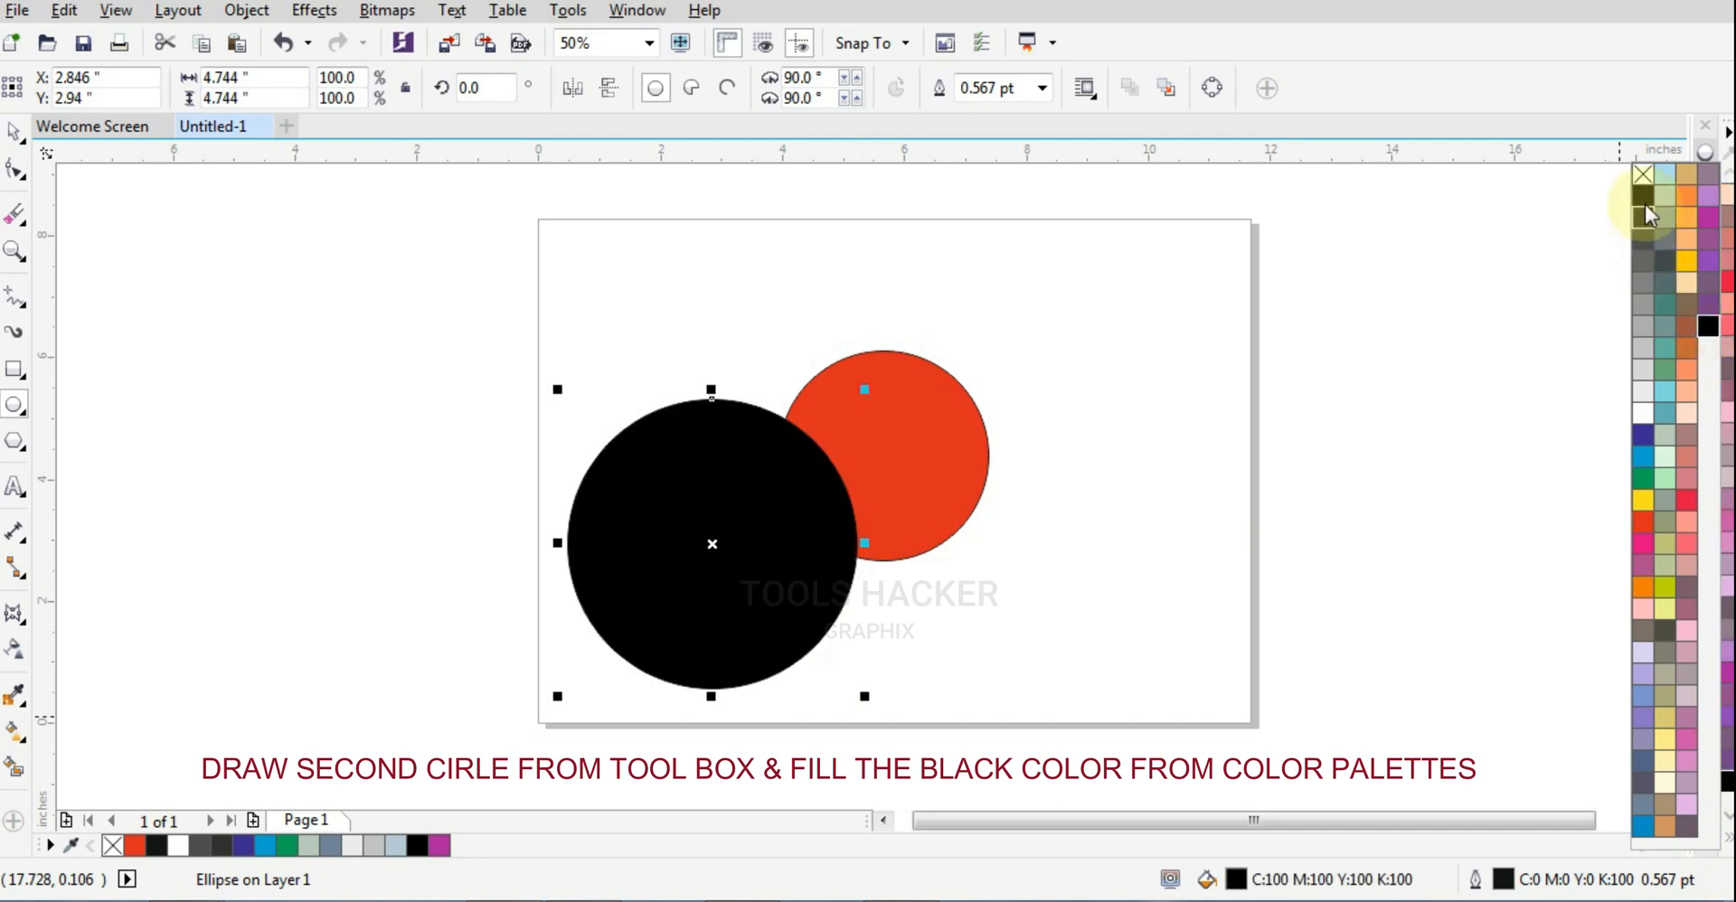
# Remove the outline from the black circle
pyautogui.rightClick(1642, 188)
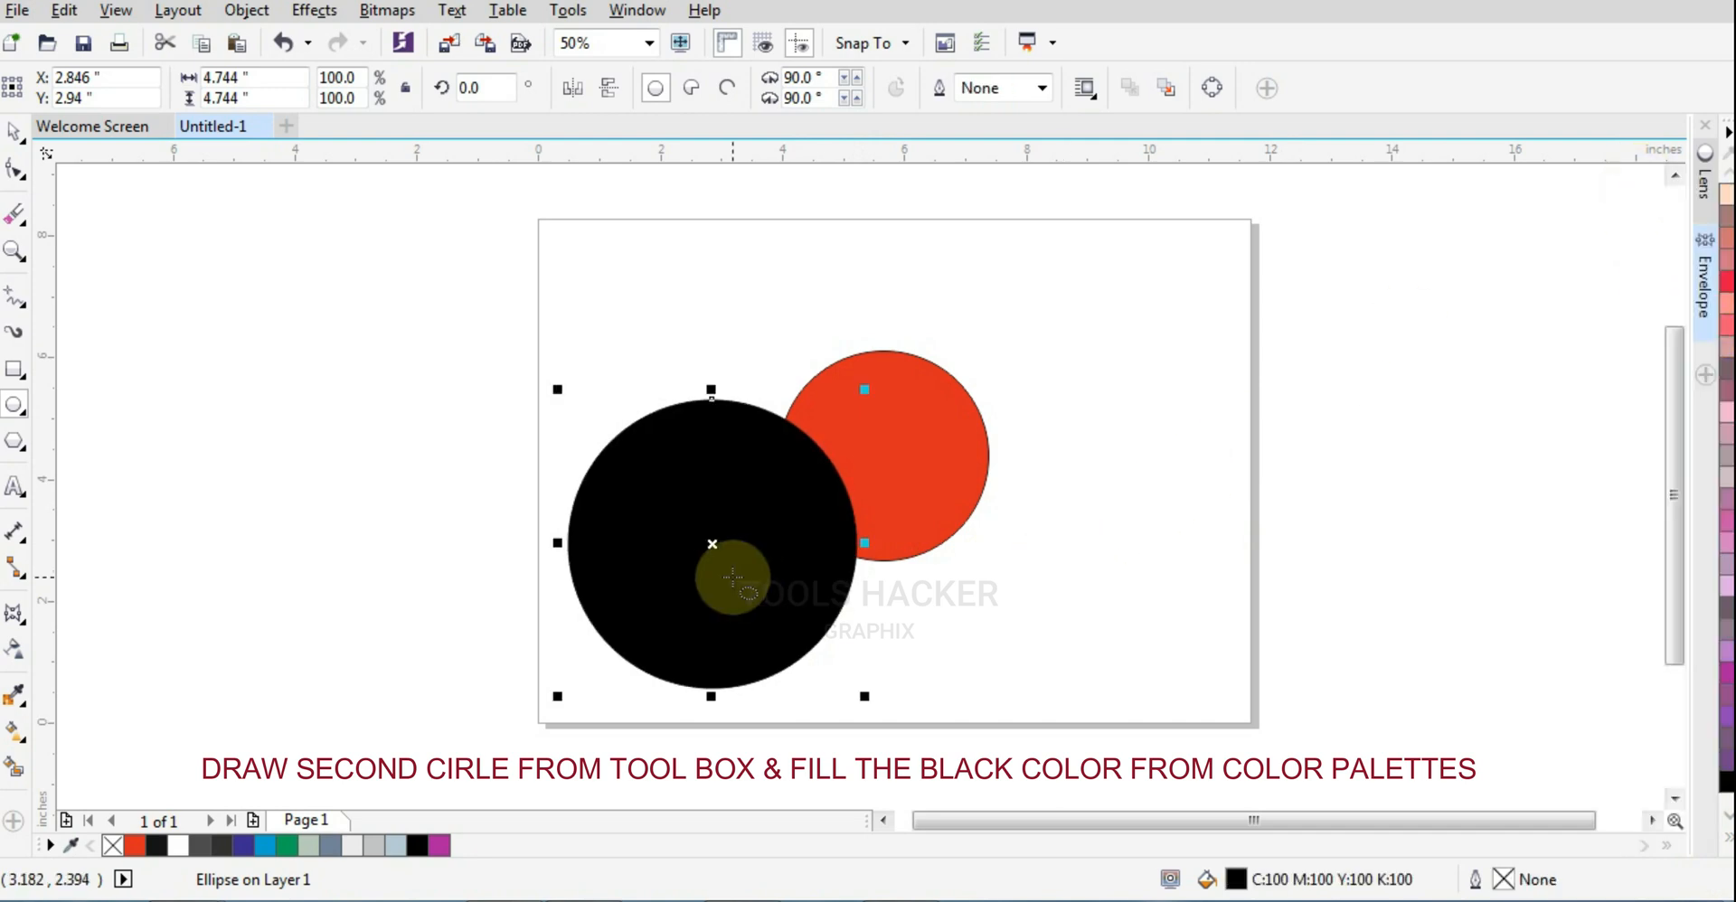
pyautogui.click(1728, 839)
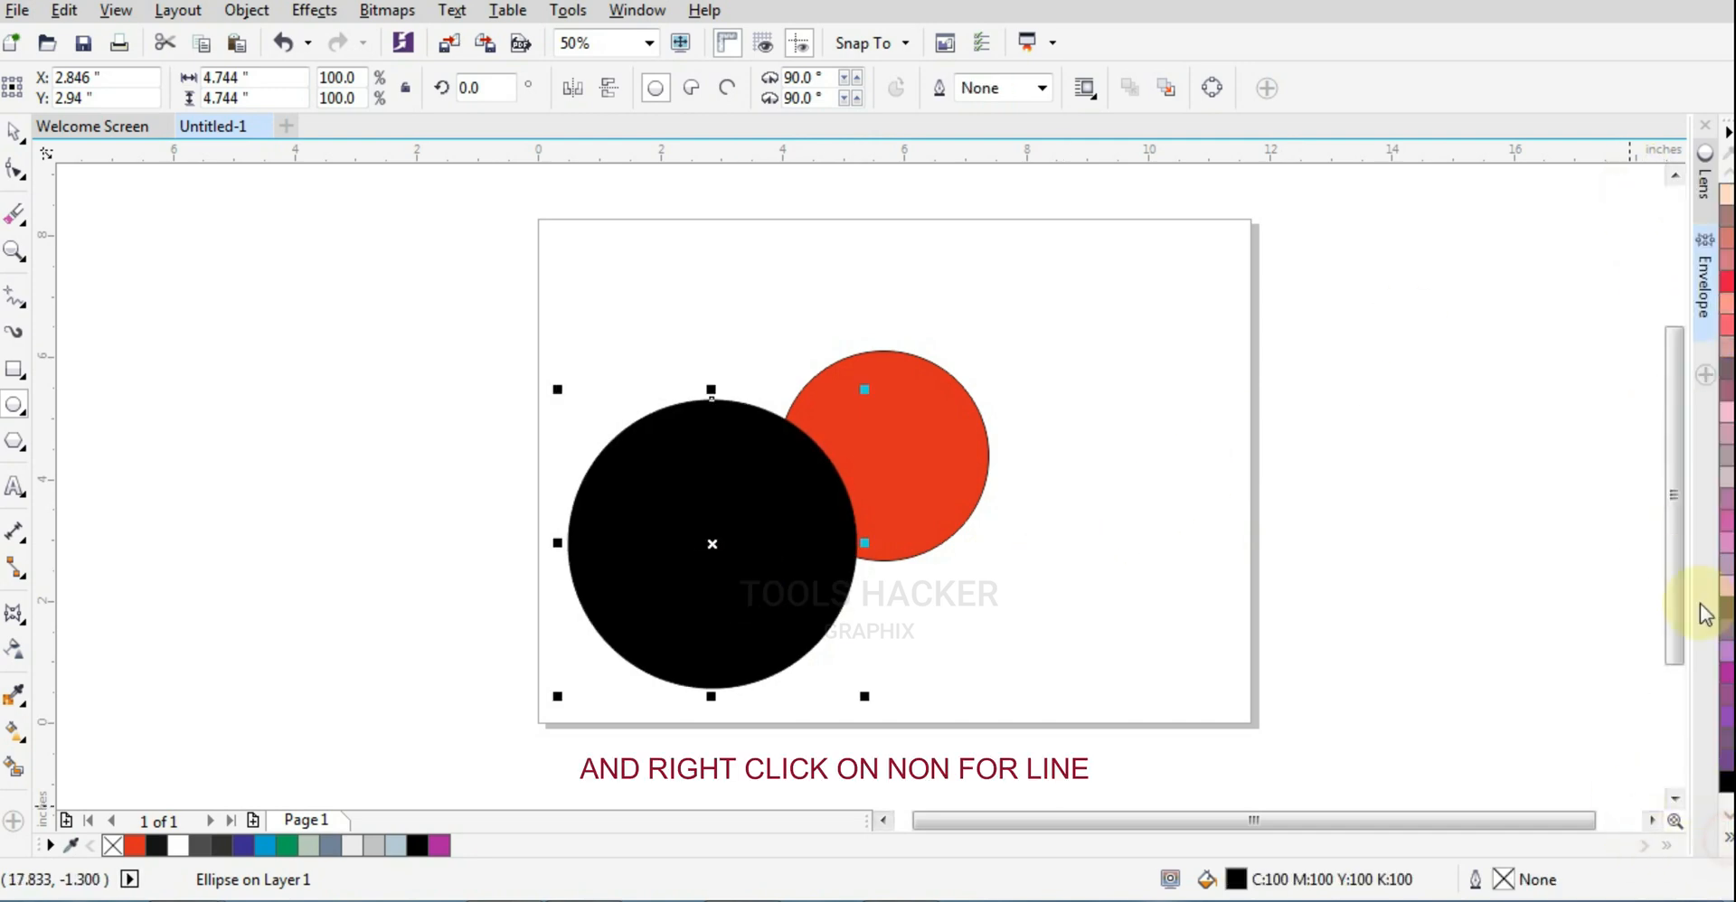
pyautogui.click(206, 316)
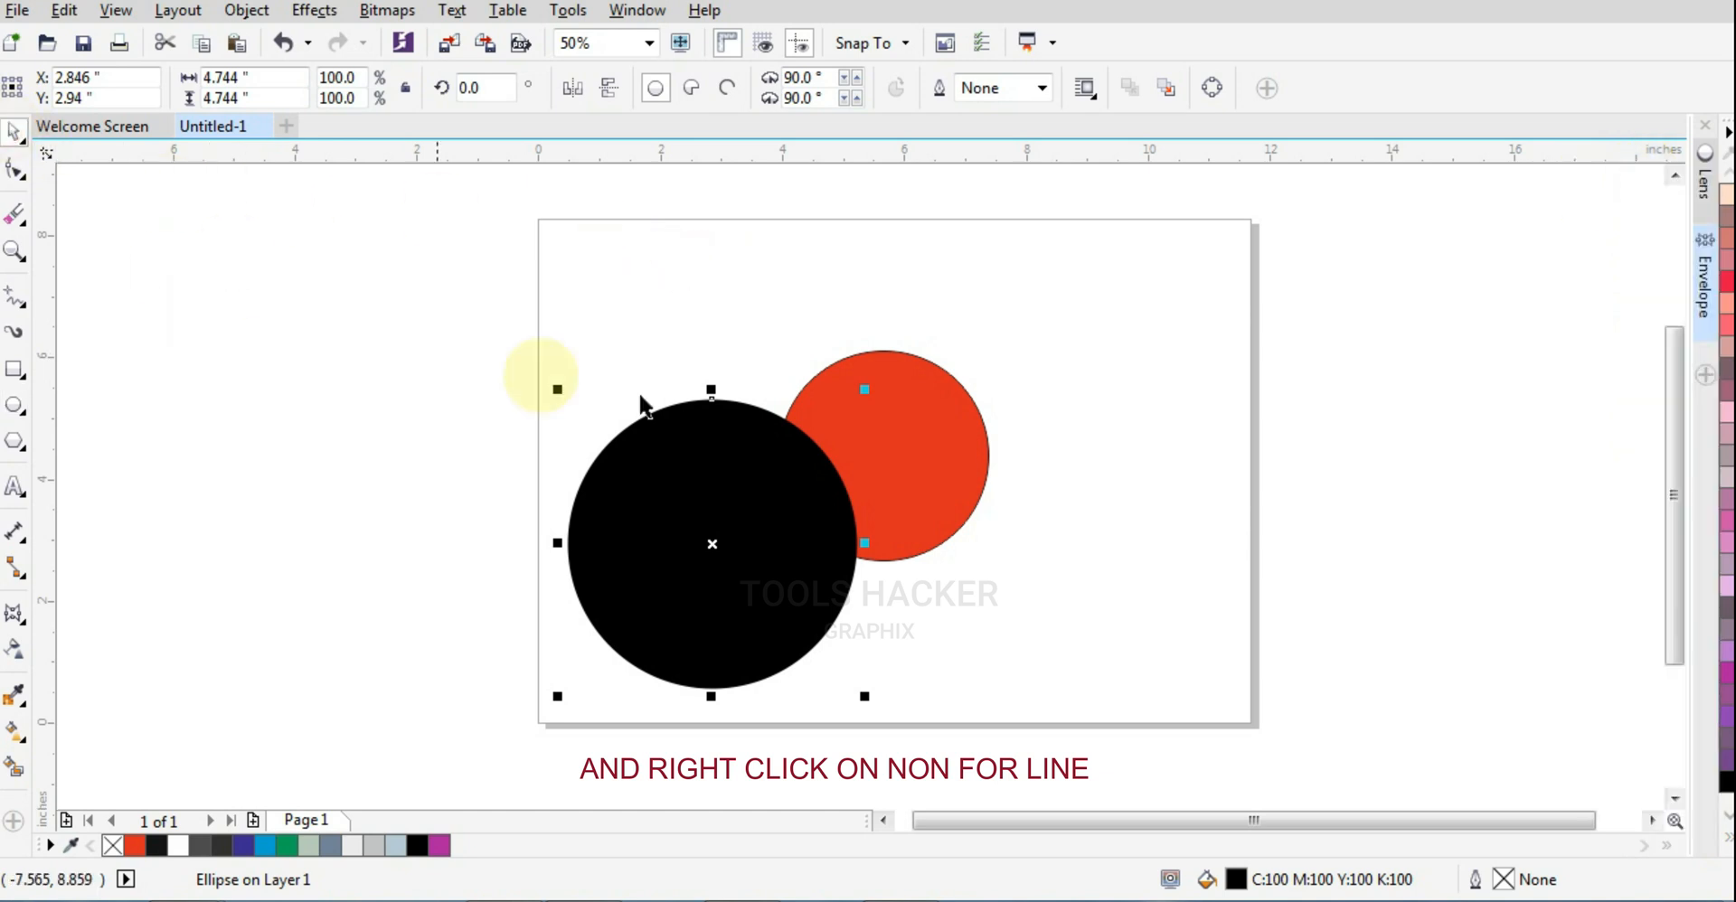
# Apply an elliptical fountain transparency to the black circle with the Transparency tool
pyautogui.click(15, 647)
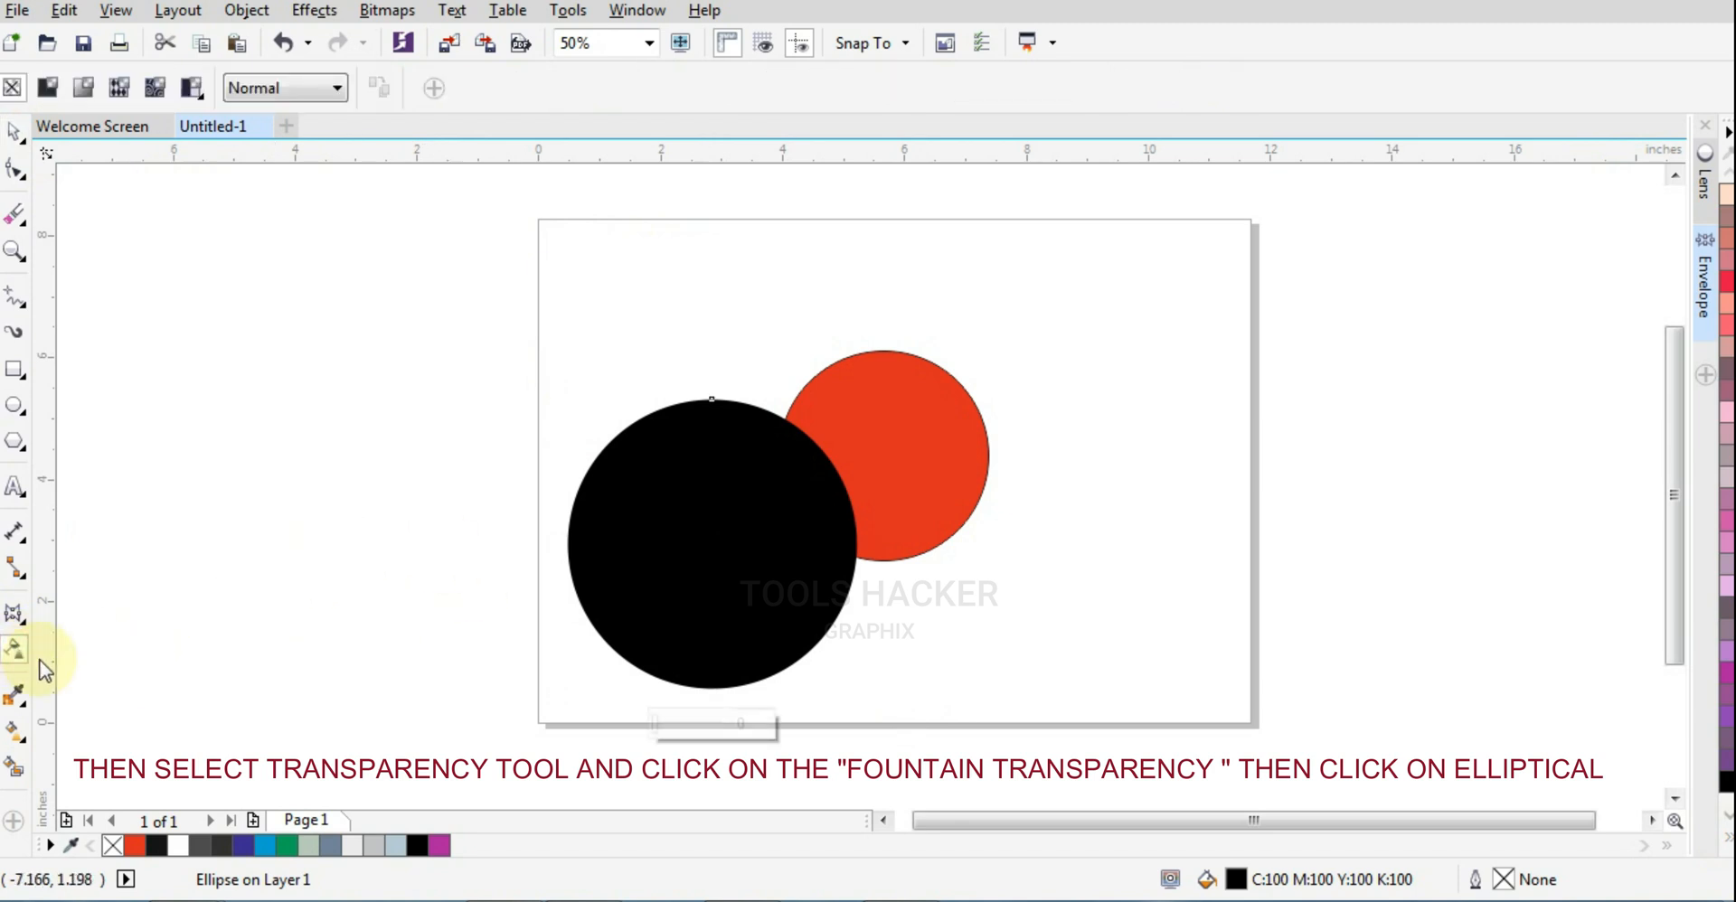
pyautogui.click(56, 93)
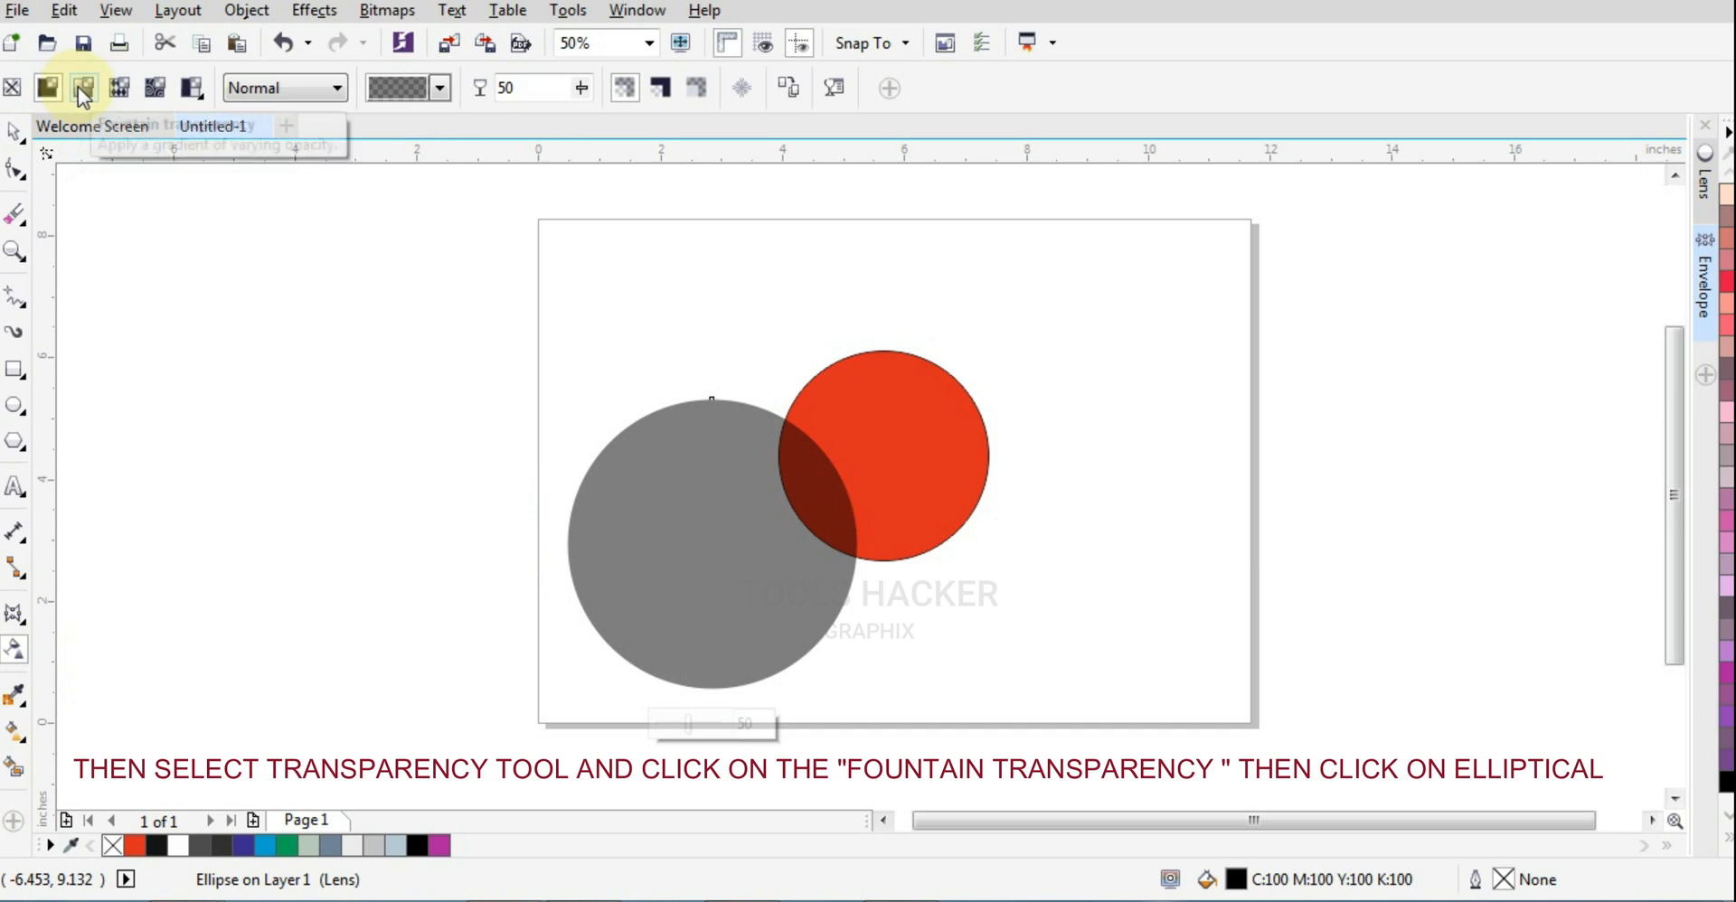
pyautogui.click(80, 88)
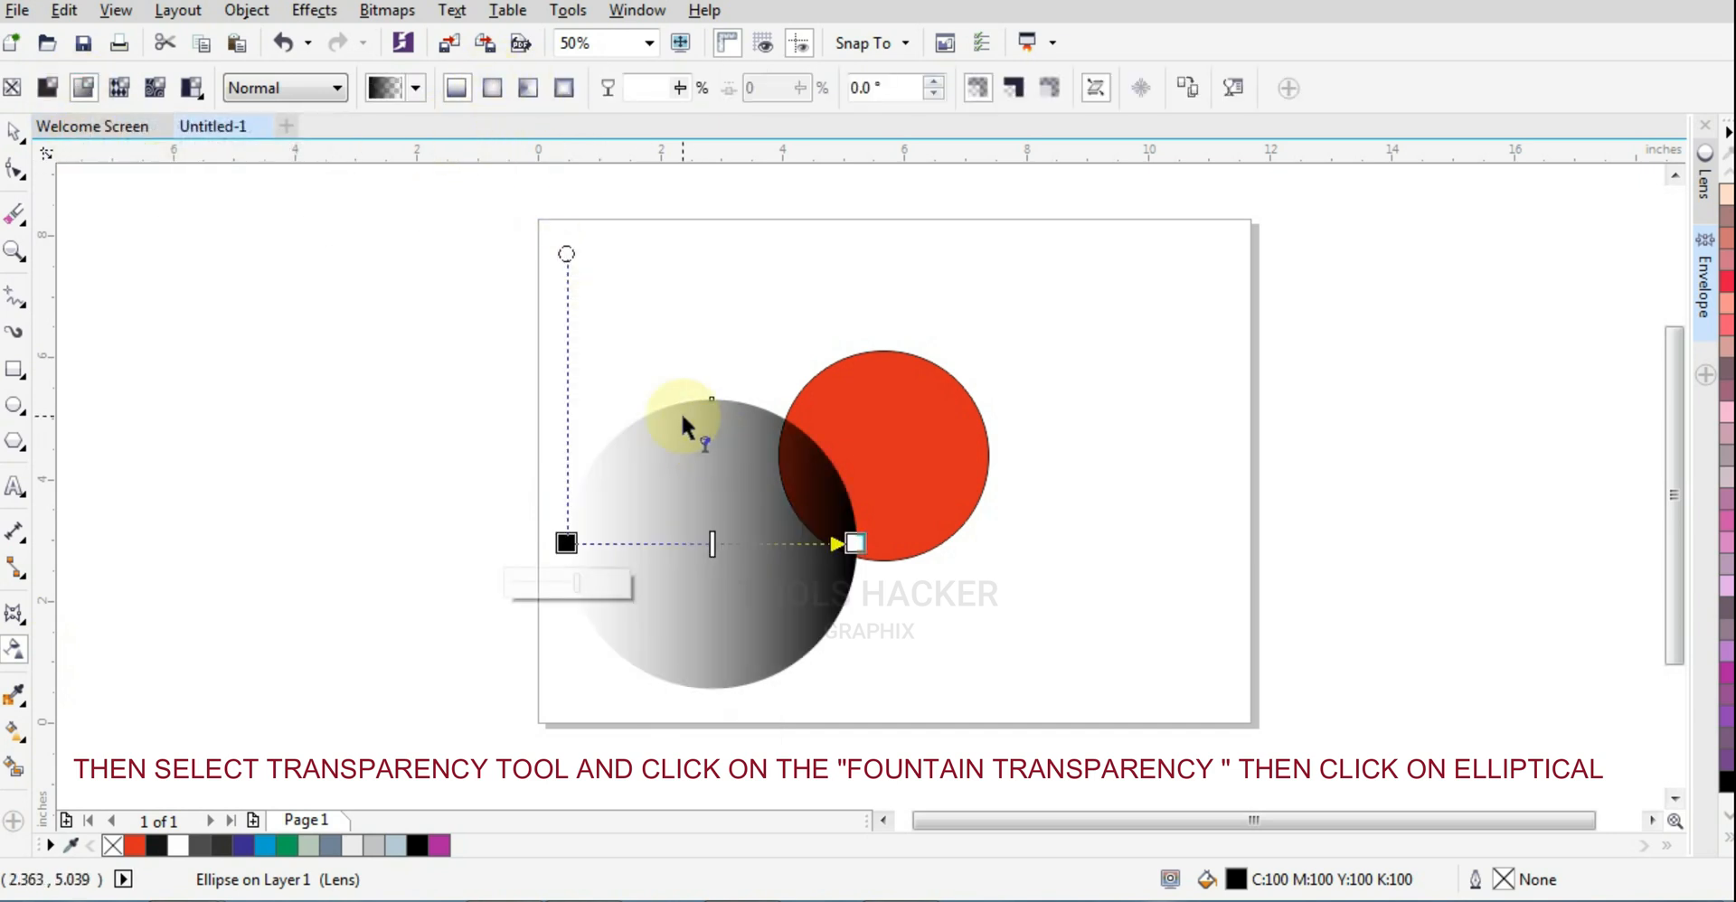
pyautogui.click(492, 87)
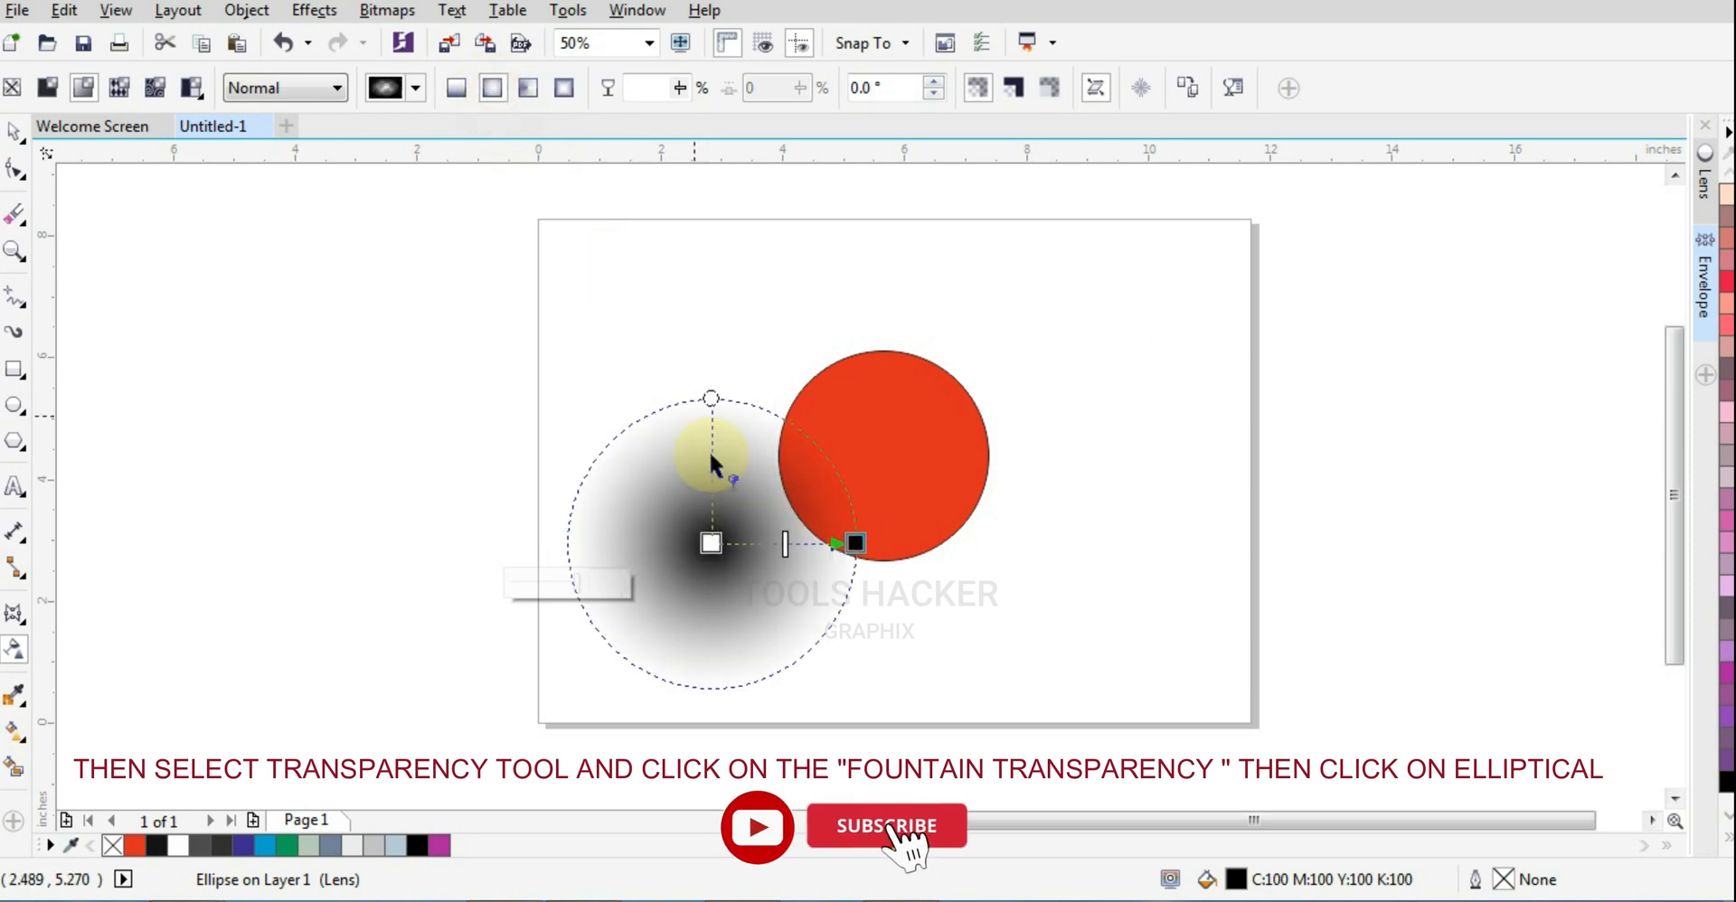
# Reverse the black circle's transparency gradient so its centre is transparent and its rim is solid black
pyautogui.click(1235, 90)
pyautogui.click(1113, 266)
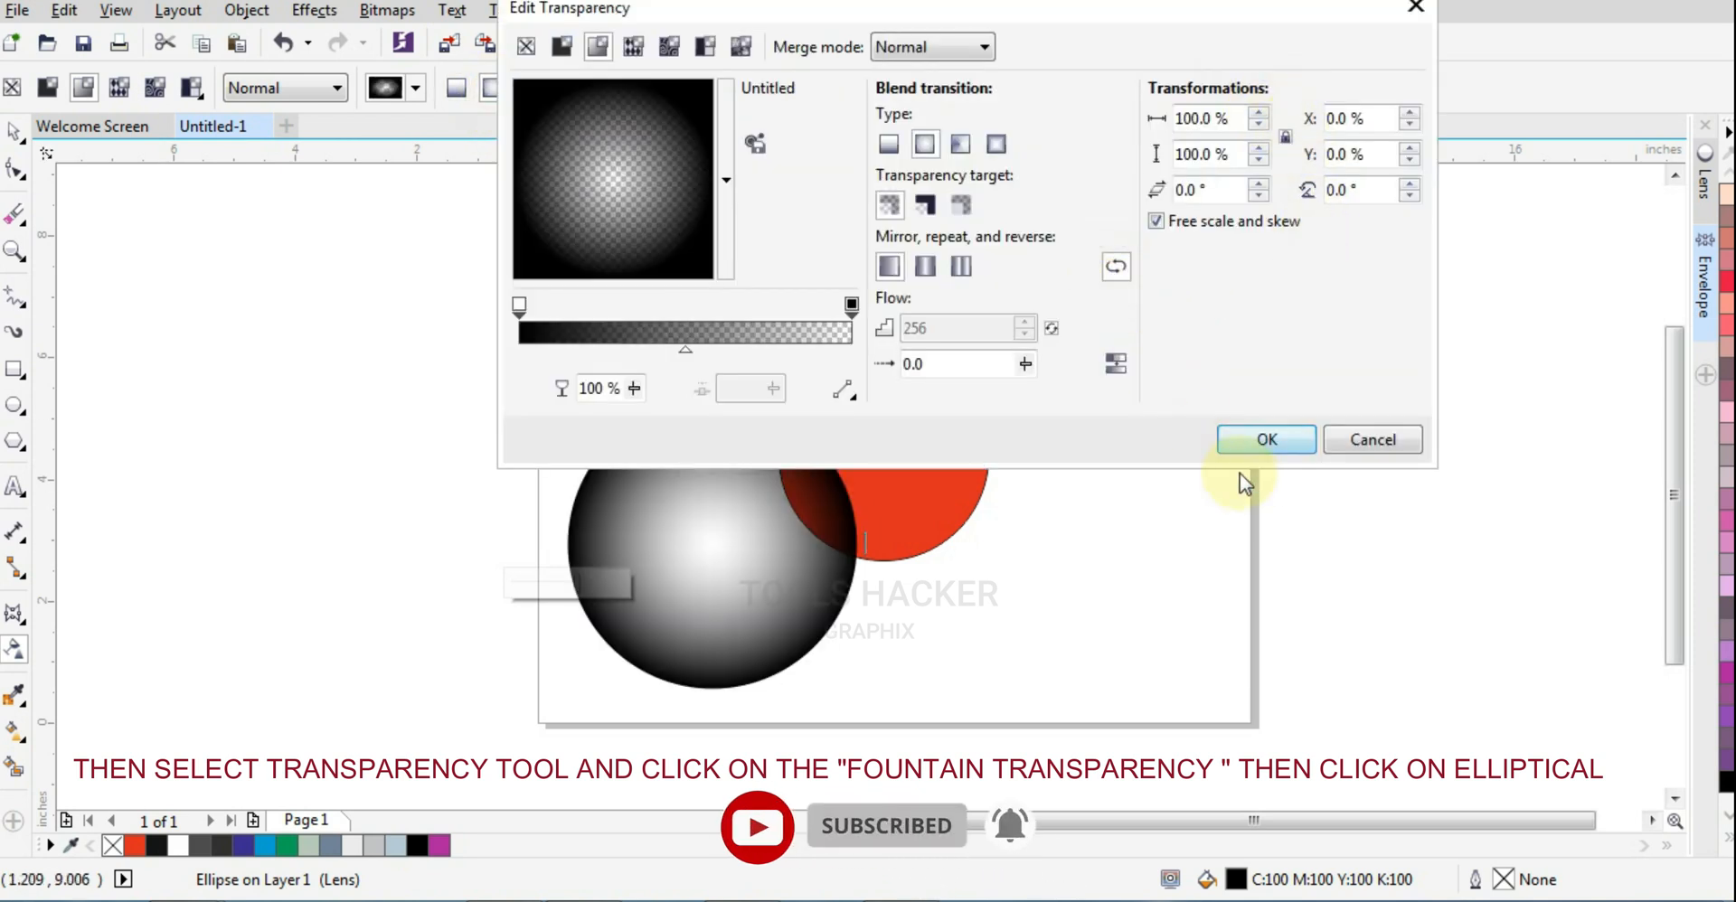
pyautogui.click(1263, 440)
# Enlarge the shaded black circle to about 7.389 inches and position it so it covers the whole red circle
pyautogui.click(14, 132)
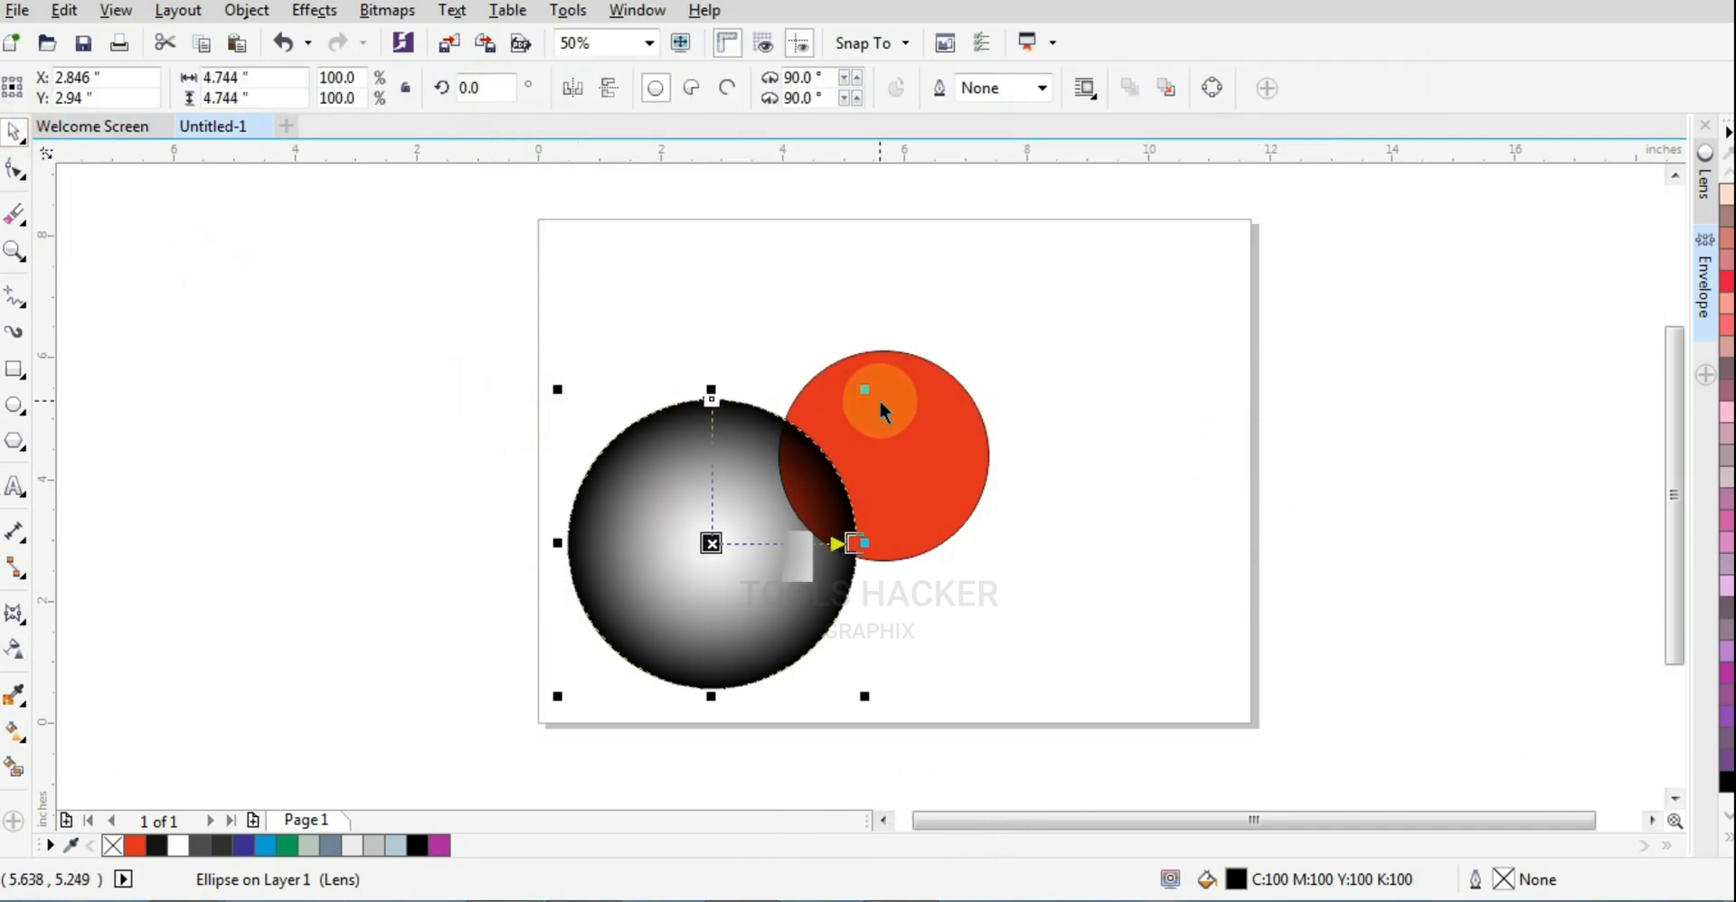
pyautogui.moveTo(869, 394); pyautogui.dragTo(922, 343)
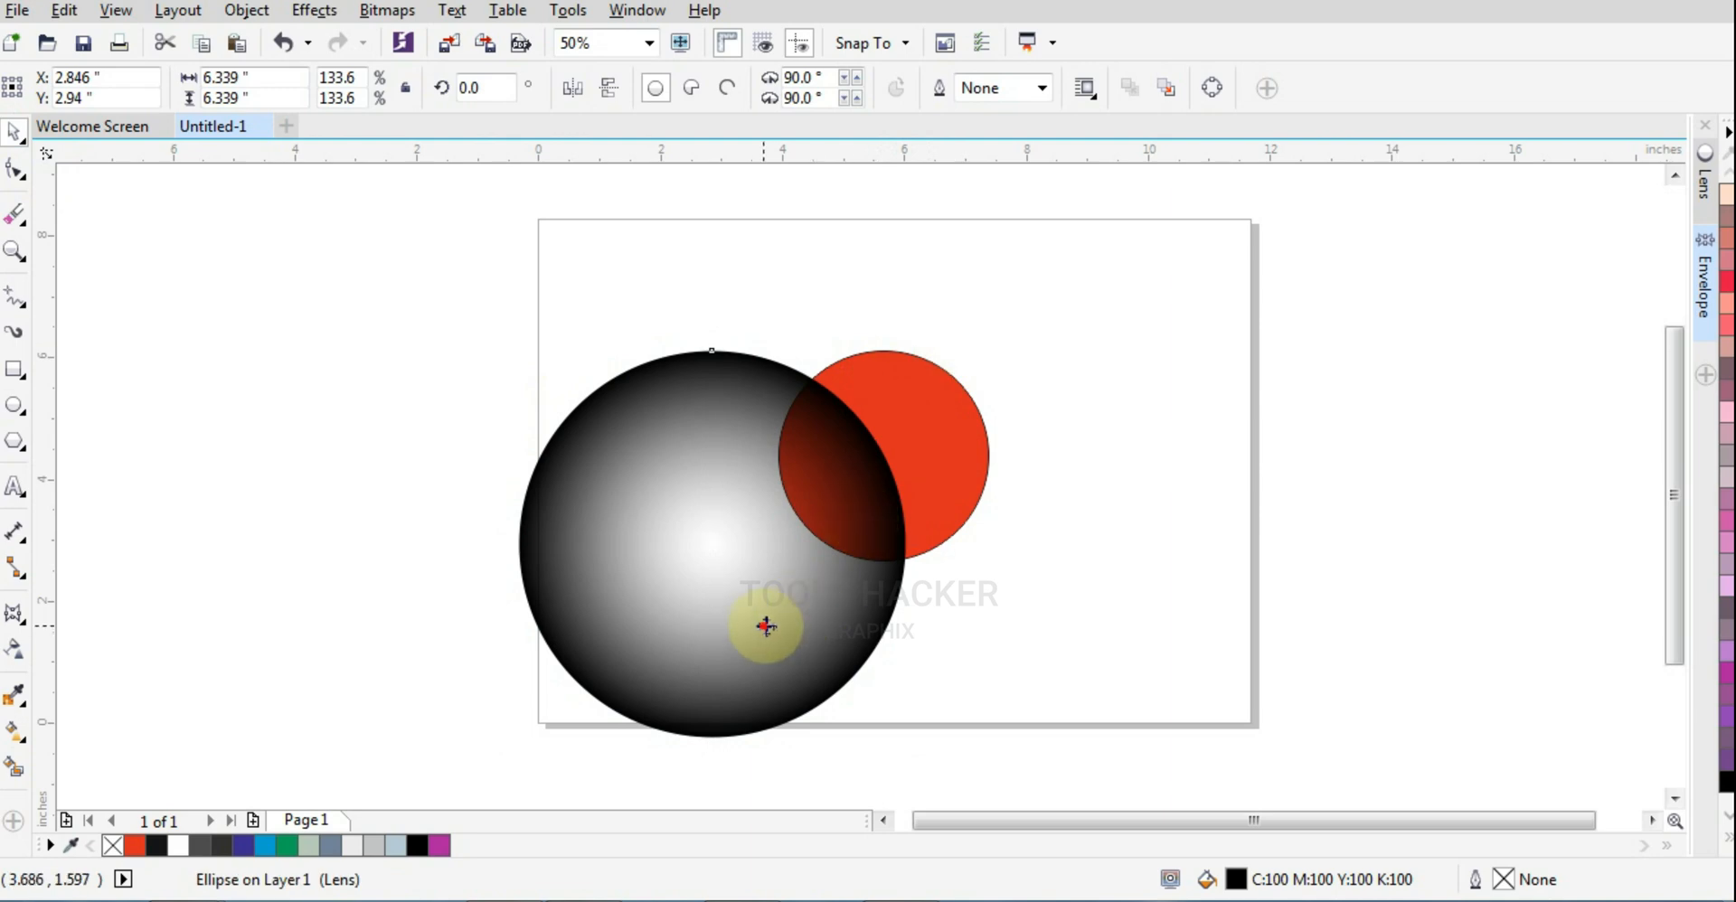
pyautogui.moveTo(768, 620); pyautogui.dragTo(888, 451)
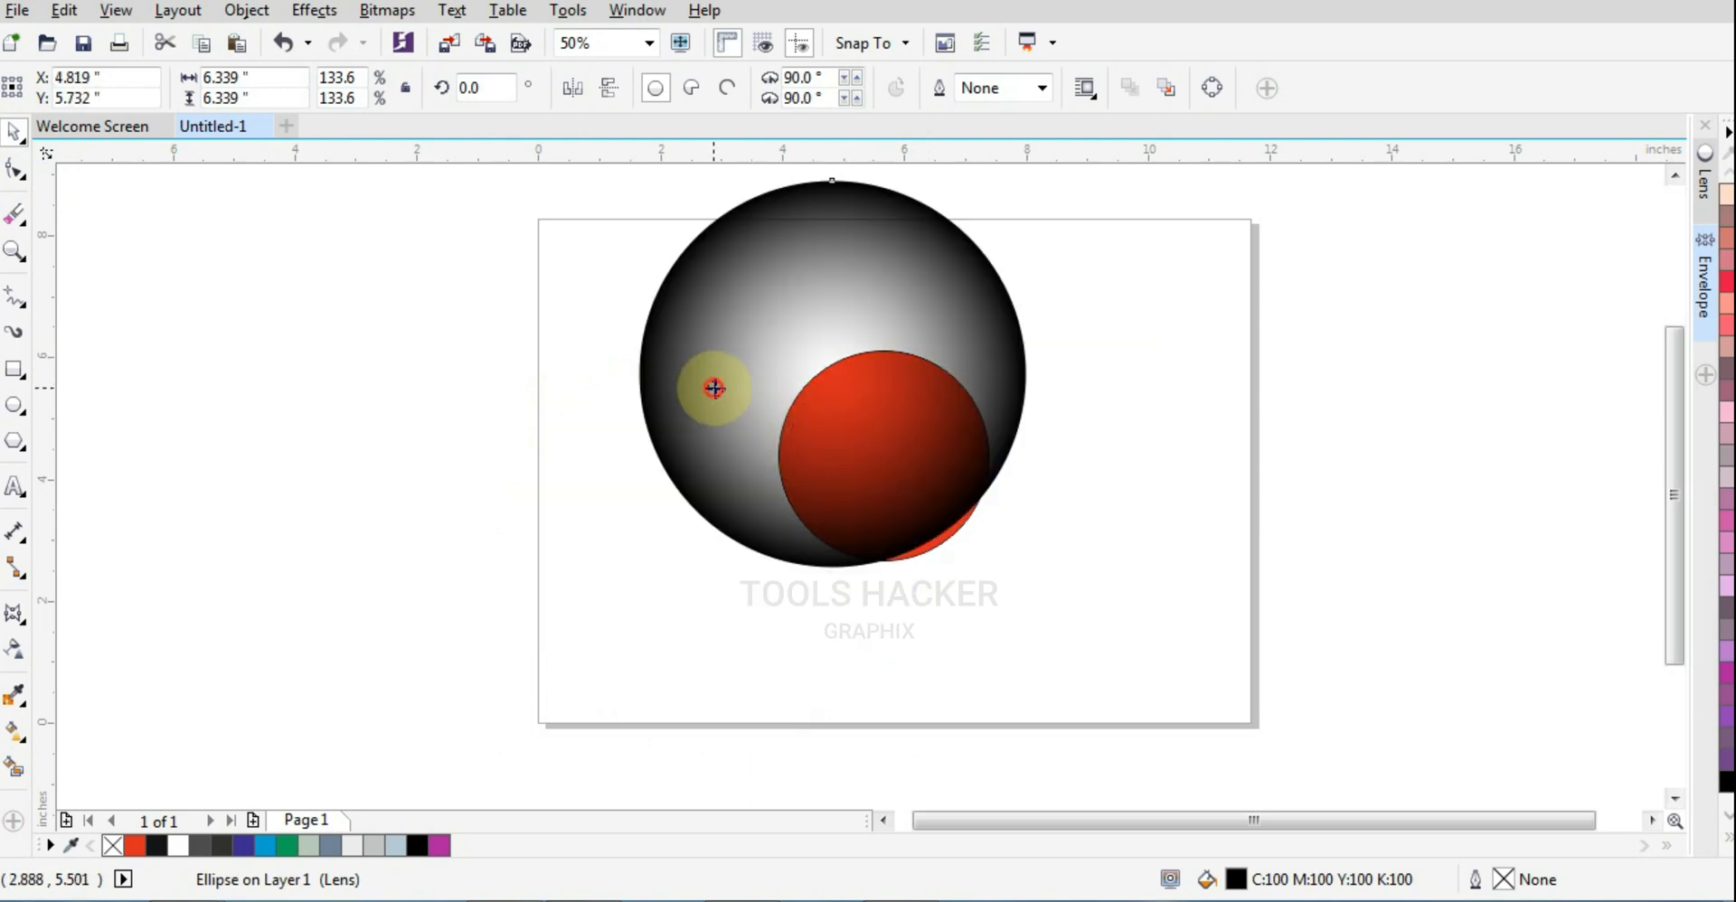
pyautogui.moveTo(713, 388)
pyautogui.mouseDown()
pyautogui.moveTo(727, 412)
pyautogui.moveTo(722, 400)
pyautogui.mouseUp()
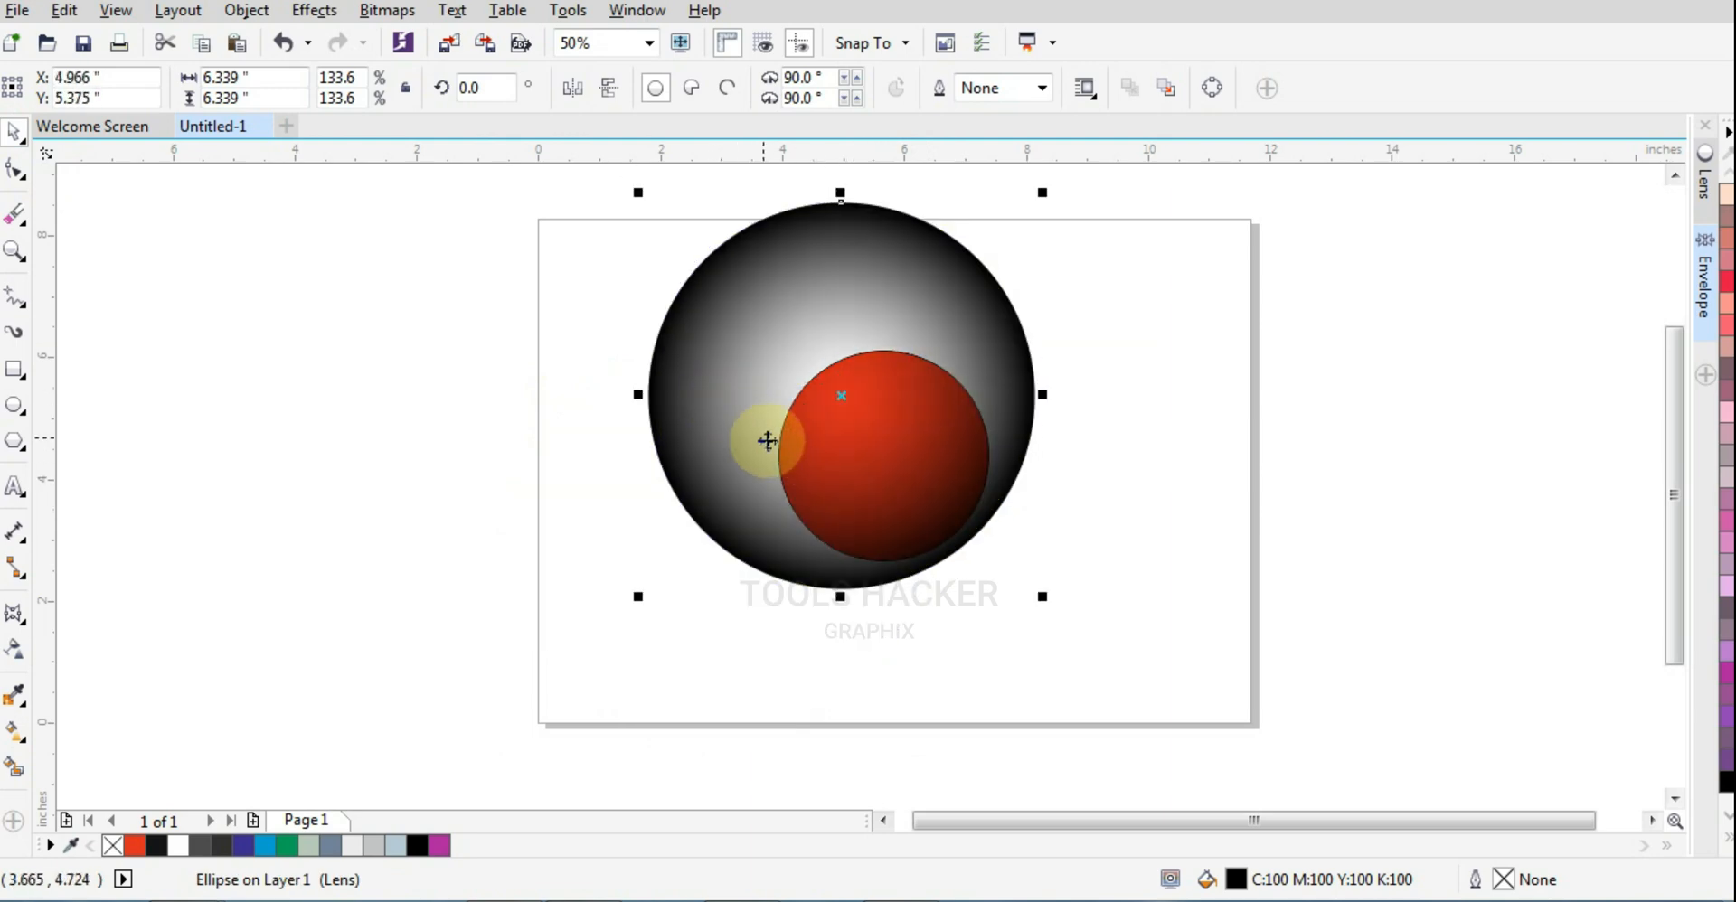
pyautogui.moveTo(1046, 601); pyautogui.dragTo(1077, 632)
pyautogui.moveTo(988, 564); pyautogui.dragTo(977, 553)
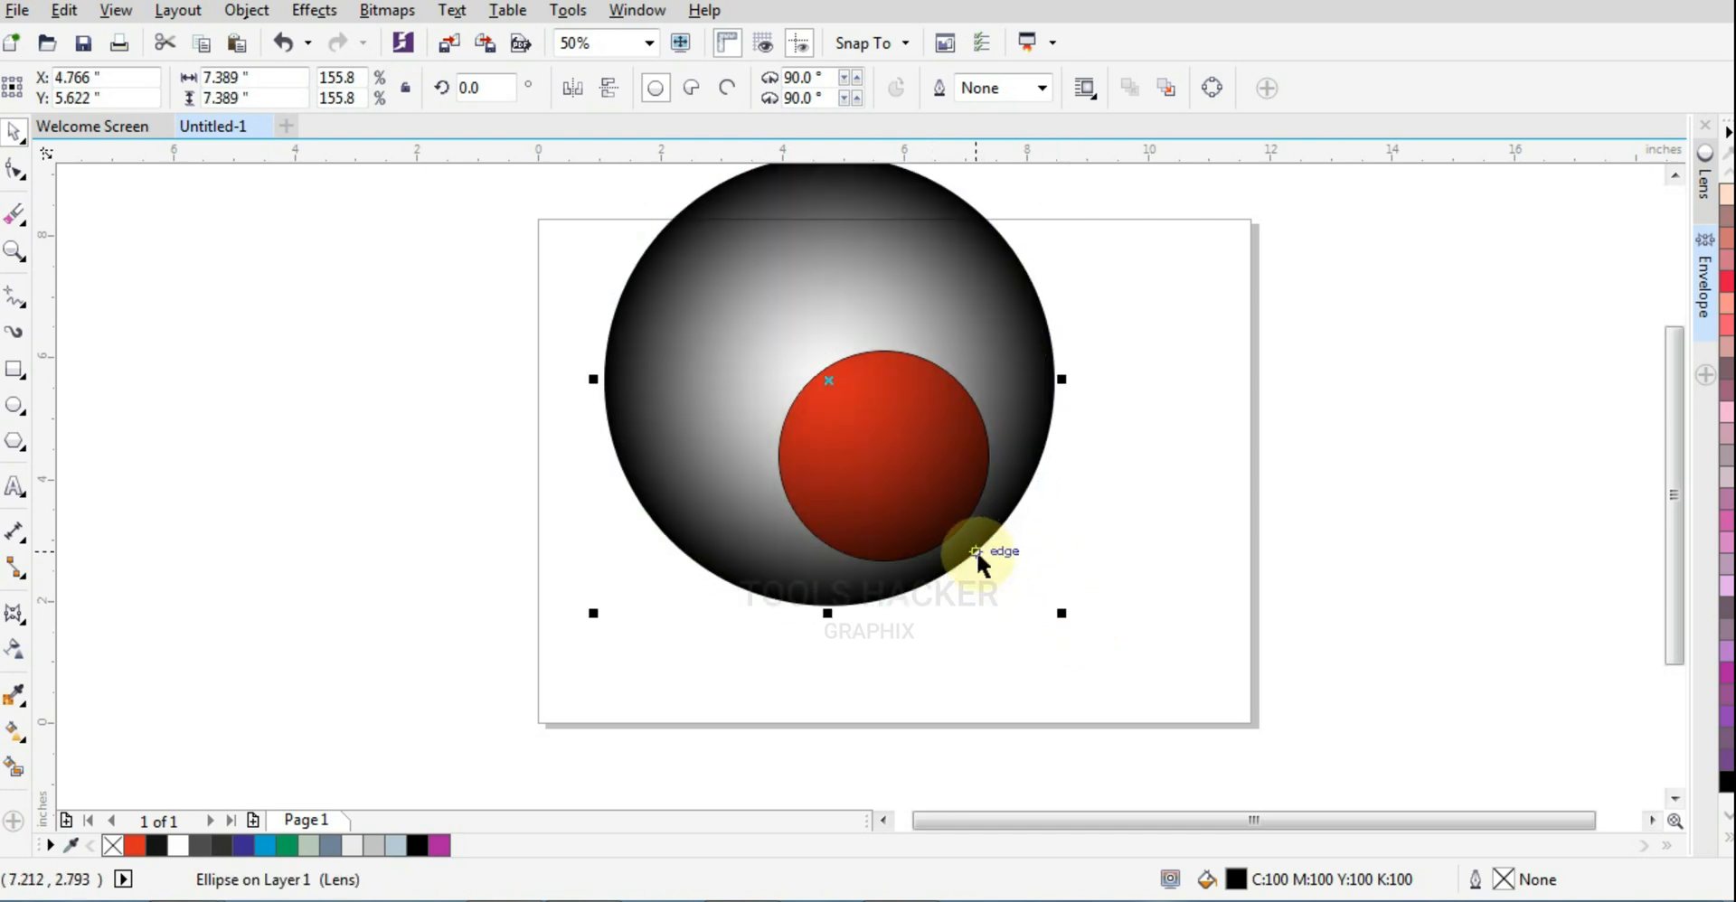
# Shift the midpoint of the shaded circle's transparency gradient outward toward the rim to narrow the dark edge
pyautogui.click(18, 739)
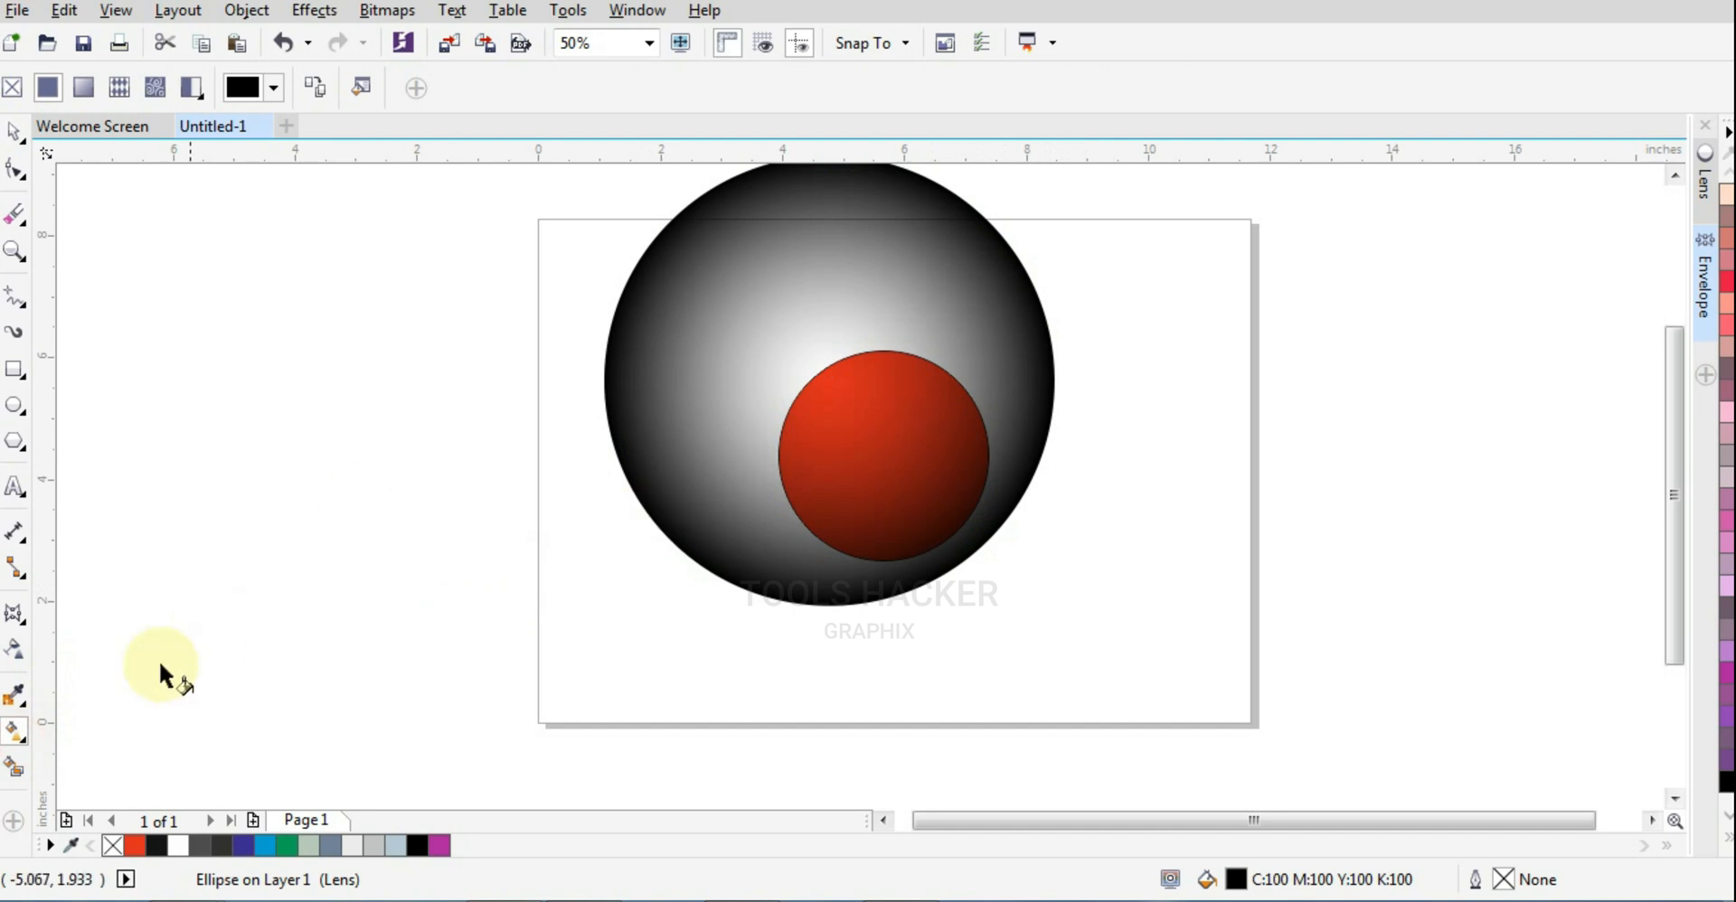
pyautogui.click(4, 657)
pyautogui.moveTo(942, 380); pyautogui.dragTo(1003, 382)
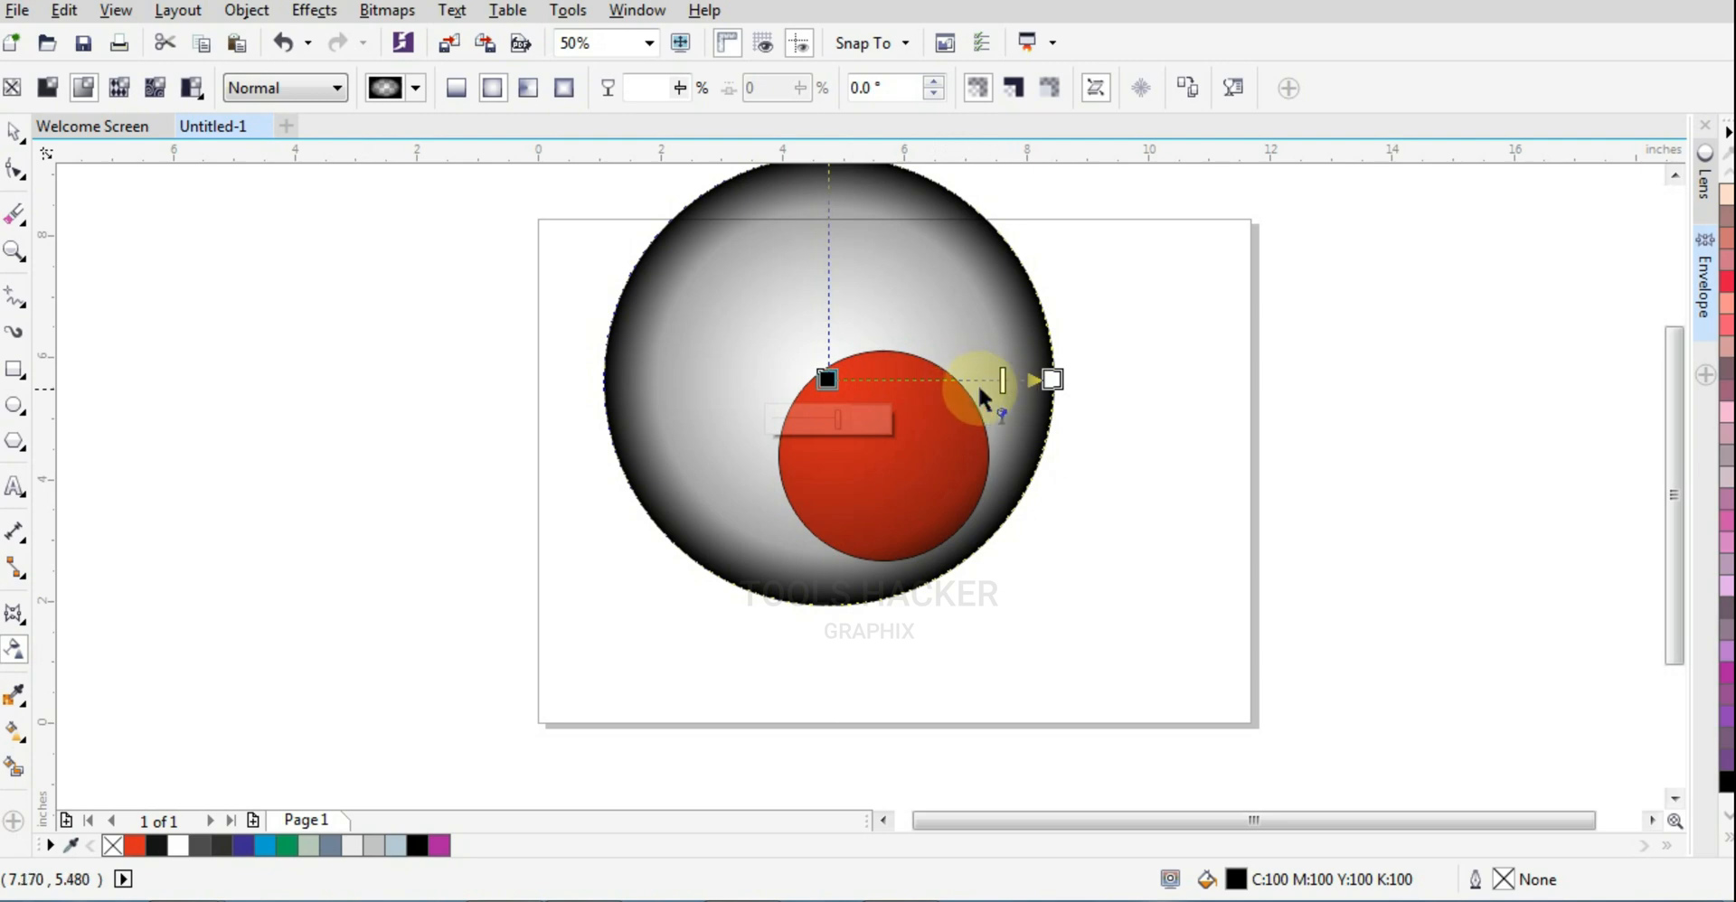
pyautogui.click(995, 377)
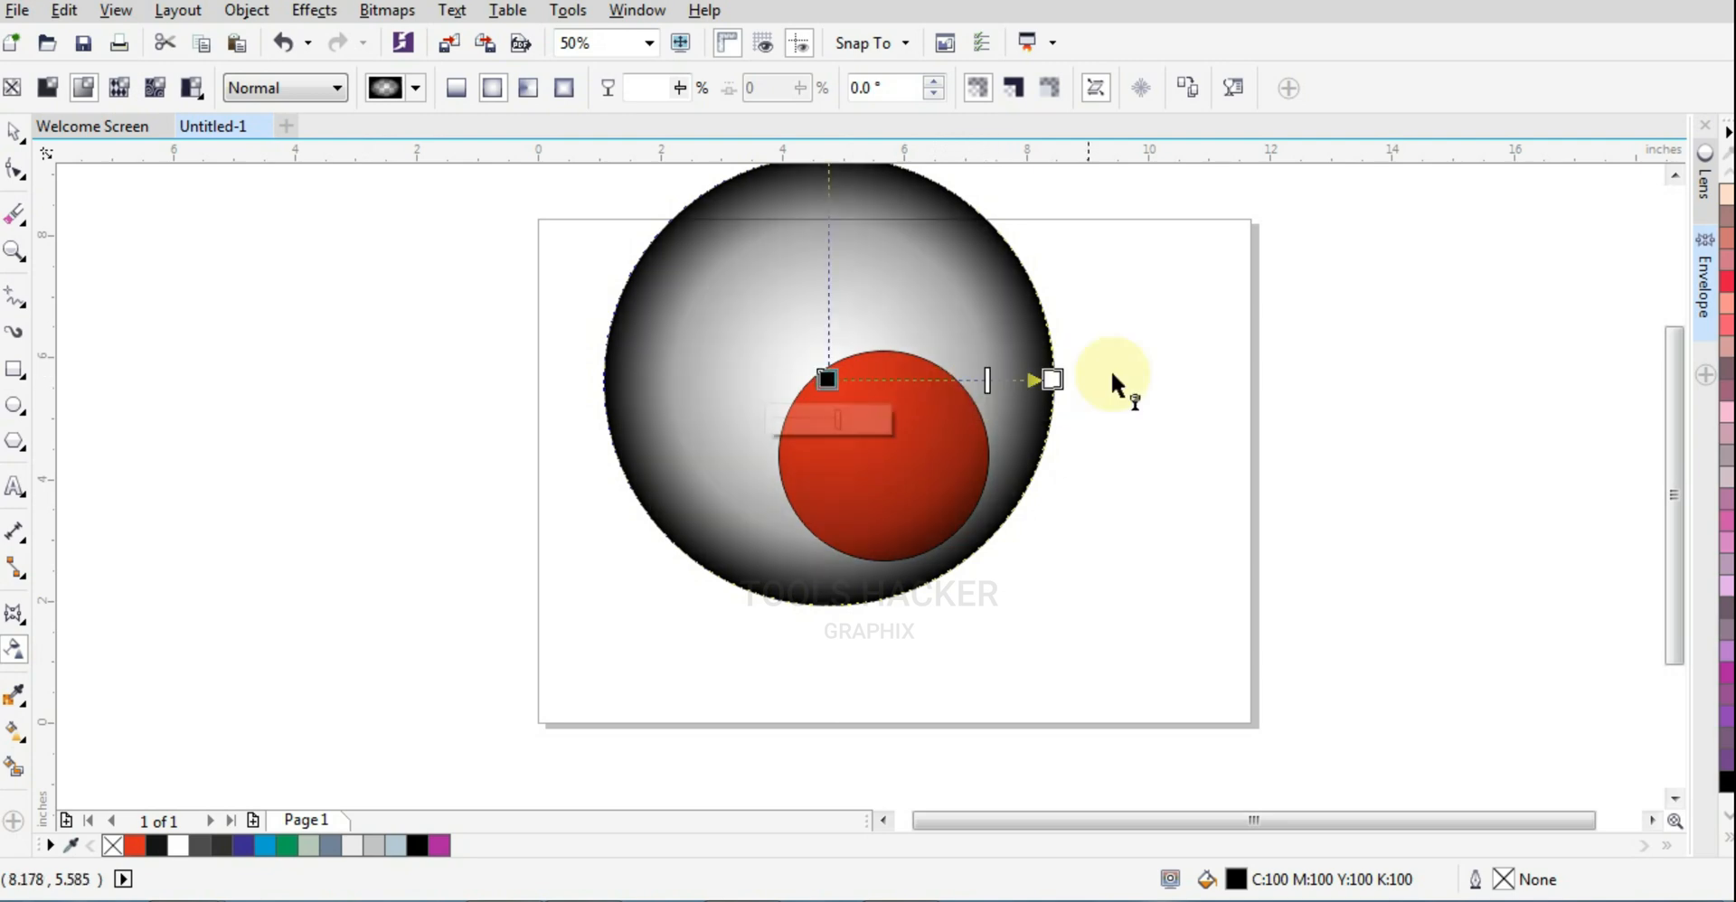
# Move the shaded circle slightly upward over the red circle so its dark rim shades the red circle's lower edge
pyautogui.click(14, 132)
pyautogui.click(748, 466)
pyautogui.moveTo(747, 466)
pyautogui.mouseDown()
pyautogui.moveTo(740, 437)
pyautogui.moveTo(755, 439)
pyautogui.moveTo(736, 465)
pyautogui.mouseUp()
pyautogui.click(1128, 588)
pyautogui.click(651, 366)
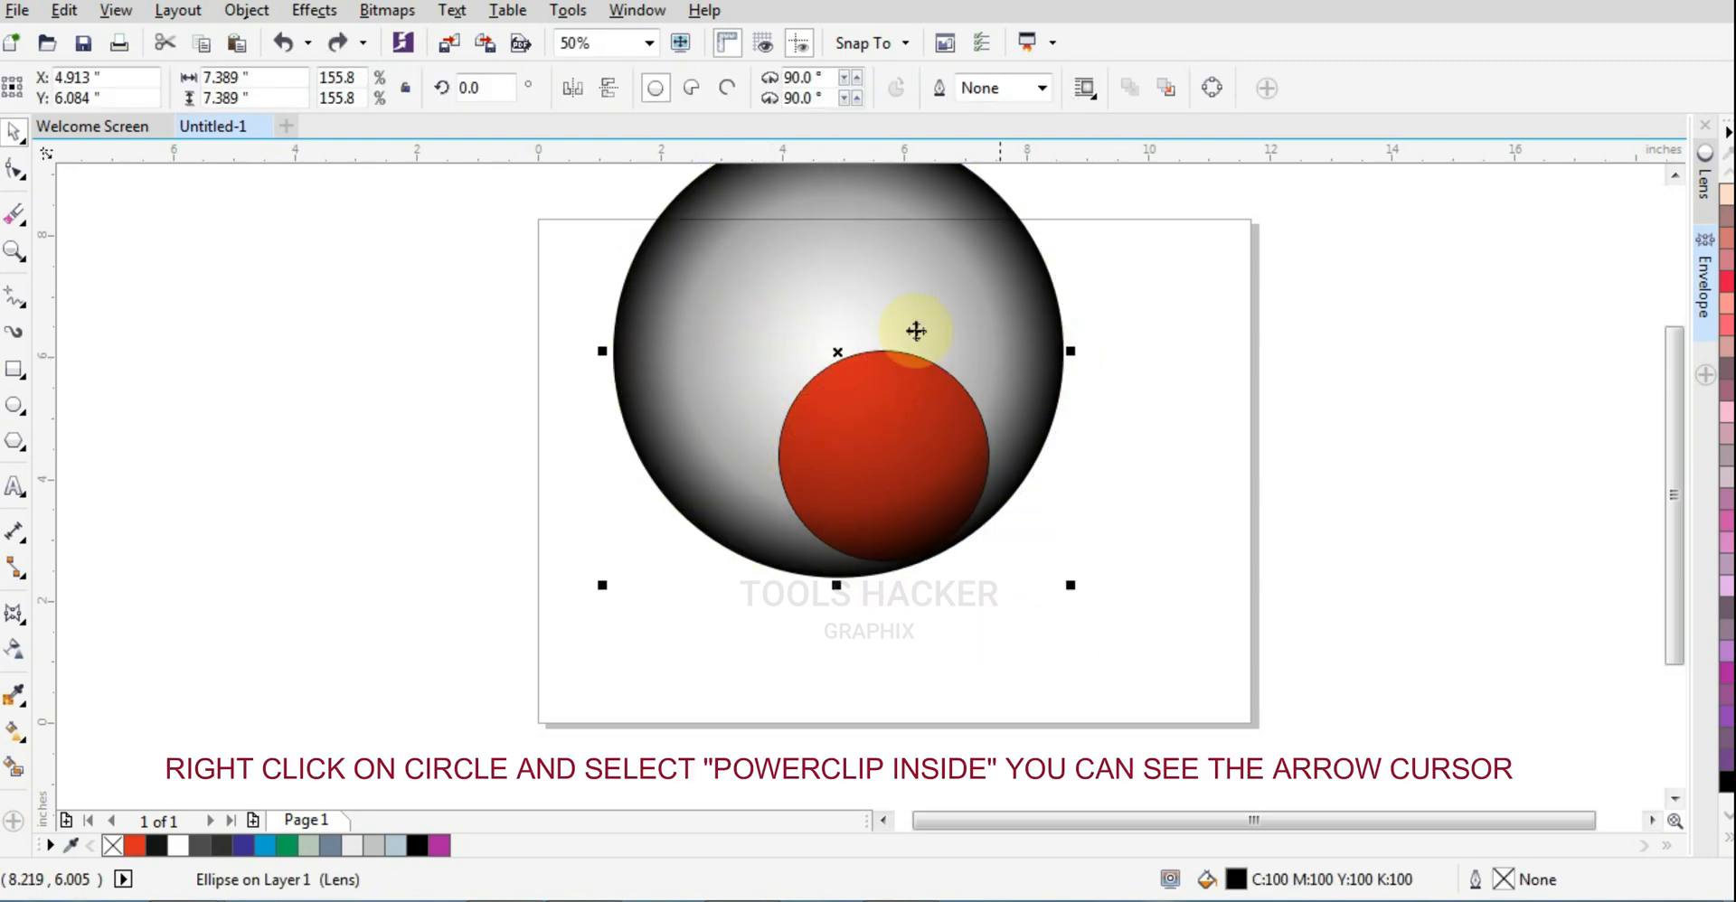
# Move the shaded circle clear of the red circle and PowerClip it inside the red circle
pyautogui.moveTo(915, 331); pyautogui.dragTo(1274, 341)
pyautogui.rightClick(1255, 232)
pyautogui.click(1311, 245)
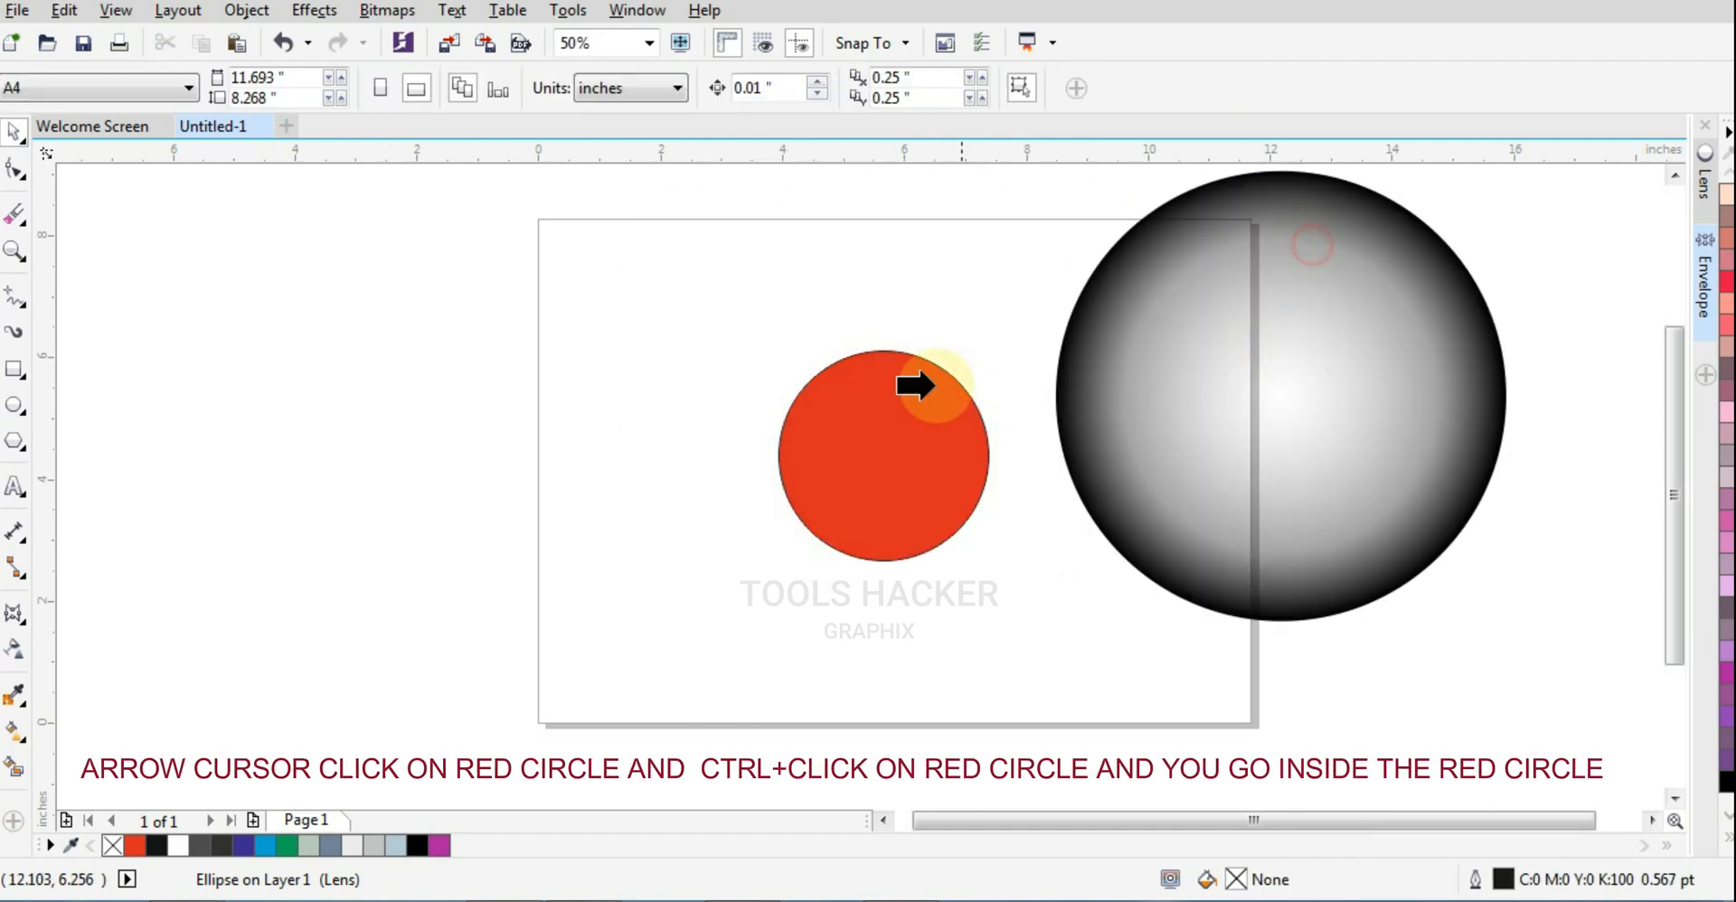
pyautogui.click(915, 386)
# Edit the PowerClip contents, moving the shaded circle upward so its dark rim falls on the ball's lower right, and finish editing
pyautogui.keyDown('ctrl'); pyautogui.click(883, 449); pyautogui.keyUp('ctrl')
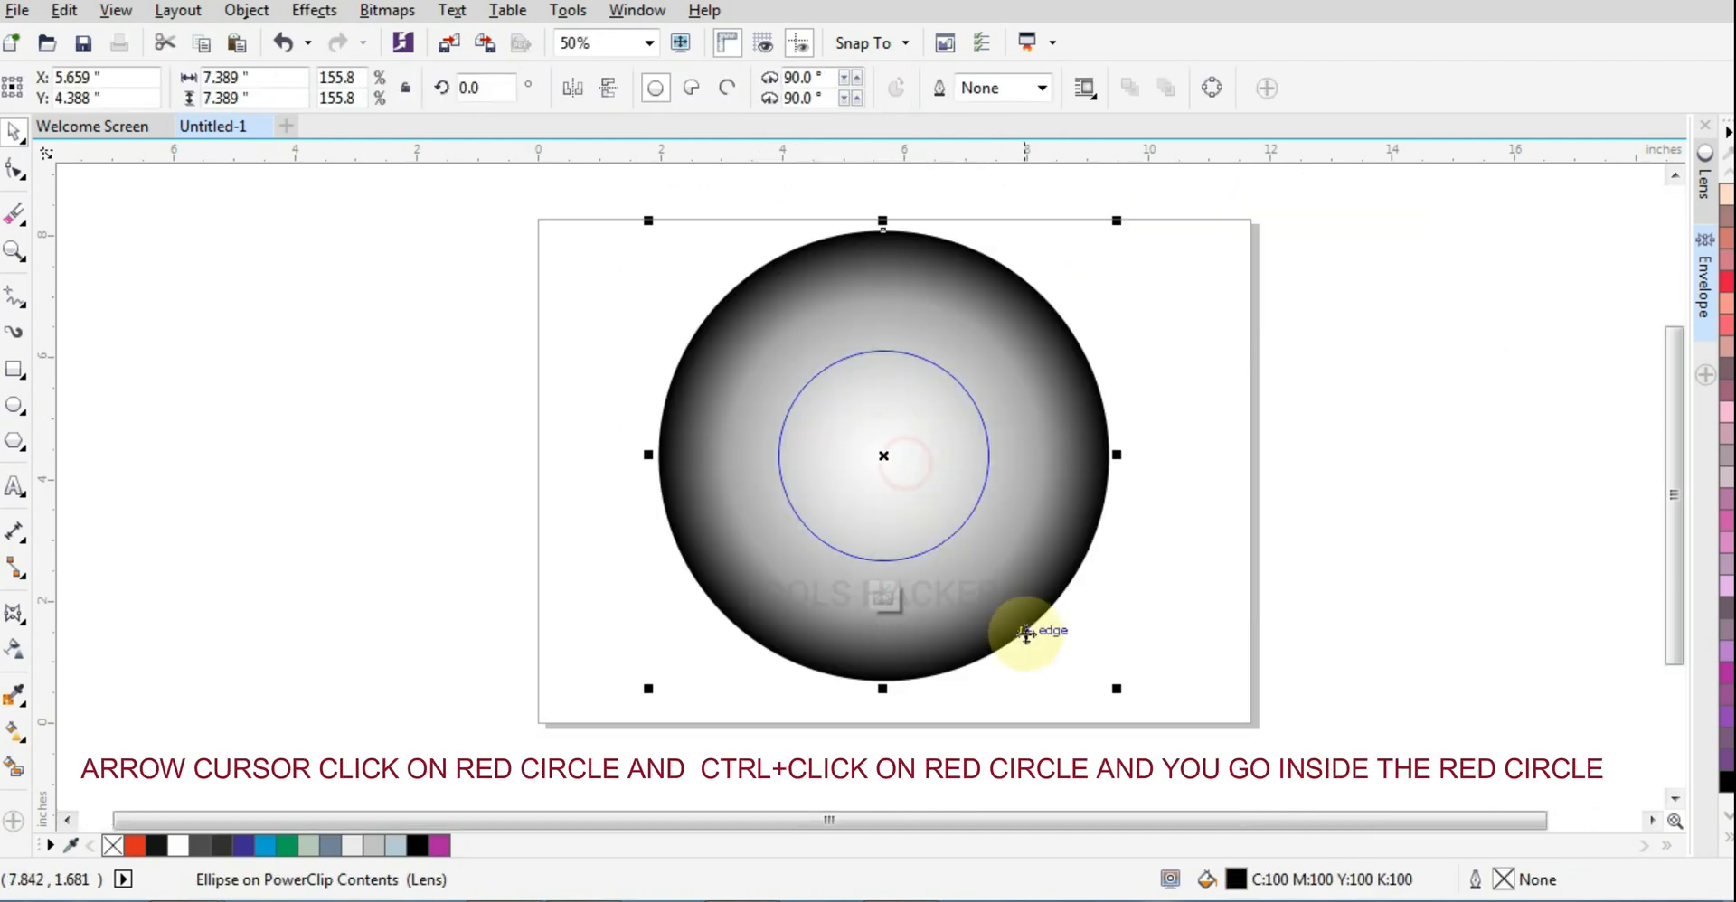
pyautogui.moveTo(1026, 632); pyautogui.dragTo(982, 521)
pyautogui.moveTo(739, 524); pyautogui.dragTo(755, 524)
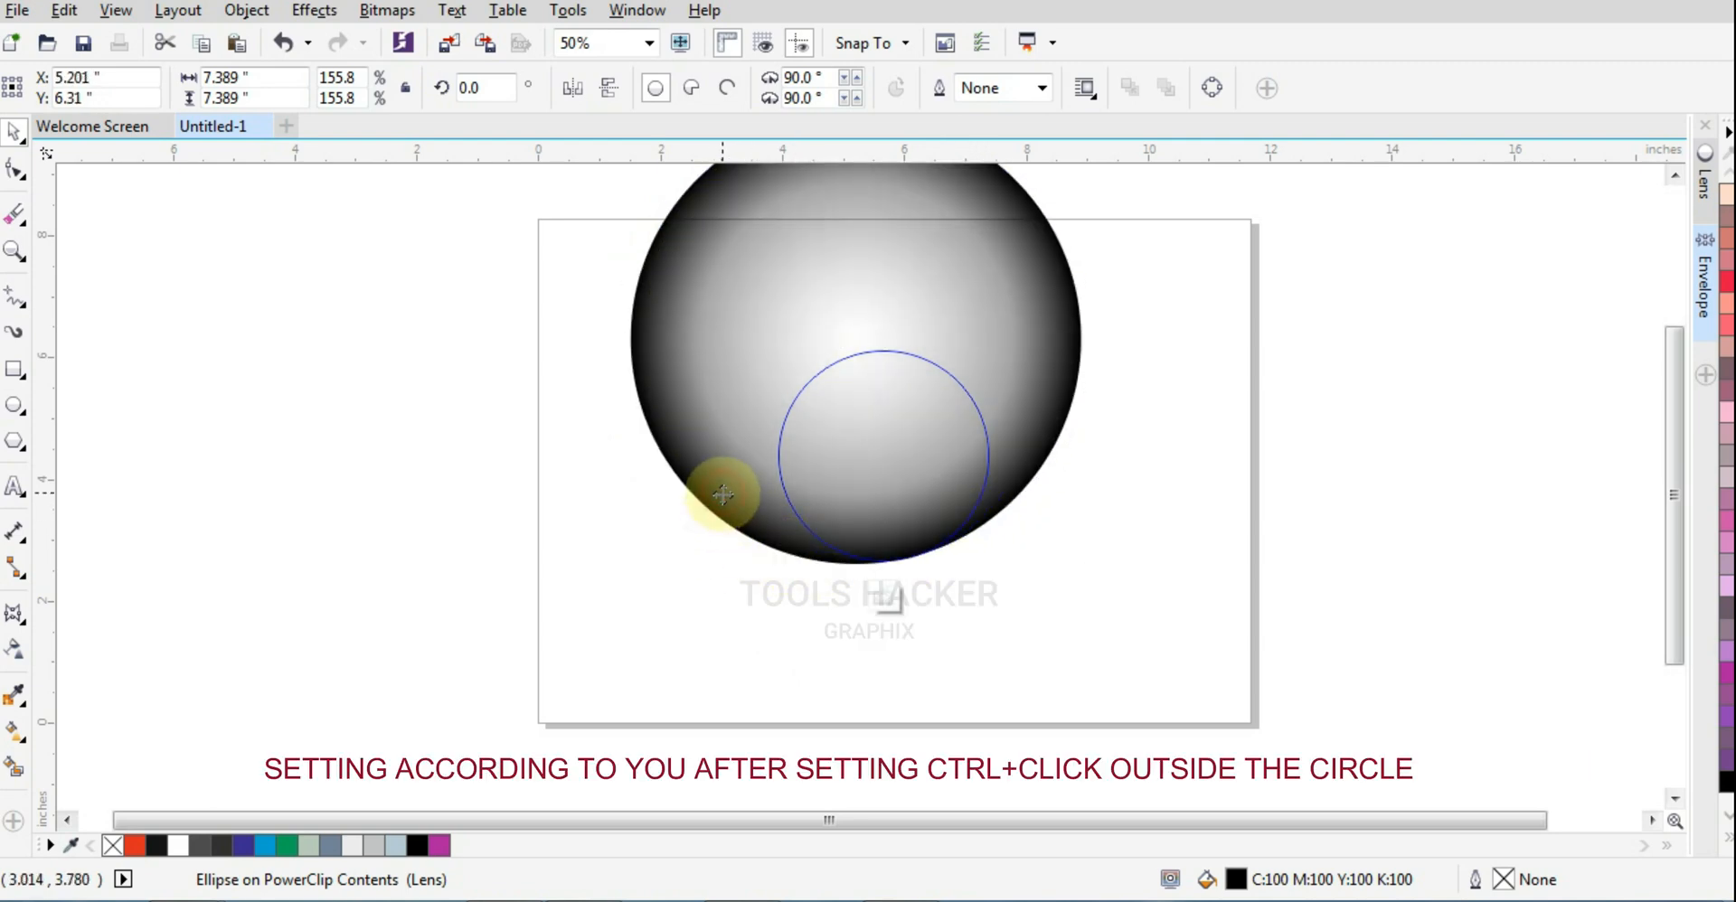
pyautogui.keyDown('ctrl'); pyautogui.click(1180, 518); pyautogui.keyUp('ctrl')
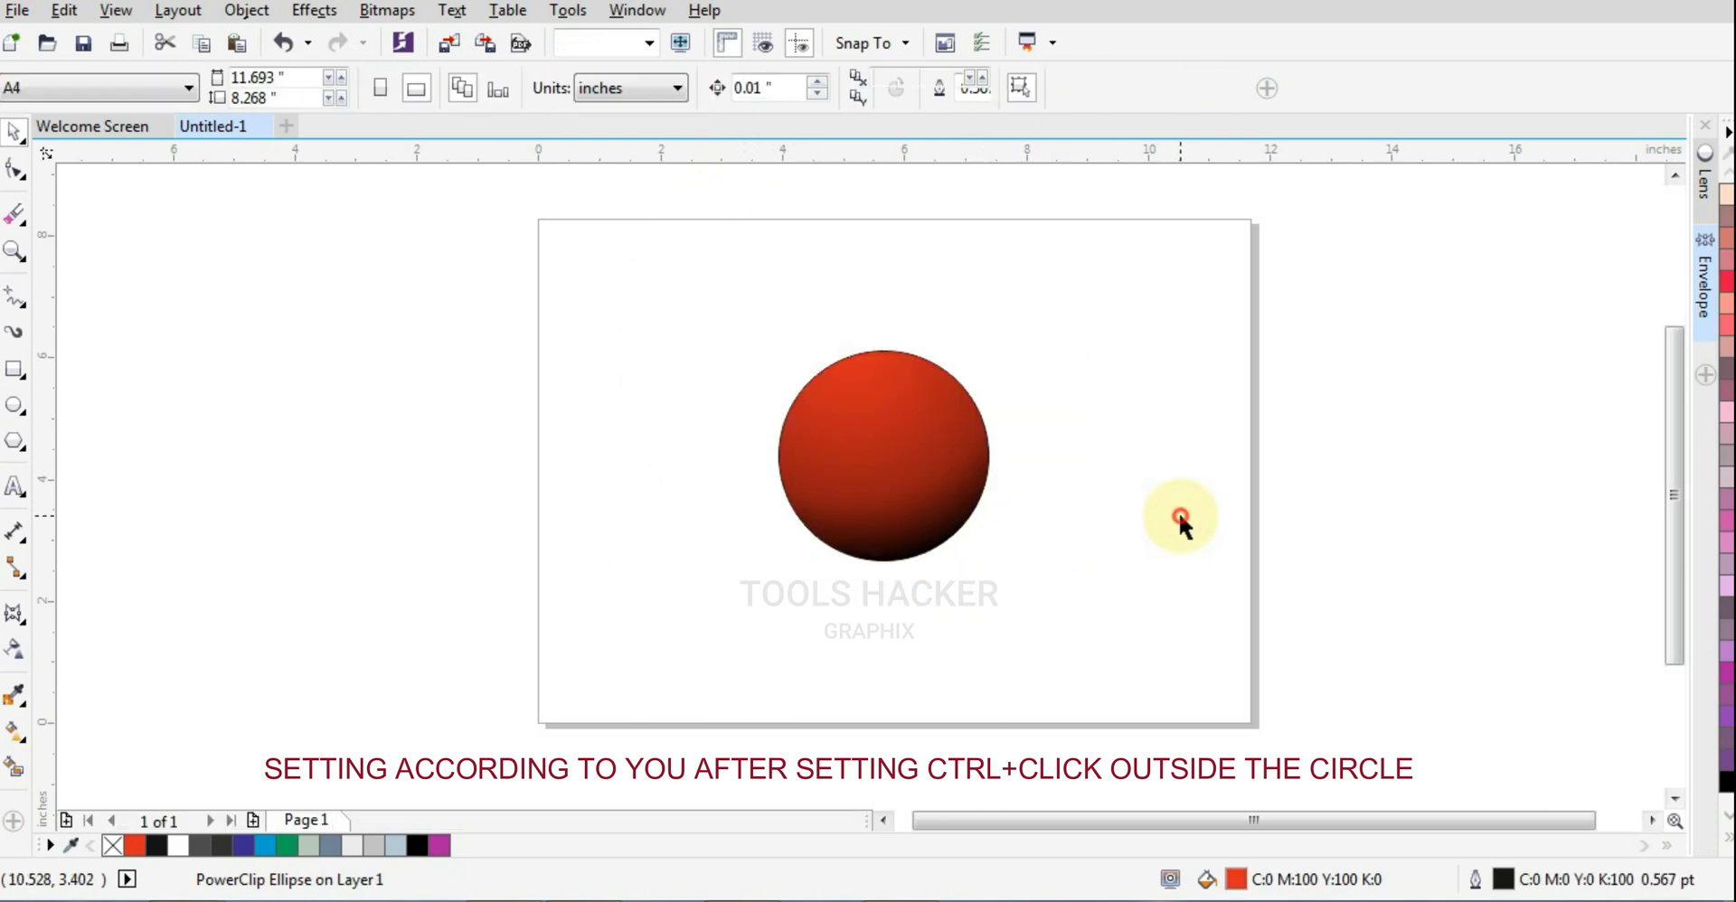
pyautogui.click(935, 465)
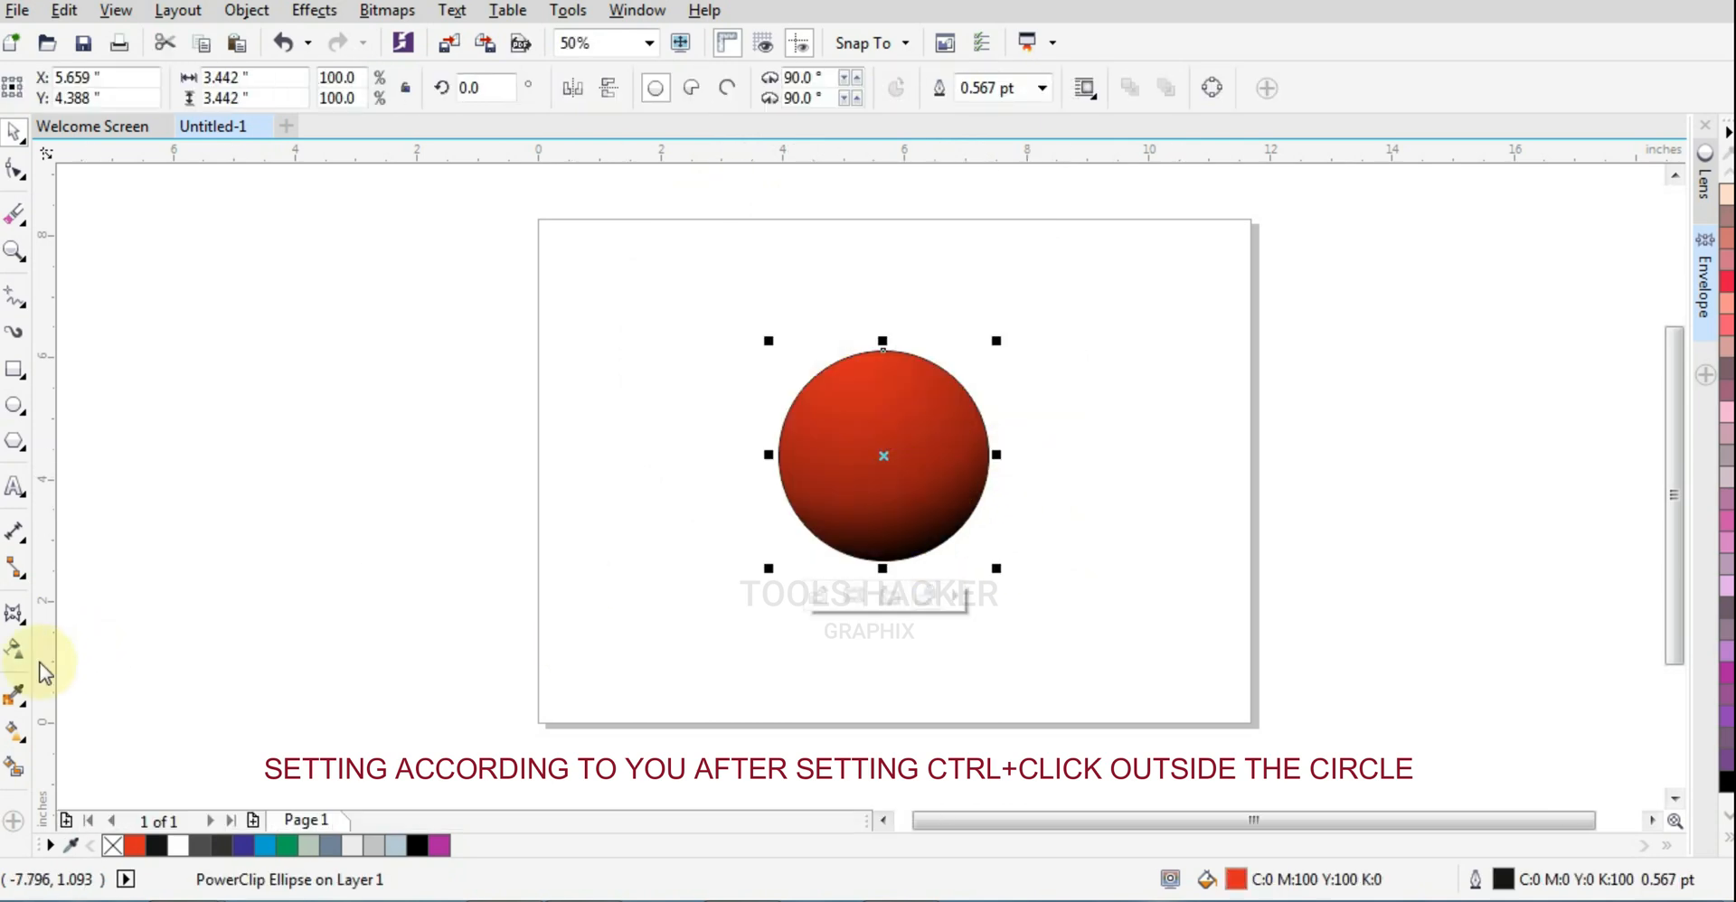
pyautogui.click(13, 649)
pyautogui.click(18, 735)
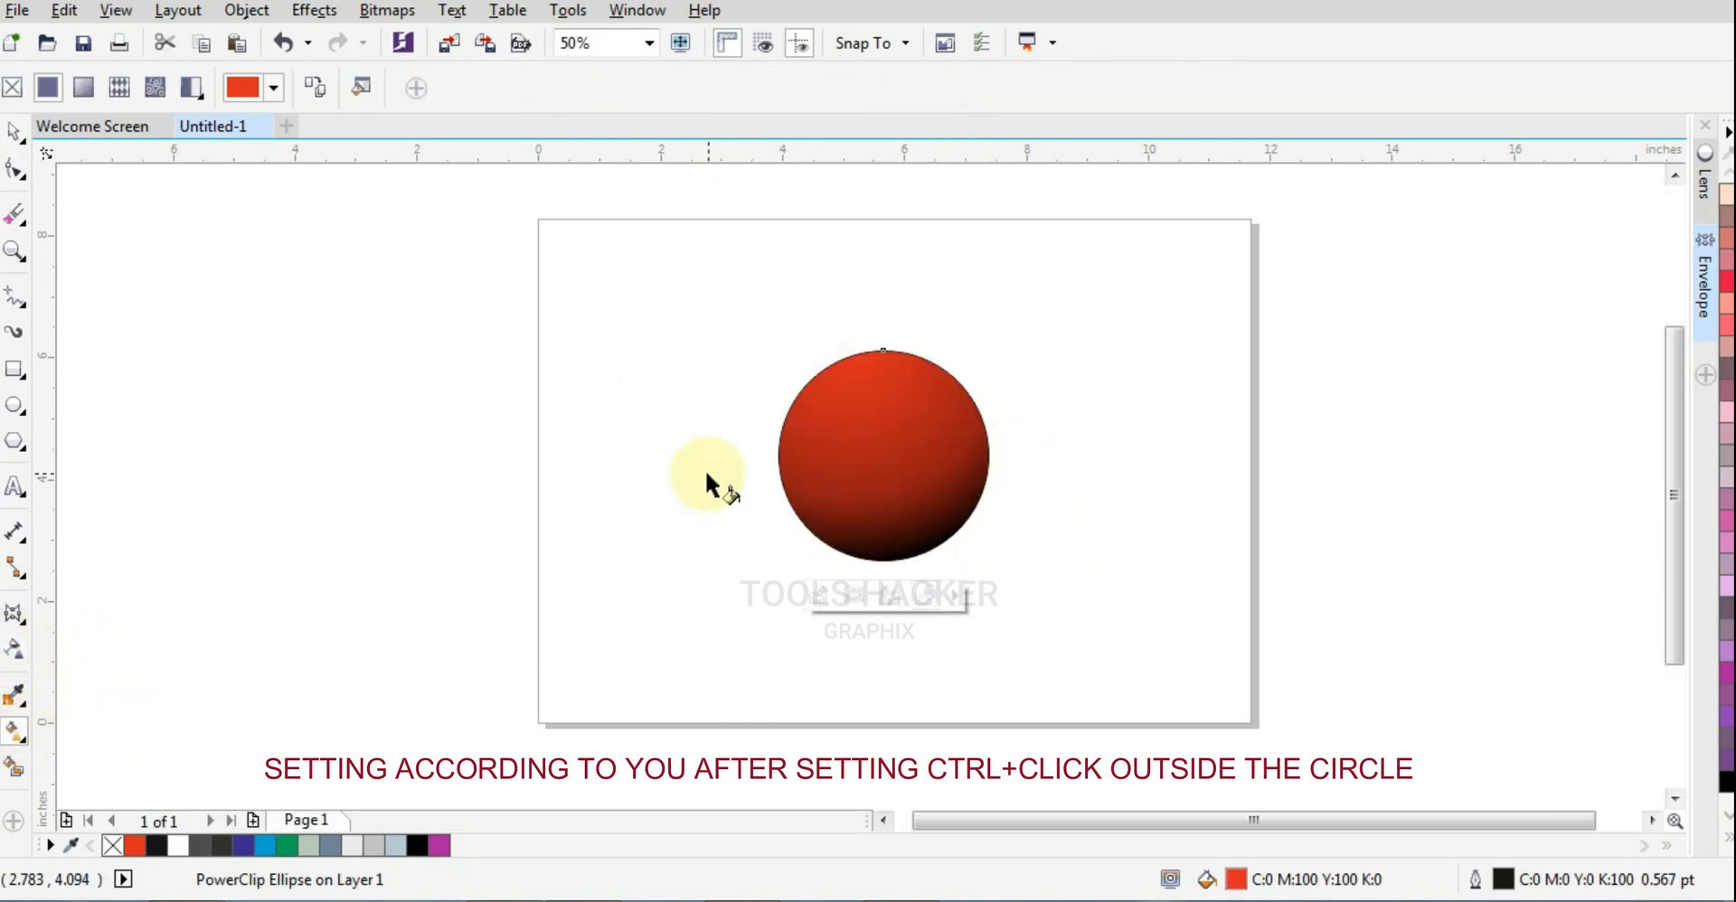
pyautogui.keyDown('ctrl'); pyautogui.click(263, 317); pyautogui.keyUp('ctrl')
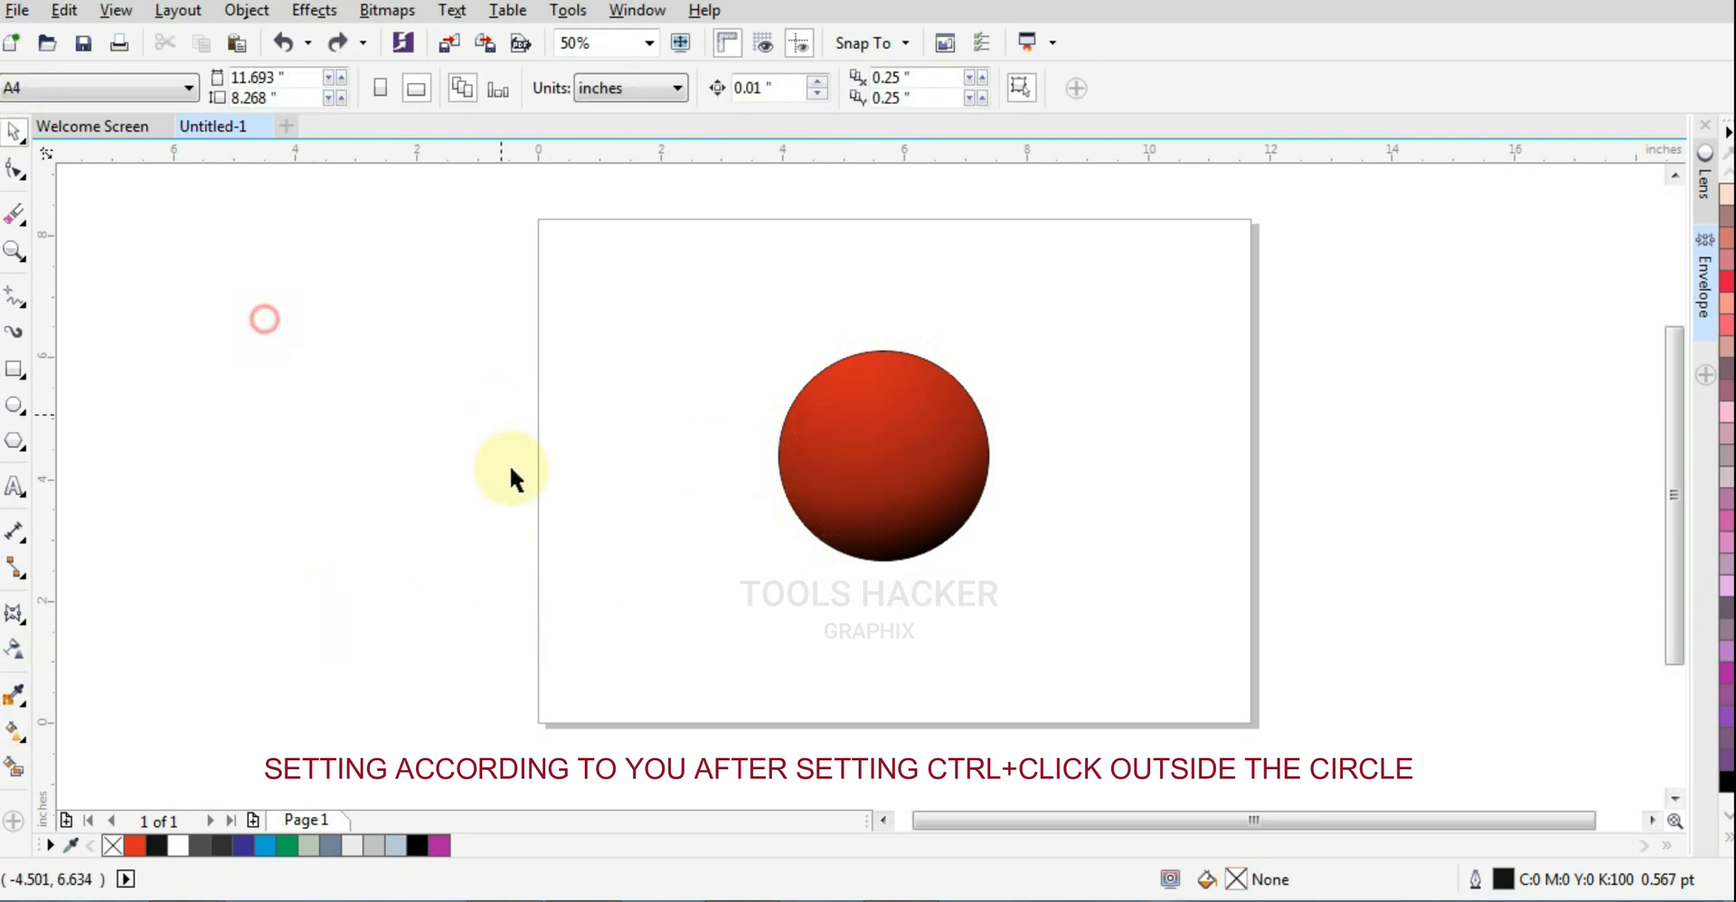
# Draw a small oval with the Ellipse tool and place it, tilted about 23.5 degrees, on the ball's upper left
pyautogui.click(14, 405)
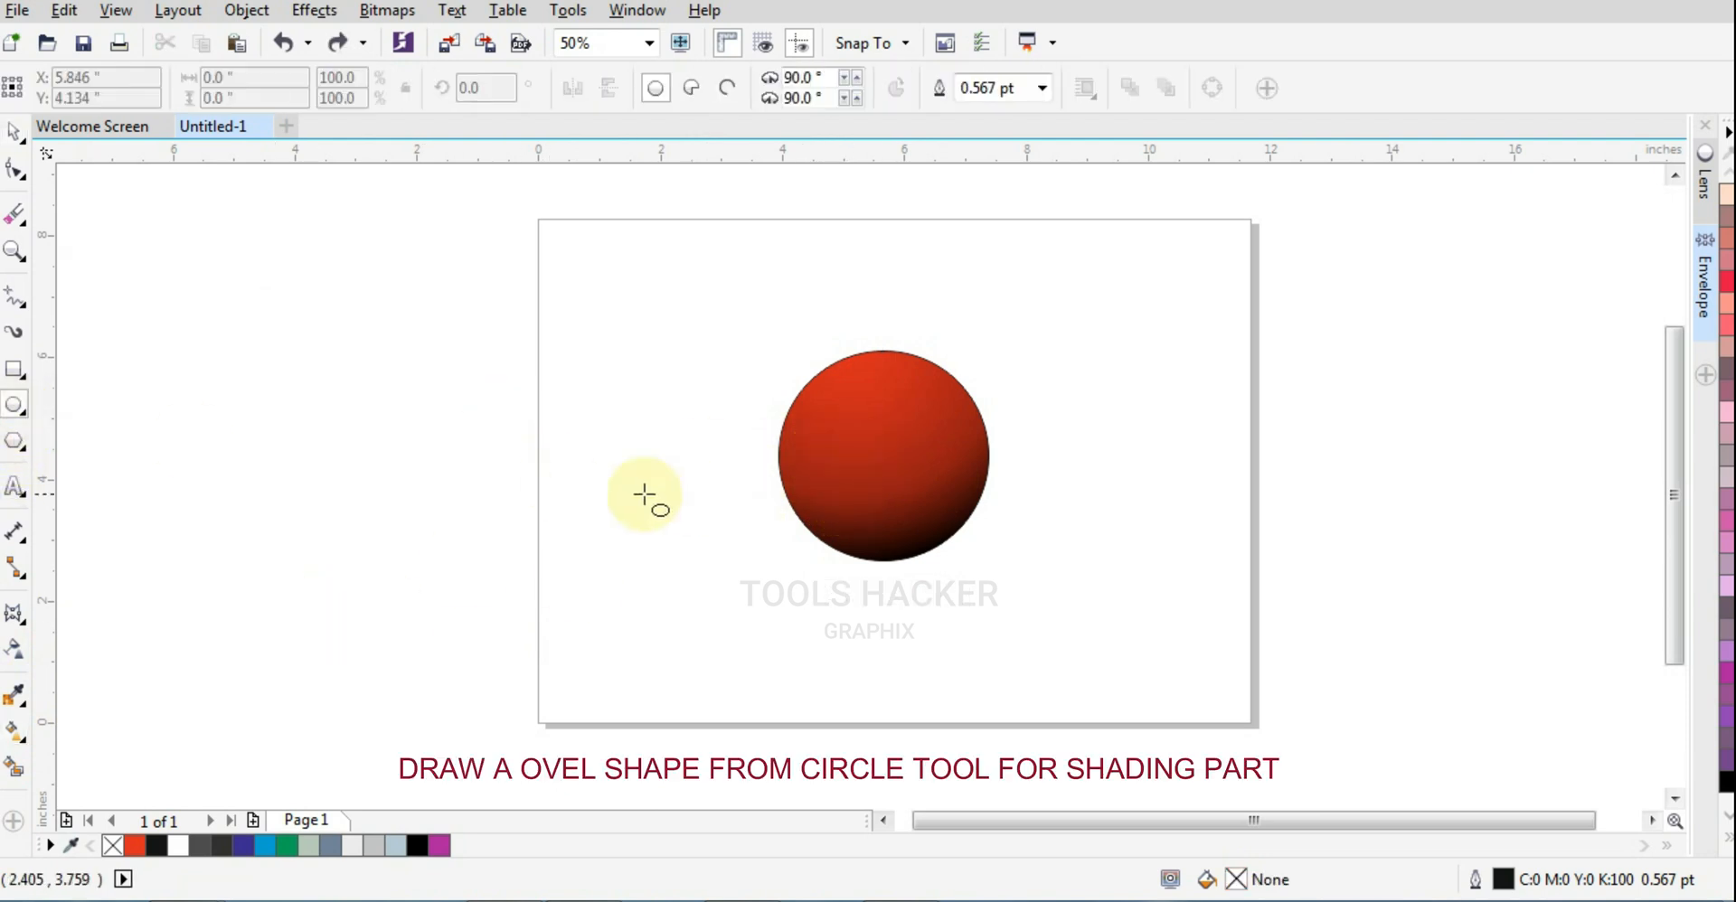
pyautogui.moveTo(592, 464); pyautogui.dragTo(907, 394)
pyautogui.click(14, 152)
pyautogui.click(651, 532)
pyautogui.click(871, 387)
# Rotate the oval to about 31.3 degrees and nudge it slightly down to follow the ball's upper-left edge
pyautogui.scroll(2, 813, 387)
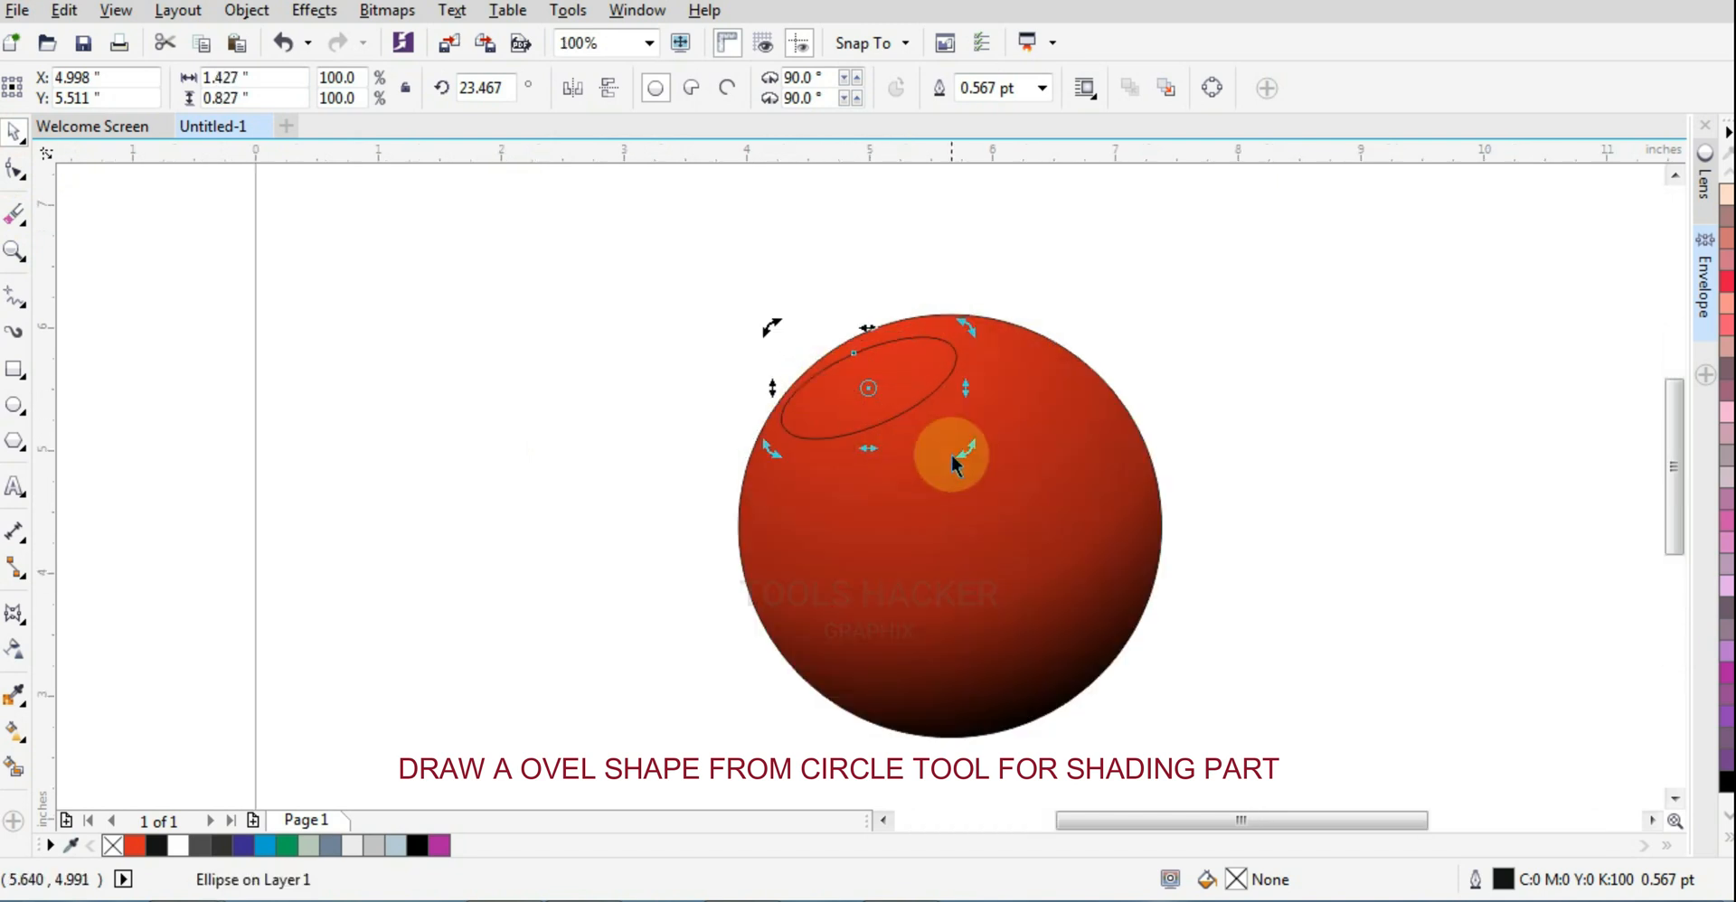
pyautogui.moveTo(964, 454); pyautogui.dragTo(965, 448)
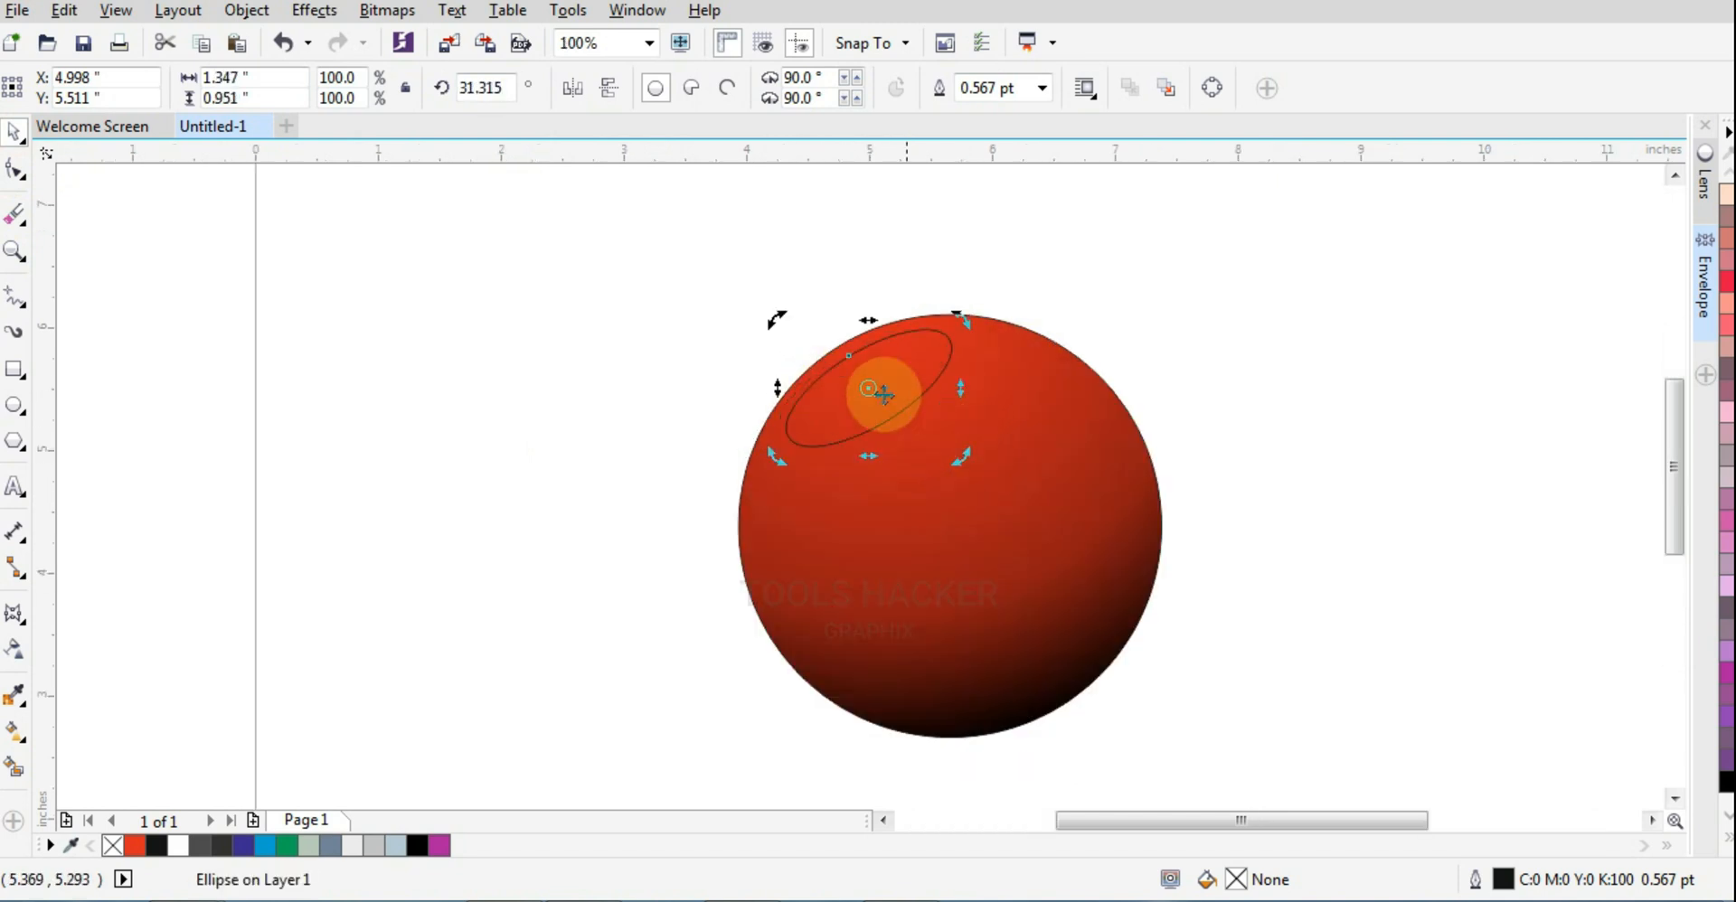
pyautogui.moveTo(888, 372); pyautogui.dragTo(885, 380)
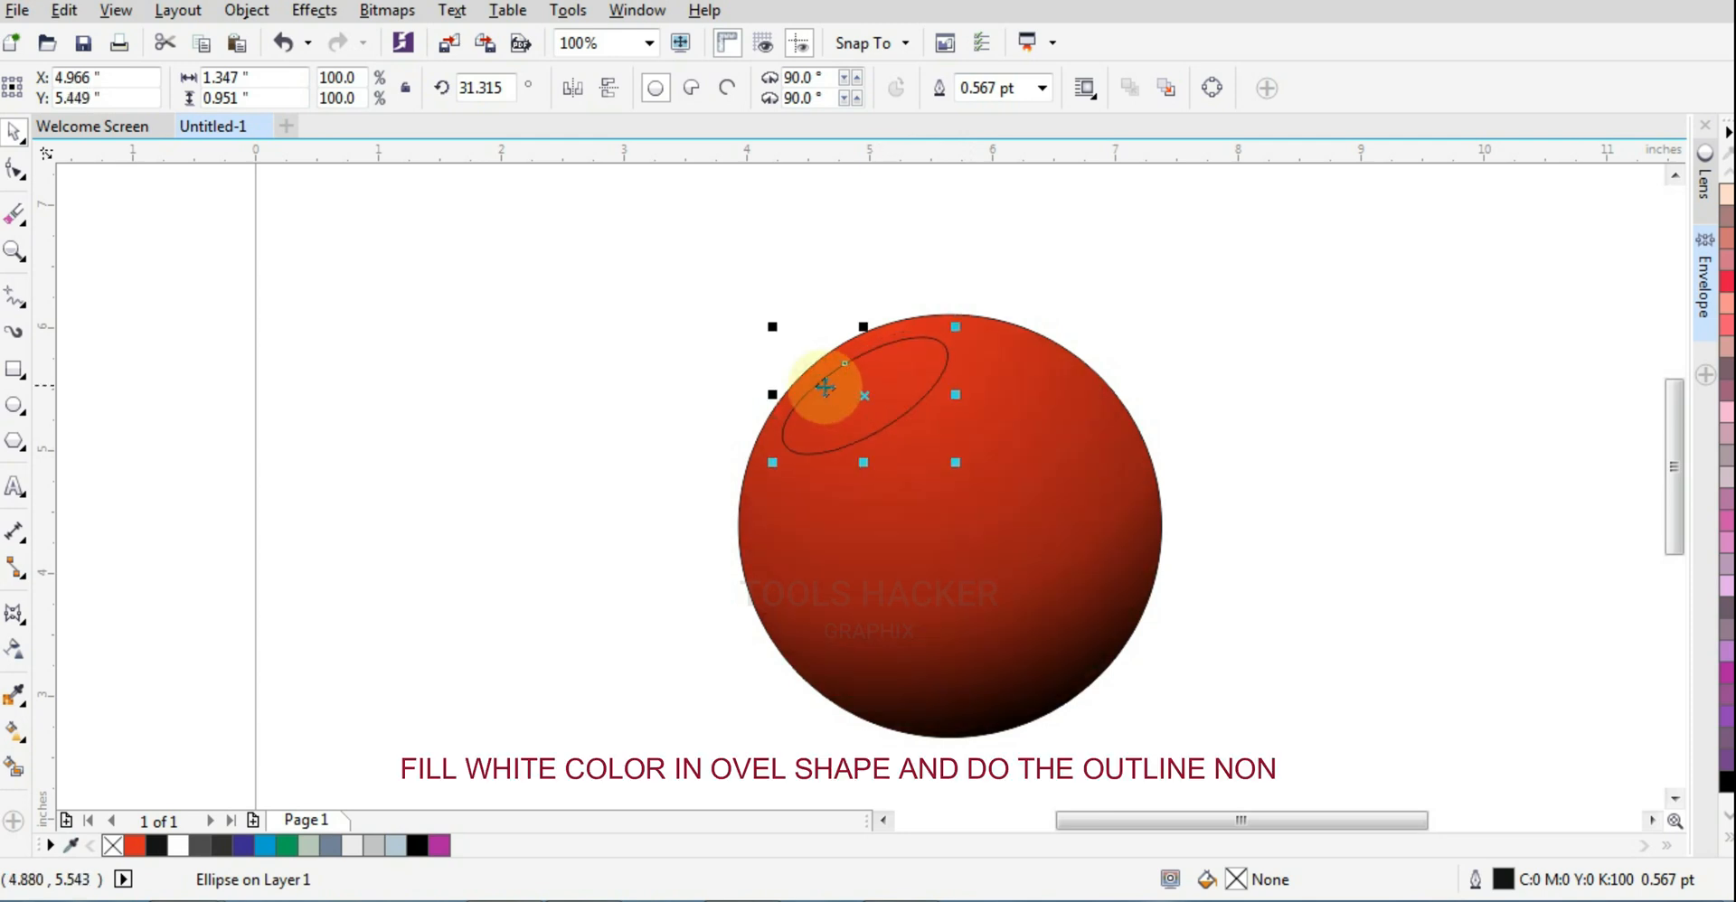
# Fill the oval with white and remove its outline
pyautogui.click(671, 388)
pyautogui.click(826, 414)
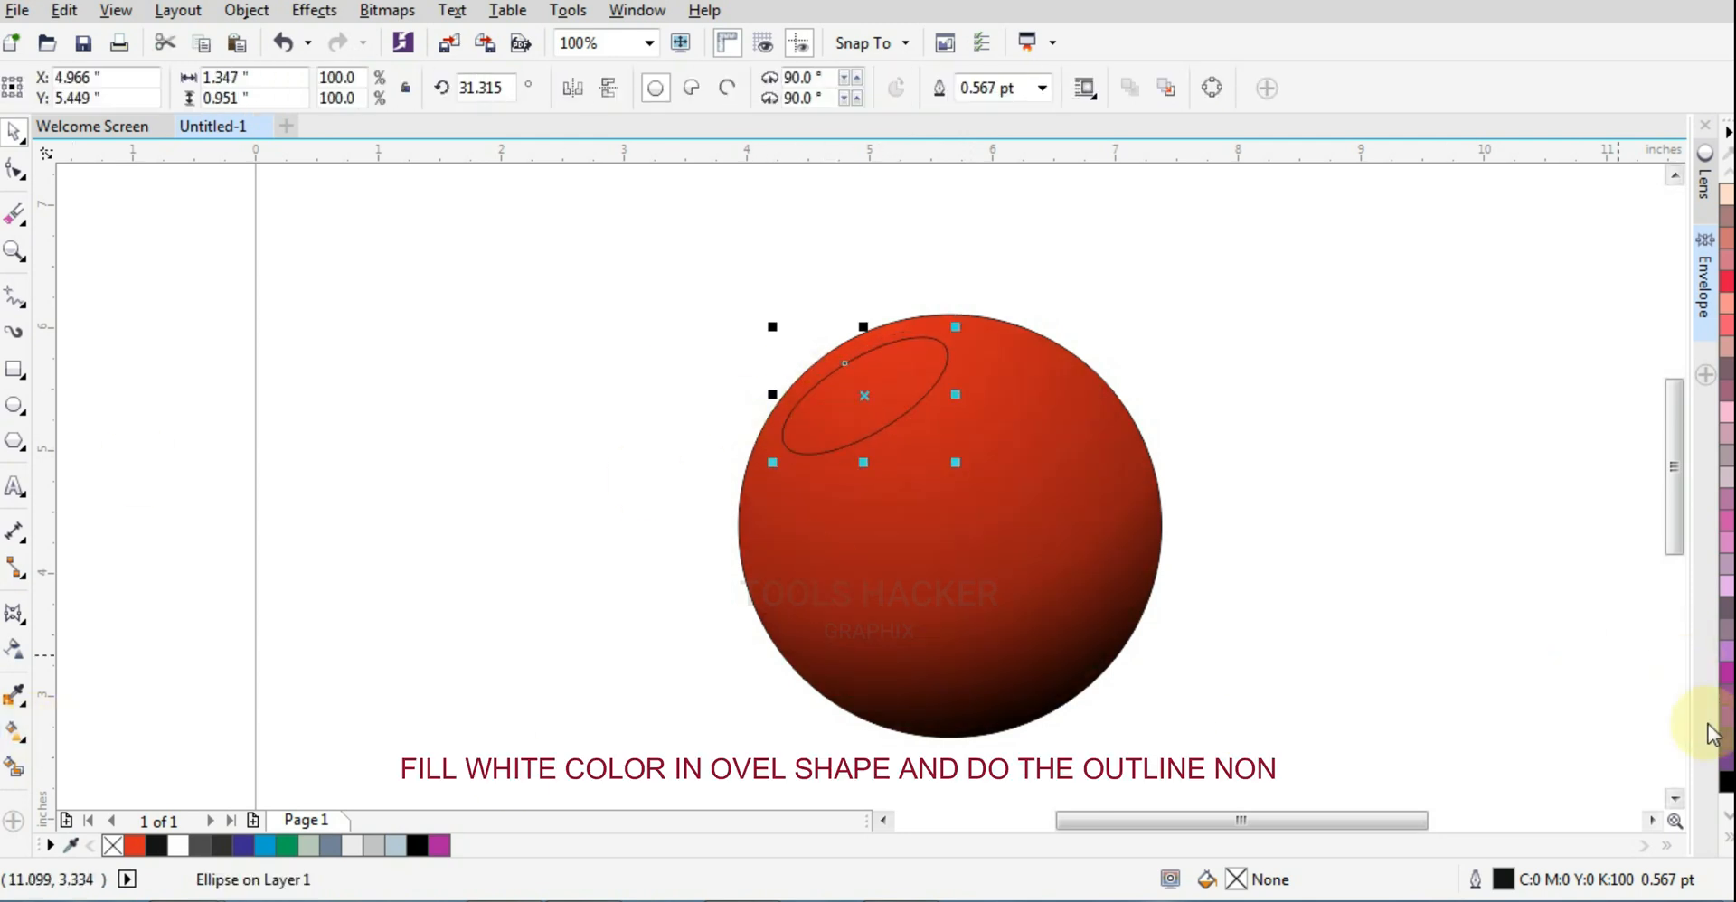
pyautogui.click(1723, 843)
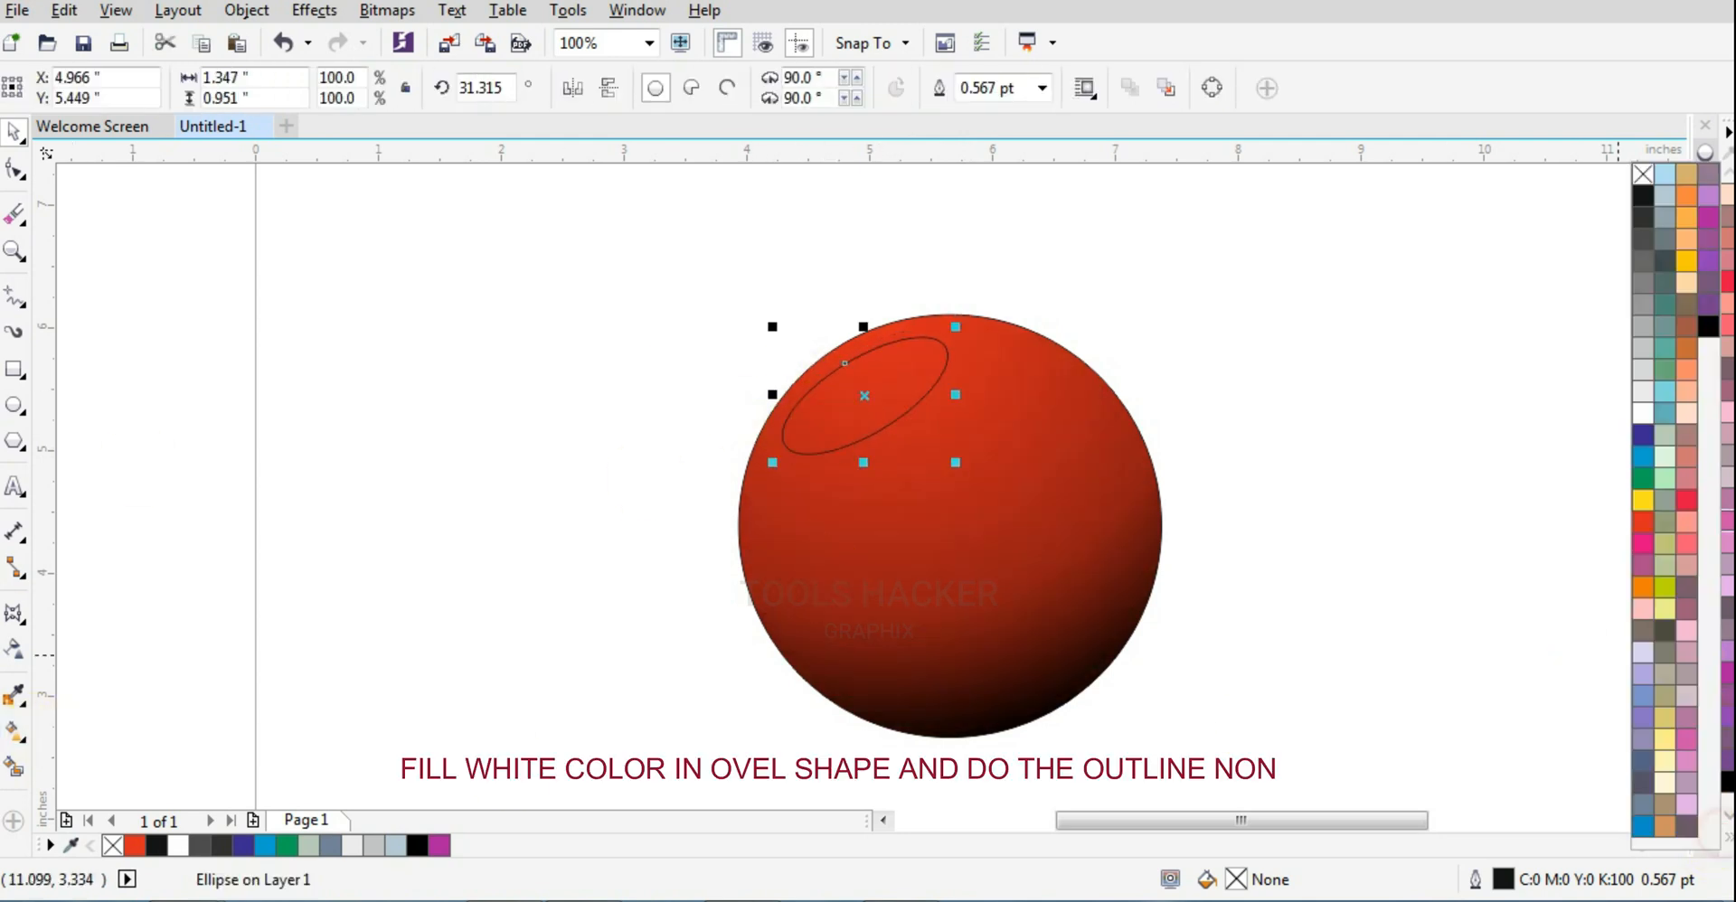
pyautogui.click(1641, 417)
pyautogui.rightClick(1643, 173)
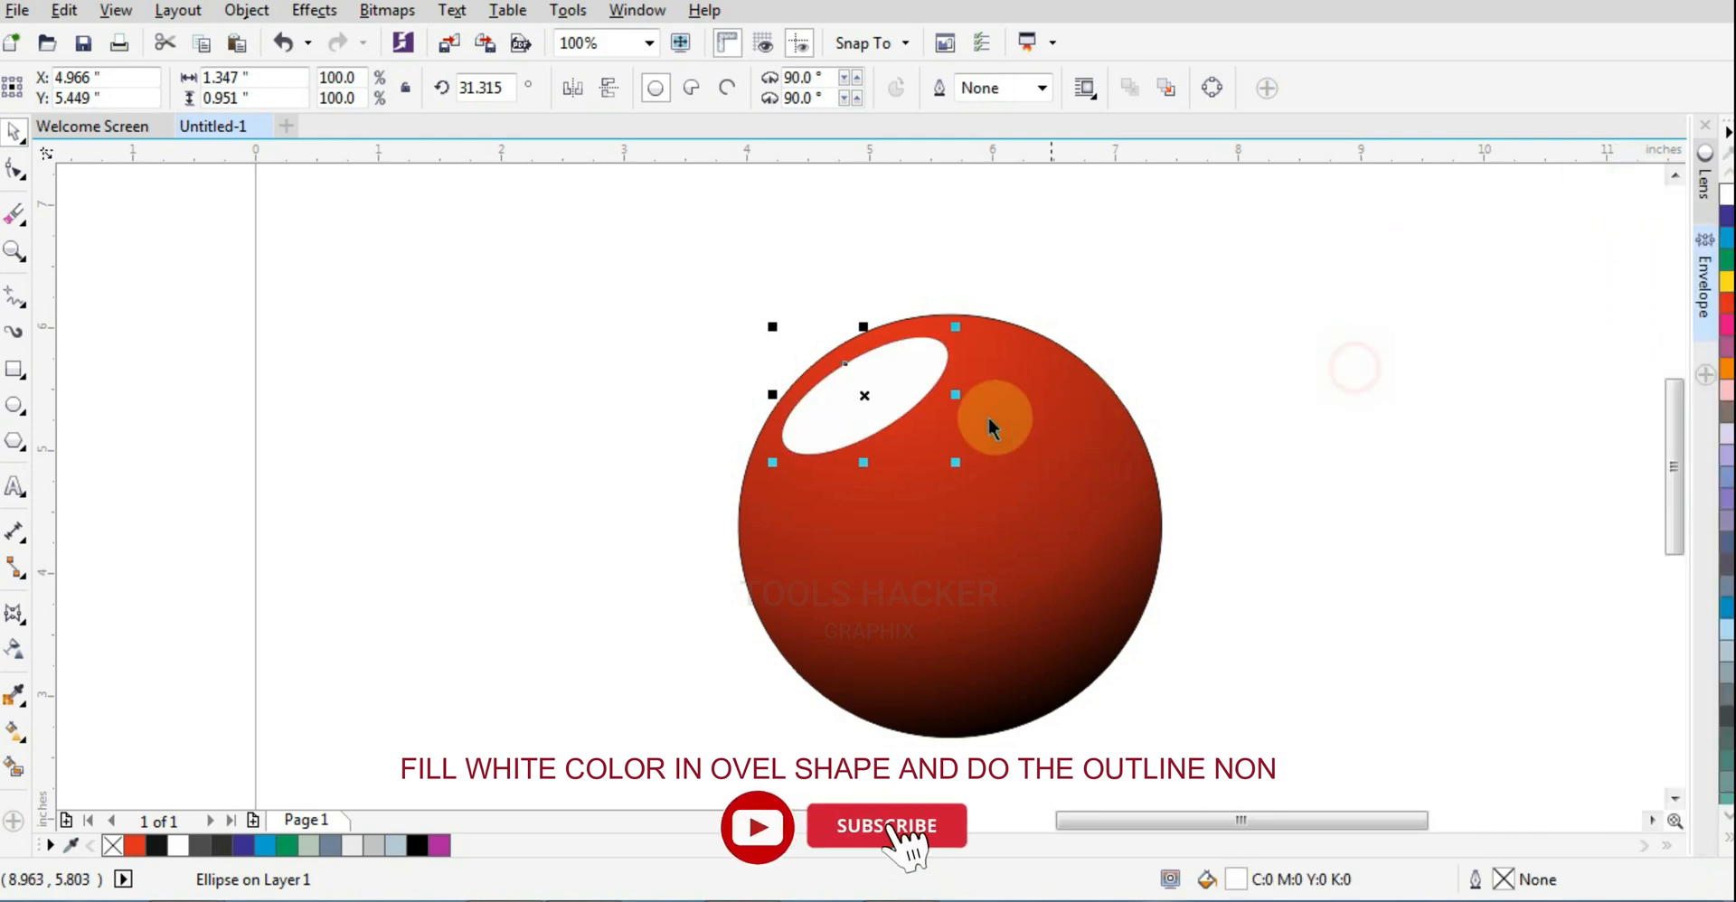
# Apply an elliptical fountain transparency to the white oval to make a soft highlight
pyautogui.click(15, 696)
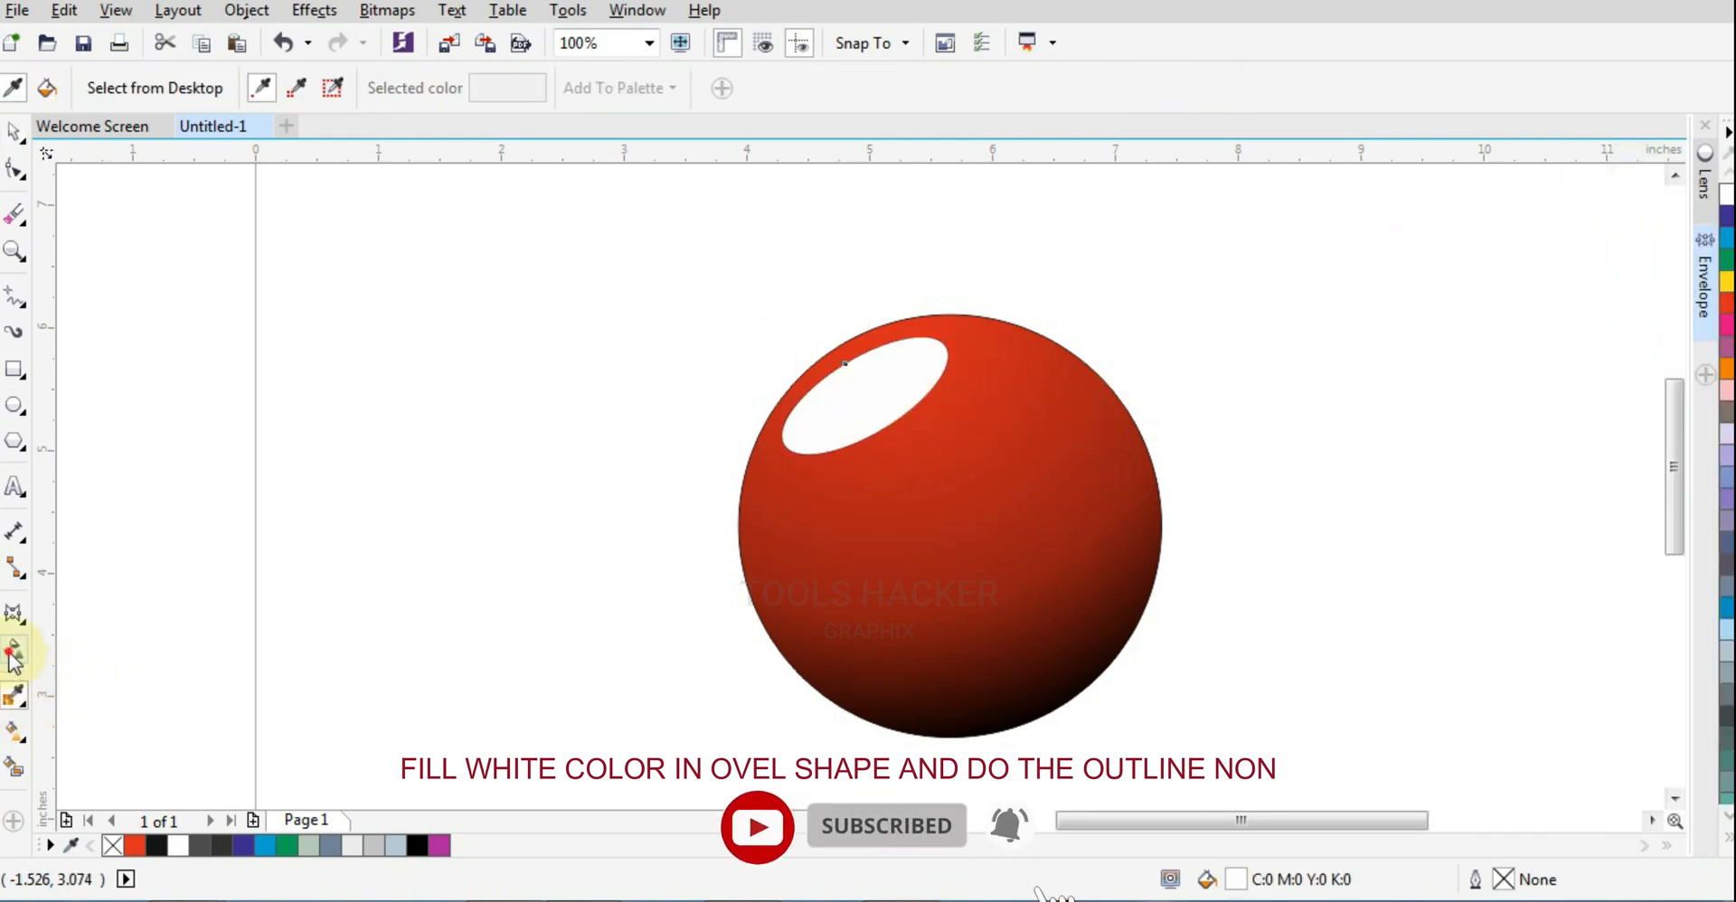
pyautogui.click(14, 653)
pyautogui.click(47, 88)
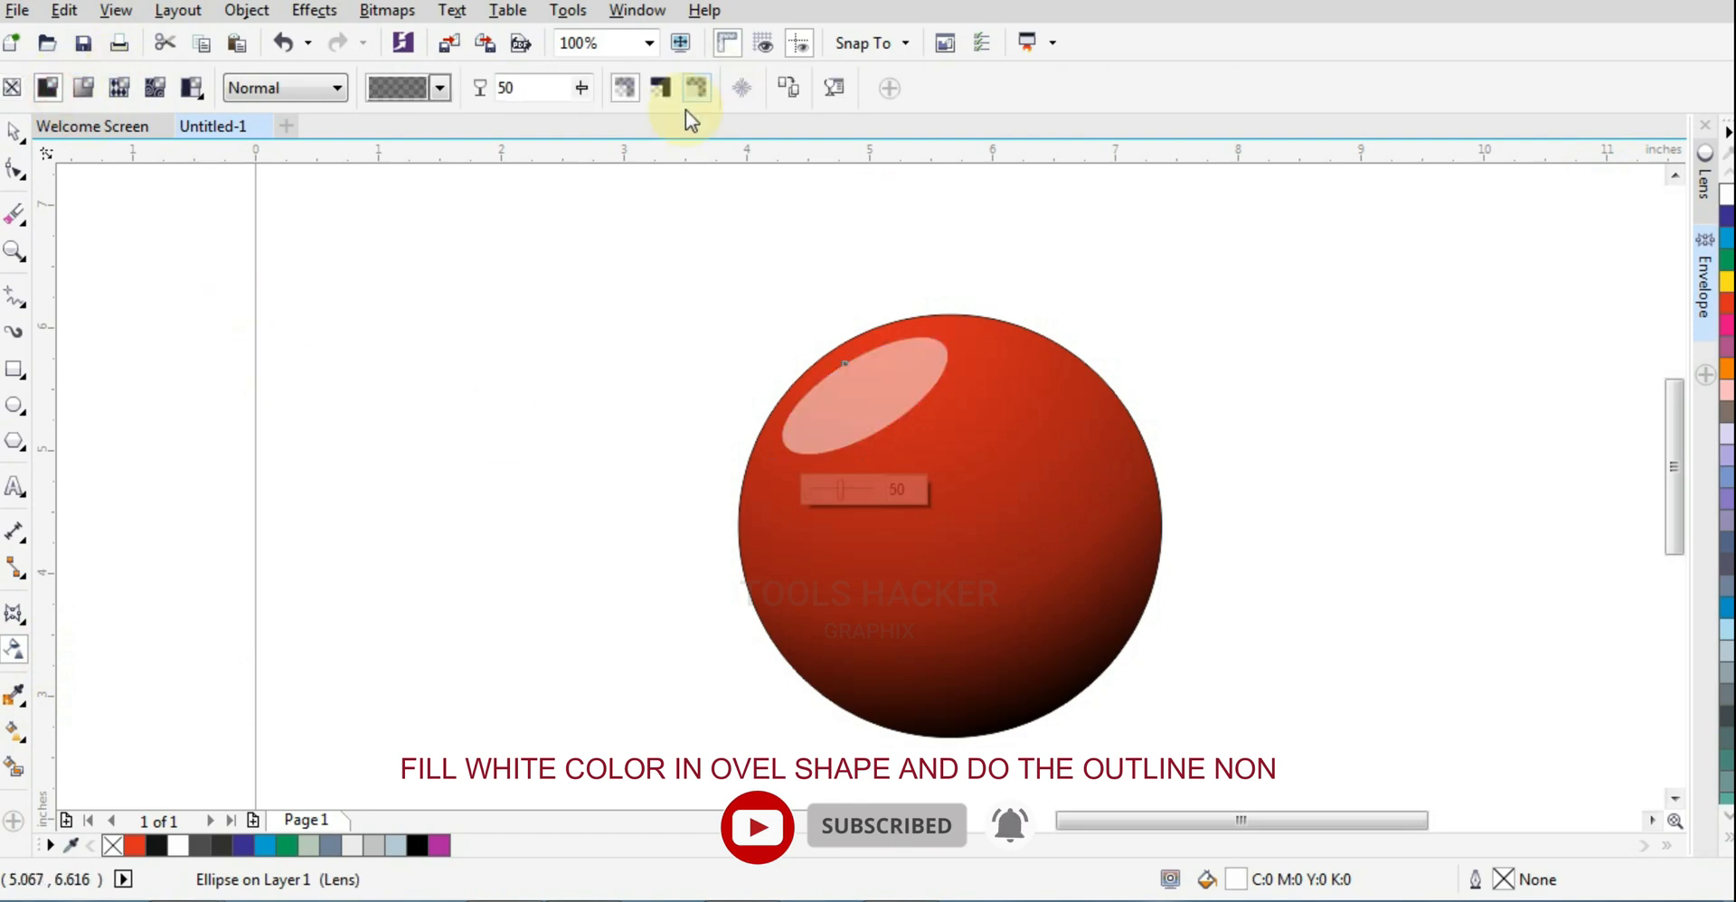
pyautogui.click(87, 92)
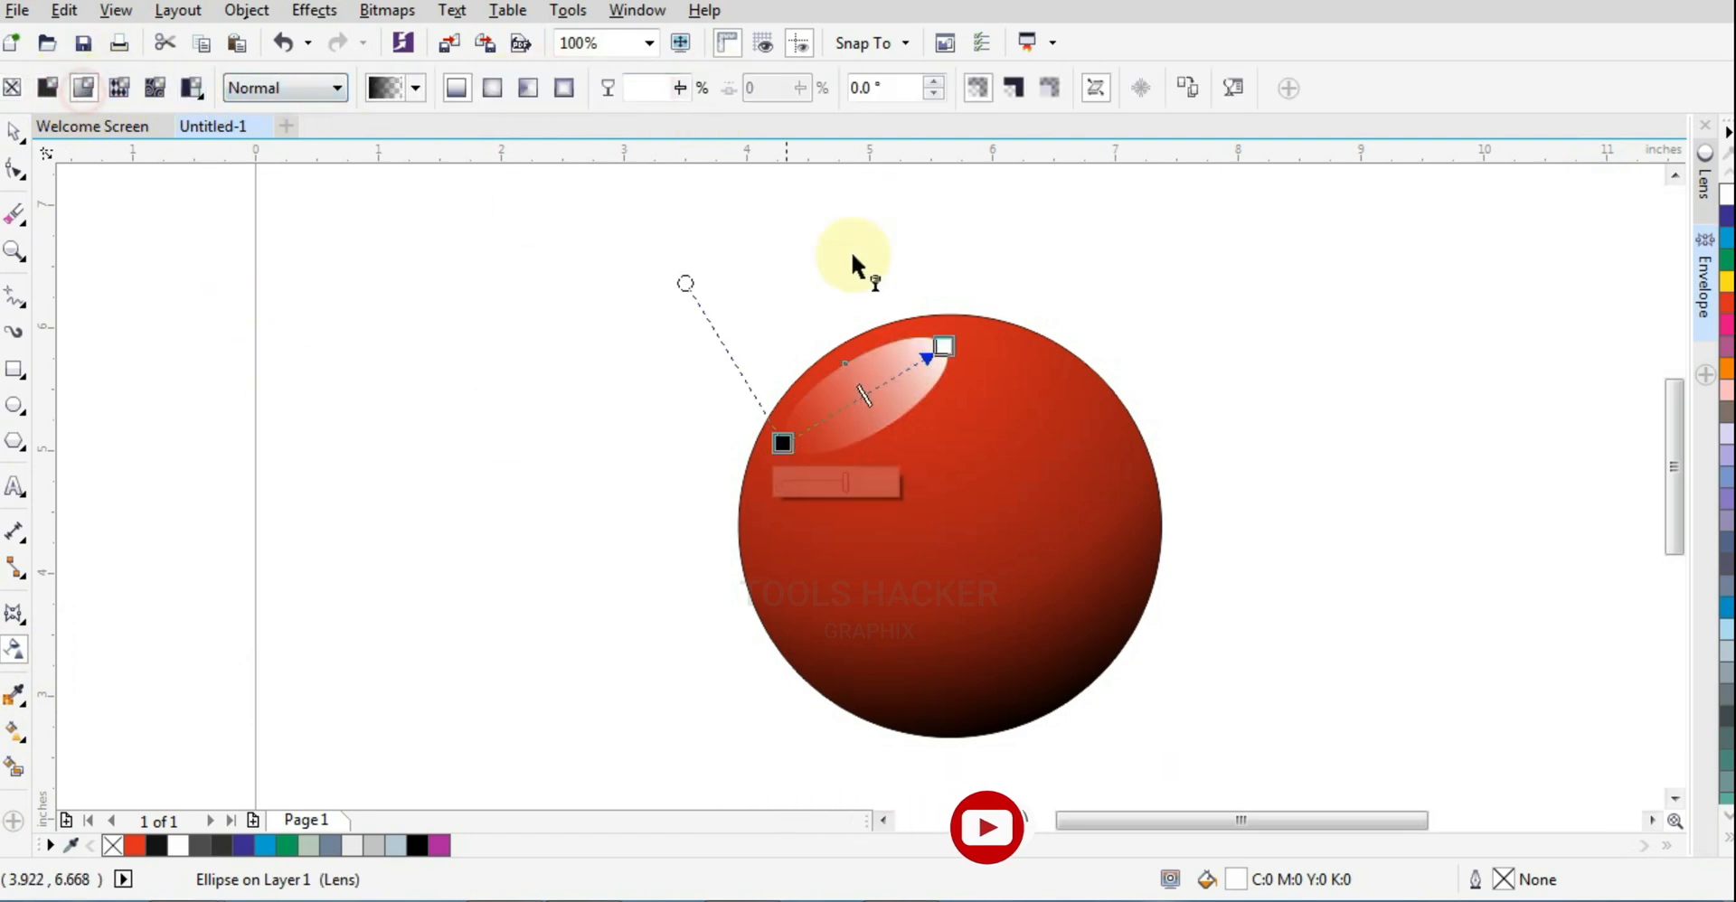
pyautogui.click(495, 88)
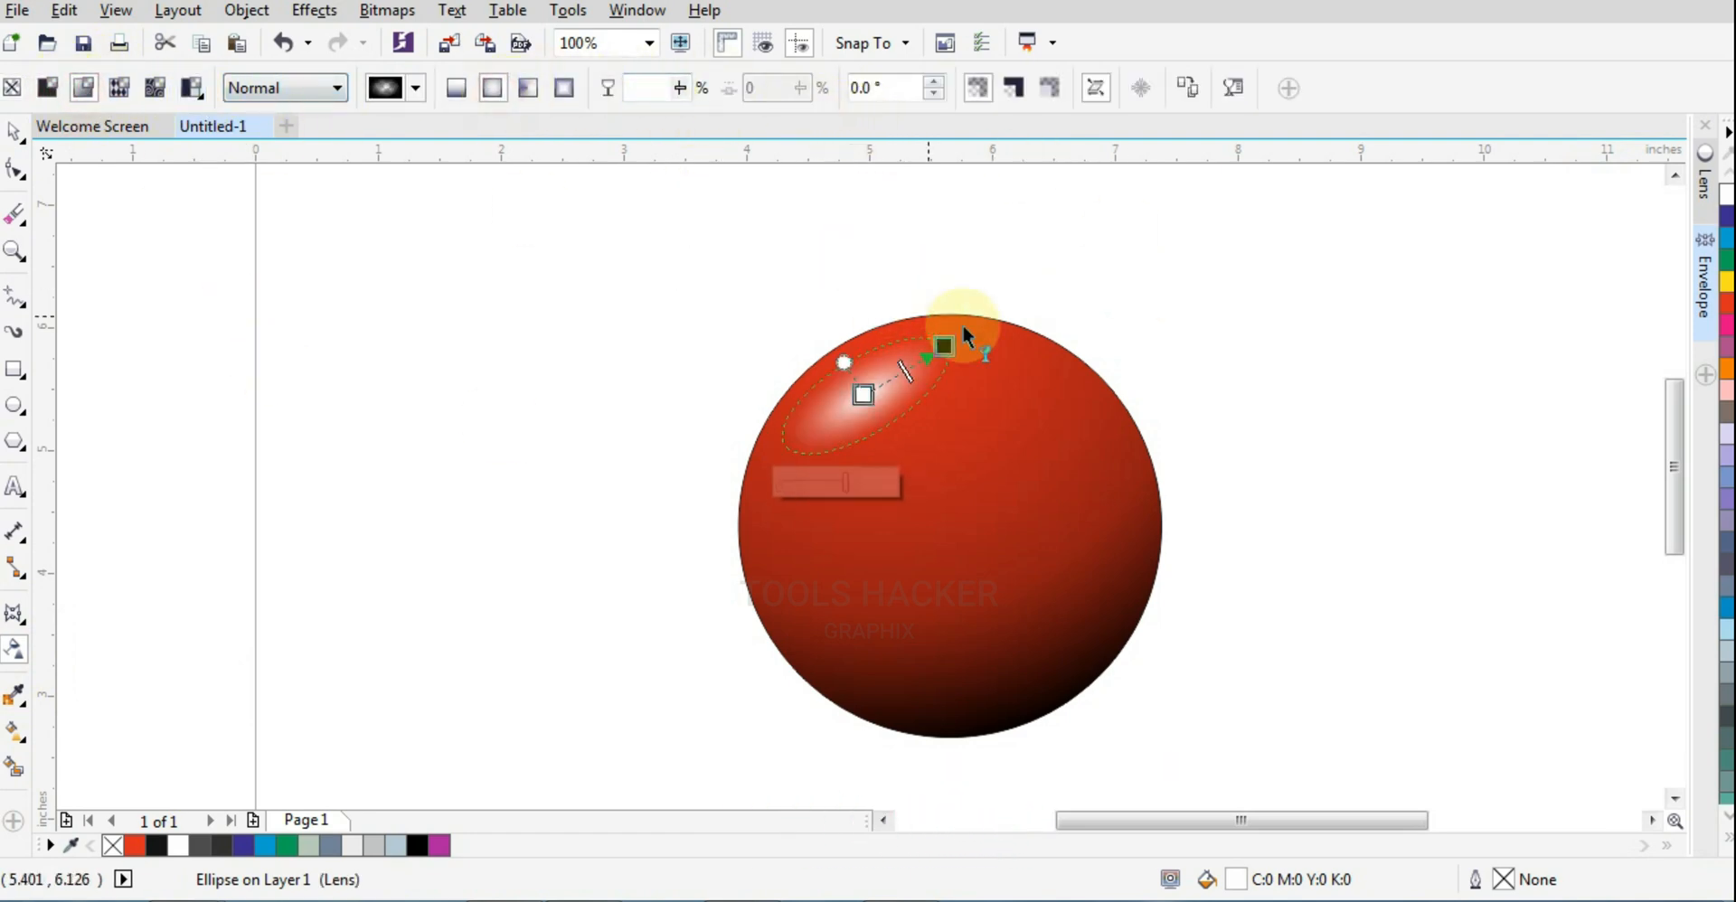
pyautogui.click(14, 131)
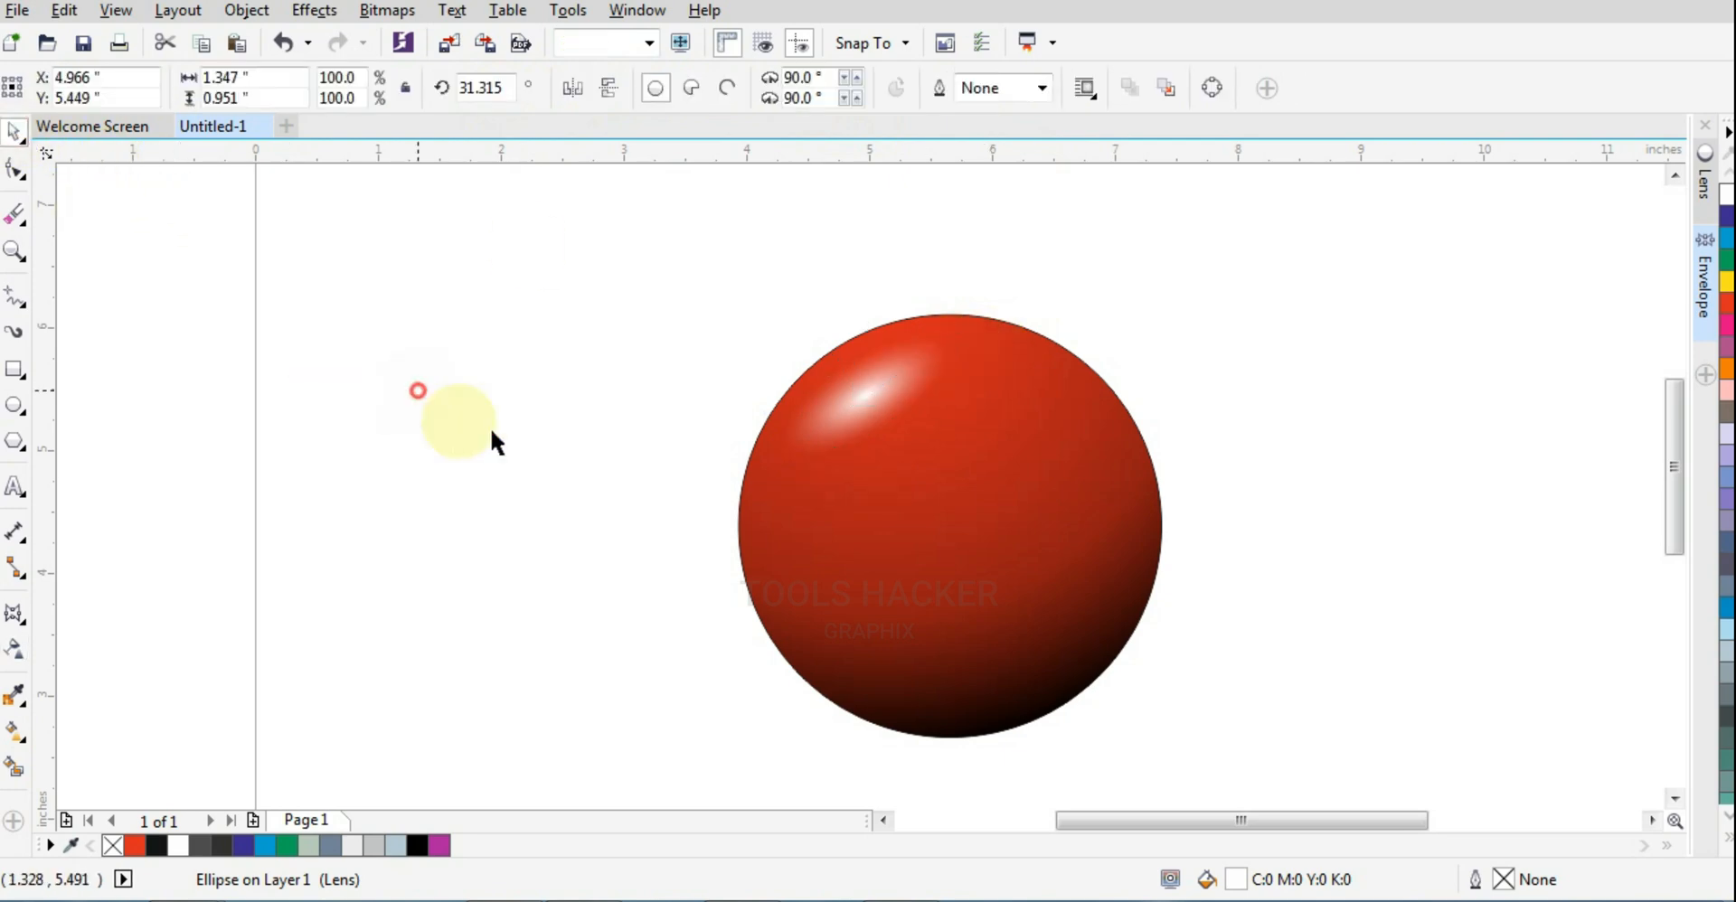
pyautogui.click(708, 458)
pyautogui.scroll(-2, 709, 458)
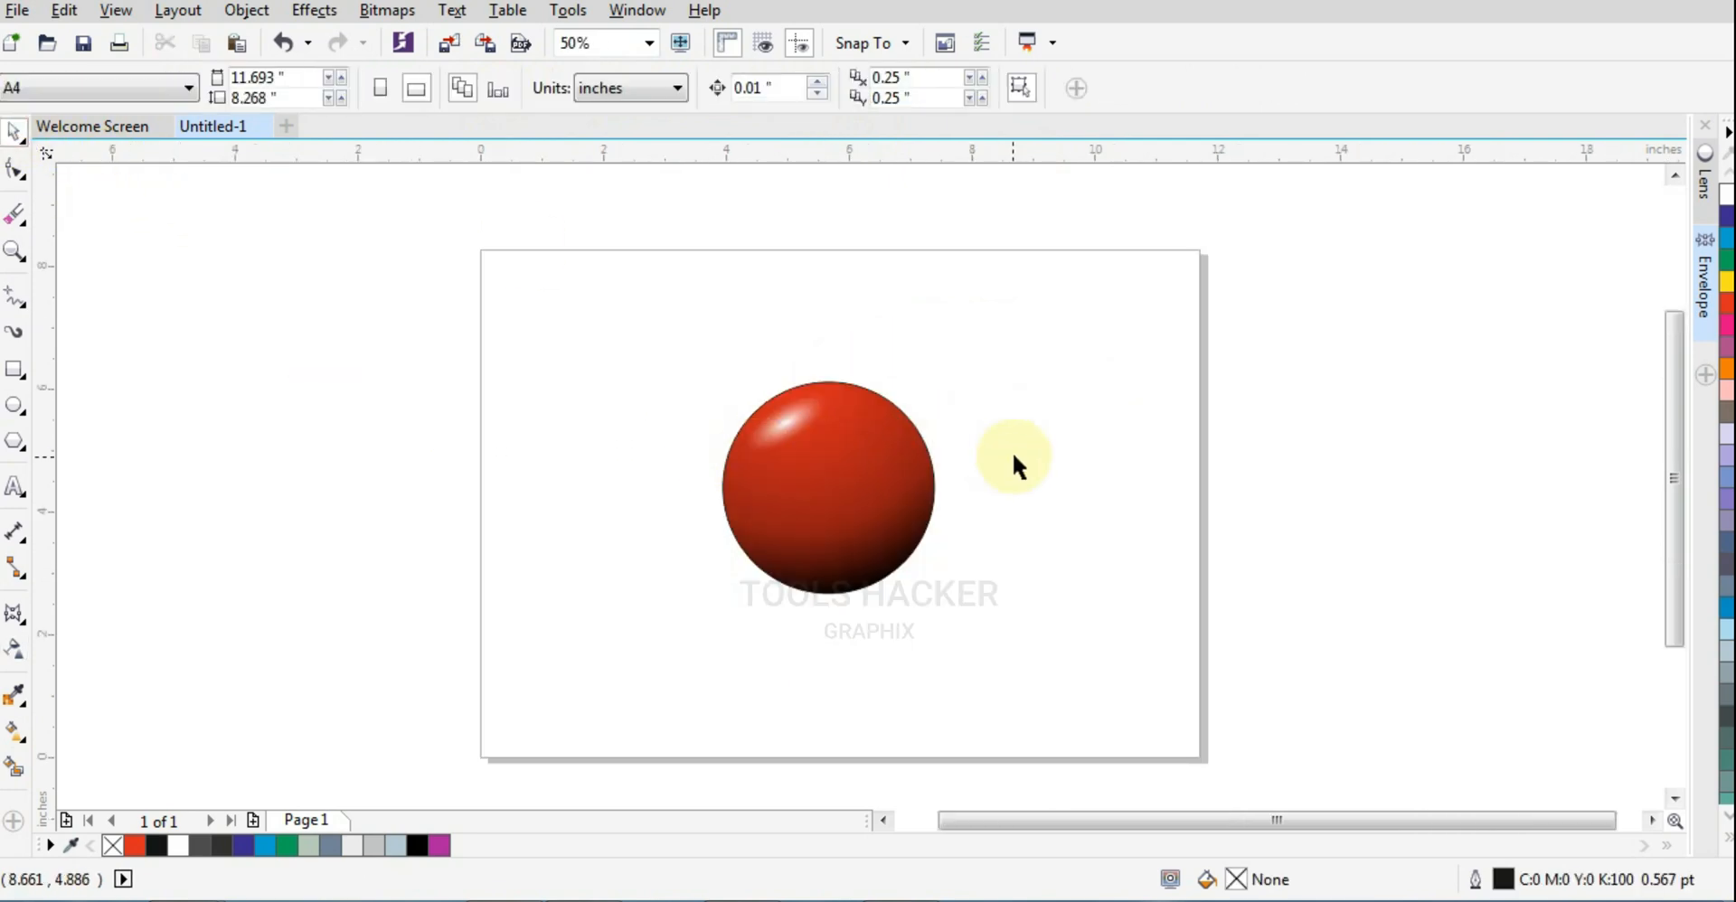
pyautogui.scroll(2, 883, 492)
pyautogui.click(779, 569)
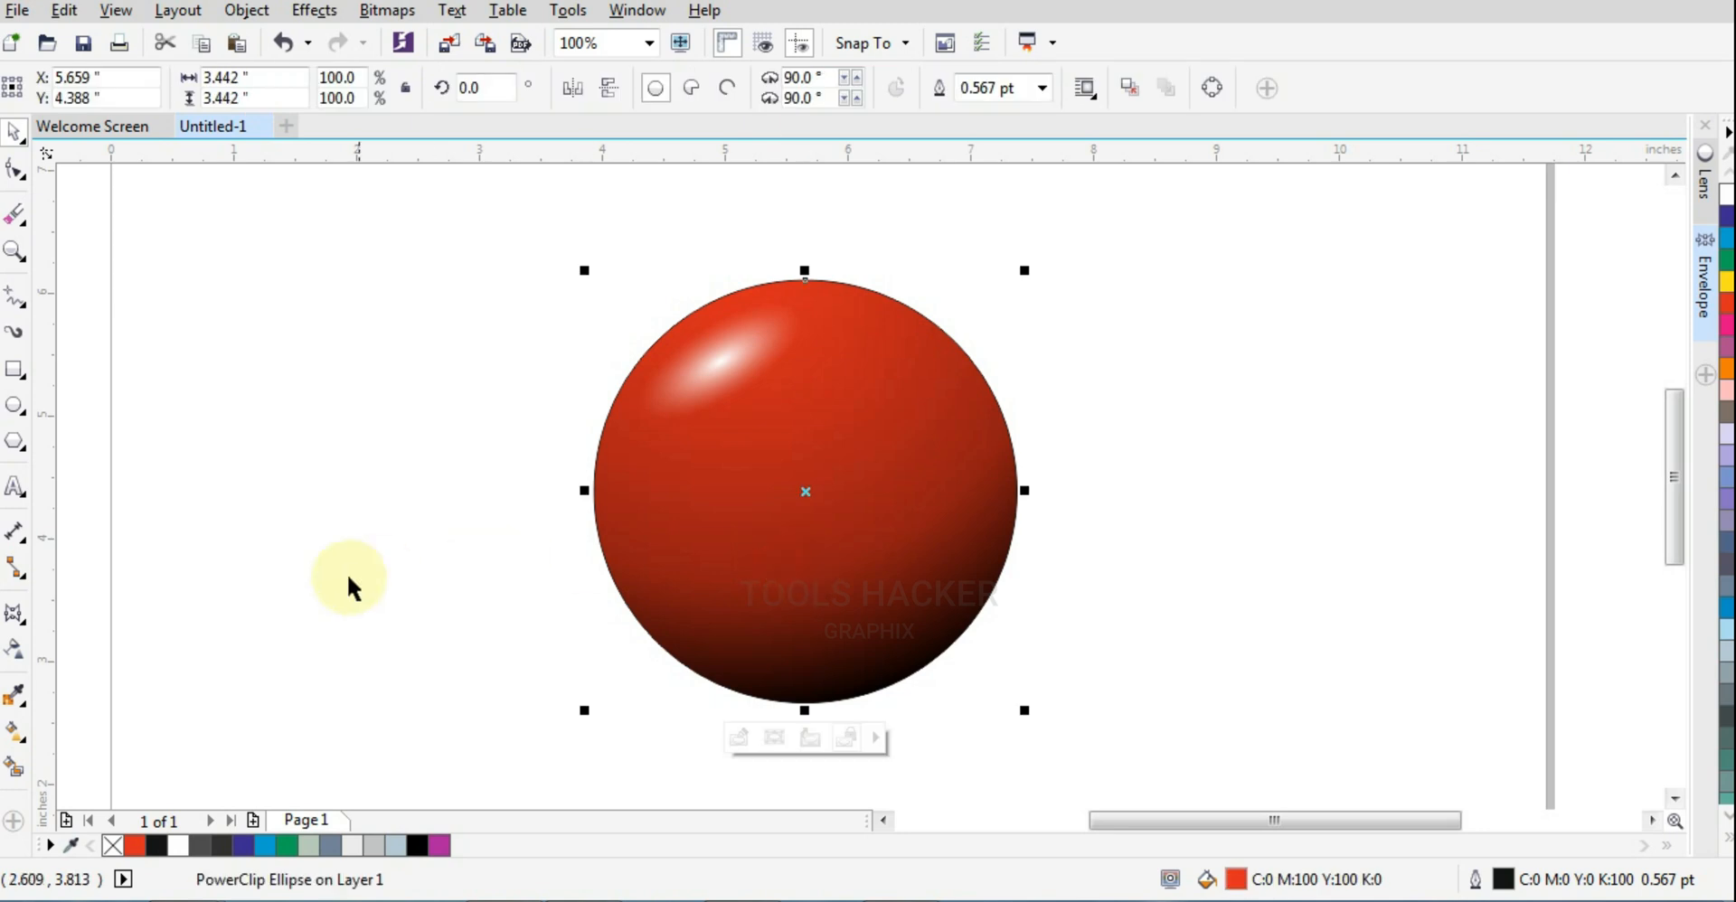
pyautogui.click(17, 493)
pyautogui.click(18, 442)
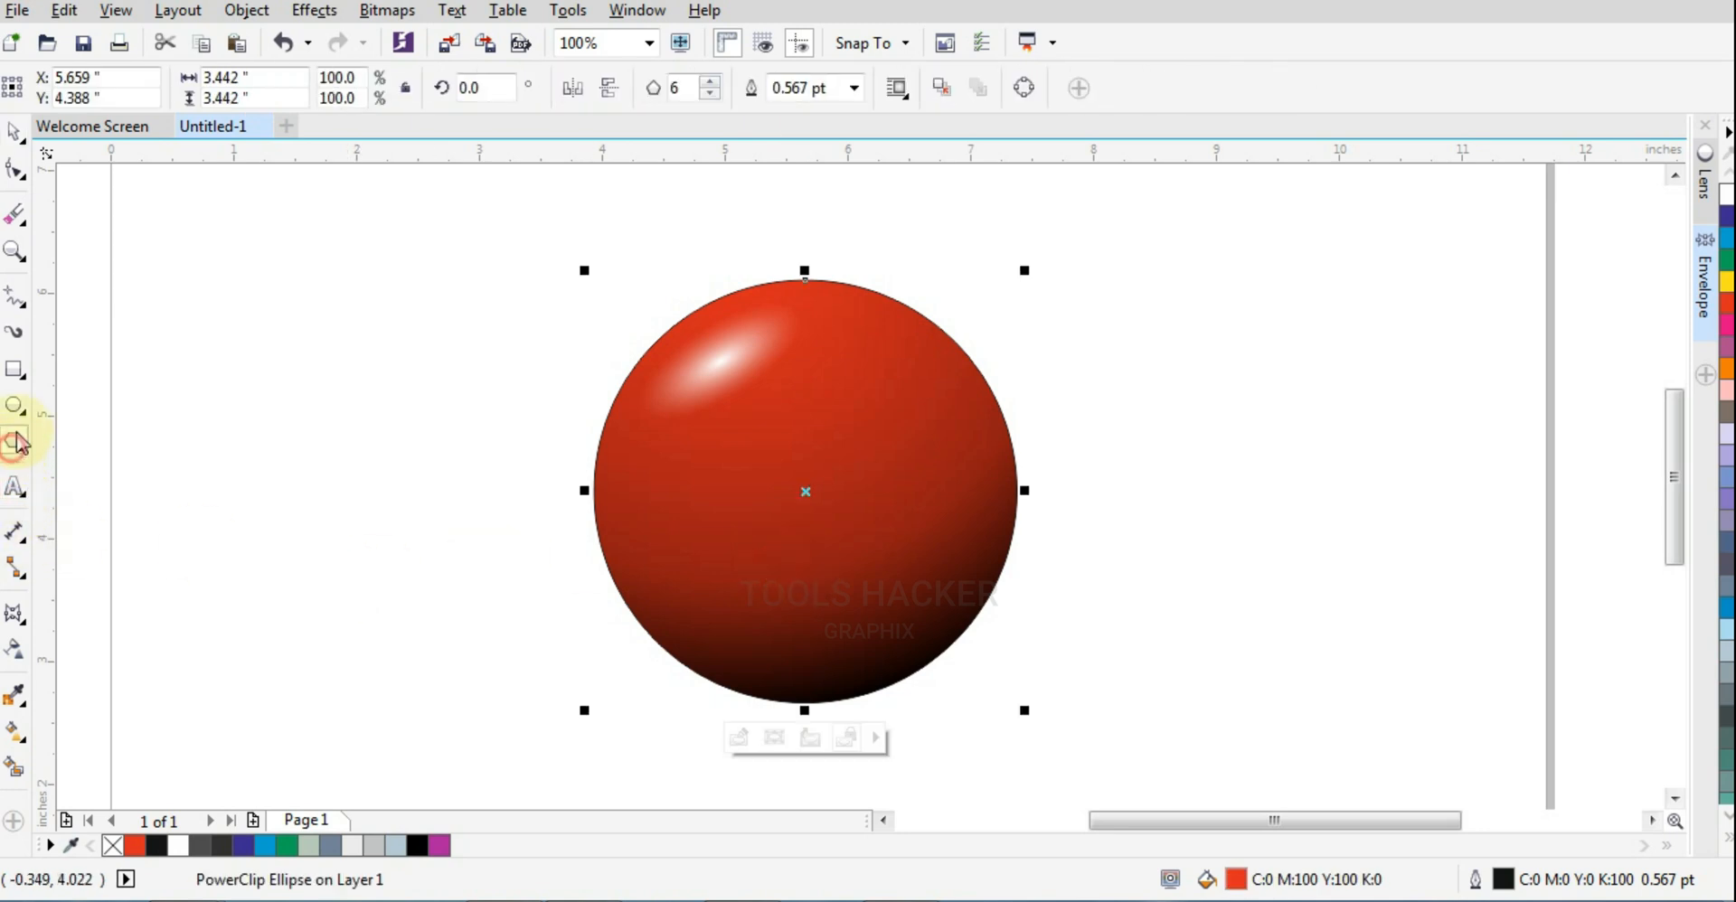
pyautogui.moveTo(791, 413); pyautogui.dragTo(826, 427)
pyautogui.press('Delete')
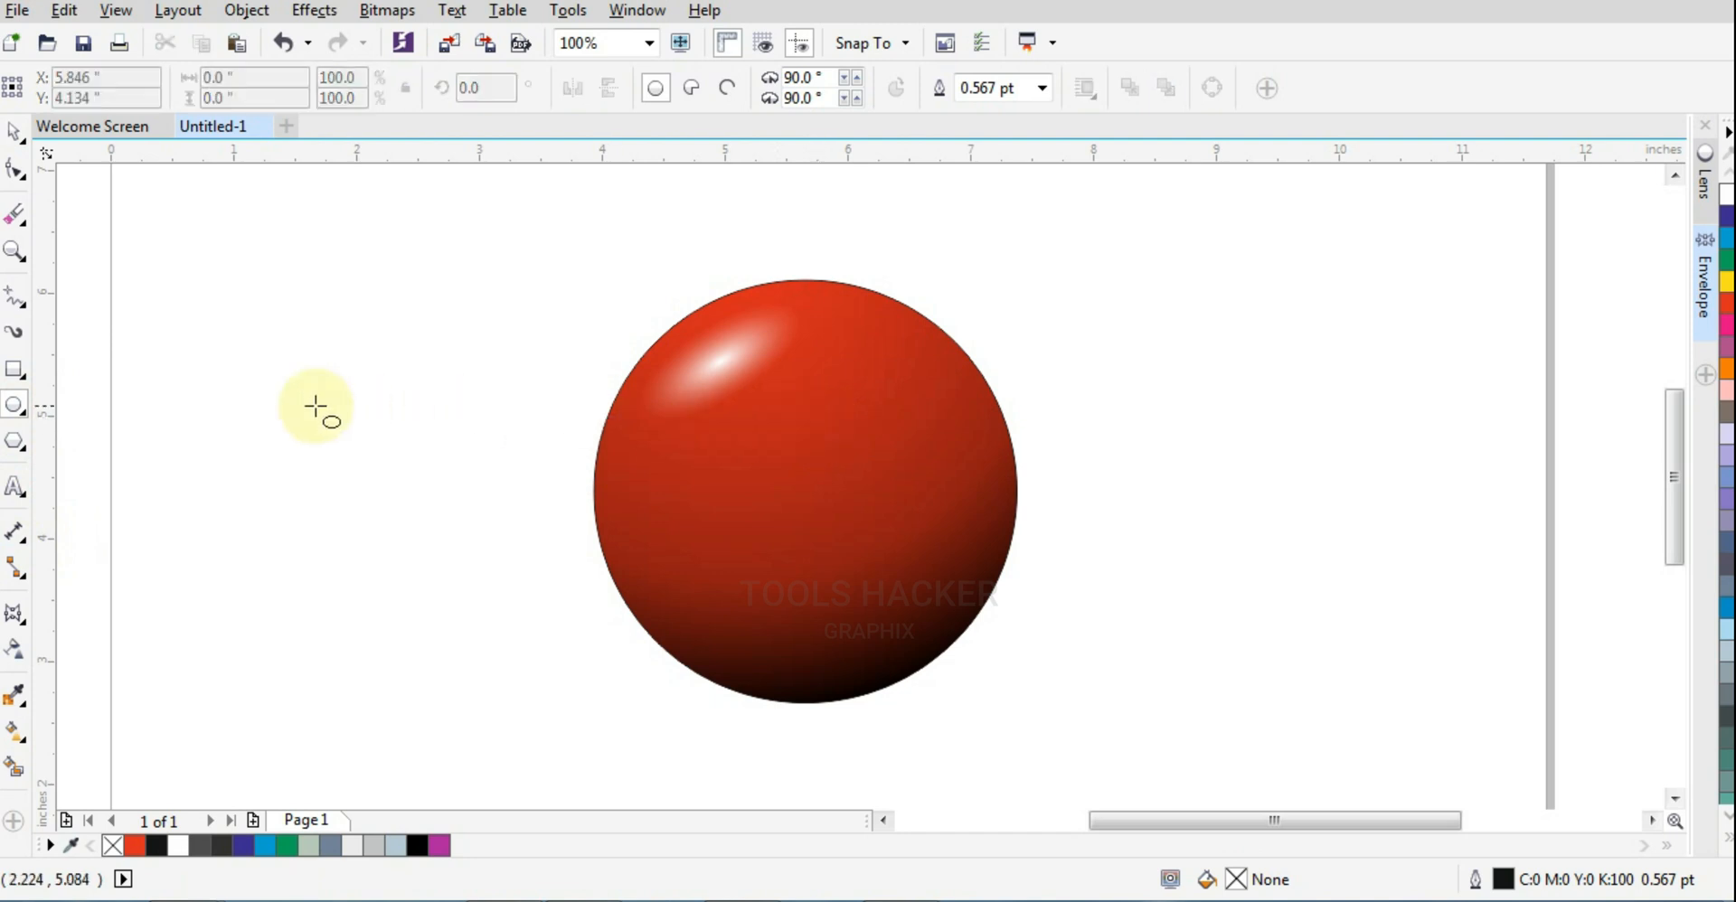
# Draw a rectangle about 0.29 by 0.17 inches on the upper part of the ball and fill it with white
pyautogui.click(14, 371)
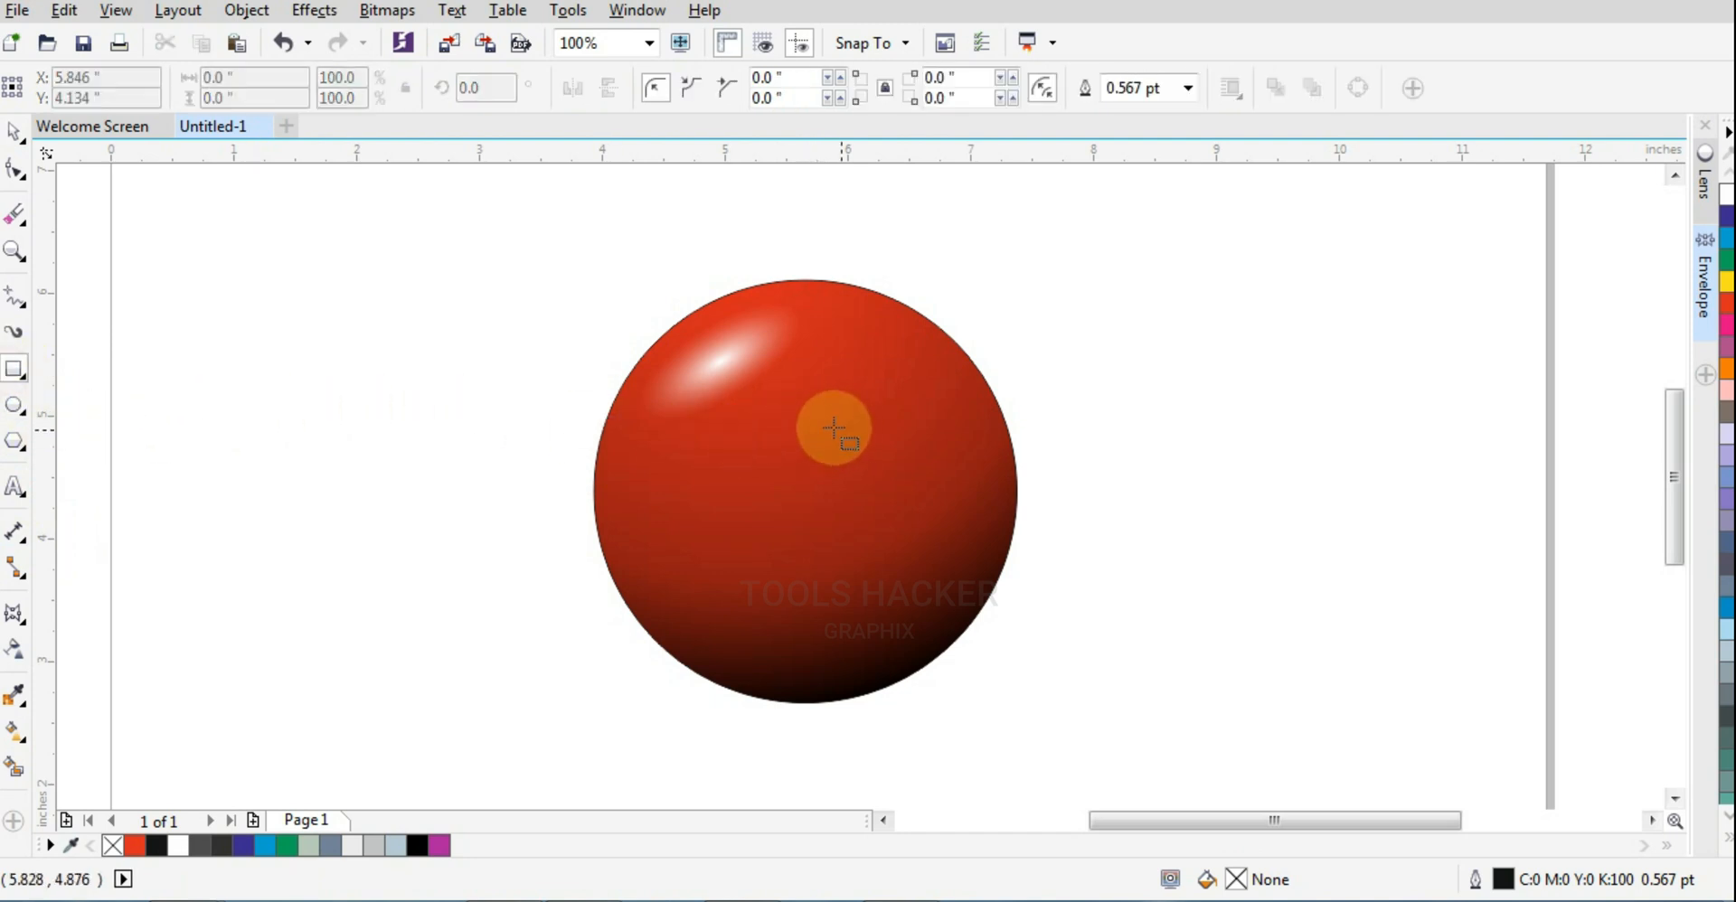
pyautogui.moveTo(774, 409); pyautogui.dragTo(809, 430)
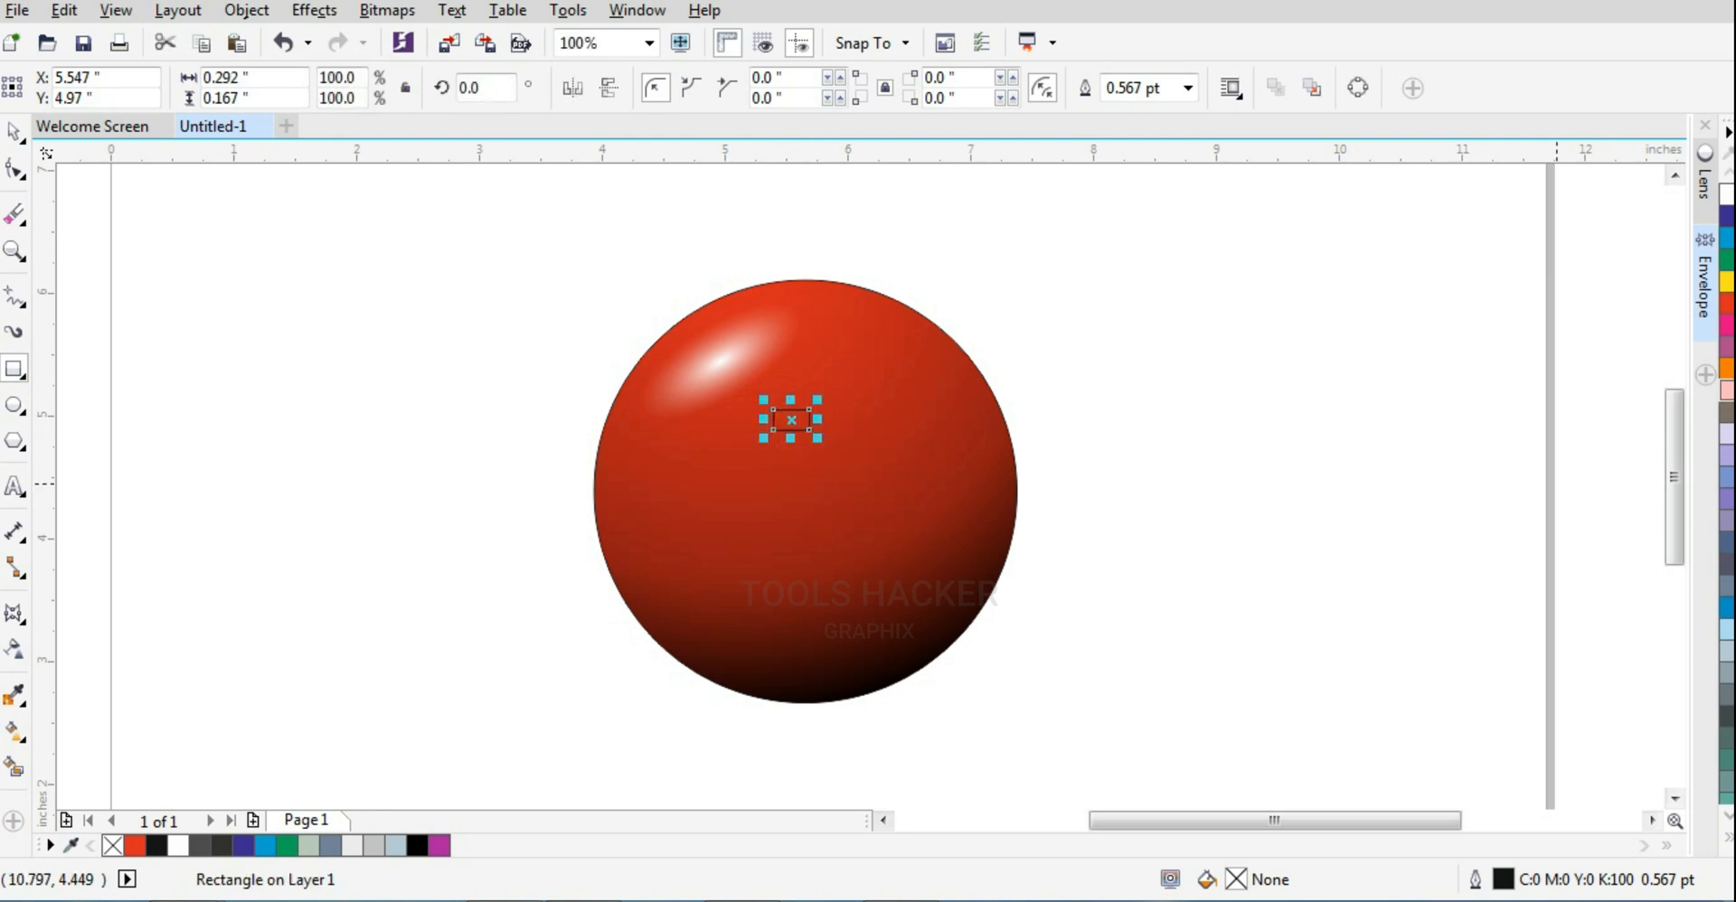
pyautogui.click(1724, 208)
pyautogui.click(10, 137)
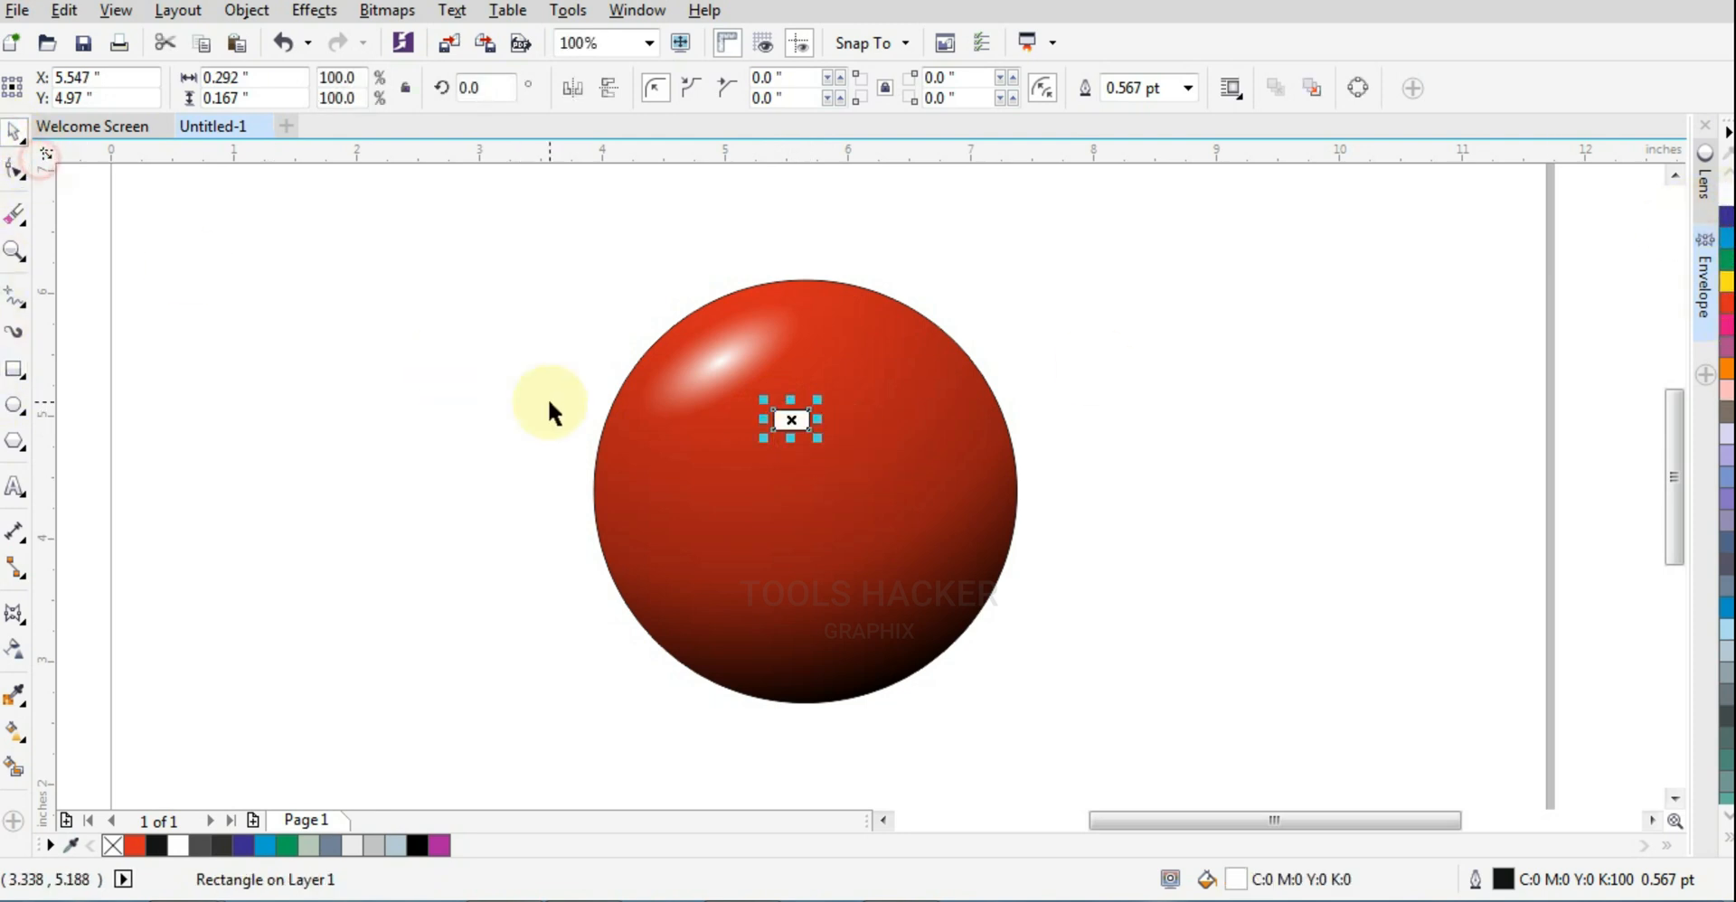
# Remove the outline from the small white rectangle
pyautogui.click(497, 405)
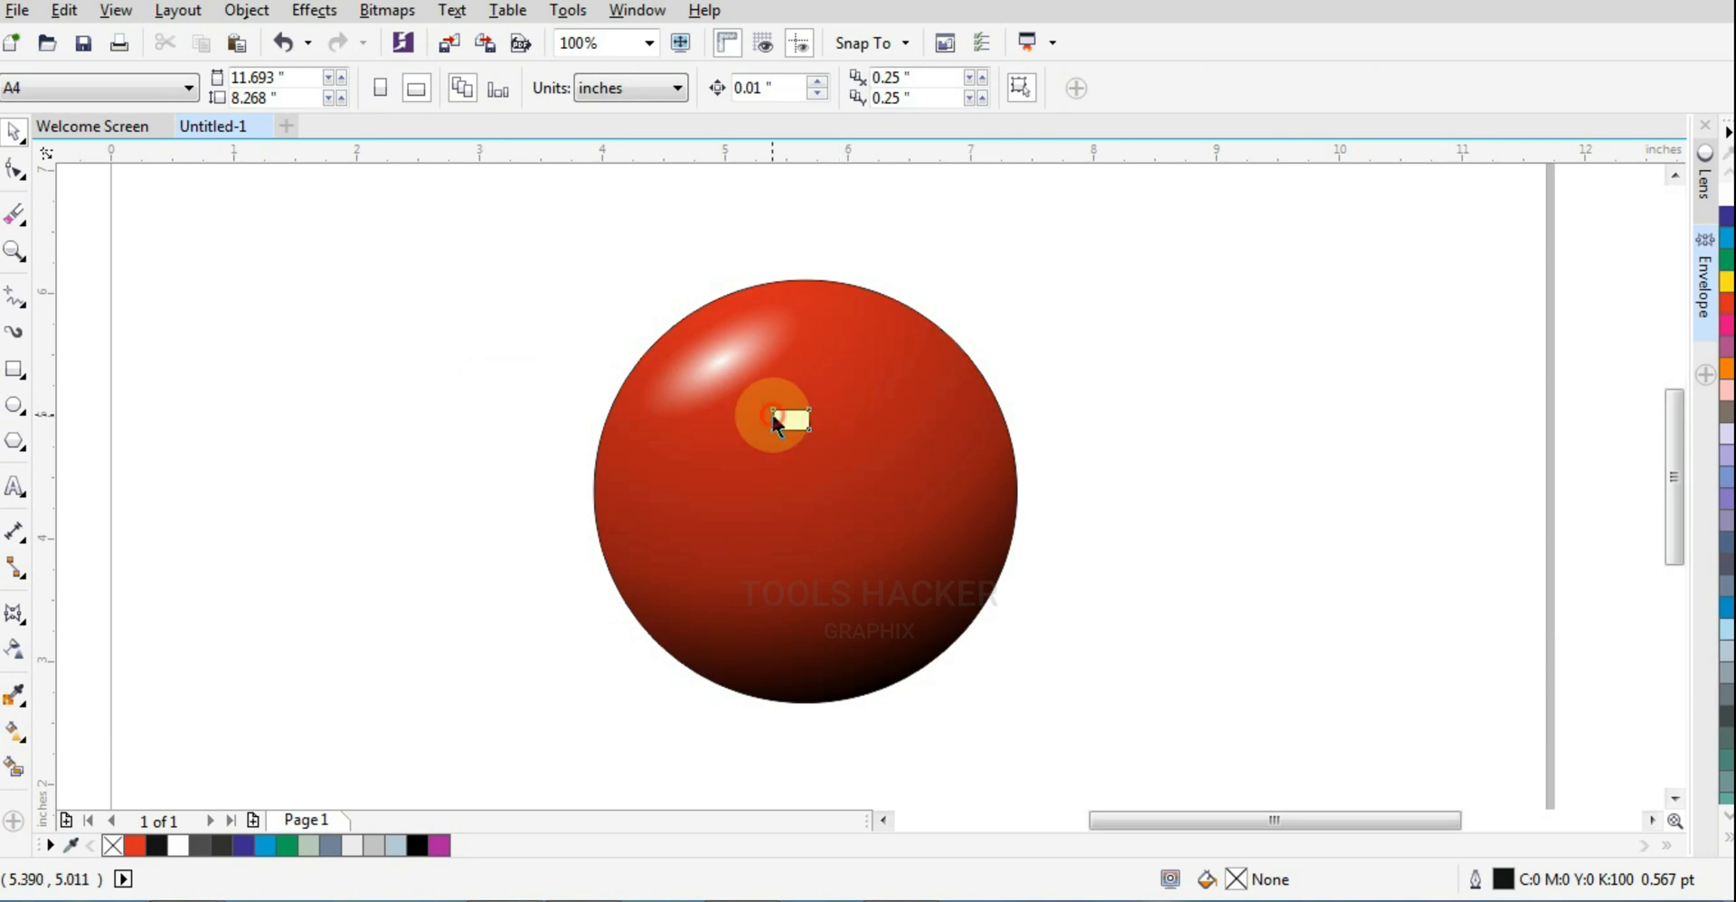
pyautogui.click(788, 417)
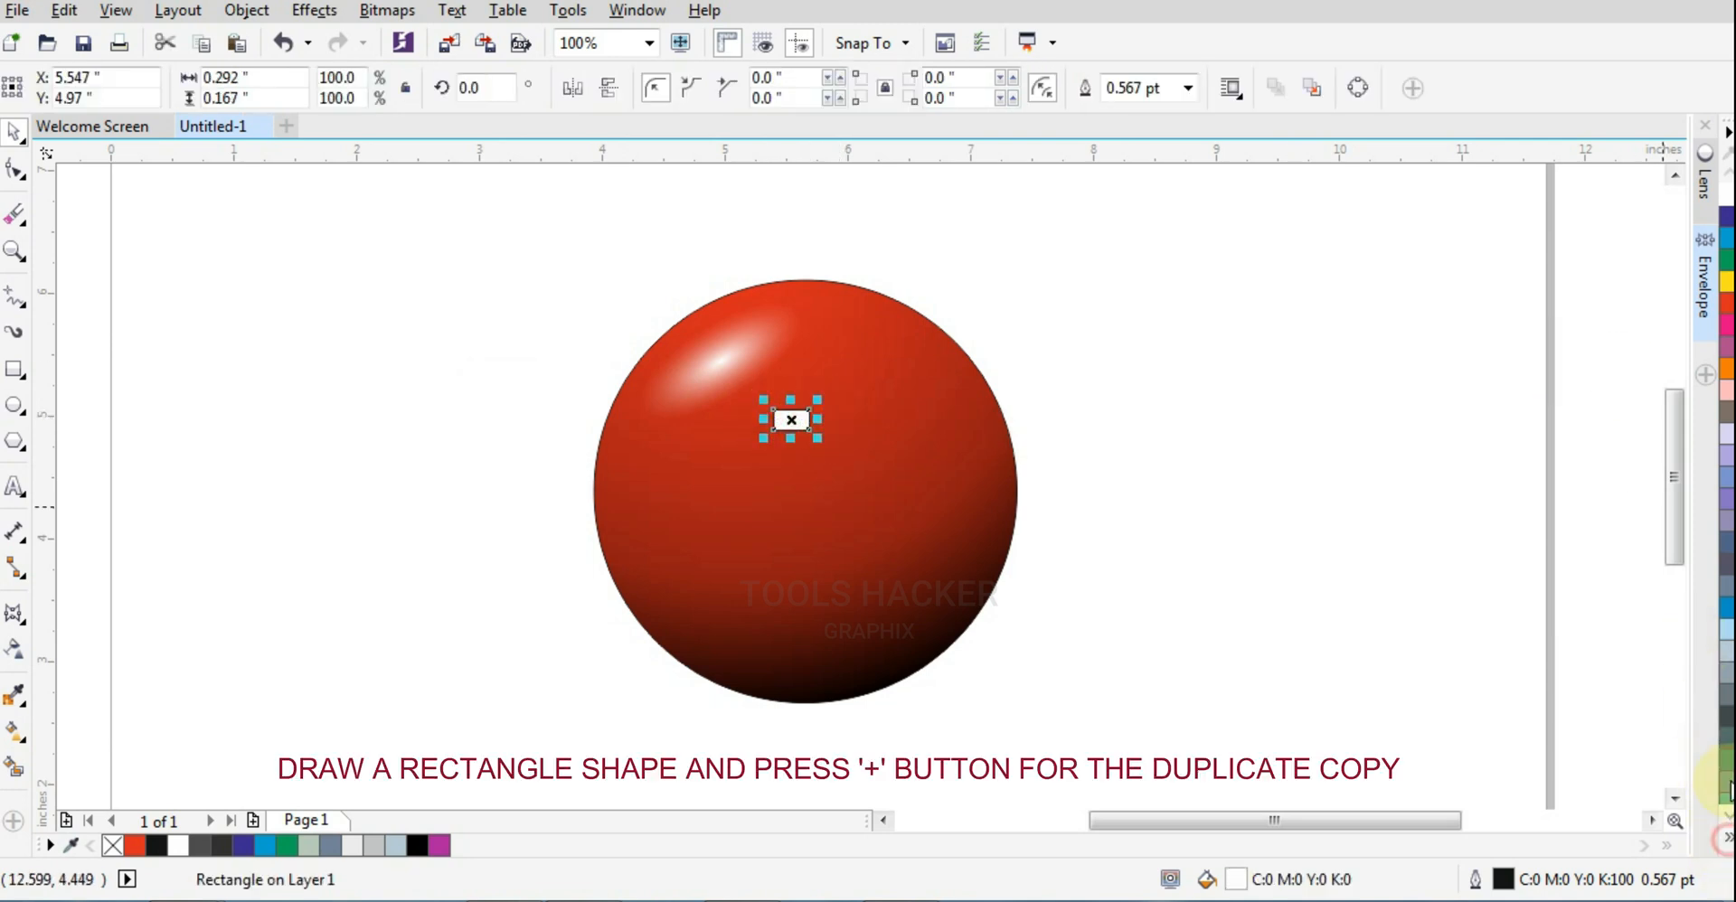
pyautogui.click(1727, 837)
pyautogui.click(1349, 342)
pyautogui.click(1232, 347)
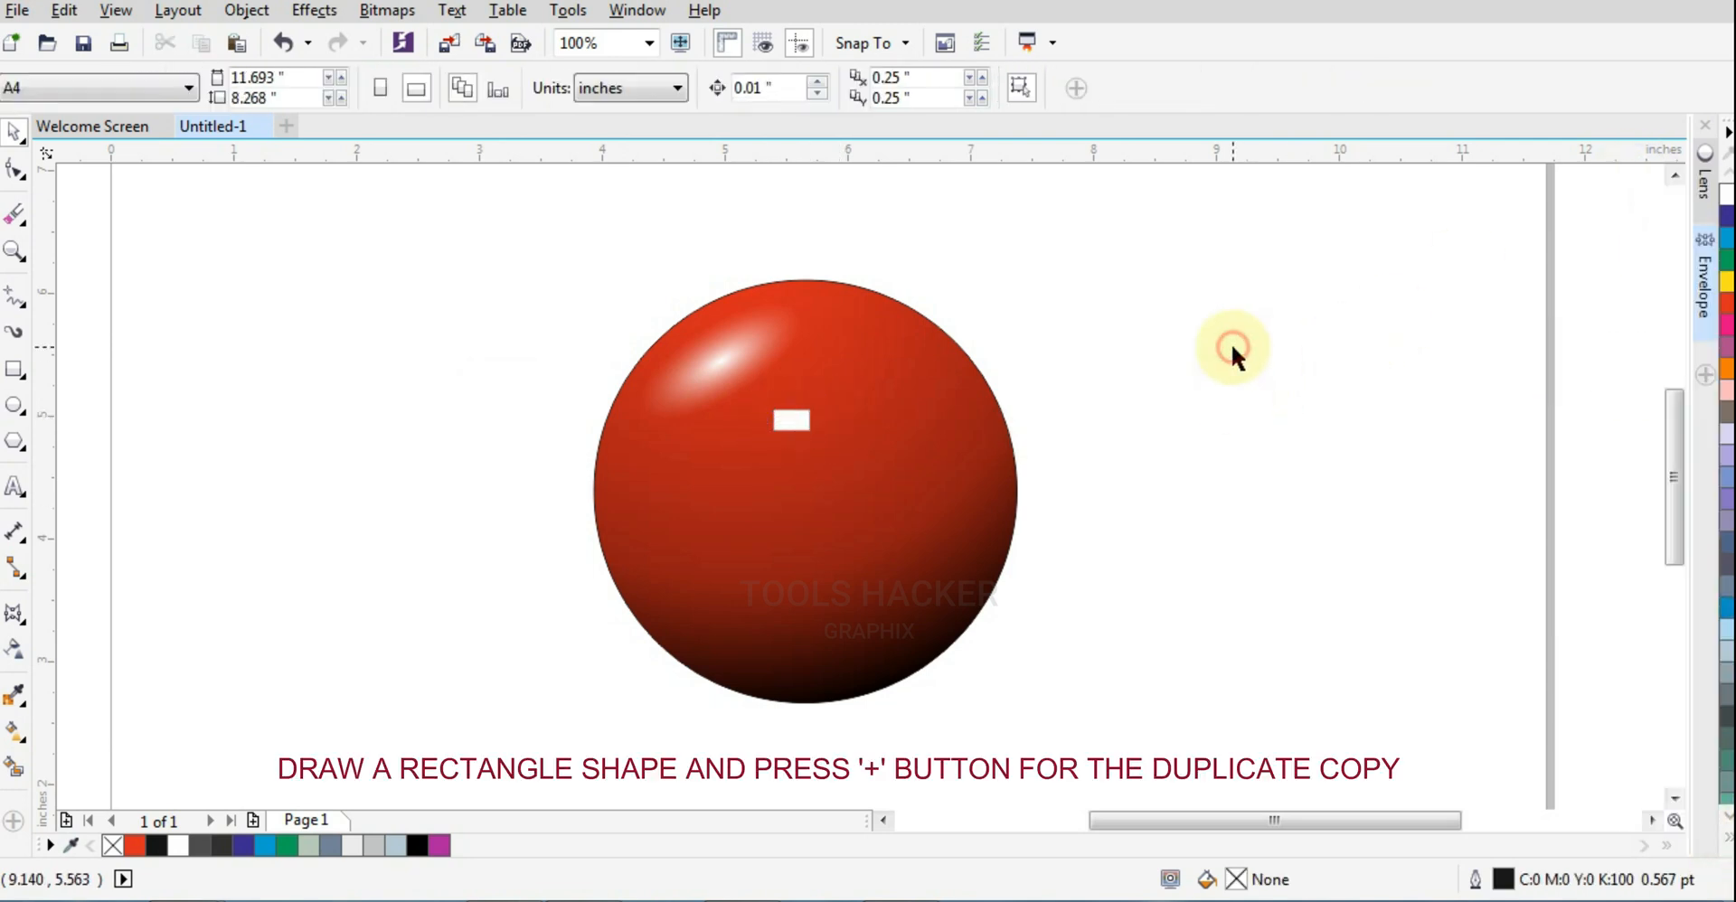
# Duplicate the white rectangle twice to its right to form an evenly spaced row of three about 1.05 inches wide
pyautogui.press('Tab')
pyautogui.press('KP_Add')
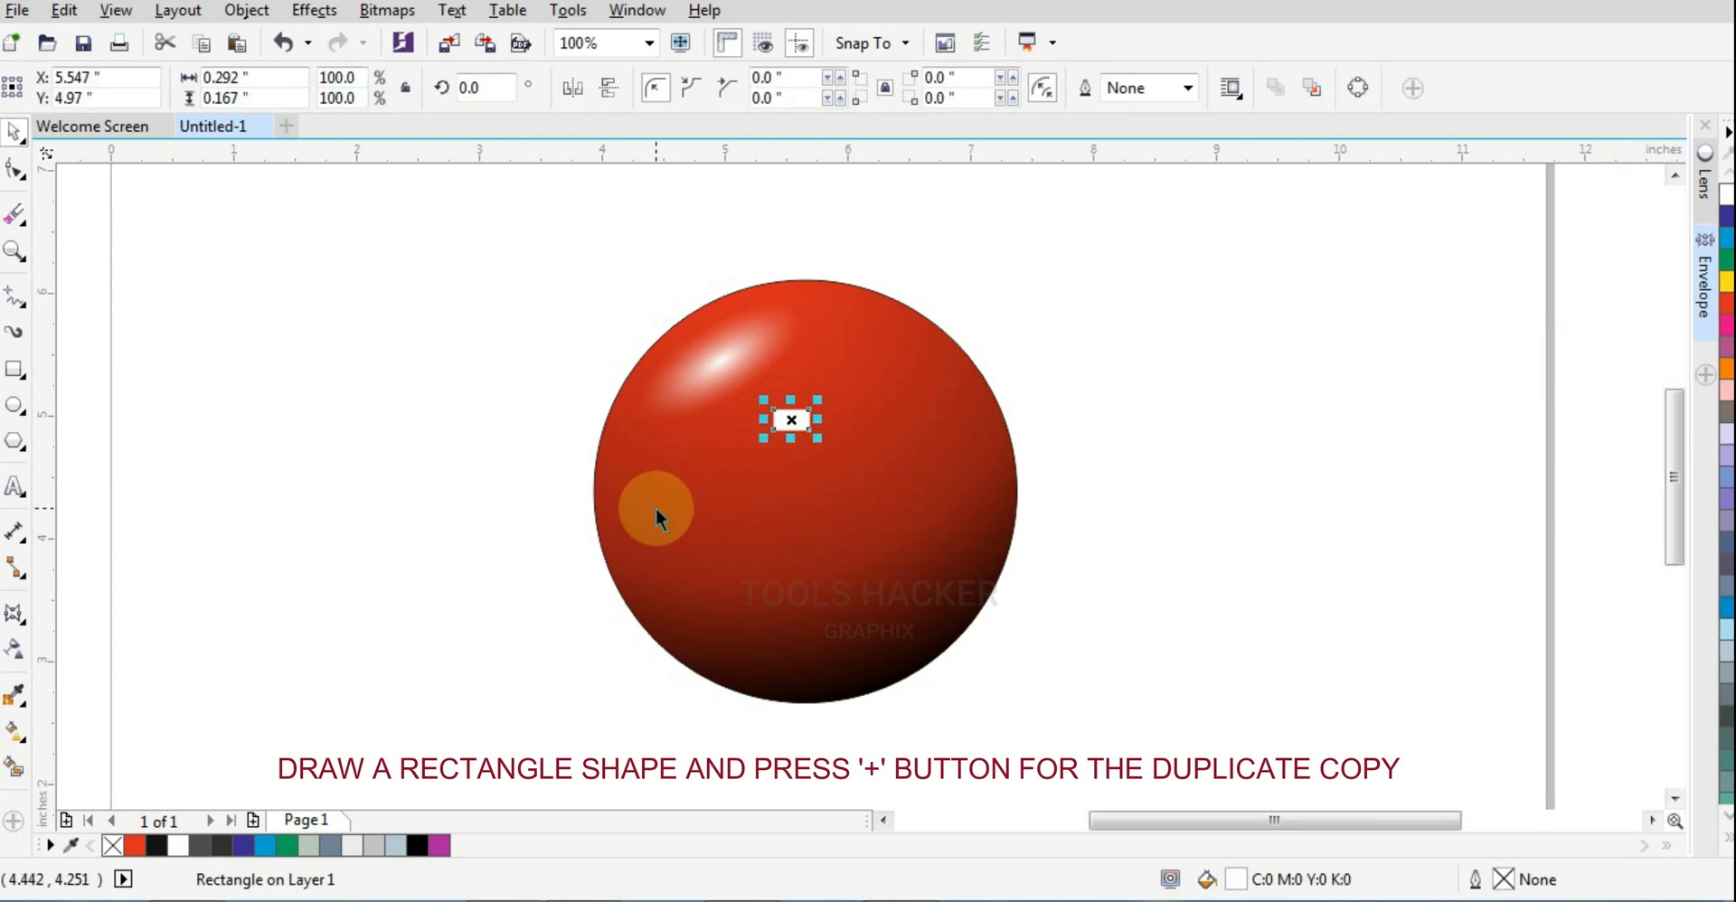
pyautogui.press('Right')
pyautogui.press('Right')
pyautogui.press('Right')
pyautogui.press('Right')
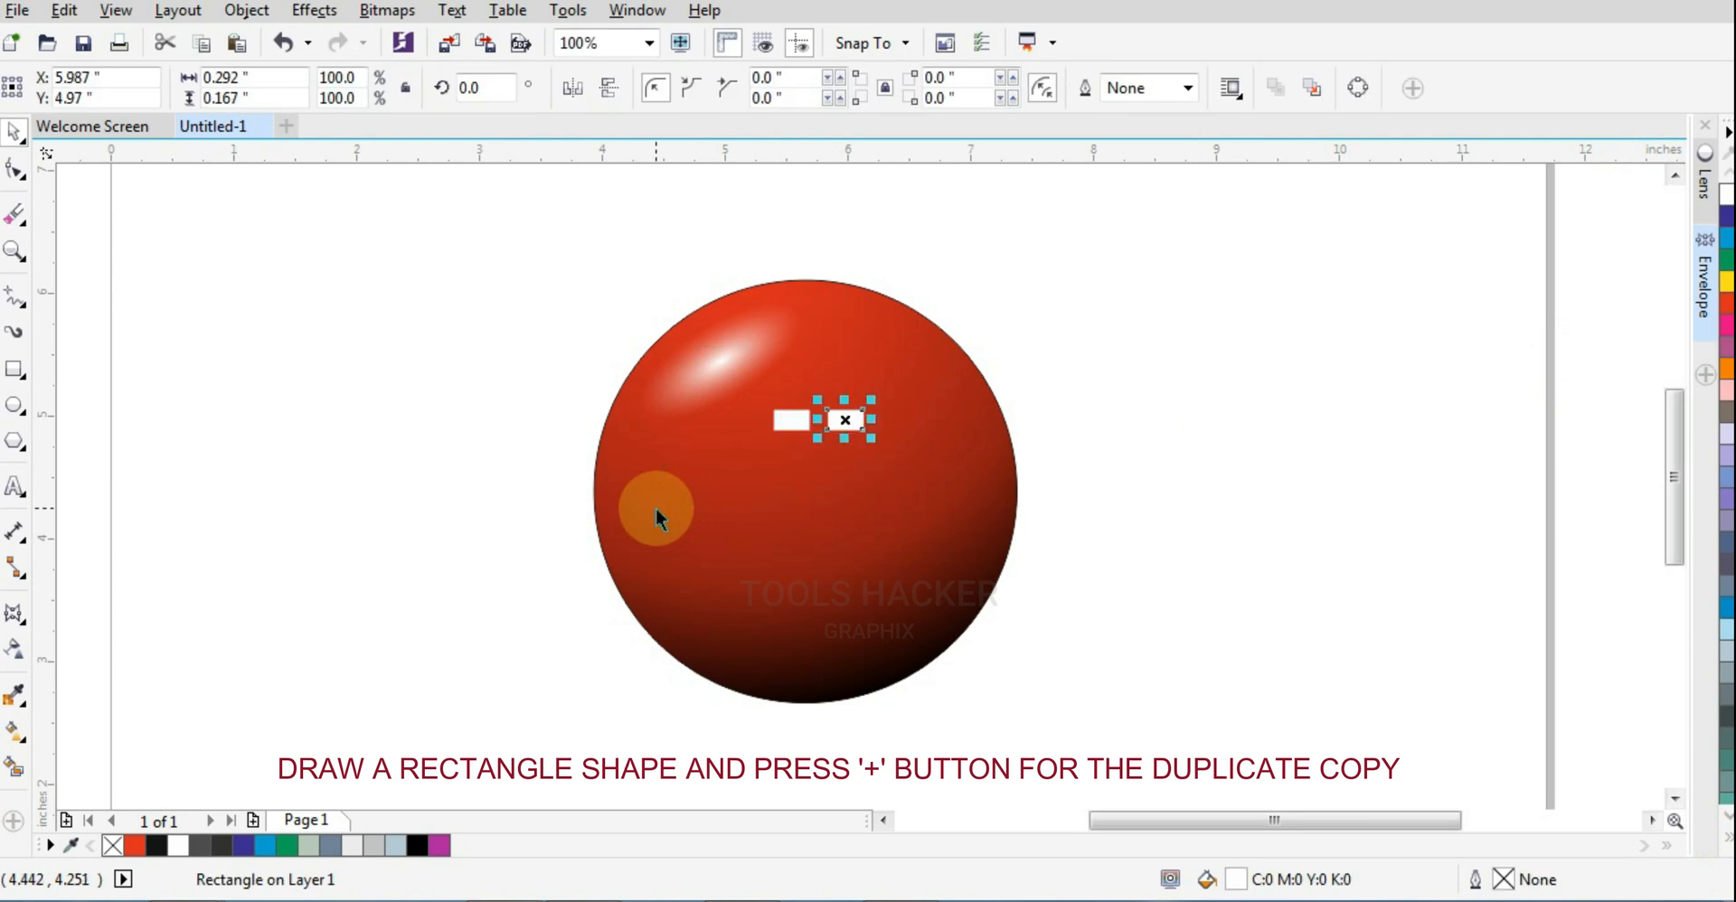
pyautogui.press('KP_Add')
pyautogui.press('Right')
pyautogui.press('Right')
pyautogui.press('Right')
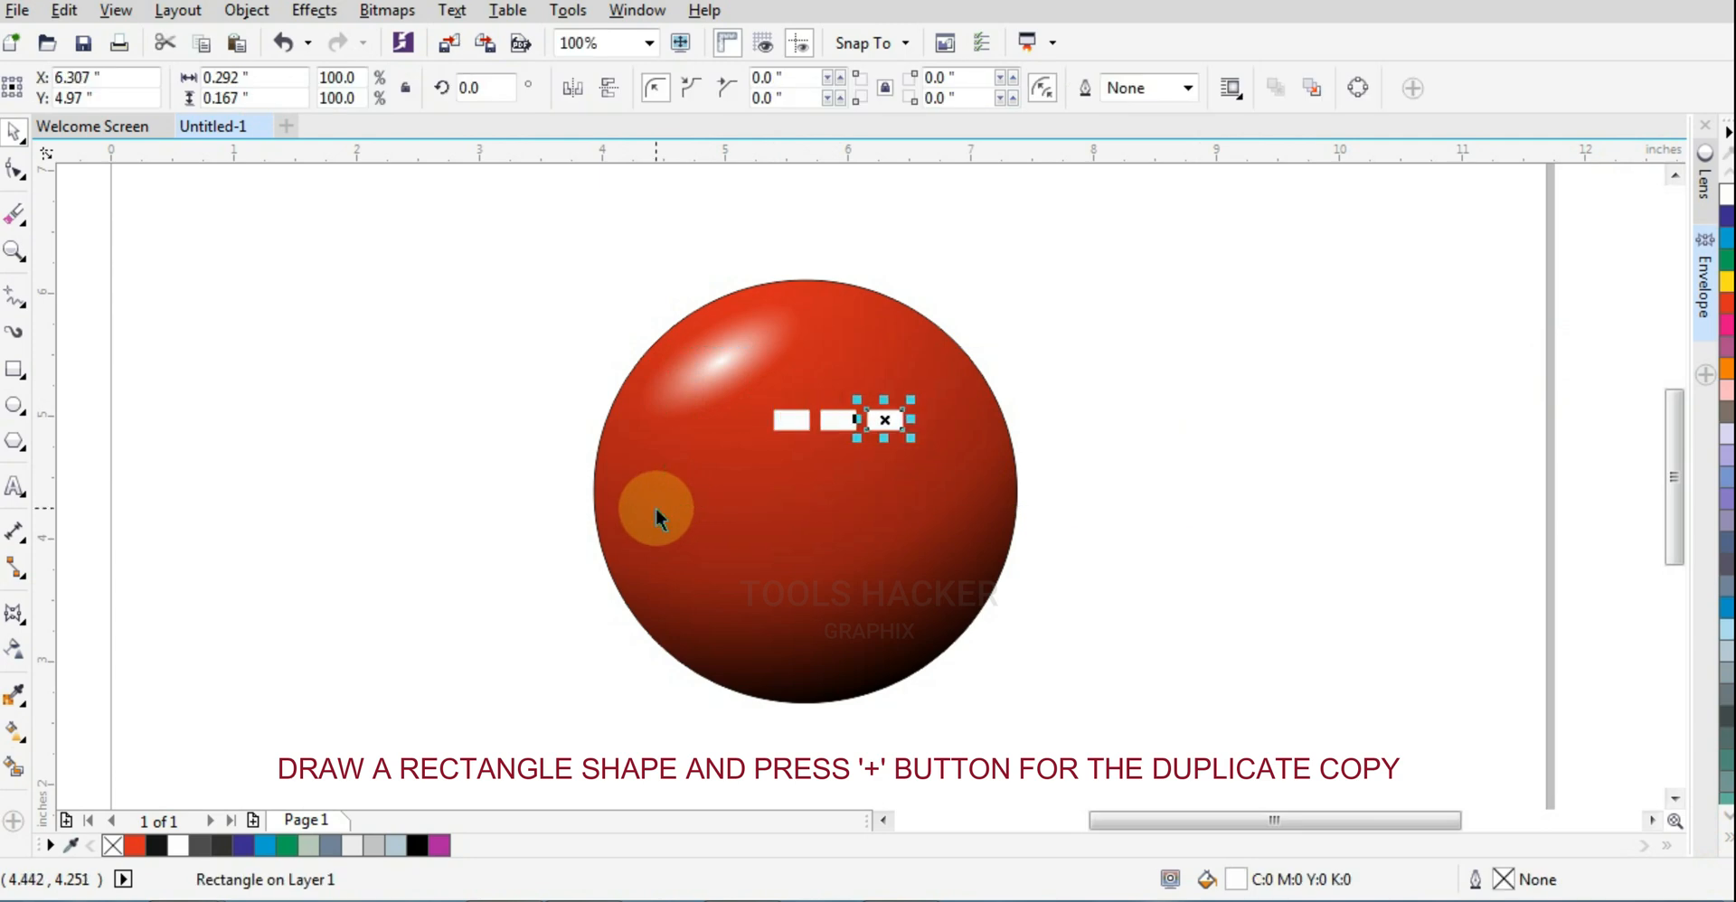
# Duplicate the row of three rectangles twice downward, about 0.23 inches apart, to build a three-by-three grid
pyautogui.moveTo(1251, 360); pyautogui.dragTo(630, 512)
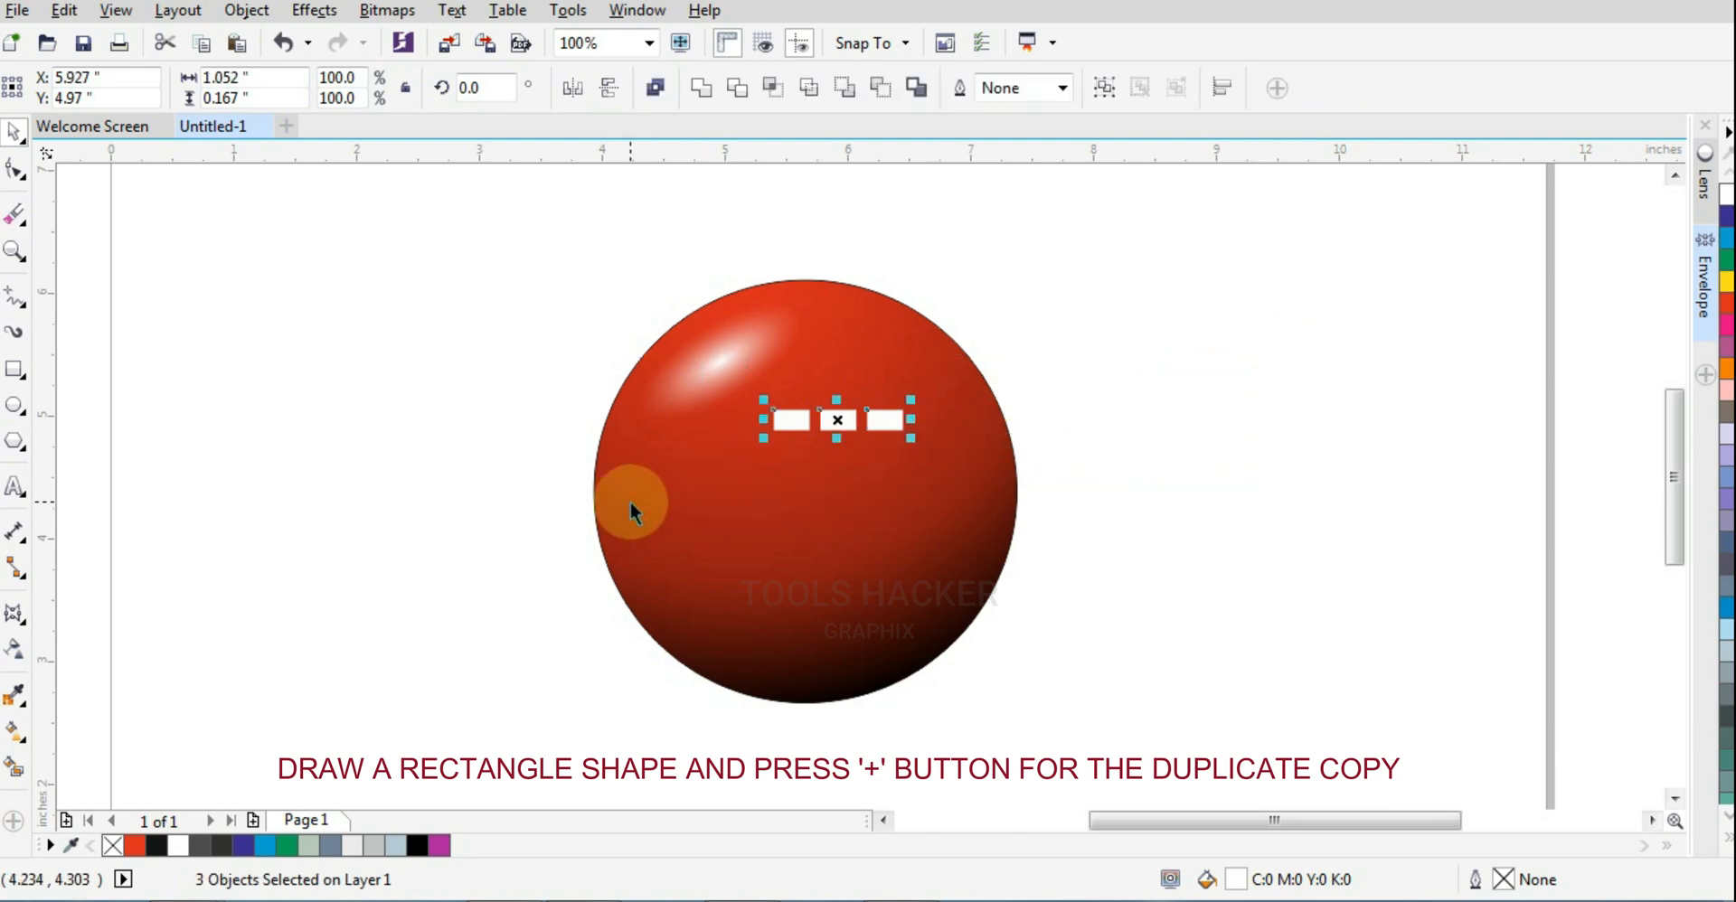
pyautogui.press('KP_Add')
pyautogui.press('Down')
pyautogui.press('Down')
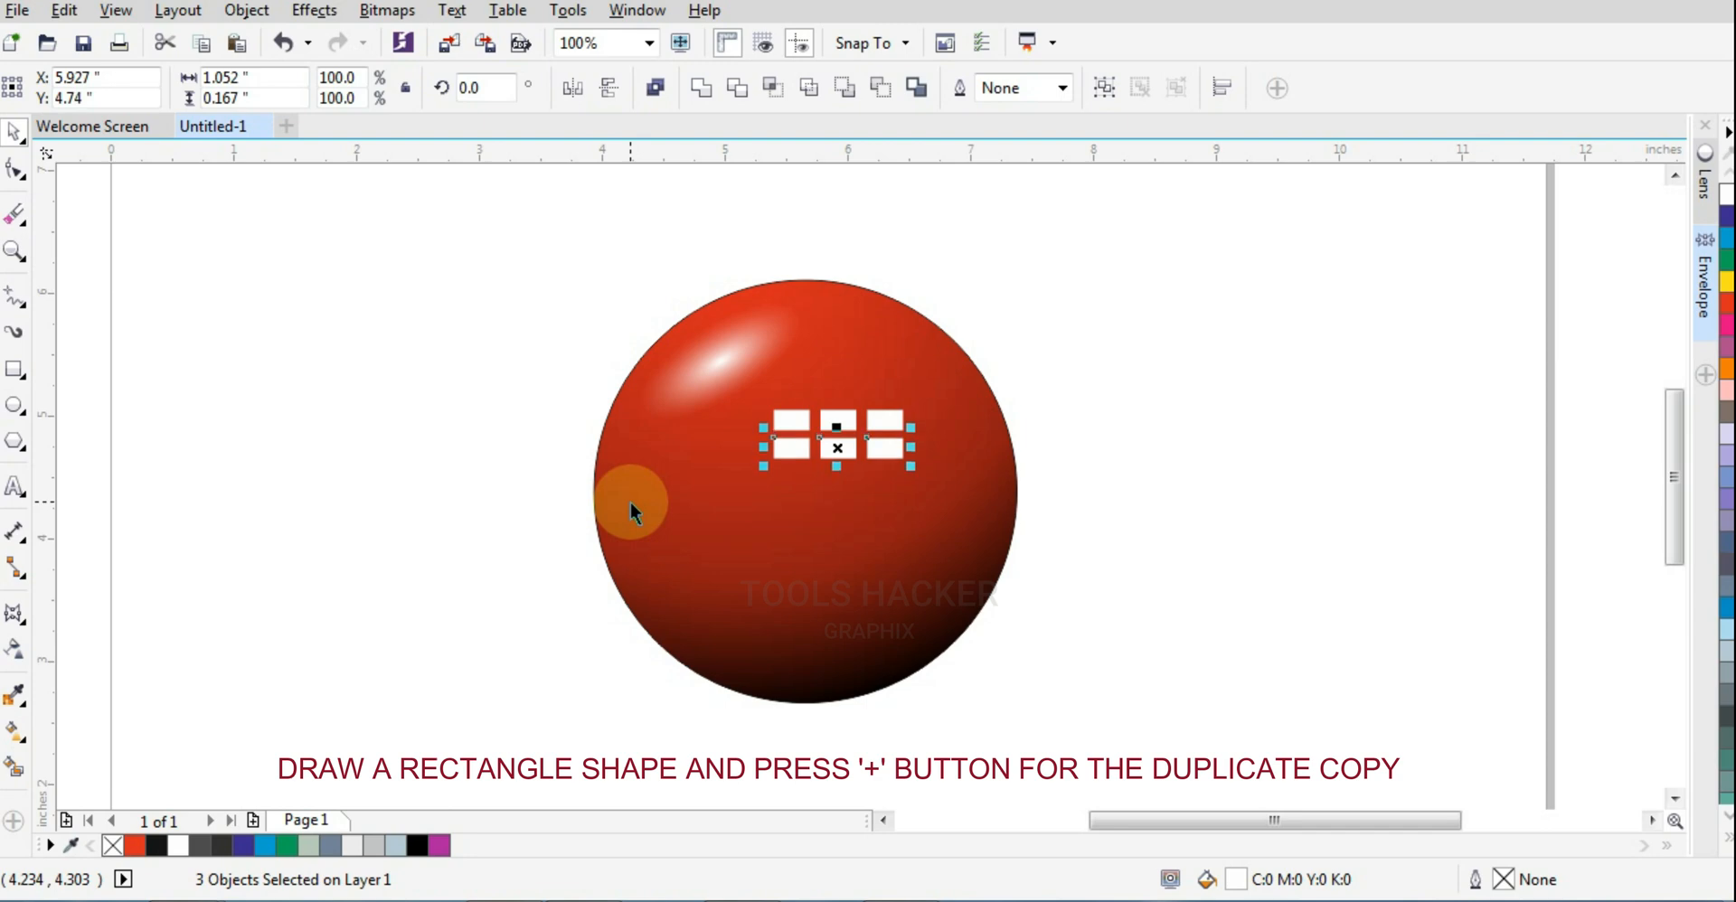
pyautogui.press('KP_Add')
pyautogui.press('Down')
pyautogui.press('Down')
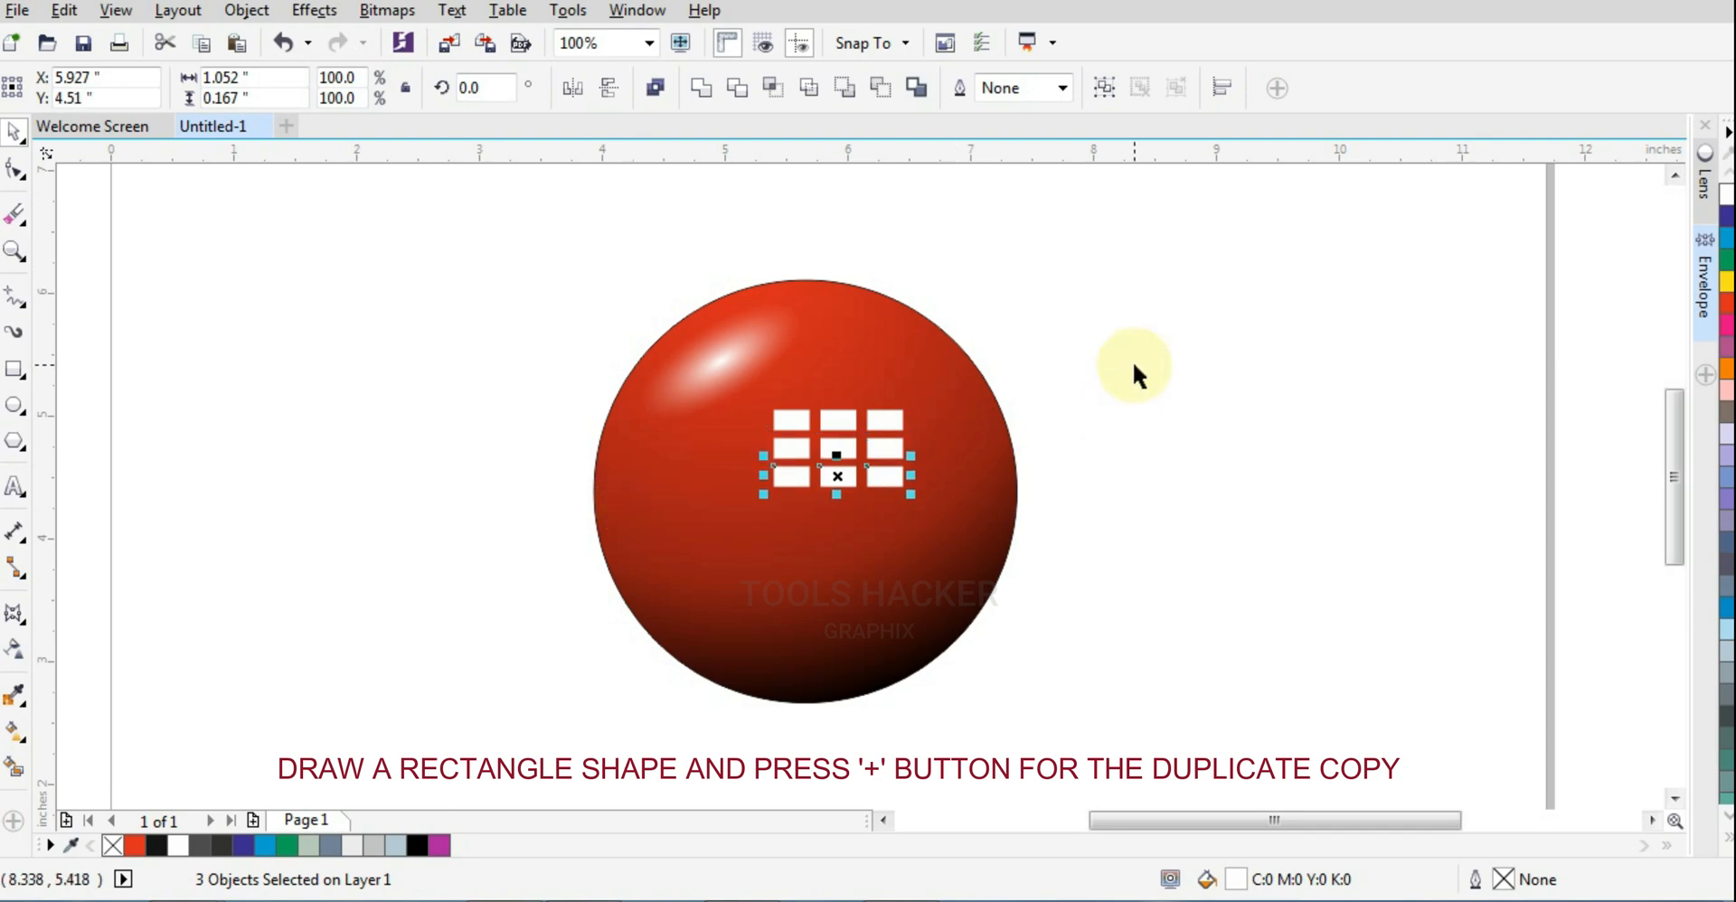
# Group the nine rectangles and place the group near the ball's top, centred horizontally on the ball at X 5.659, Y 5.2 inches
pyautogui.moveTo(1134, 365); pyautogui.dragTo(714, 540)
pyautogui.hotkey('ctrl', 'g')
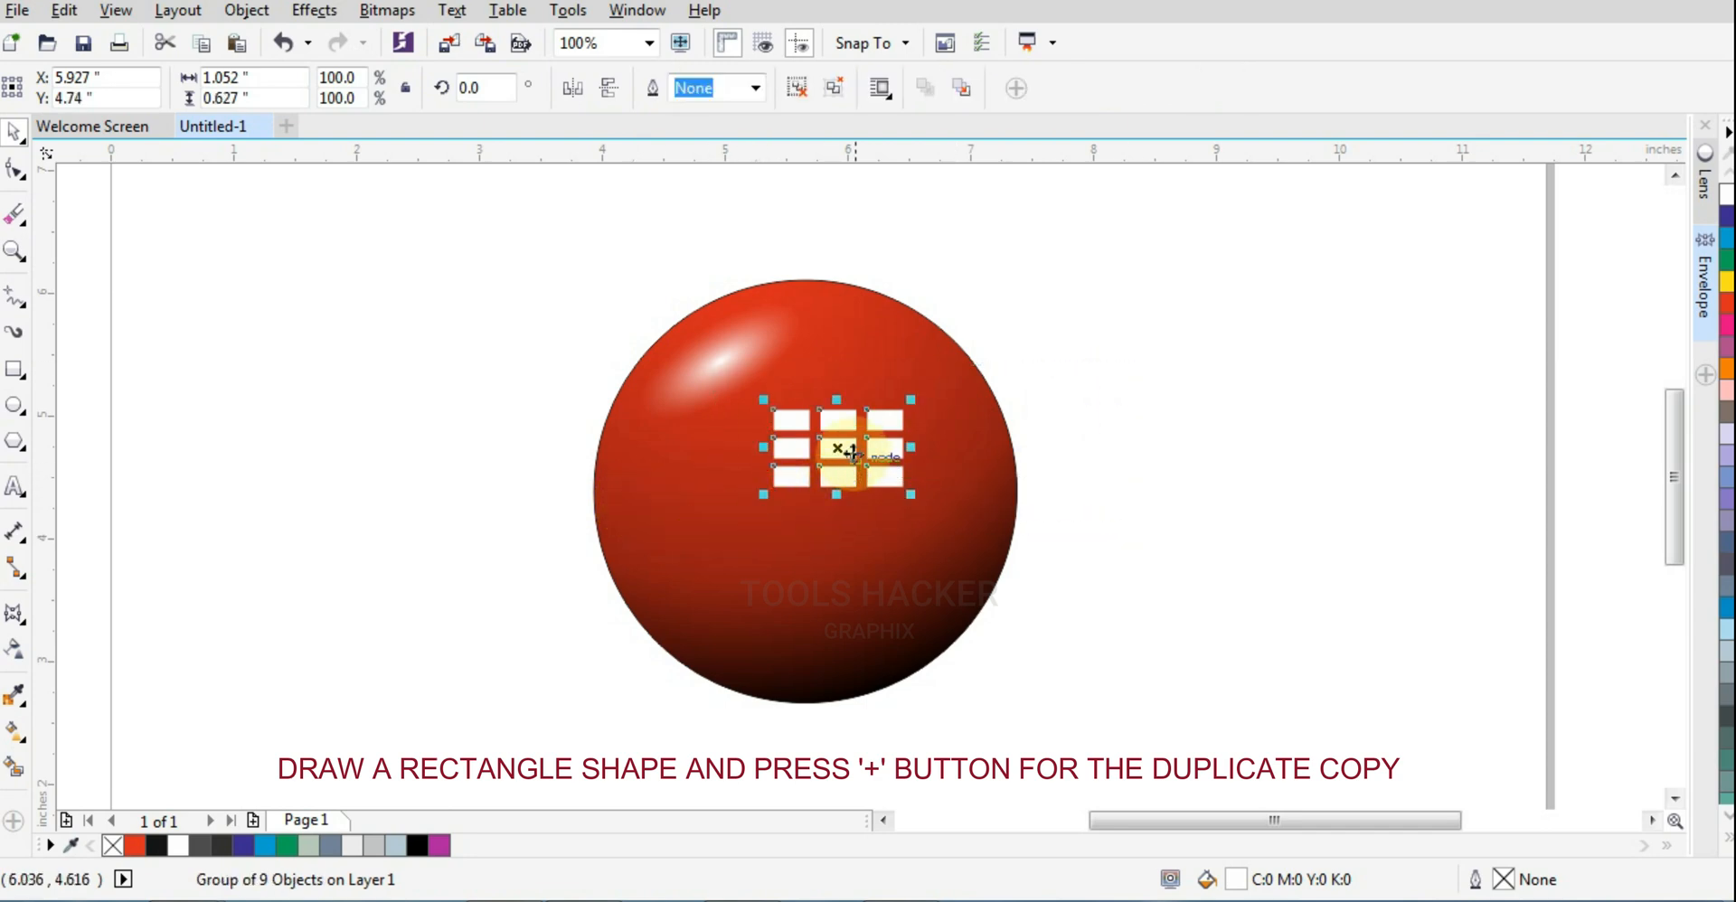
pyautogui.moveTo(853, 448); pyautogui.dragTo(801, 391)
pyautogui.keyDown('shift'); pyautogui.click(826, 298); pyautogui.keyUp('shift')
pyautogui.click(802, 407)
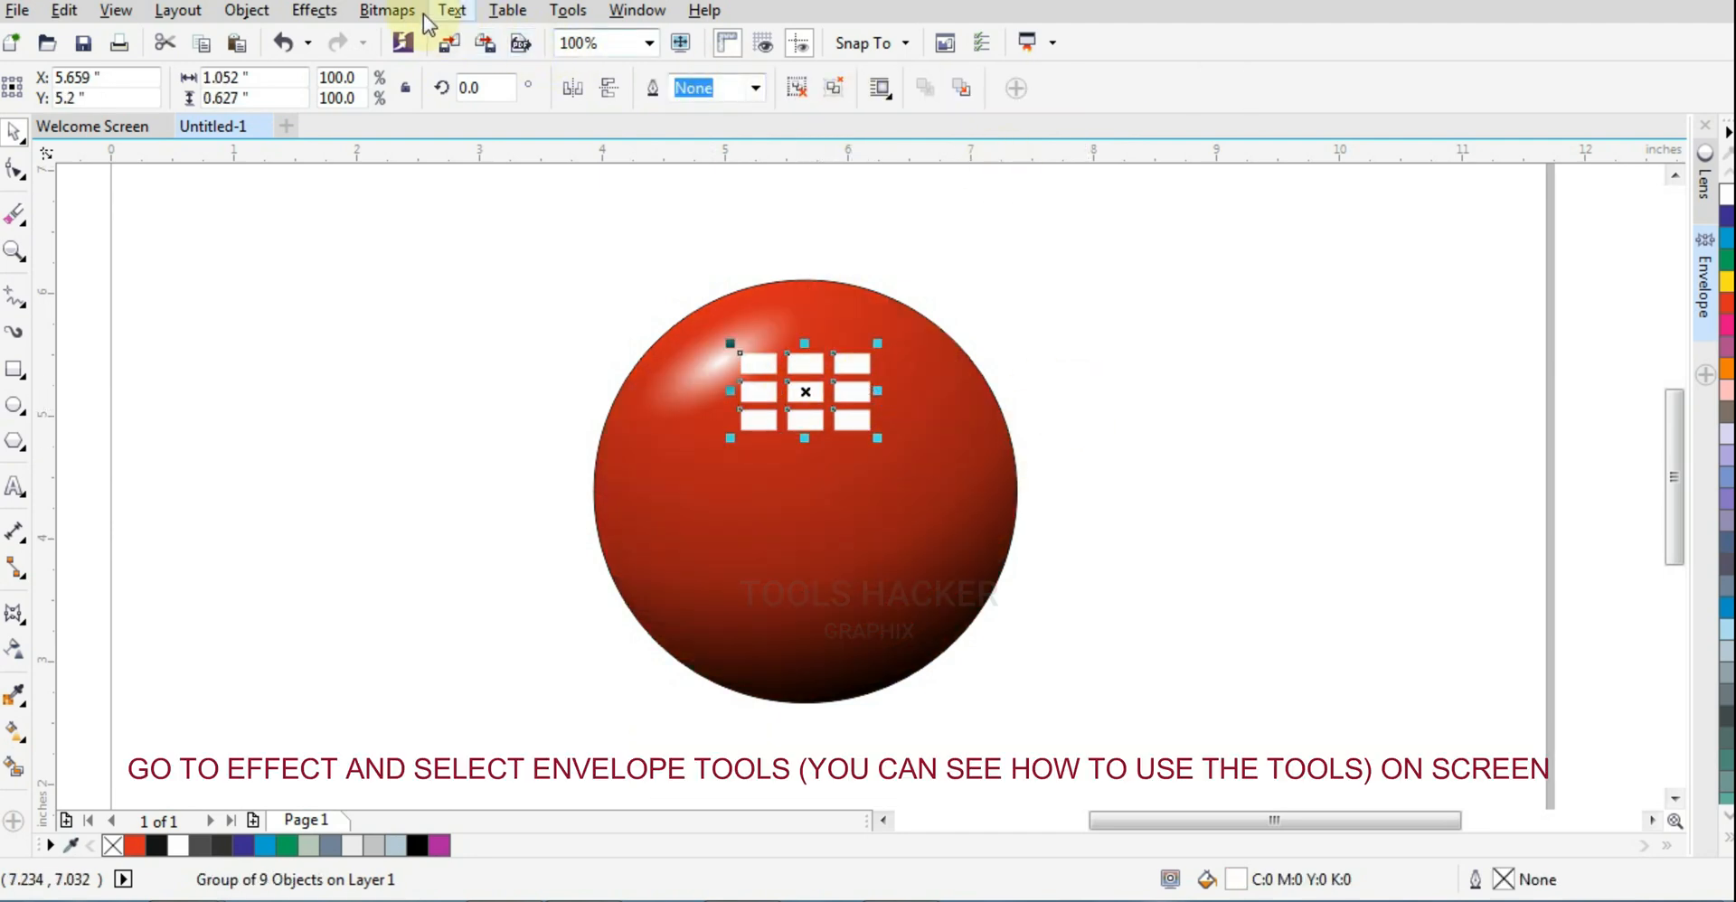
# Bring up the Envelope effect settings and add a new envelope to the rectangle group
pyautogui.click(398, 11)
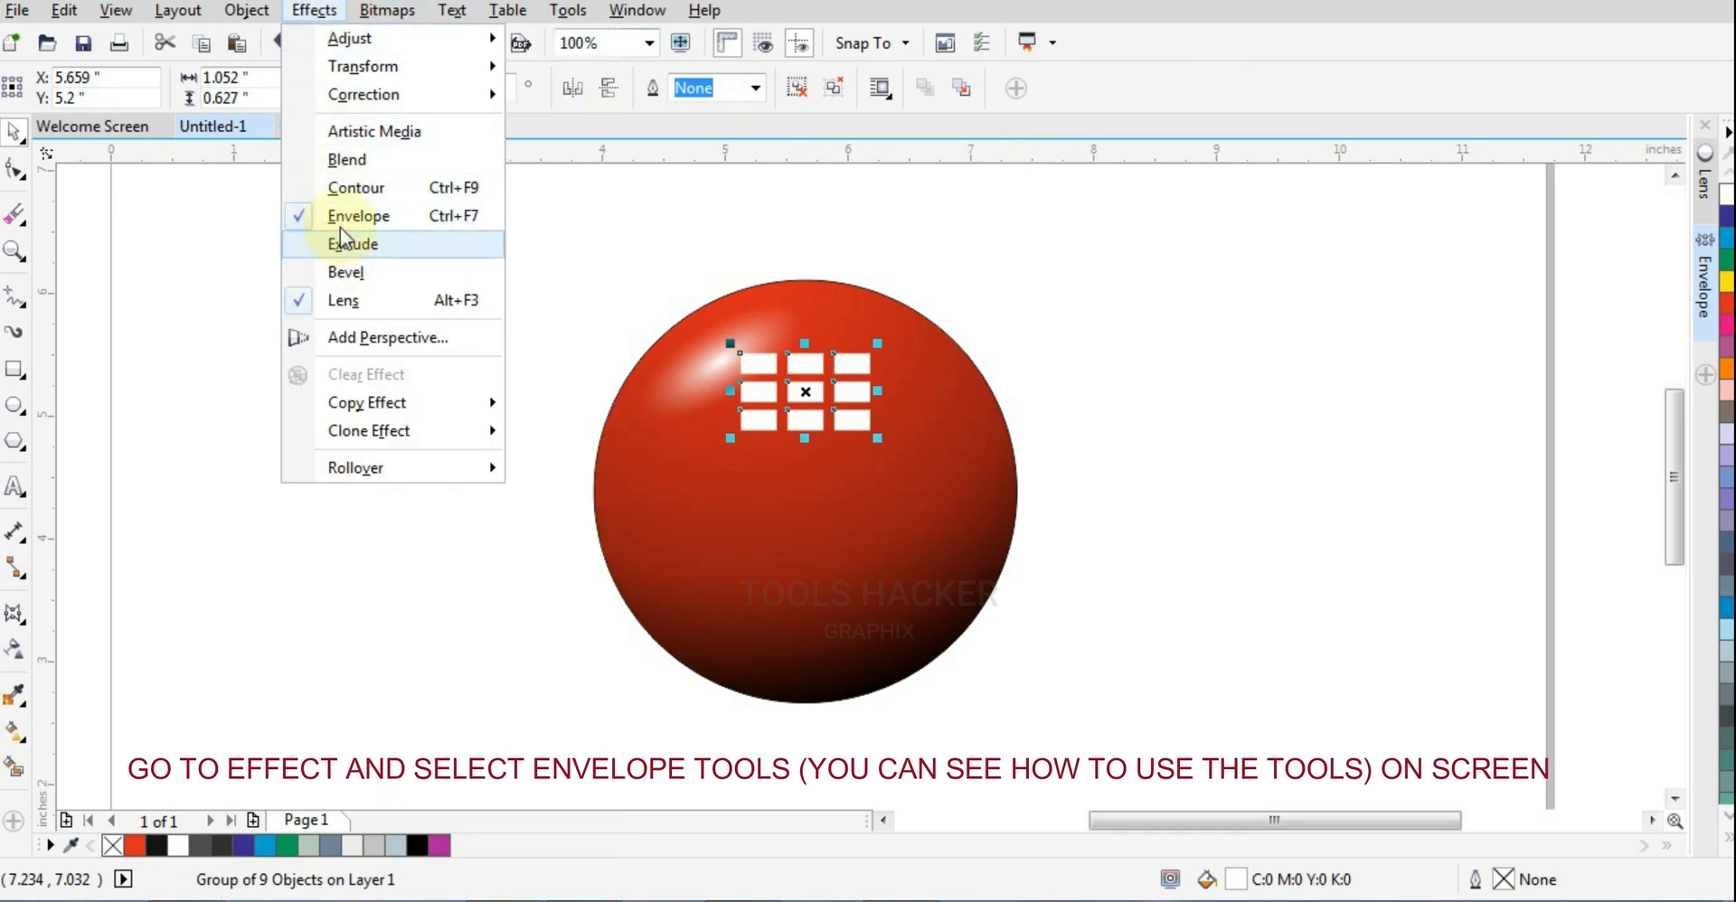
pyautogui.click(341, 225)
pyautogui.click(321, 10)
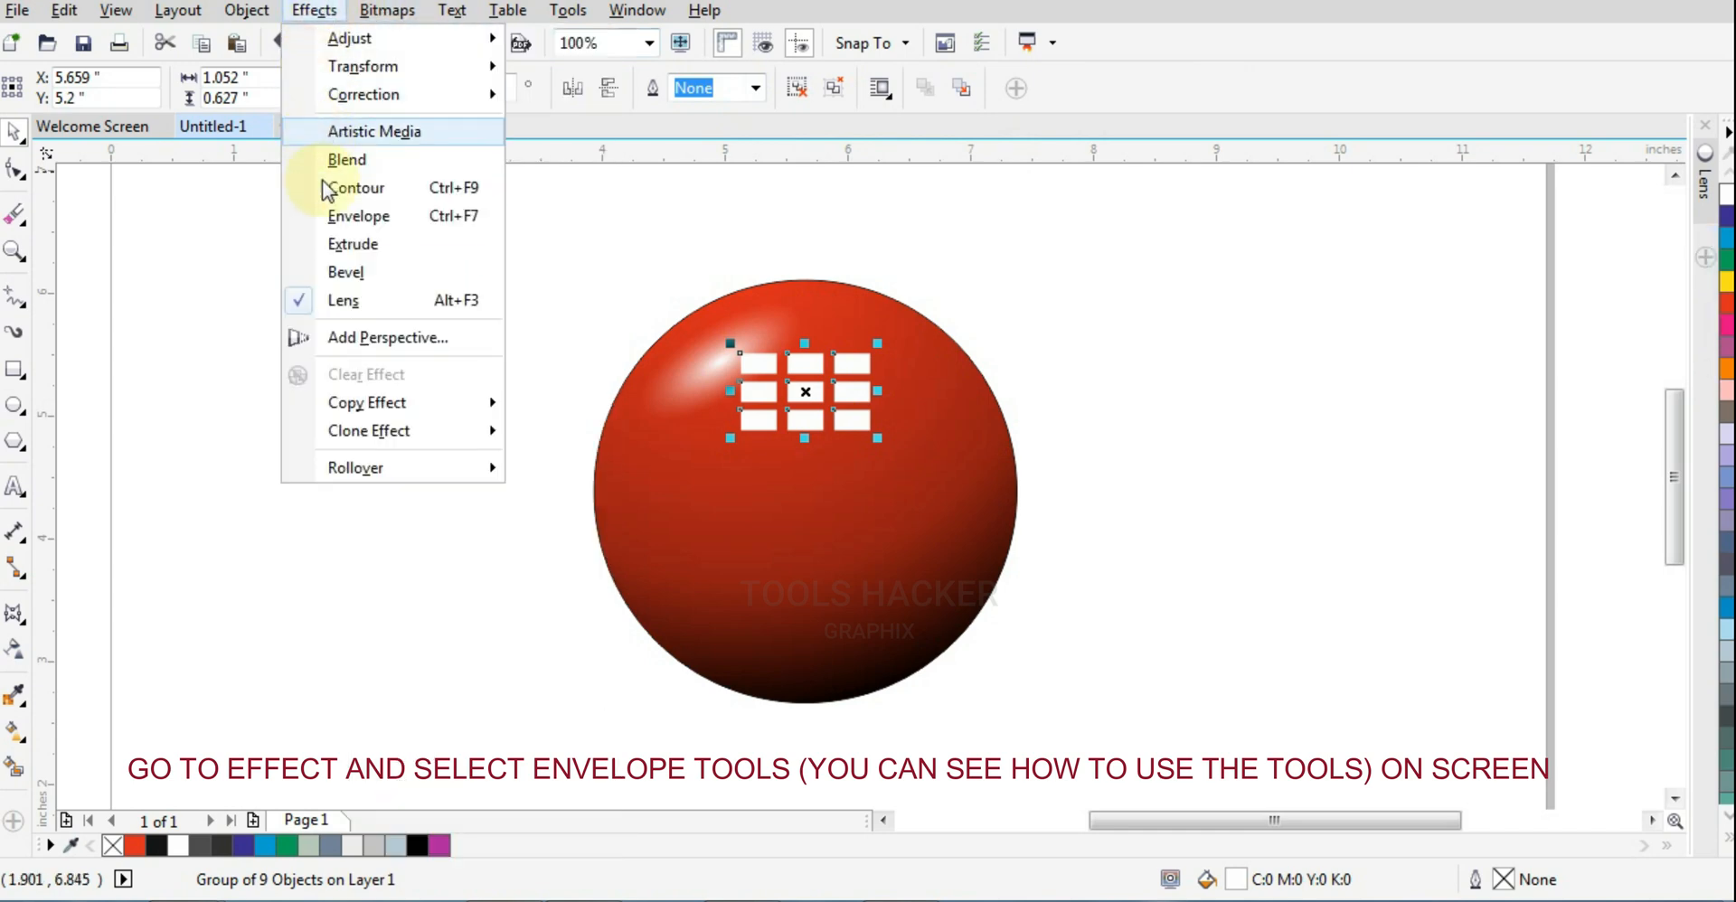
pyautogui.click(348, 222)
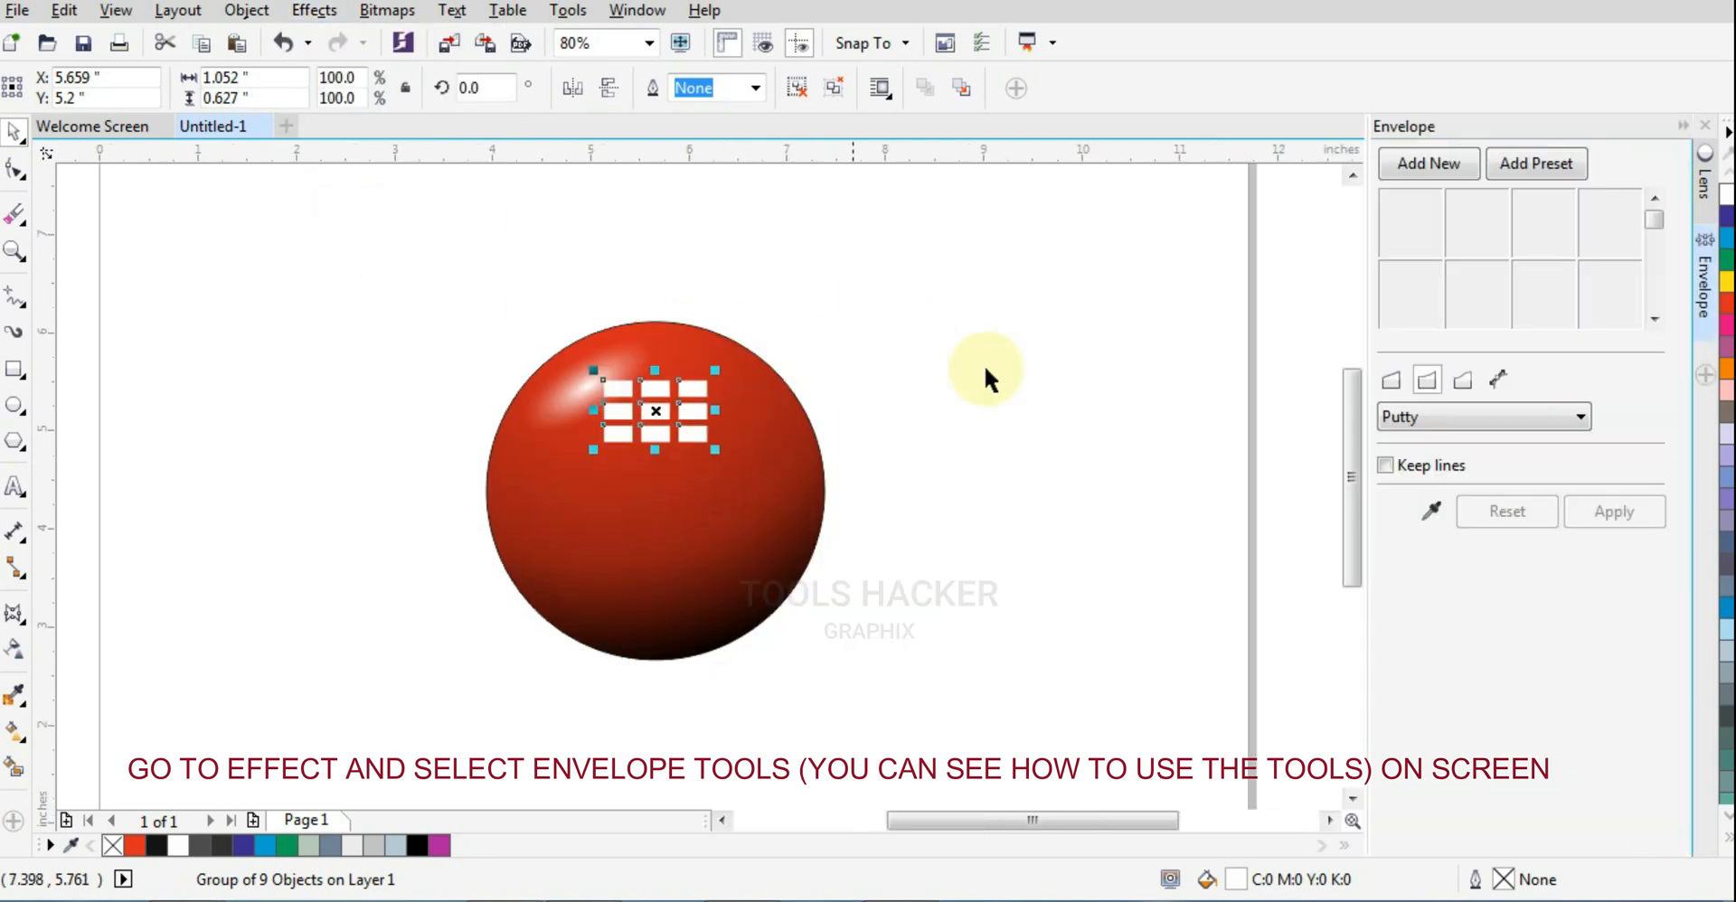
pyautogui.click(1430, 168)
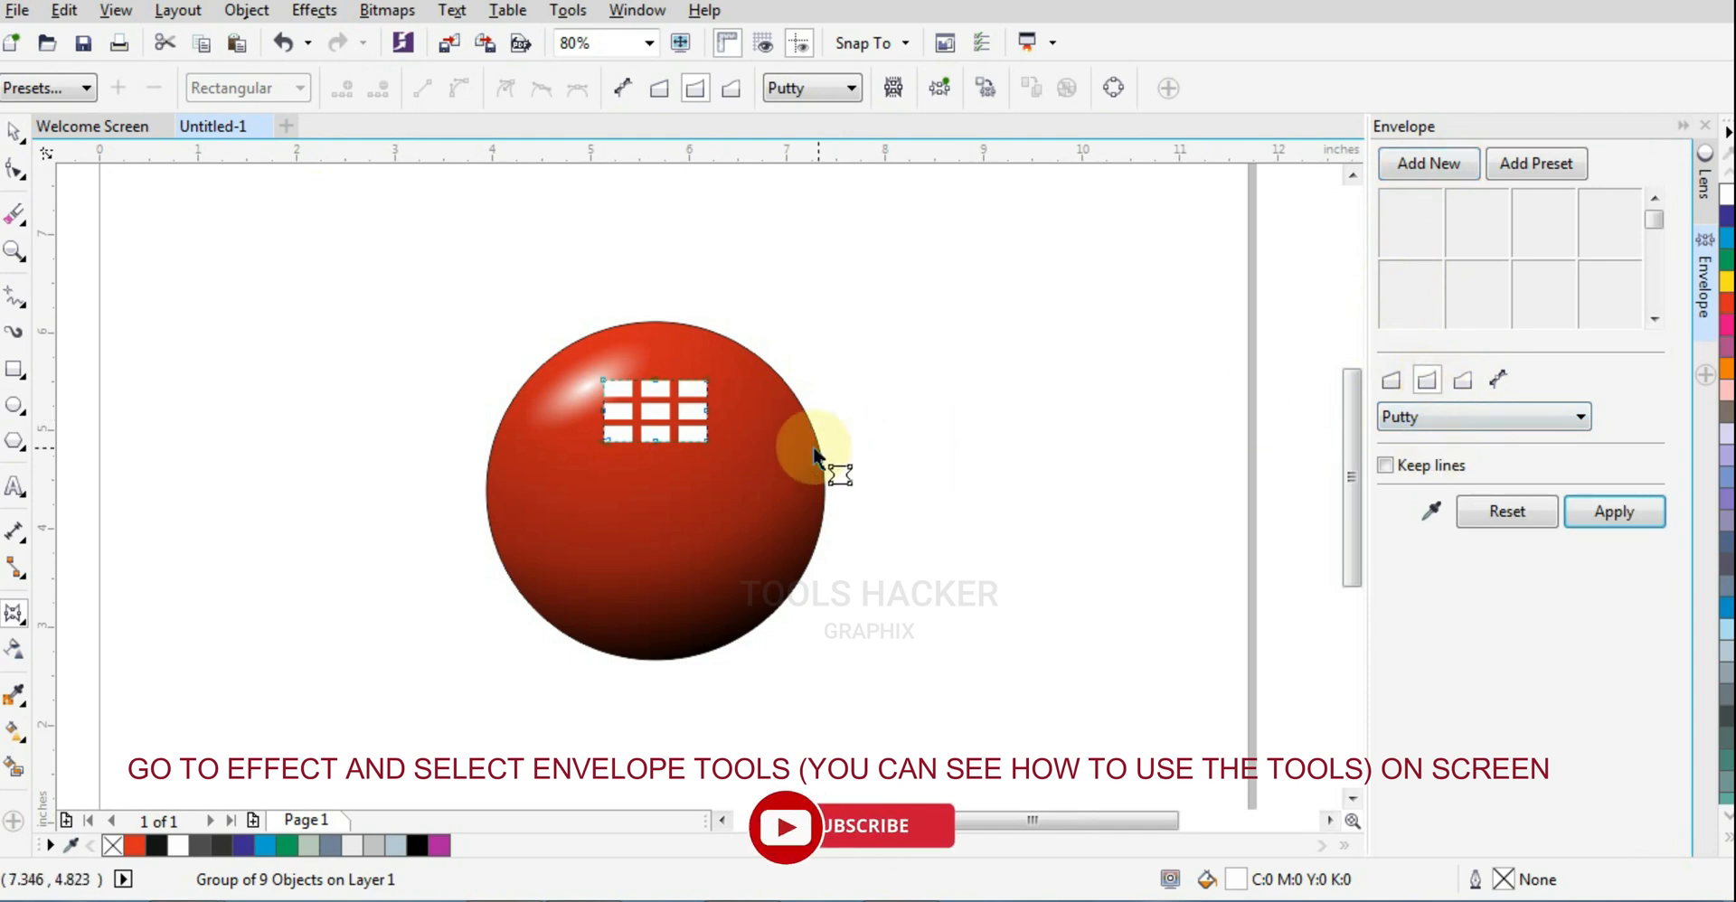
# Reshape the envelope so the grid arches upward in the middle and narrows at its lower corners, like a curved window reflection
pyautogui.moveTo(707, 443); pyautogui.dragTo(658, 366)
pyautogui.moveTo(707, 436); pyautogui.dragTo(686, 438)
pyautogui.click(12, 131)
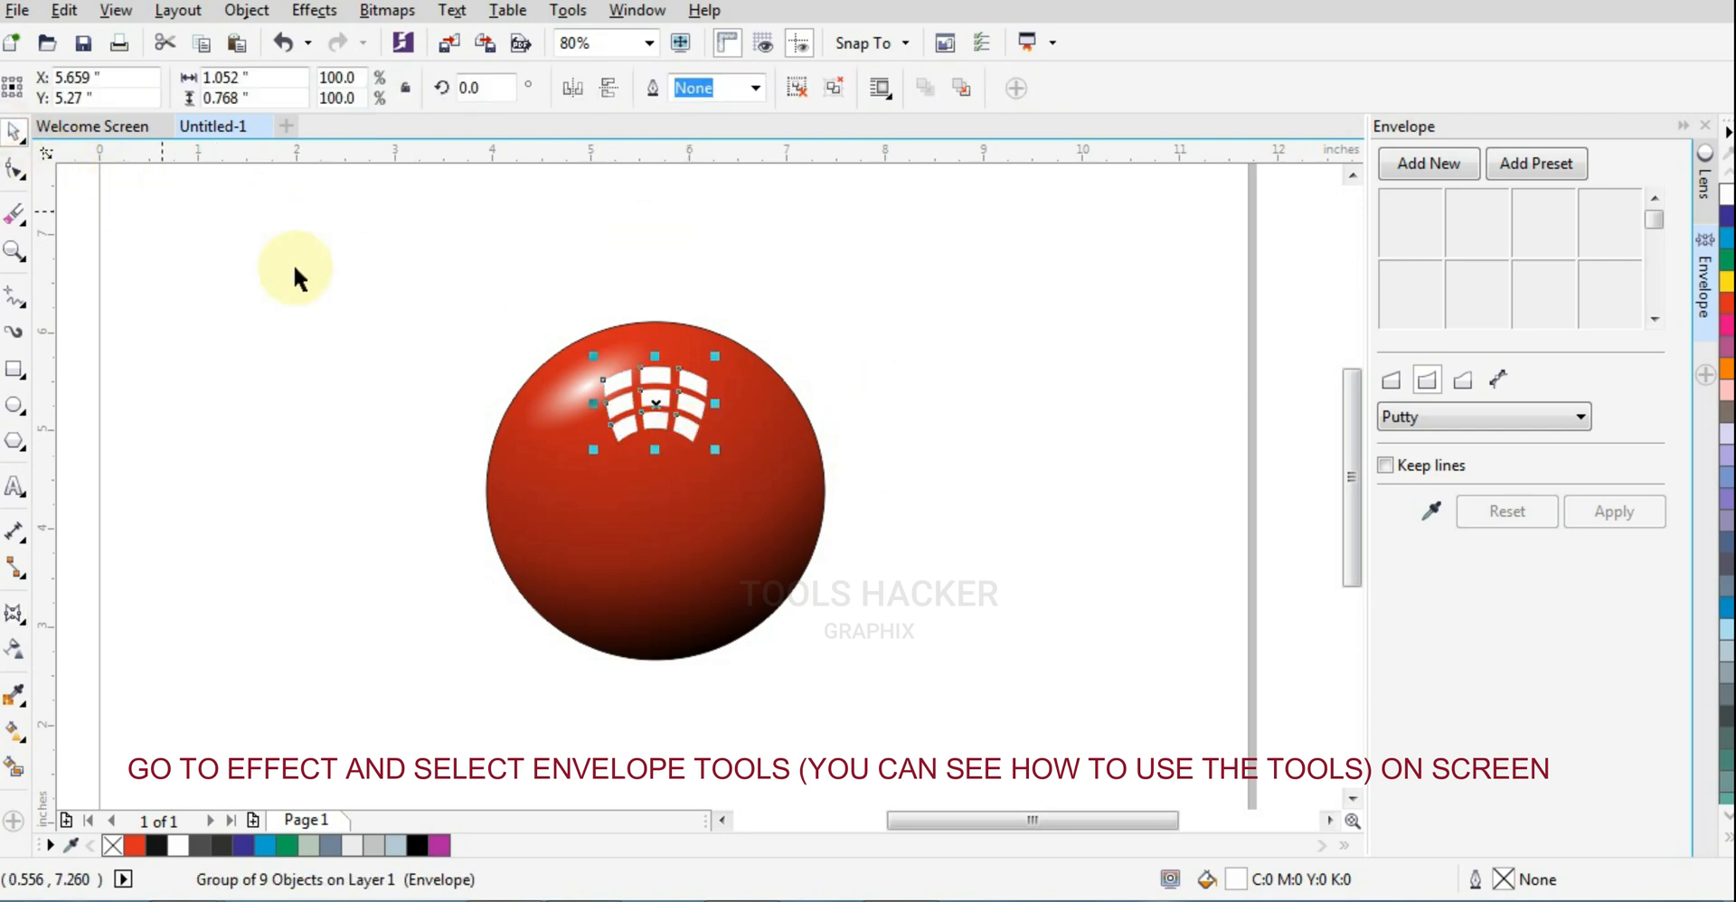
pyautogui.click(285, 276)
# Squash the curved grid from below to about 0.627 inches high, keeping its width
pyautogui.scroll(2, 648, 412)
pyautogui.click(648, 412)
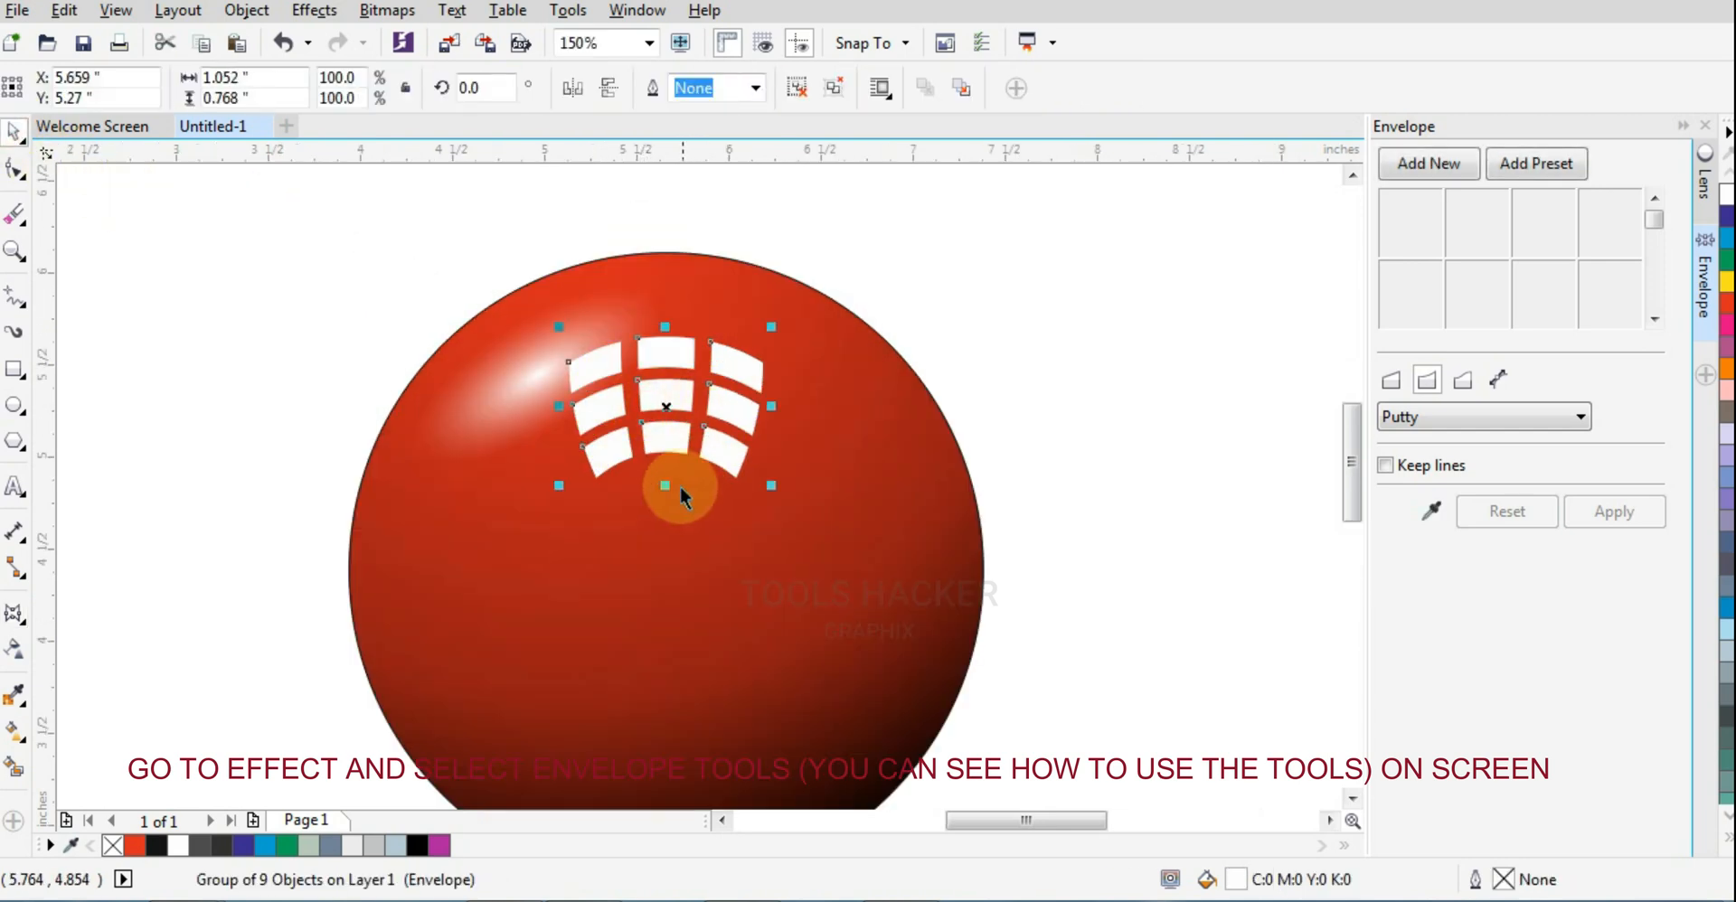
pyautogui.moveTo(665, 488); pyautogui.dragTo(666, 469)
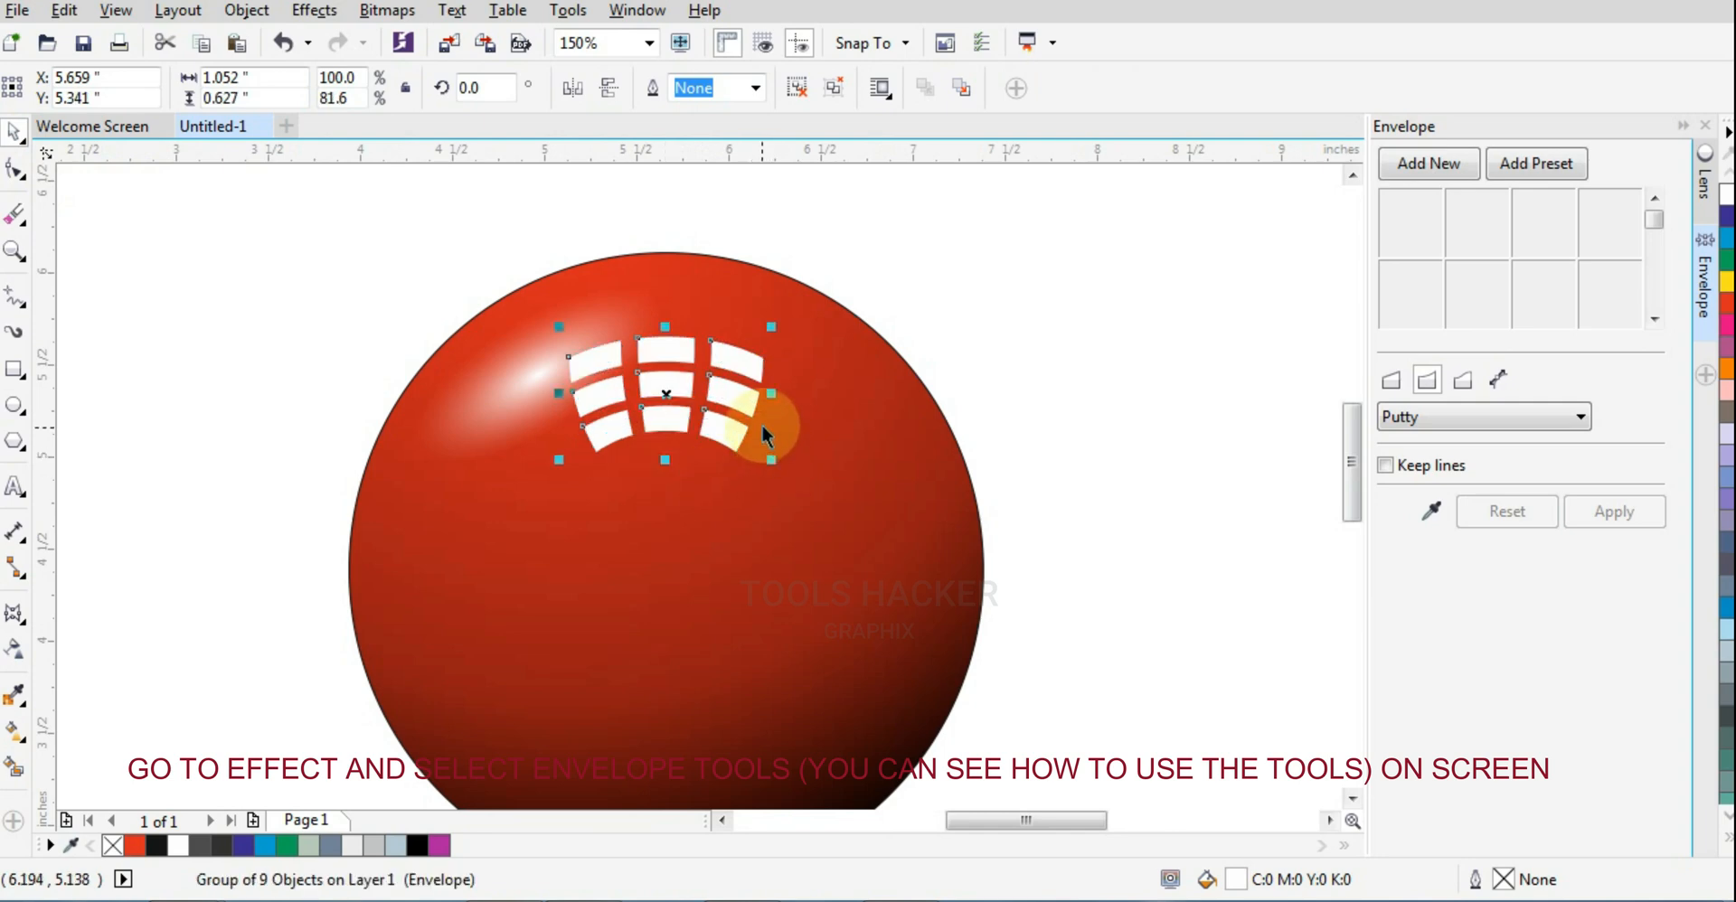
# Move the curved grid slightly up toward the ball's top edge and centre it horizontally on the ball
pyautogui.scroll(-2, 691, 340)
pyautogui.click(850, 324)
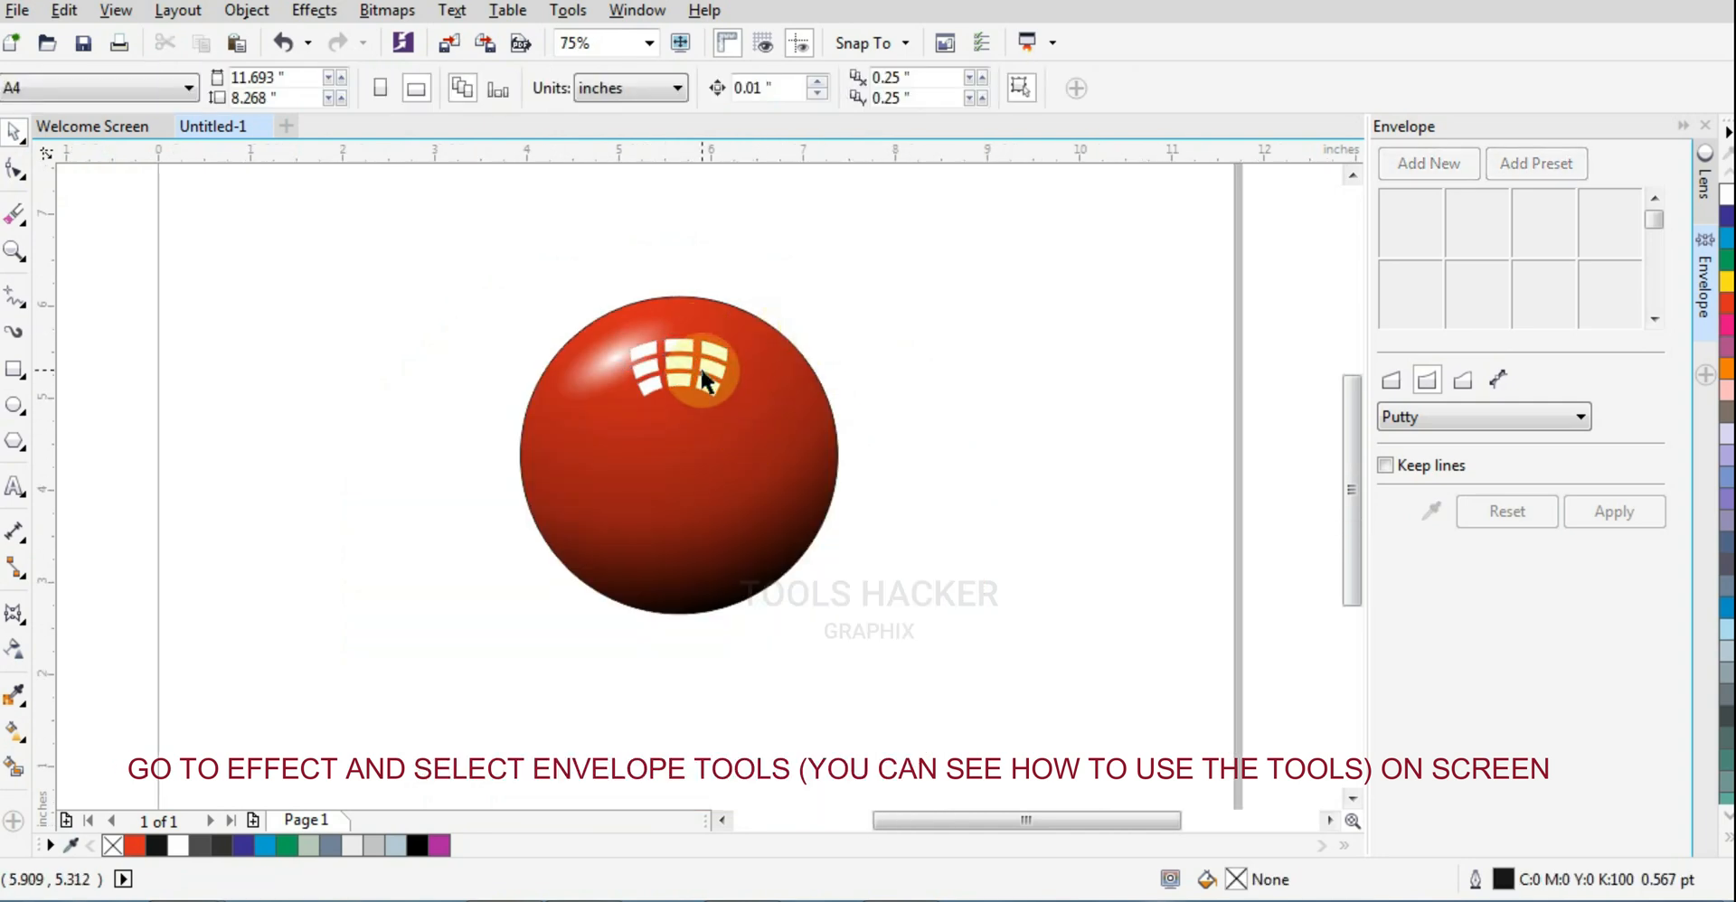
pyautogui.moveTo(700, 369); pyautogui.dragTo(703, 357)
pyautogui.click(976, 374)
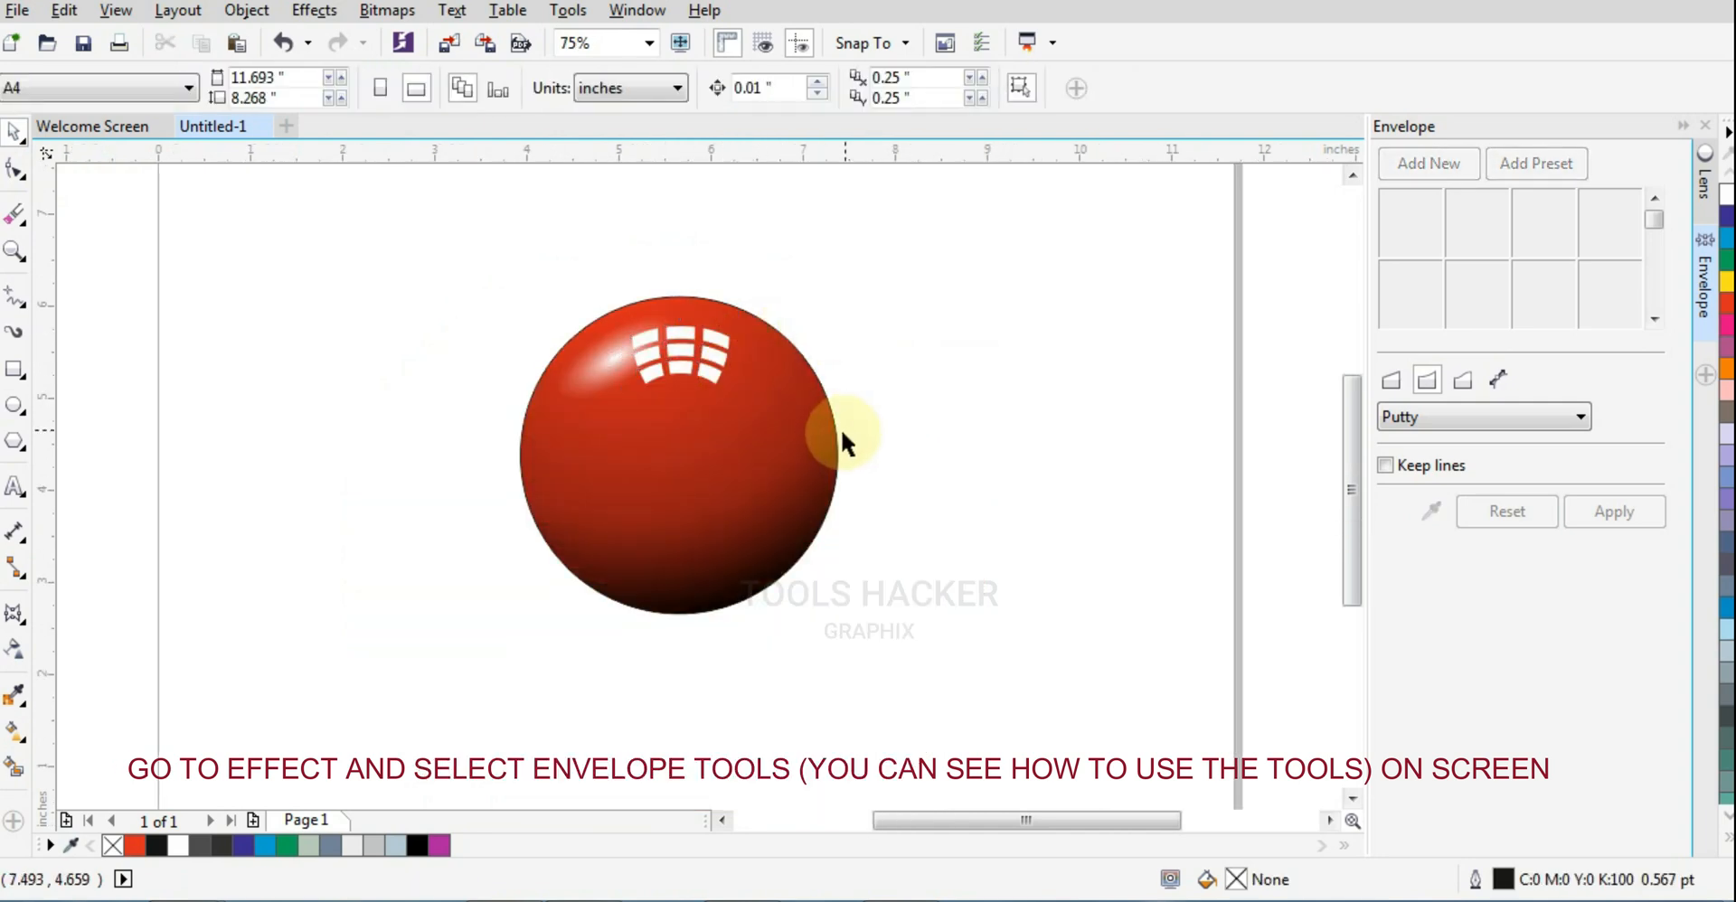
pyautogui.click(686, 456)
pyautogui.click(774, 367)
pyautogui.keyDown('shift'); pyautogui.click(775, 368); pyautogui.keyUp('shift')
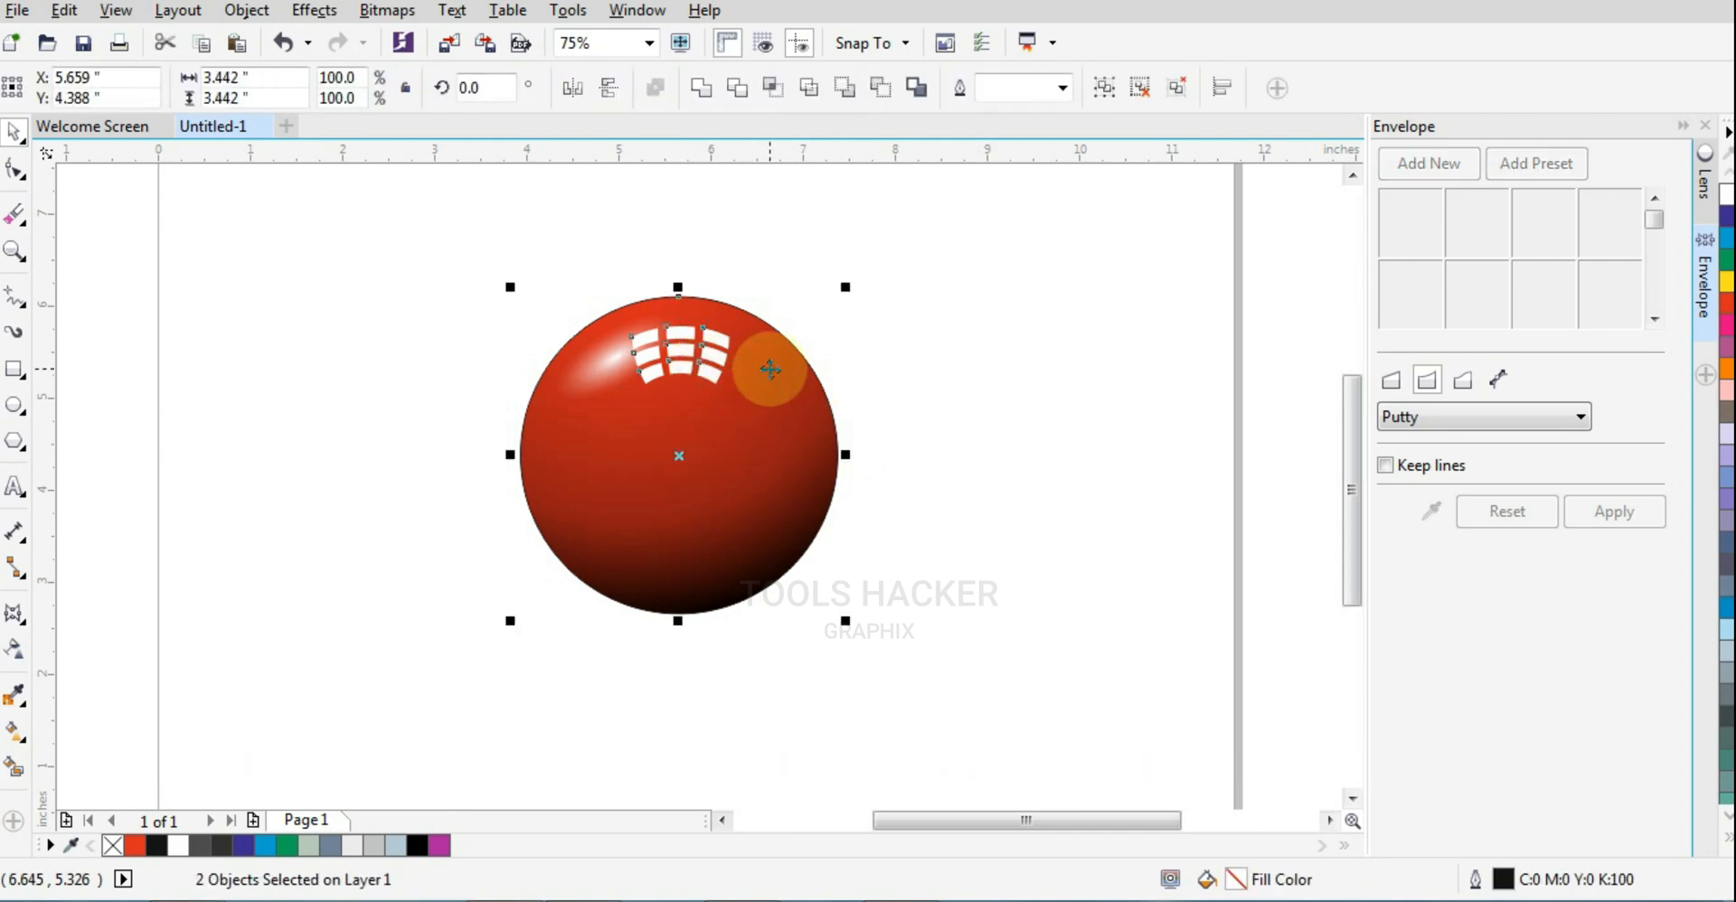
pyautogui.click(892, 375)
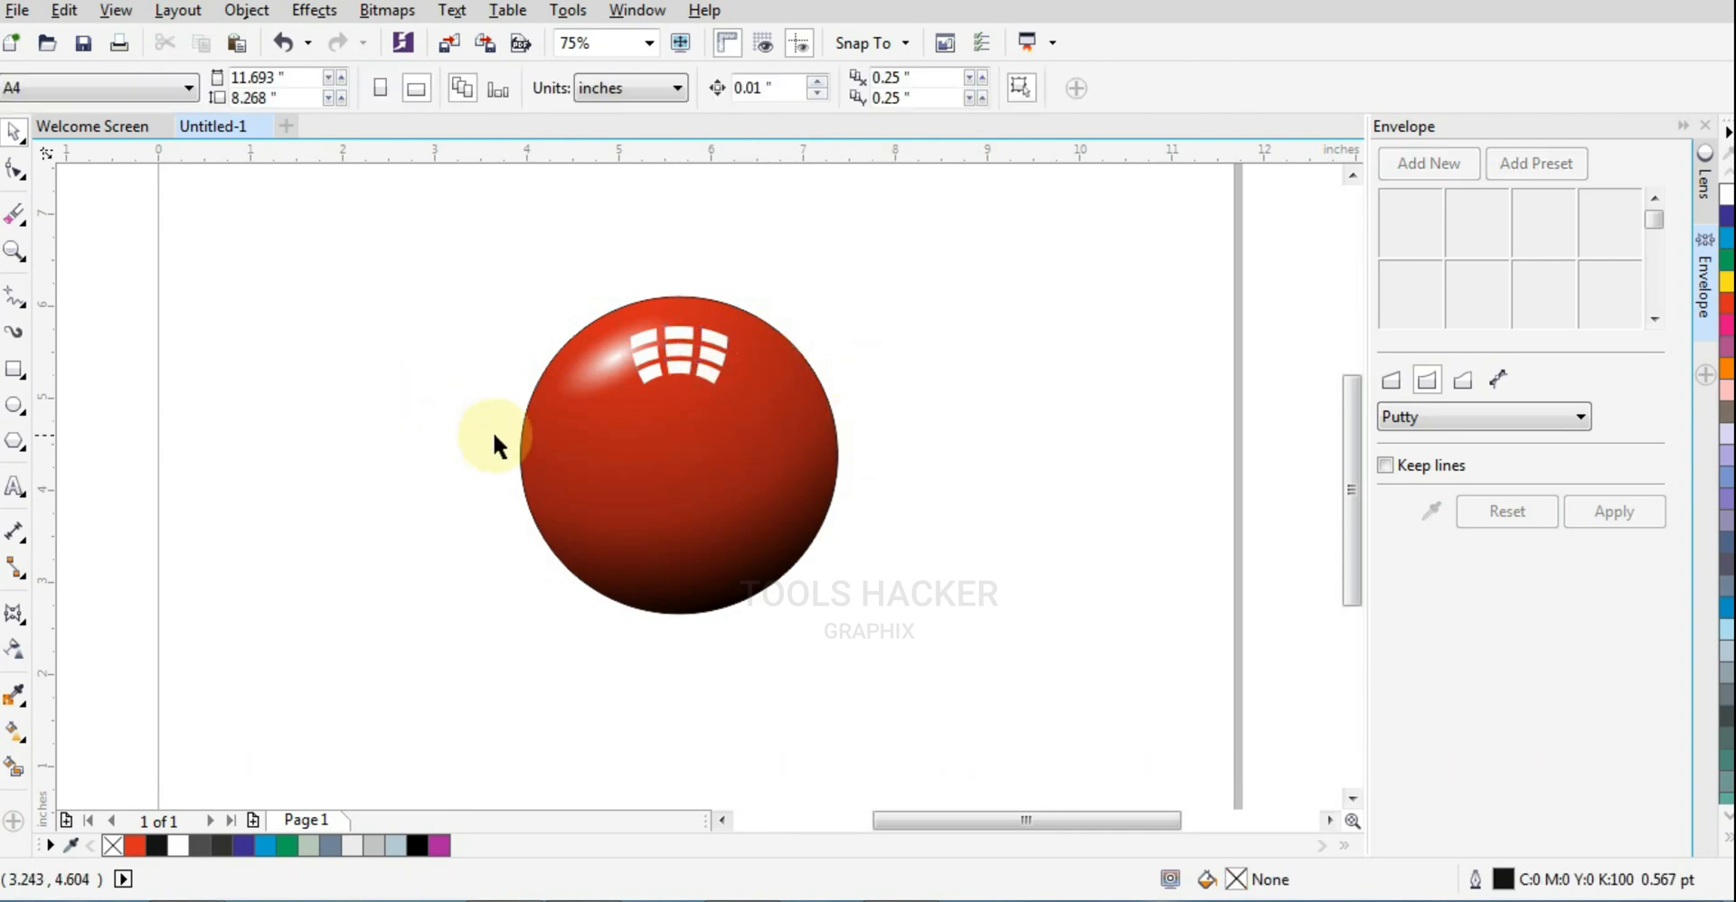
# Draw a circle about 2.56 inches in diameter and align its centre with the ball both horizontally and vertically
pyautogui.click(14, 405)
pyautogui.moveTo(336, 432)
pyautogui.mouseDown()
pyautogui.moveTo(415, 531)
pyautogui.moveTo(452, 546)
pyautogui.mouseUp()
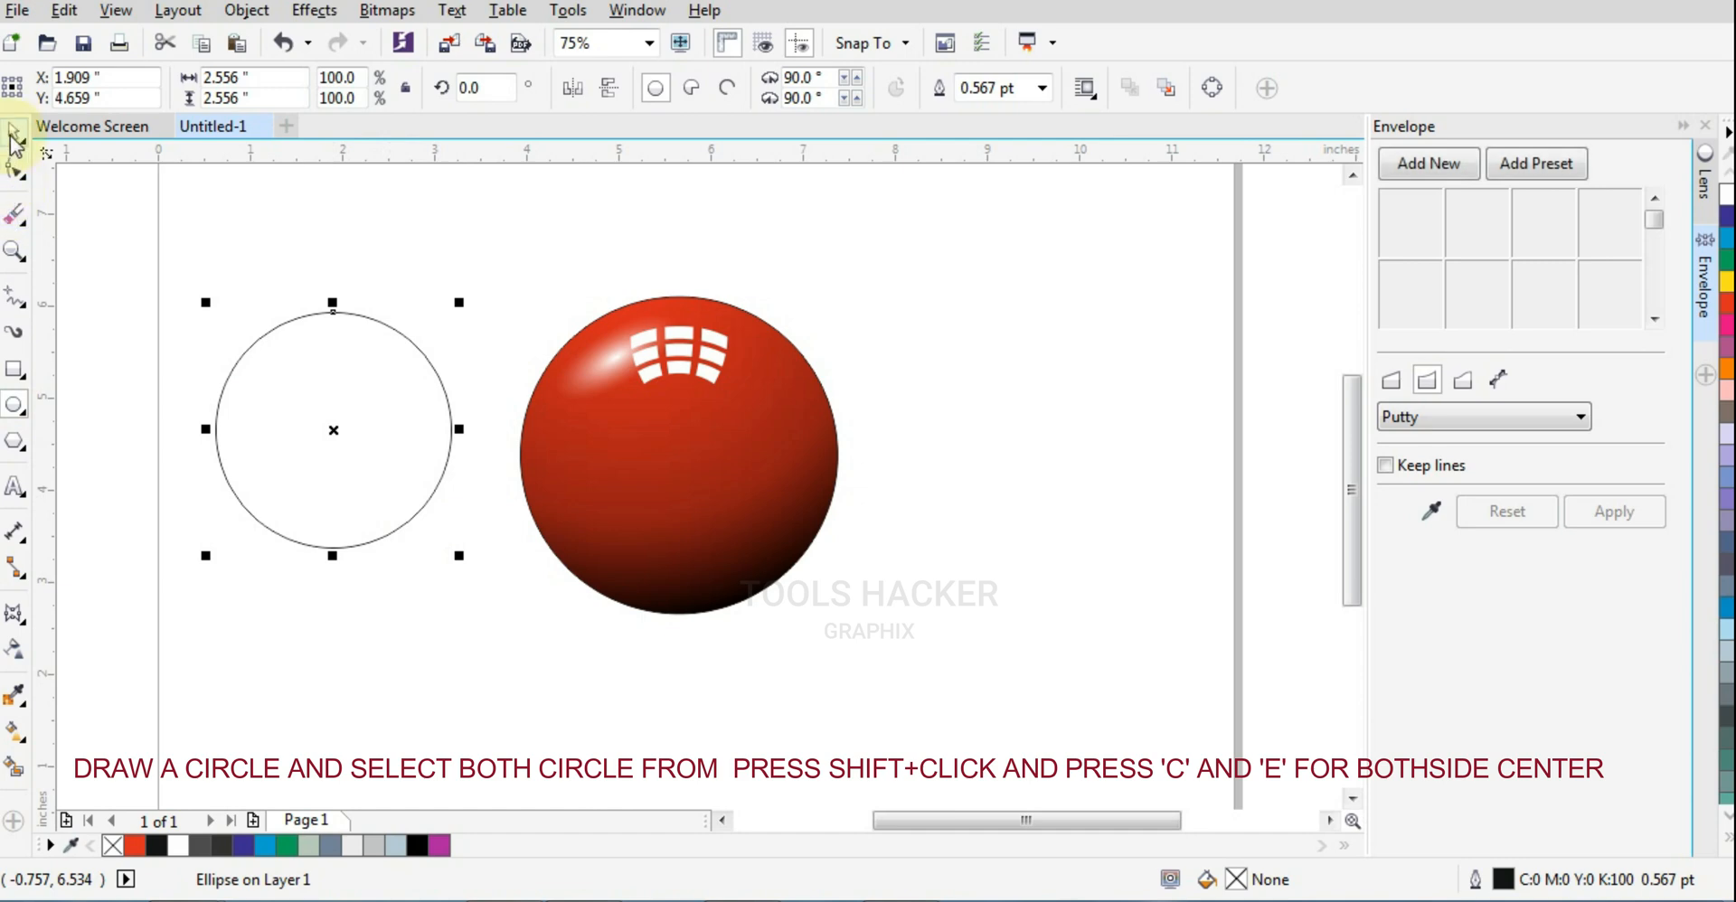
pyautogui.keyDown('shift'); pyautogui.click(561, 425); pyautogui.keyUp('shift')
pyautogui.press('c')
pyautogui.press('e')
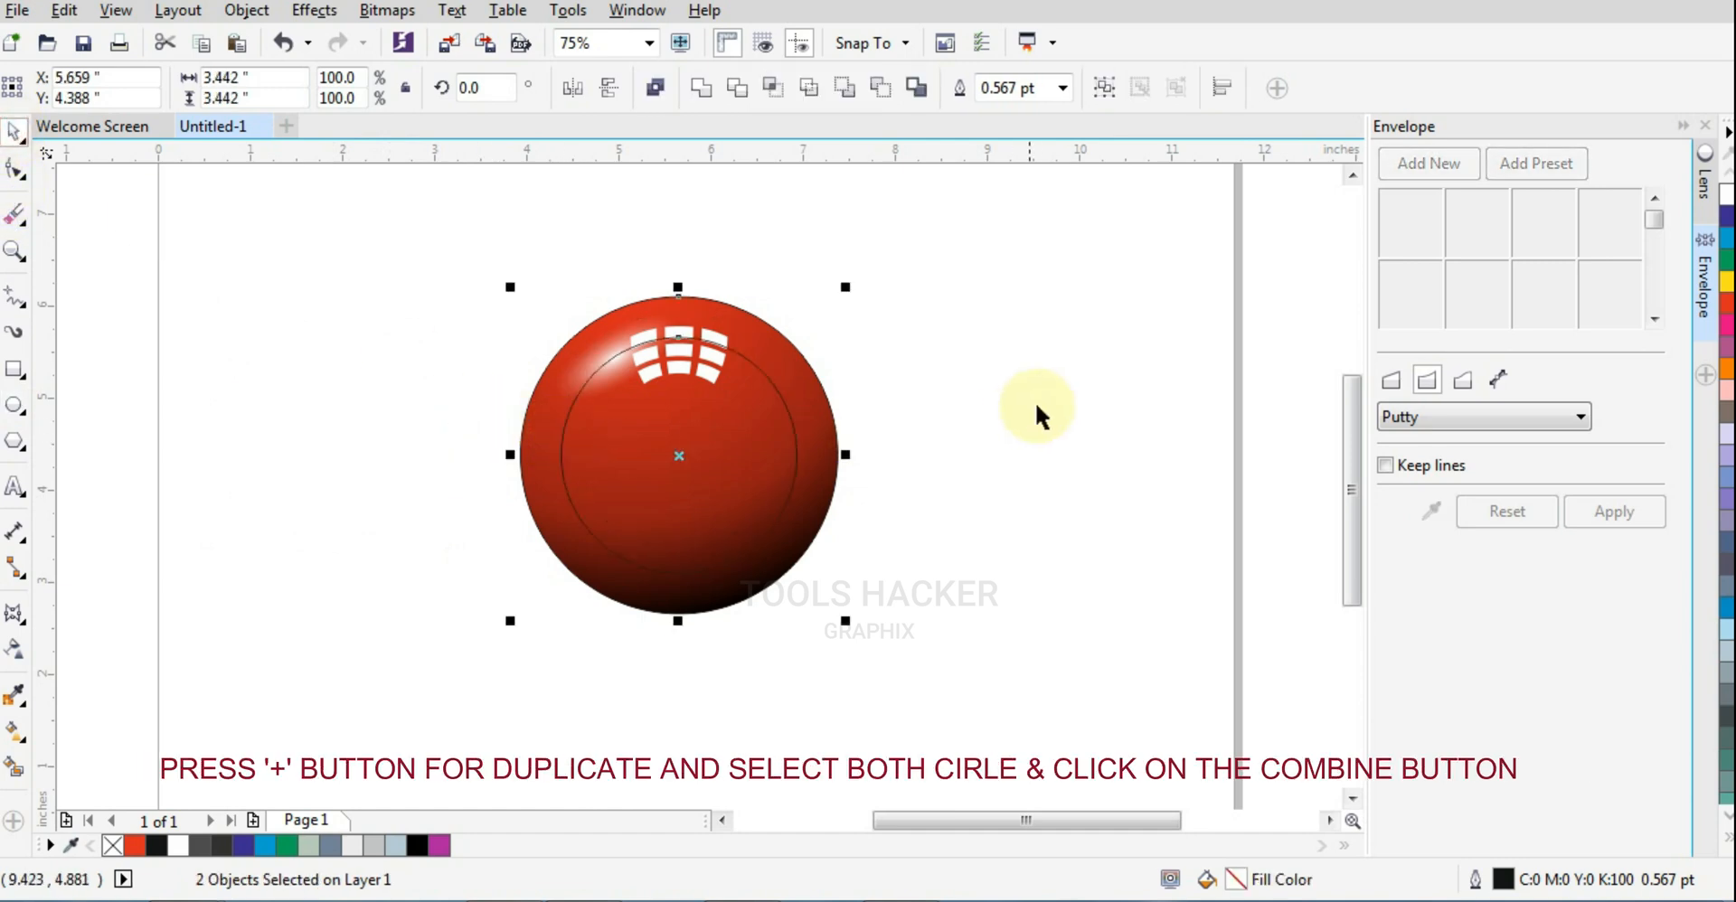
pyautogui.click(1038, 414)
# Enlarge the inner circle to about 2.75 inches, add a concentric copy about 2.39 inches across and select both circles
pyautogui.click(780, 499)
pyautogui.moveTo(812, 582); pyautogui.dragTo(818, 597)
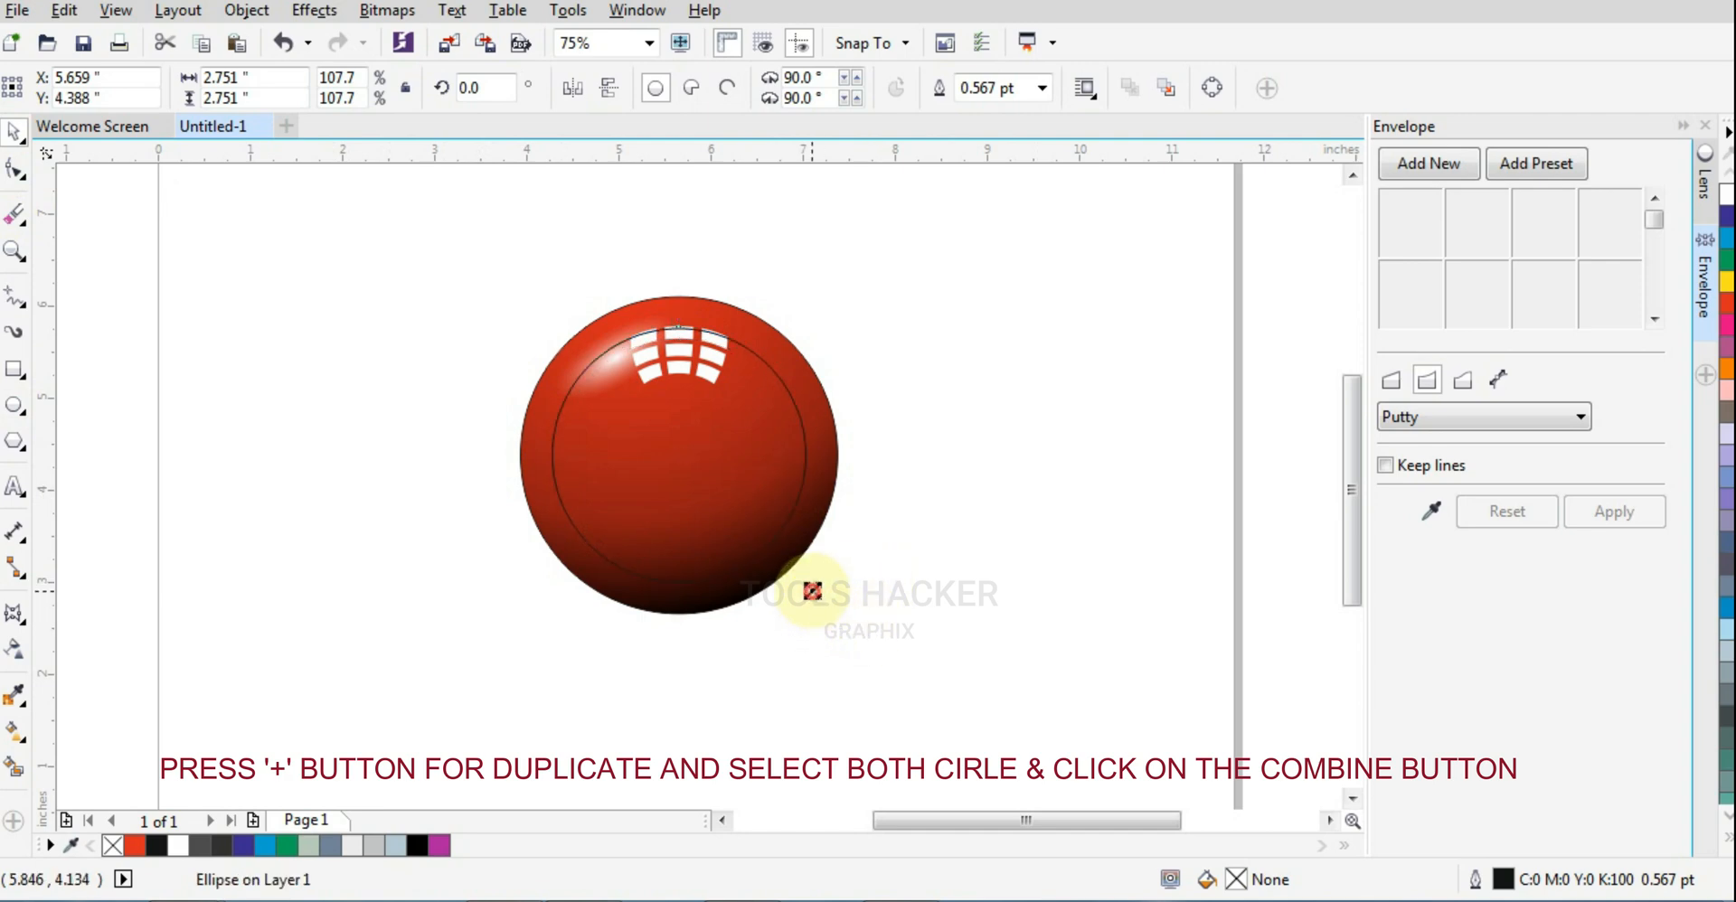
pyautogui.moveTo(812, 591); pyautogui.dragTo(791, 588)
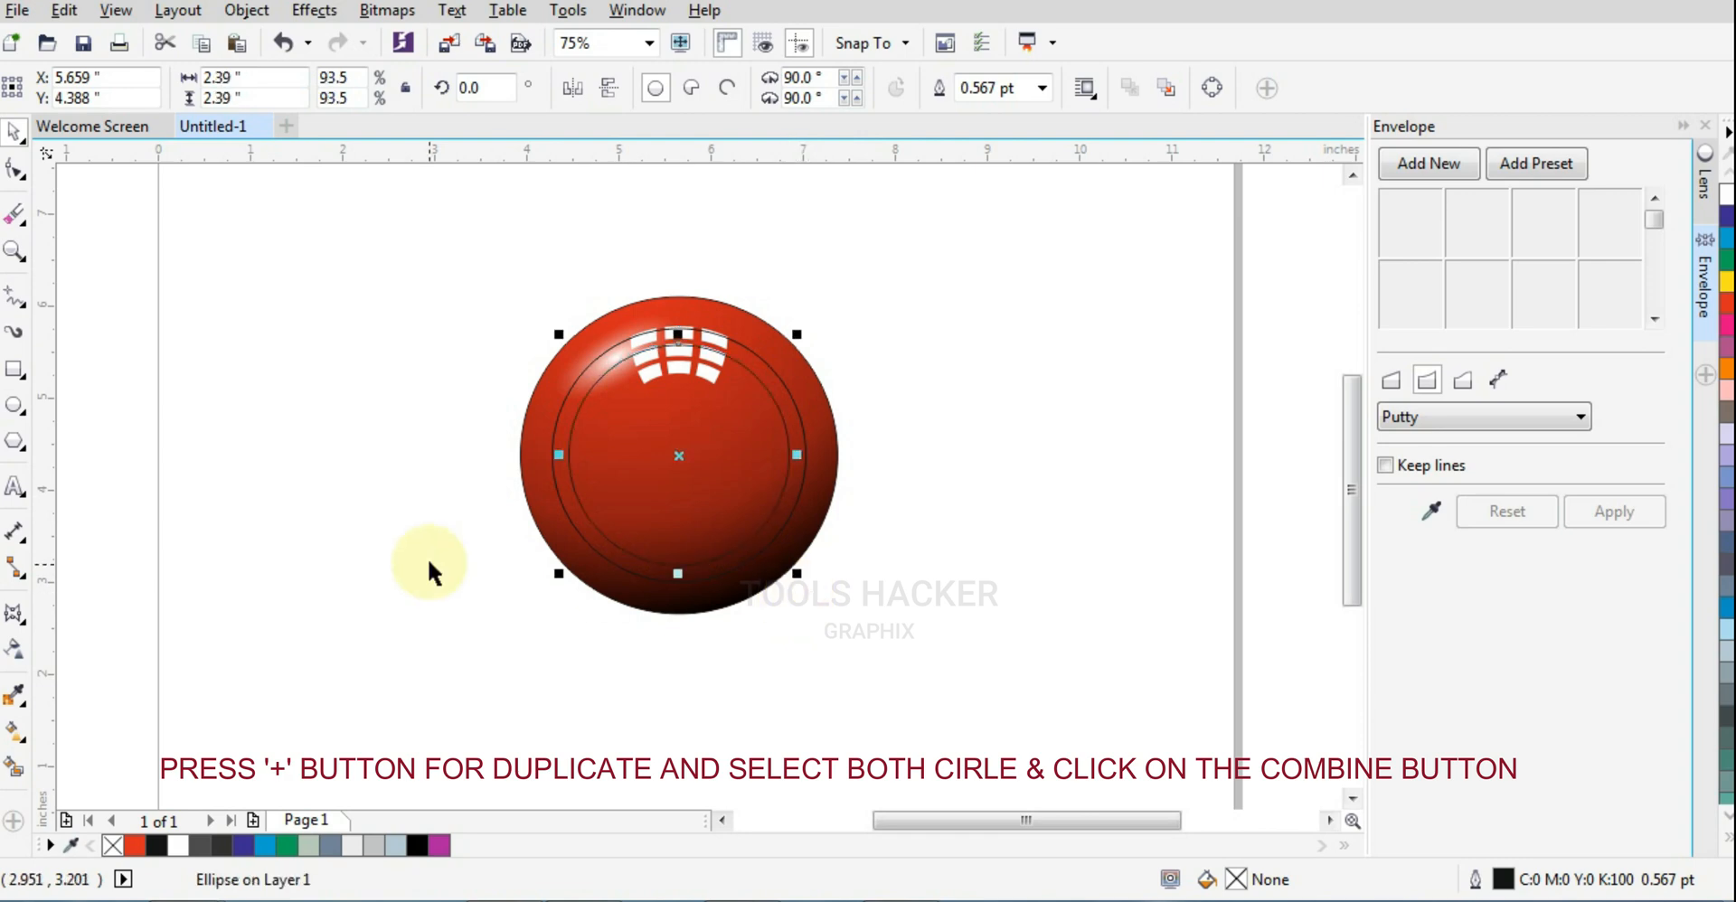
pyautogui.keyDown('shift'); pyautogui.click(568, 512); pyautogui.keyUp('shift')
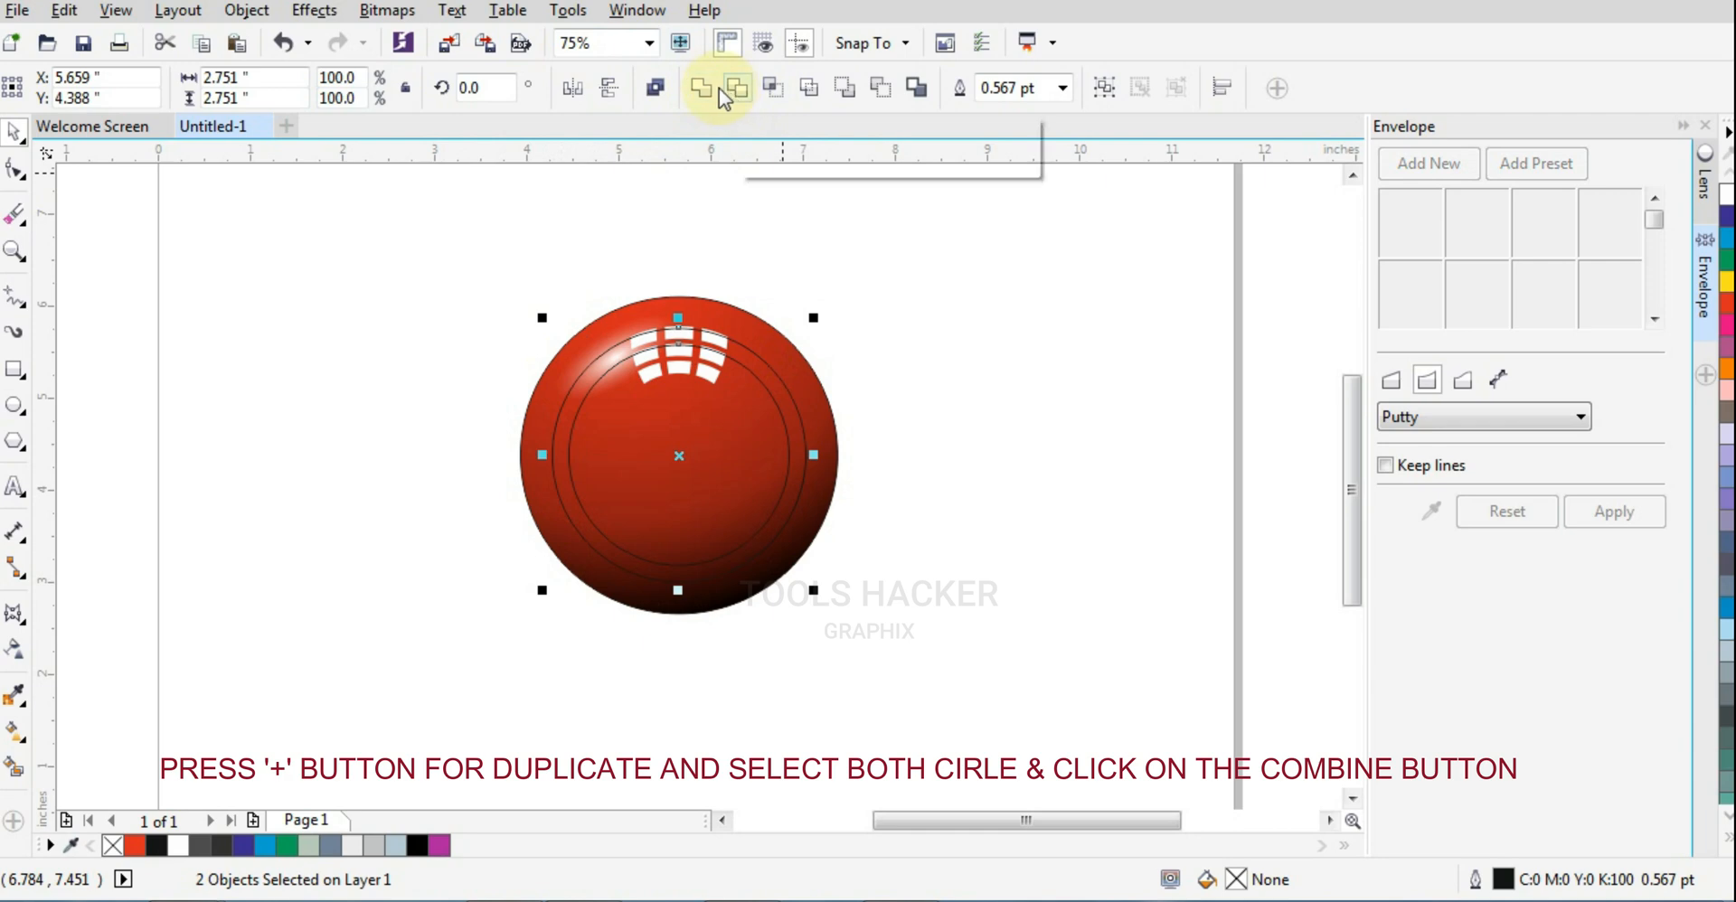
# Combine the two concentric circles into a single ring and deselect it
pyautogui.click(656, 88)
pyautogui.click(844, 295)
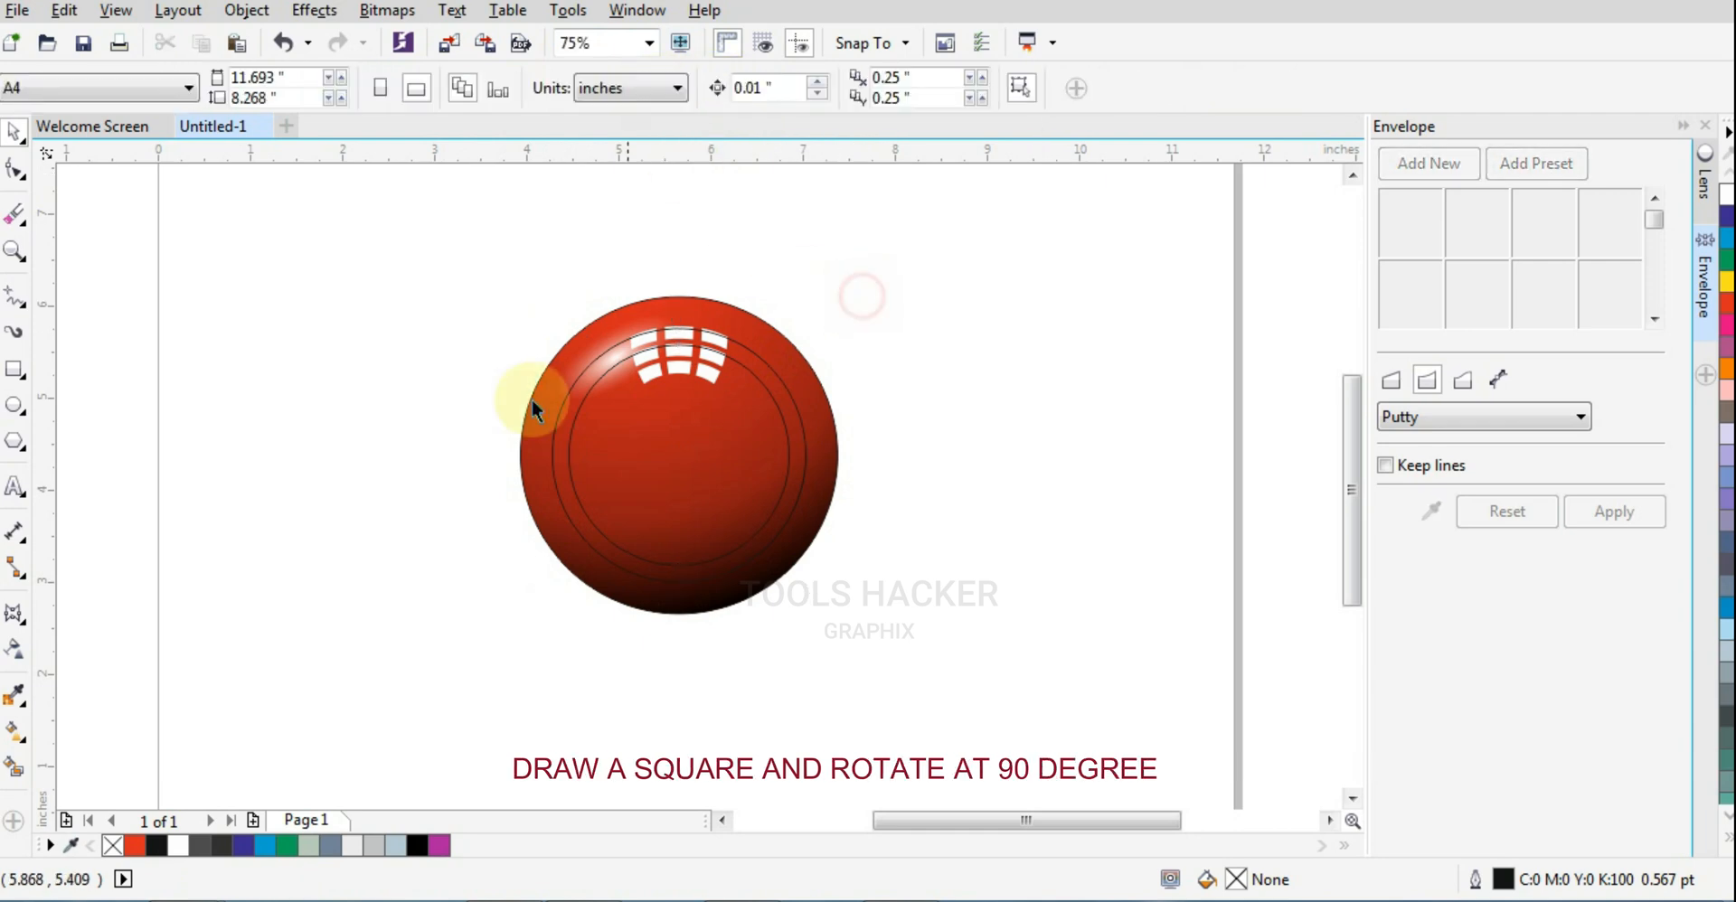
# Draw a square about 1.08 inches wide just left of the ball and rotate it 45 degrees into a diamond
pyautogui.click(14, 369)
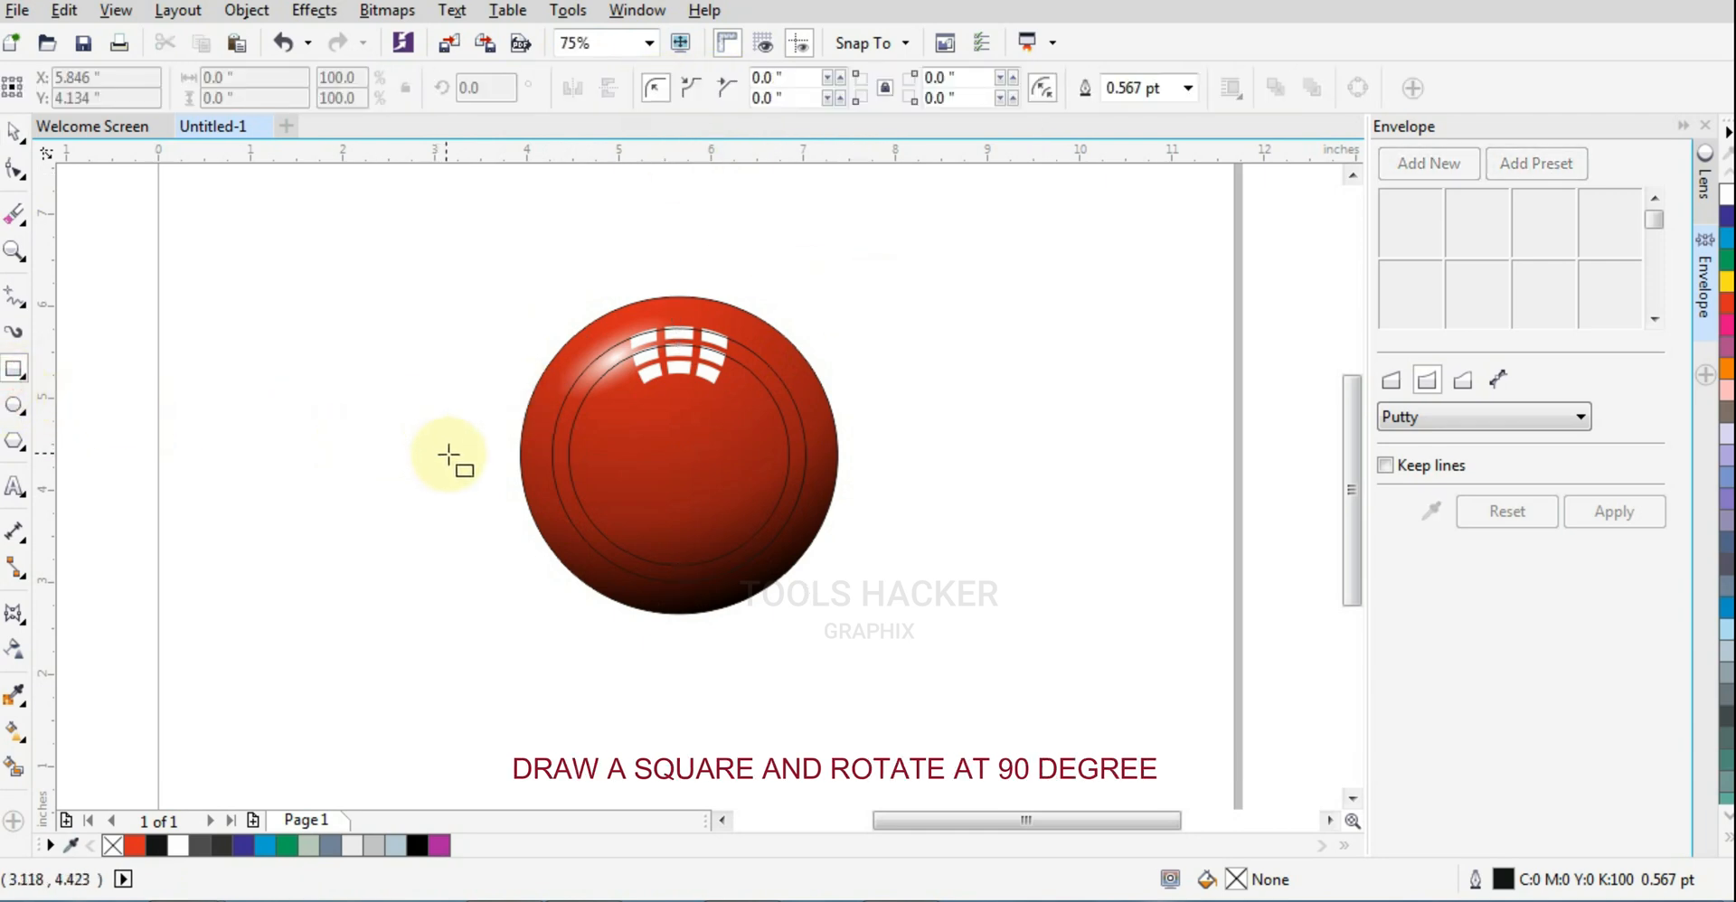
pyautogui.moveTo(449, 458); pyautogui.dragTo(503, 508)
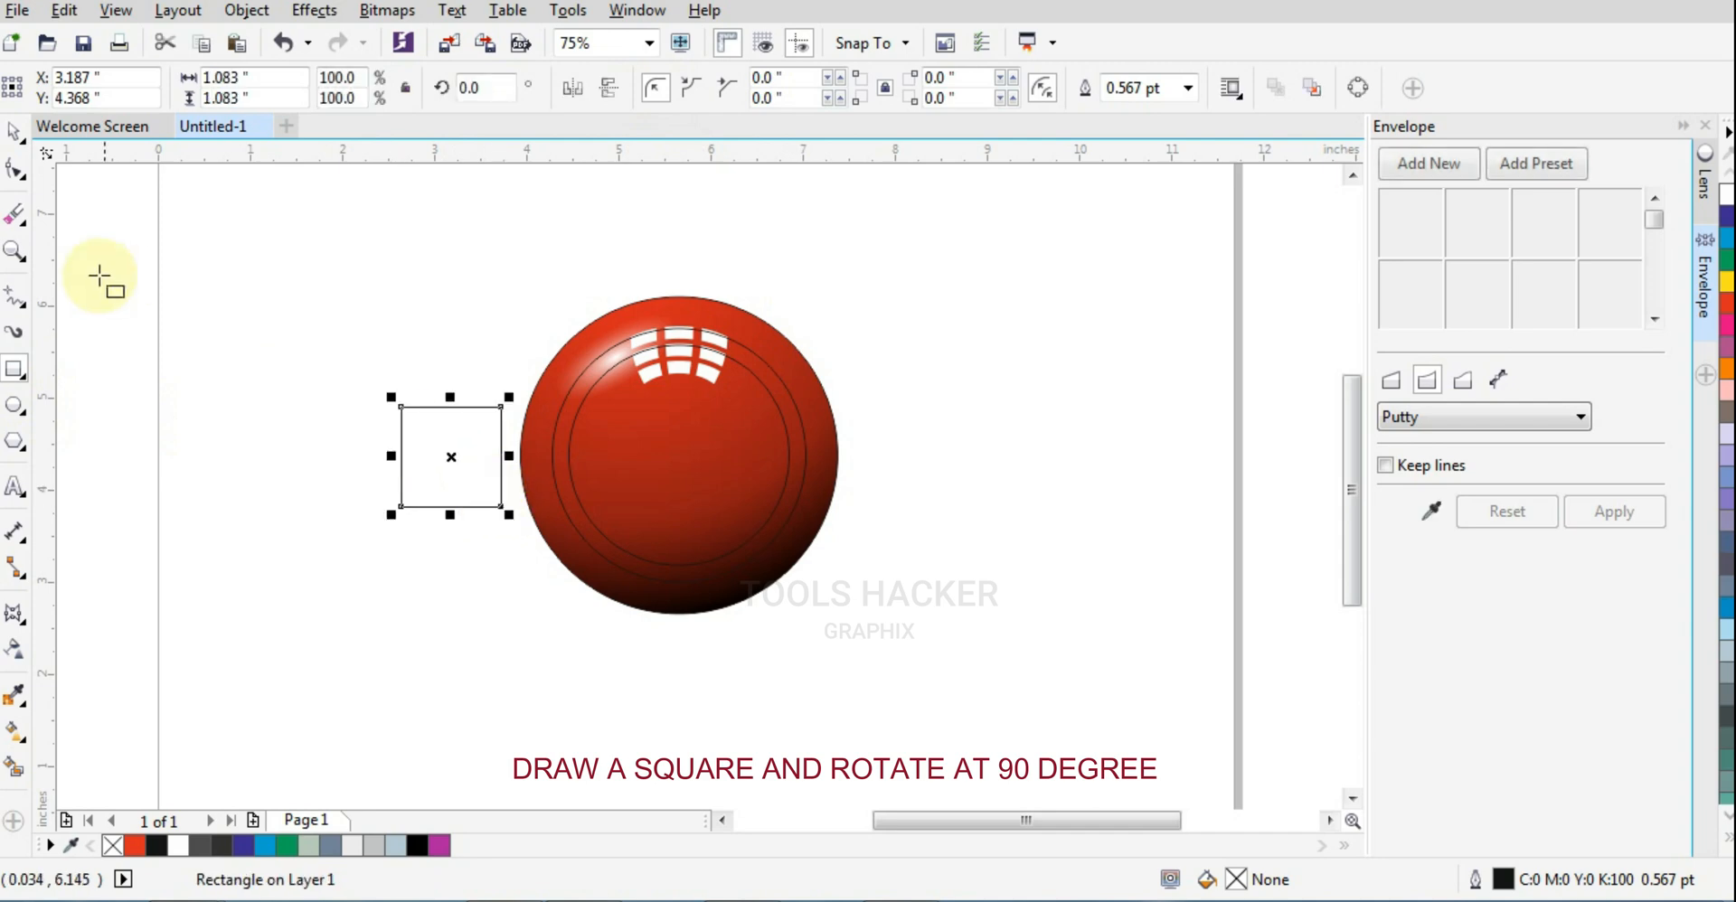
pyautogui.click(15, 134)
pyautogui.click(401, 427)
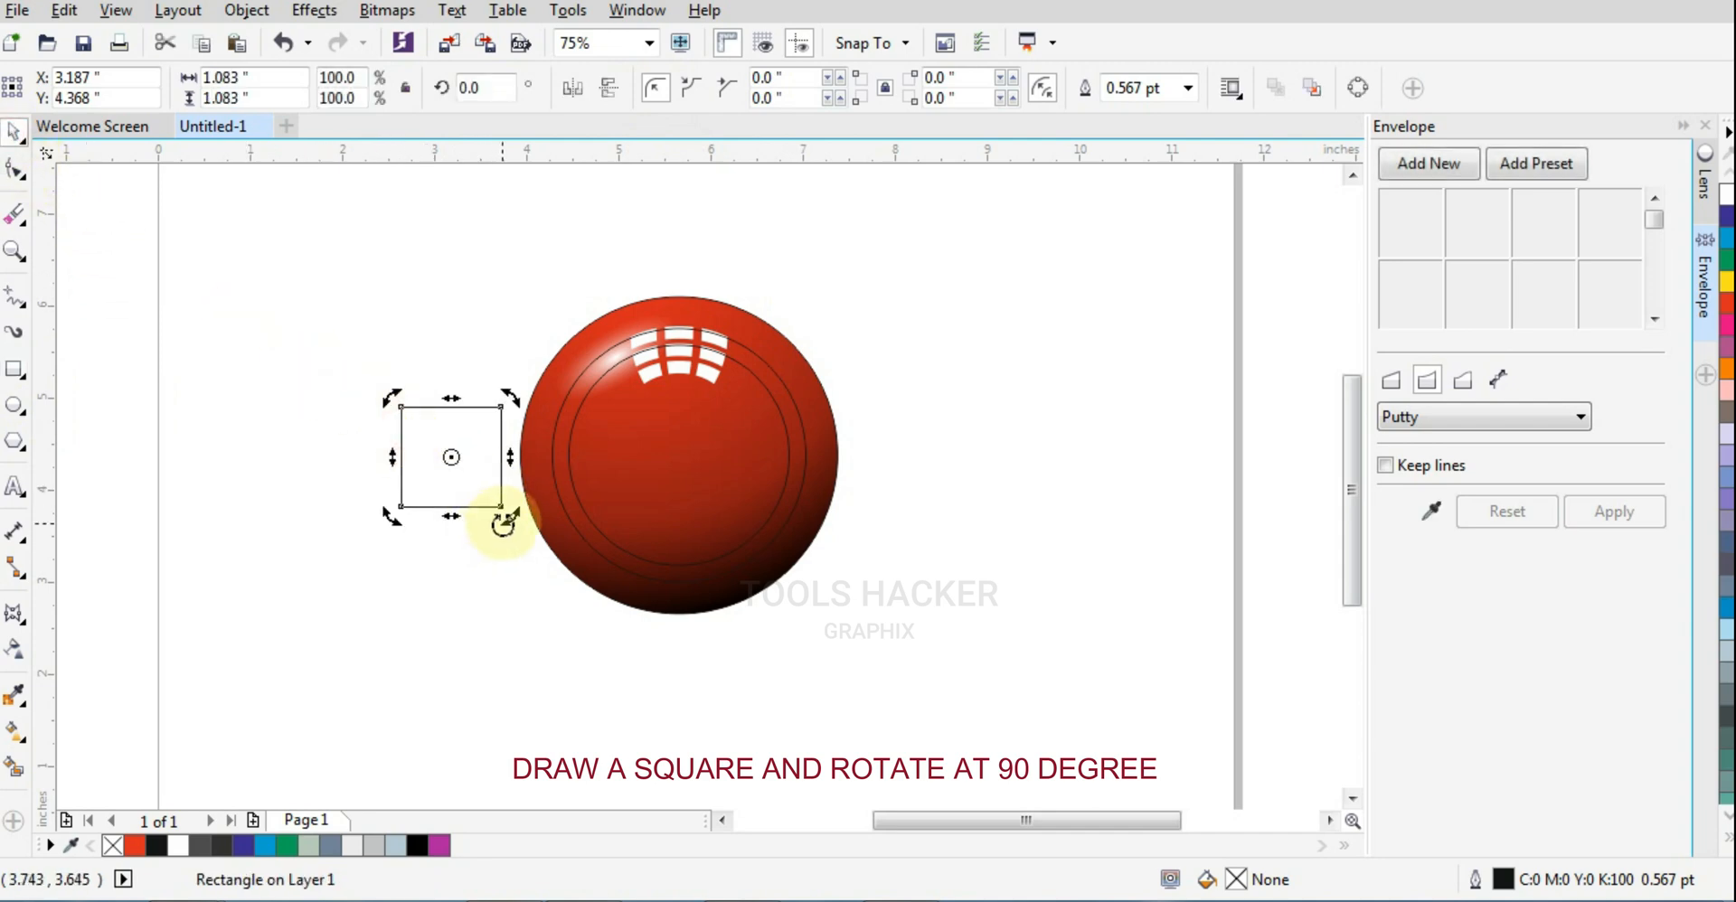
pyautogui.moveTo(503, 522); pyautogui.dragTo(558, 453)
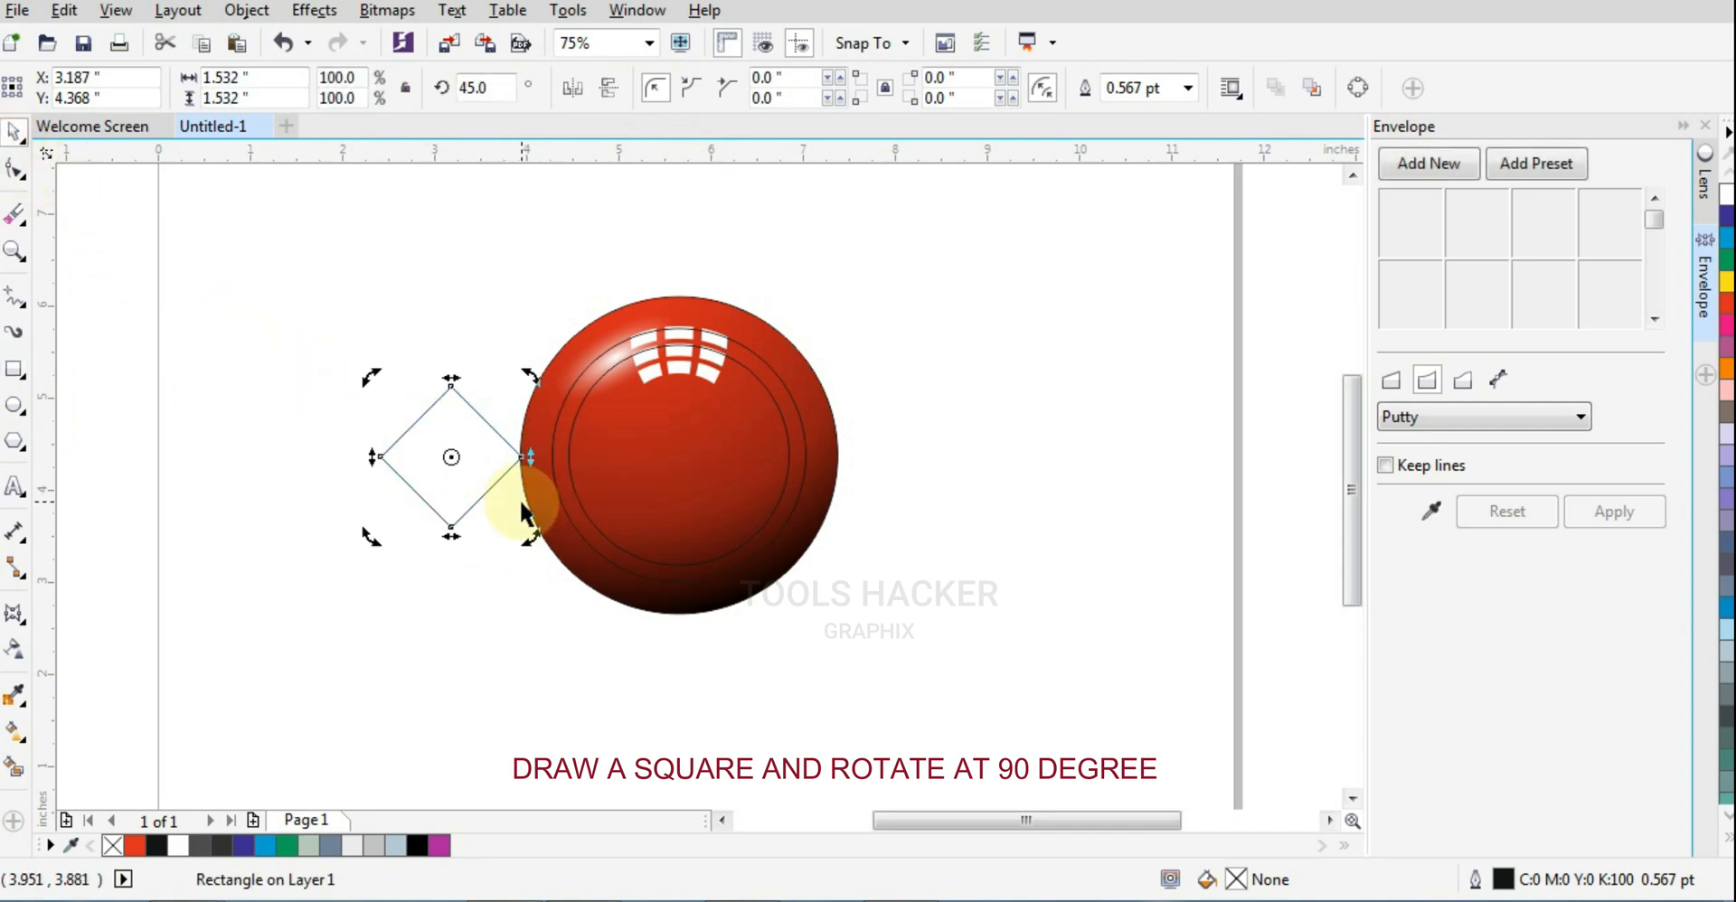
# Move the diamond onto the ball's left edge and reshape it to about 2.29 inches wide and 0.82 inches high
pyautogui.click(521, 513)
pyautogui.moveTo(437, 473); pyautogui.dragTo(514, 463)
pyautogui.scroll(2, 544, 473)
pyautogui.moveTo(510, 584); pyautogui.dragTo(510, 542)
pyautogui.moveTo(660, 435); pyautogui.dragTo(730, 434)
pyautogui.moveTo(510, 552); pyautogui.dragTo(512, 522)
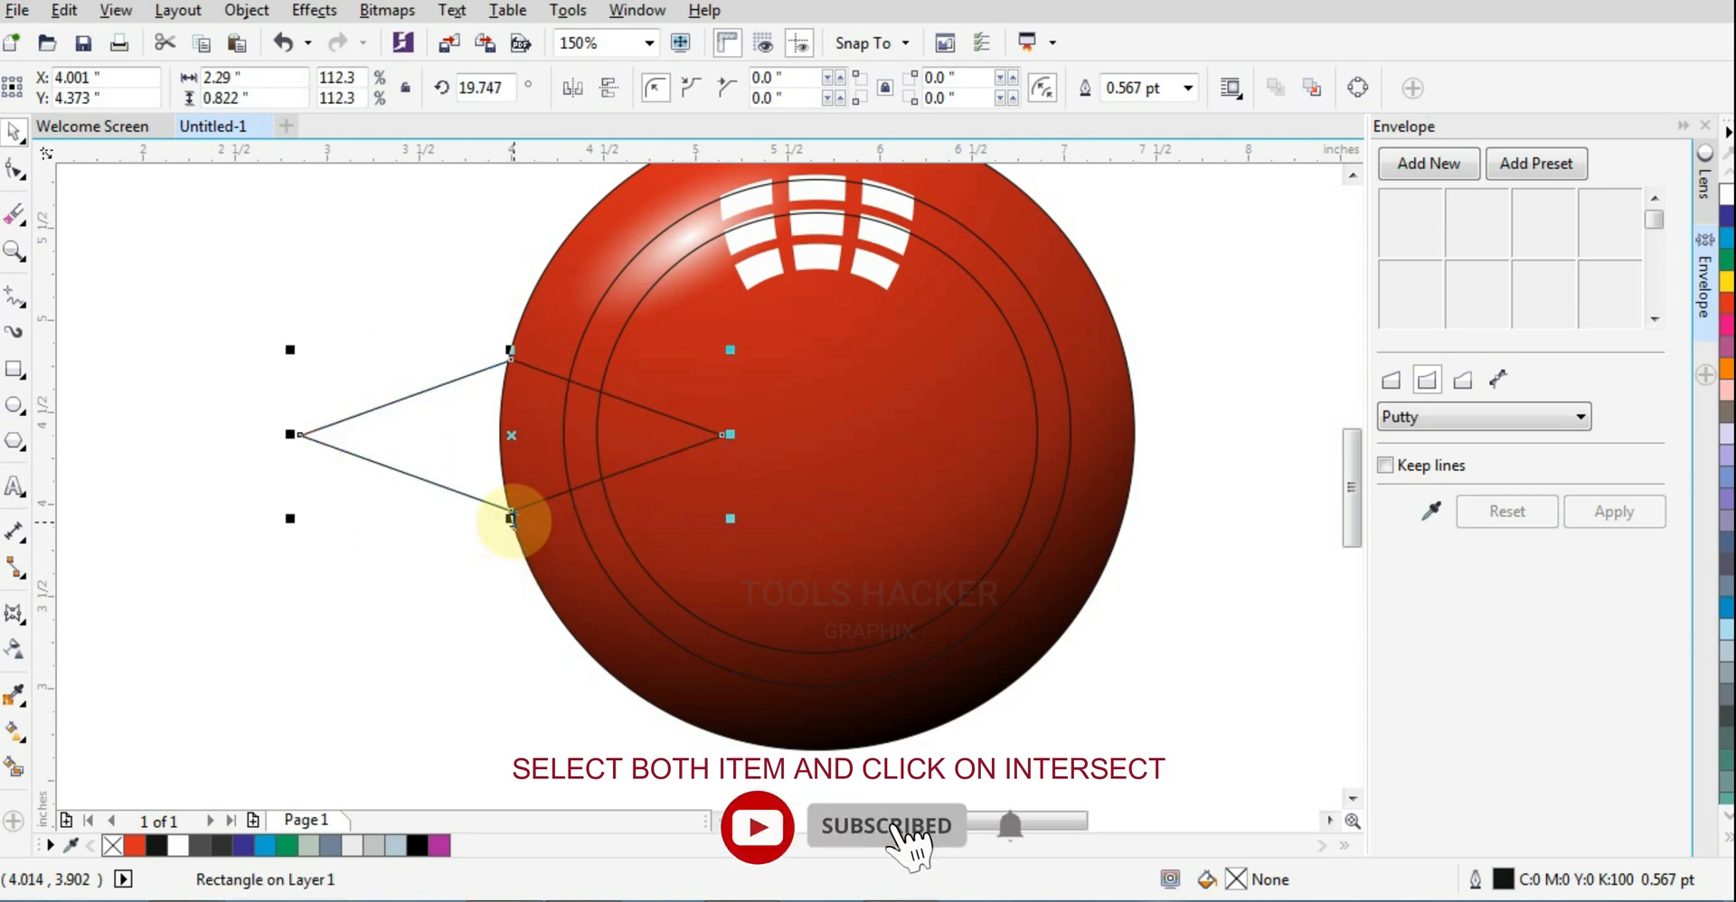
# Create the intersection of the diamond and the ring, and delete the diamond
pyautogui.keyDown('shift'); pyautogui.click(618, 339); pyautogui.keyUp('shift')
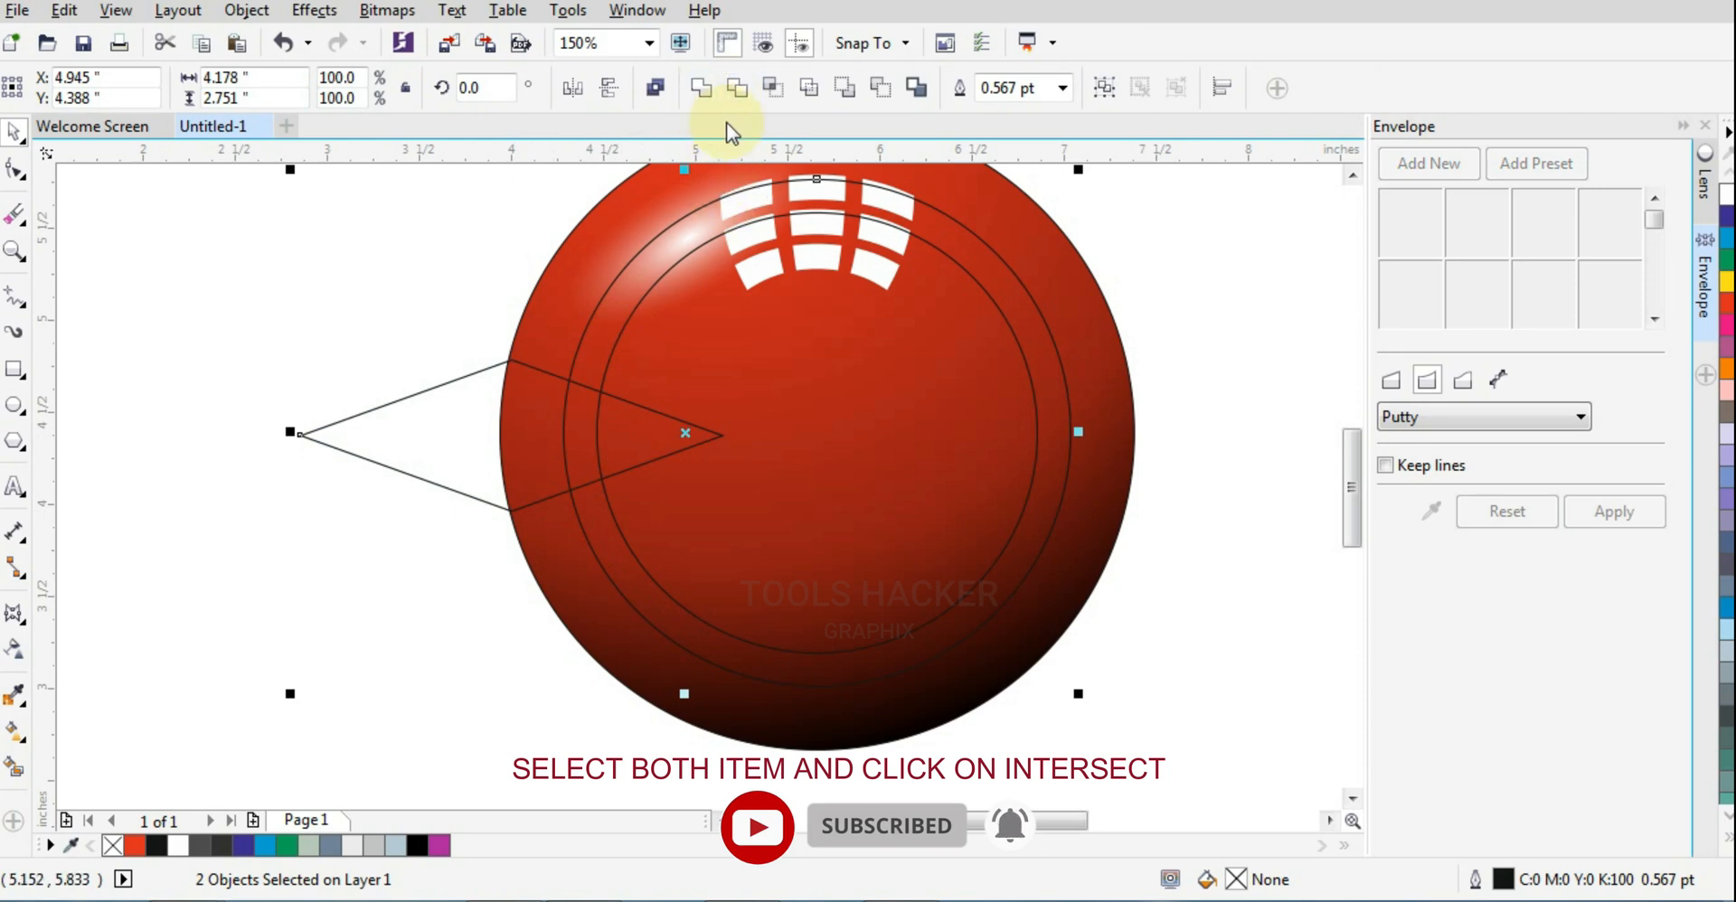
pyautogui.click(776, 91)
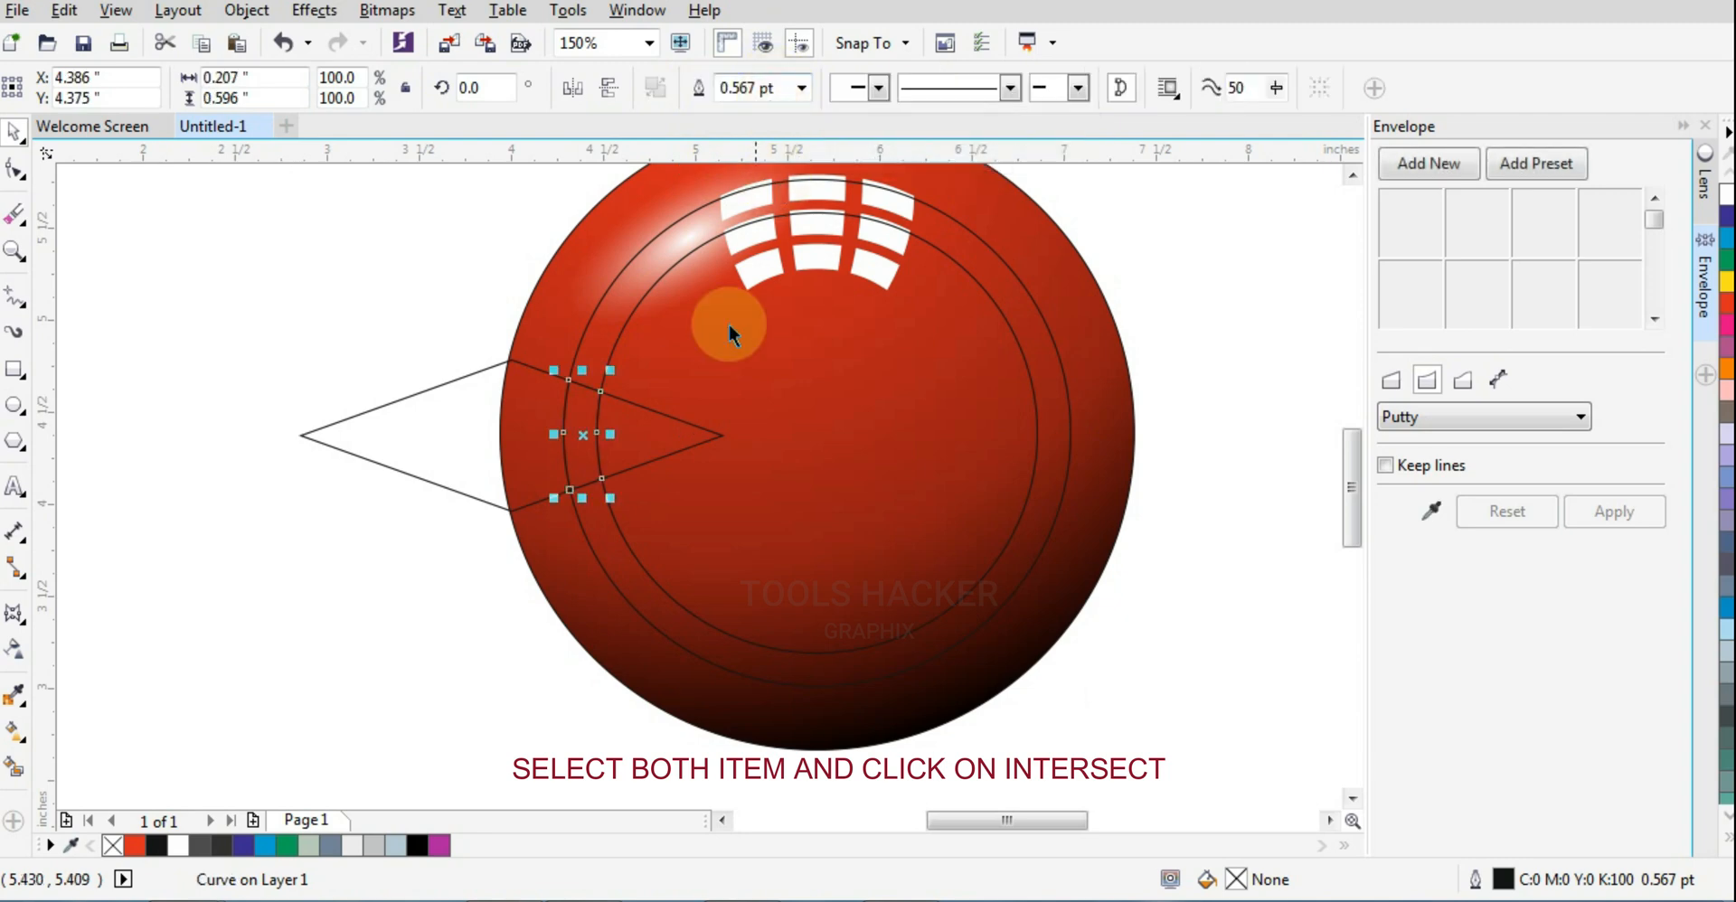
pyautogui.click(542, 396)
pyautogui.press('Delete')
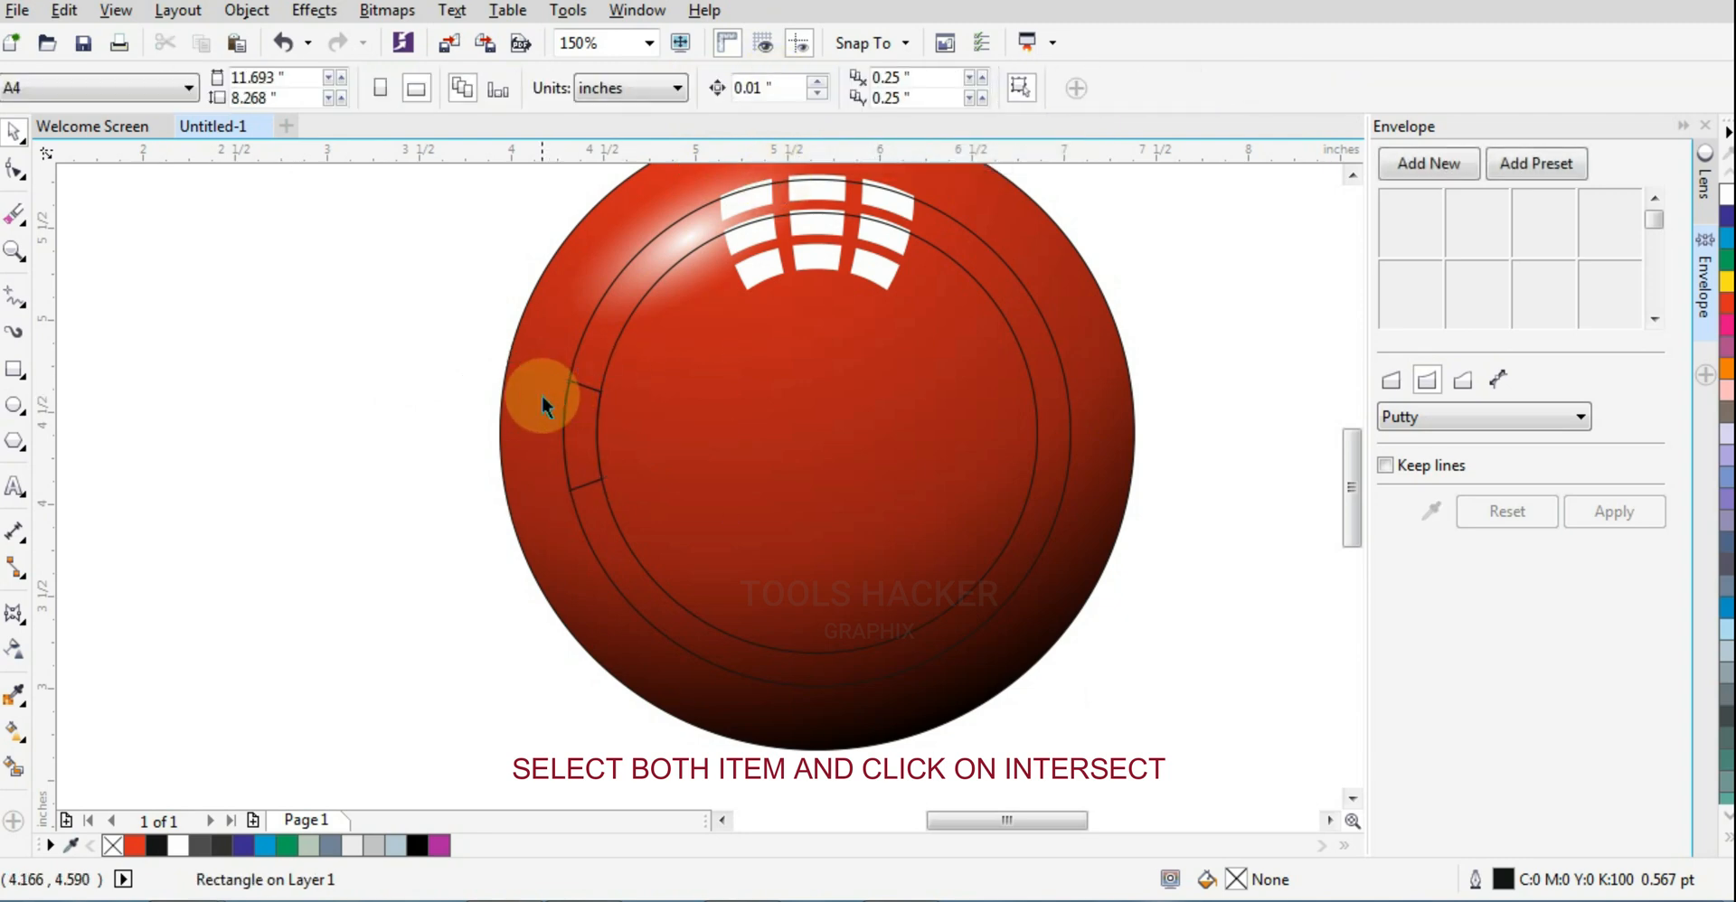
pyautogui.click(575, 398)
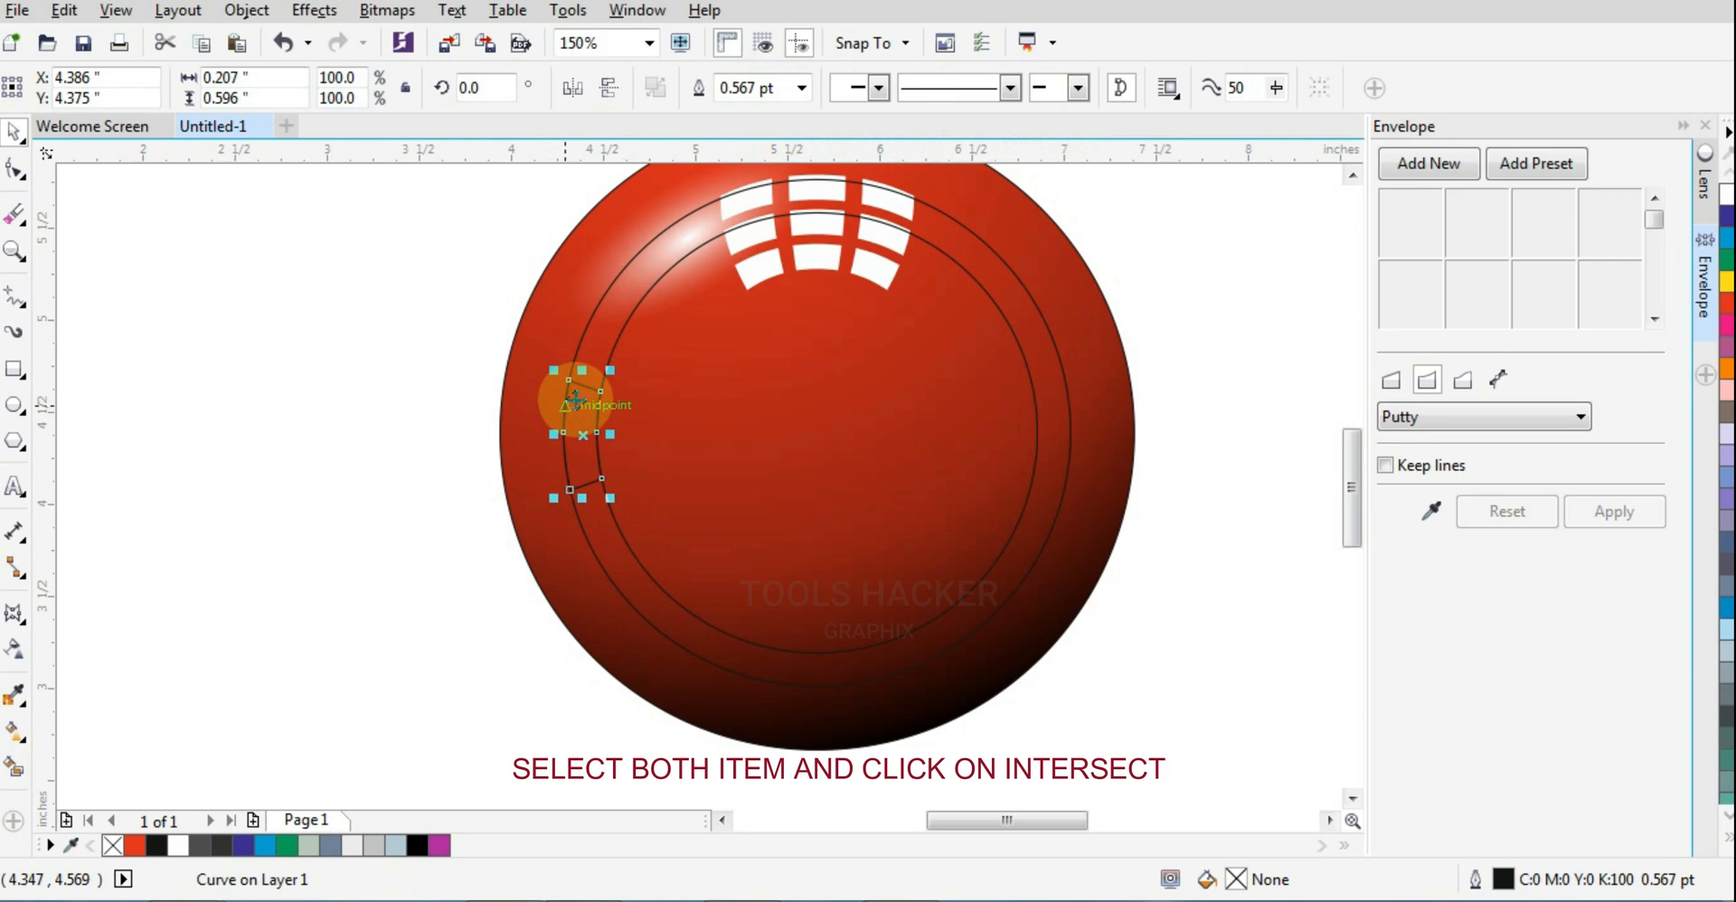
pyautogui.click(592, 344)
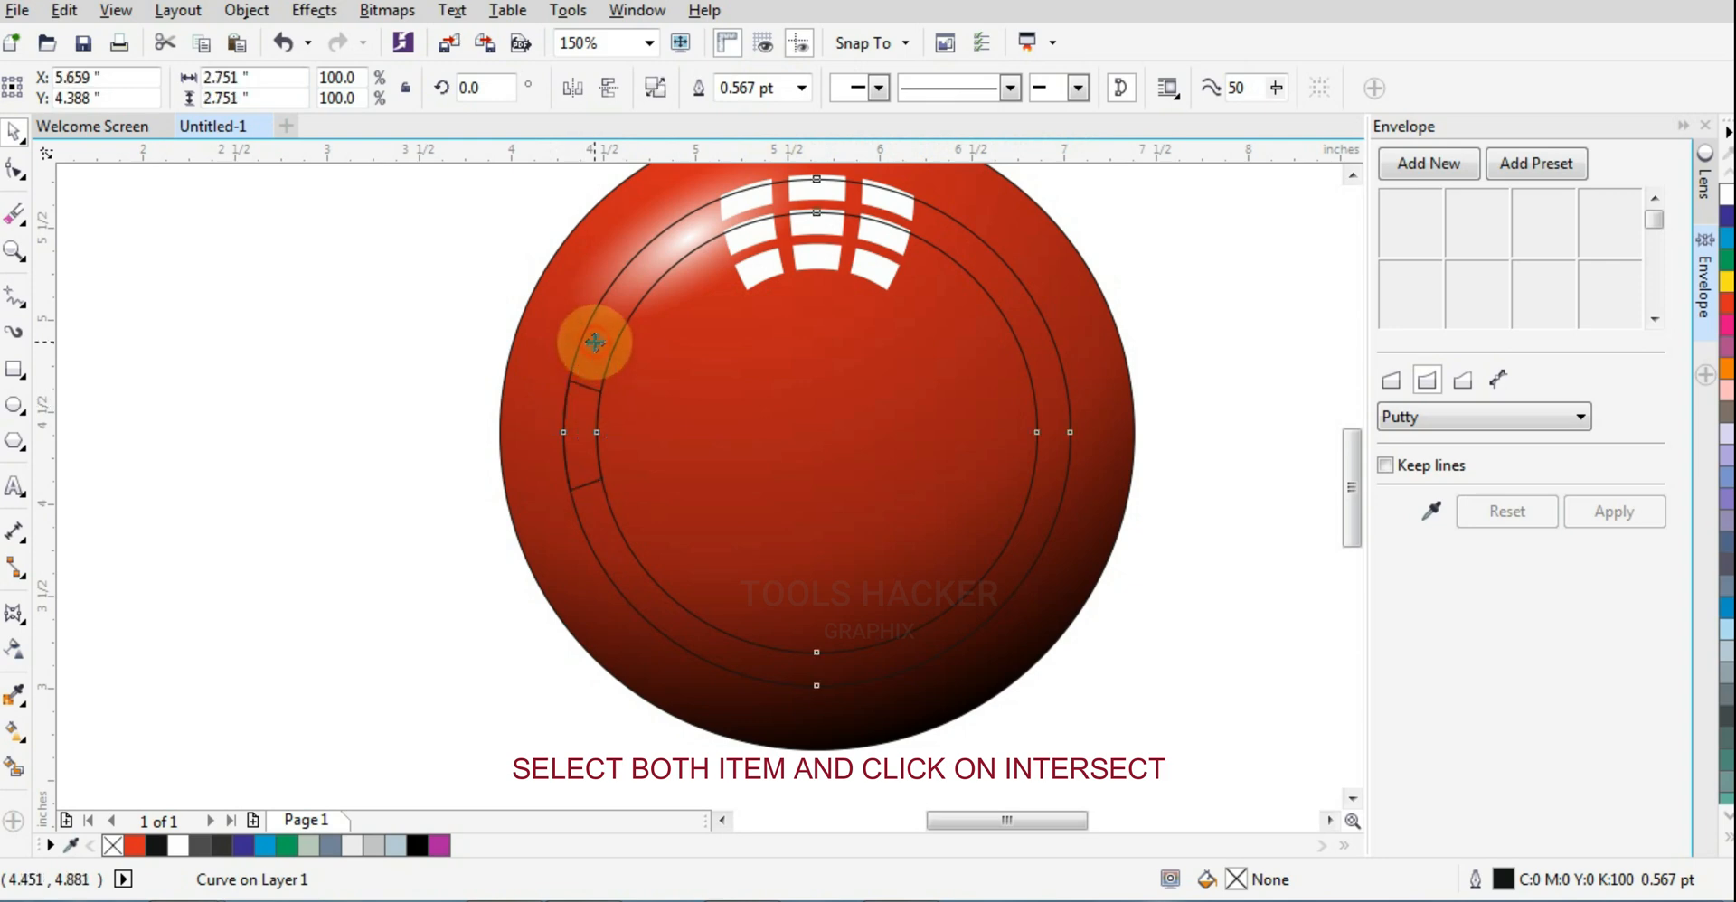
# Draw an upright ellipse about 0.2 by 0.47 inches within the ring's right side and fill it white
pyautogui.click(14, 405)
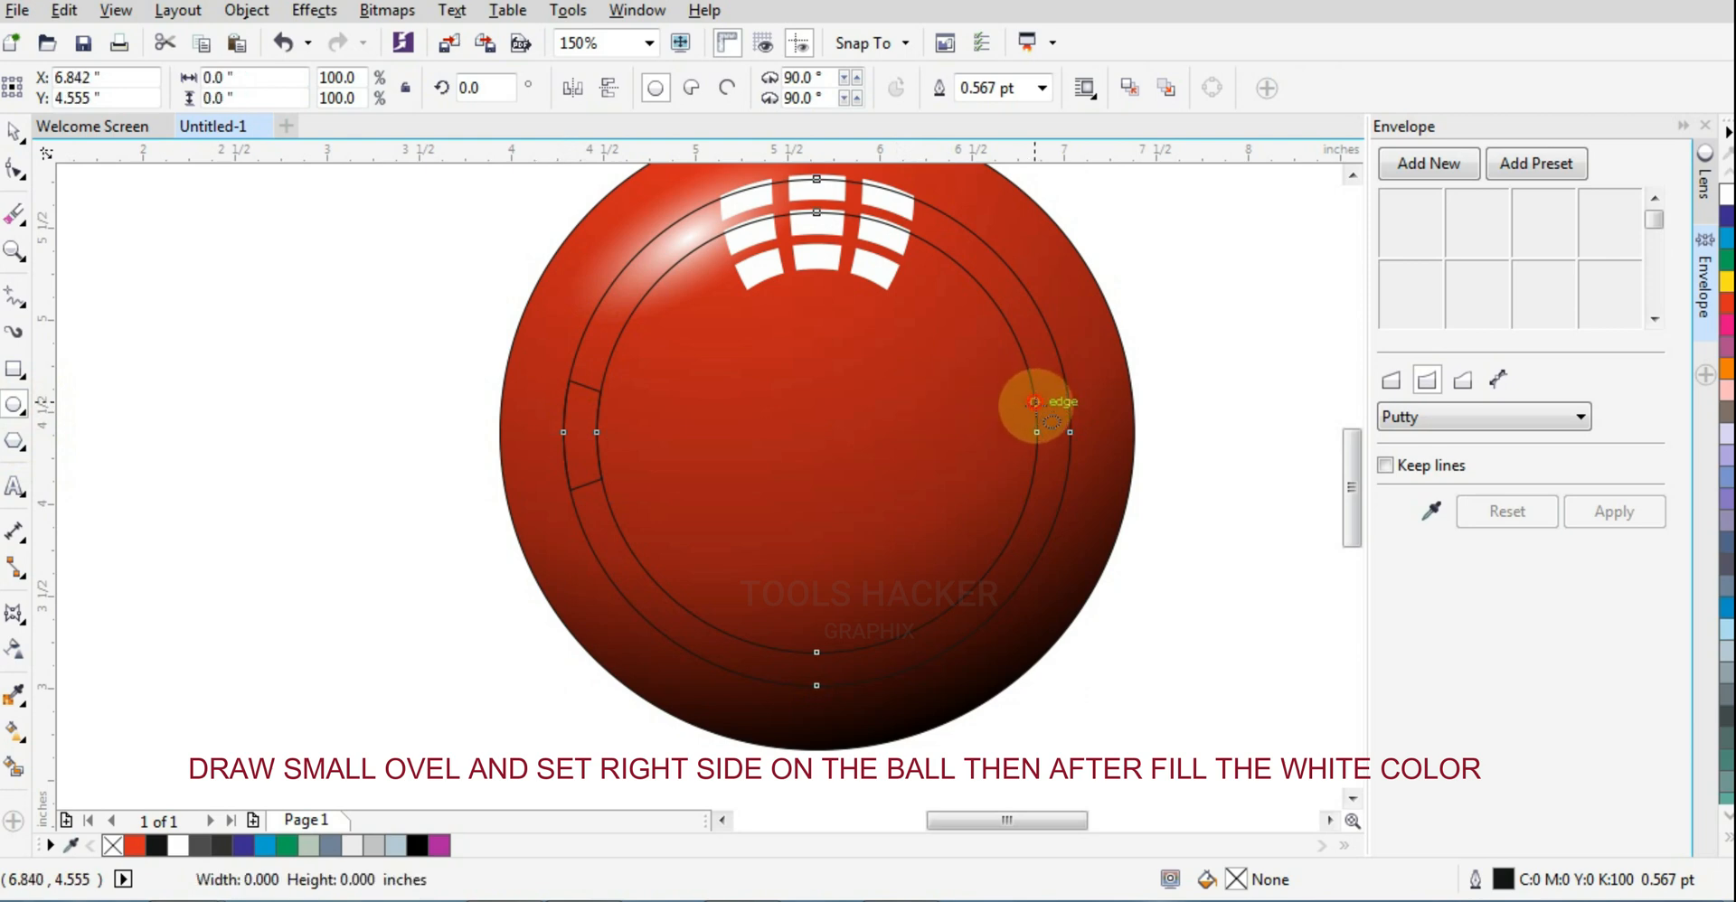
pyautogui.moveTo(1035, 402); pyautogui.dragTo(1074, 491)
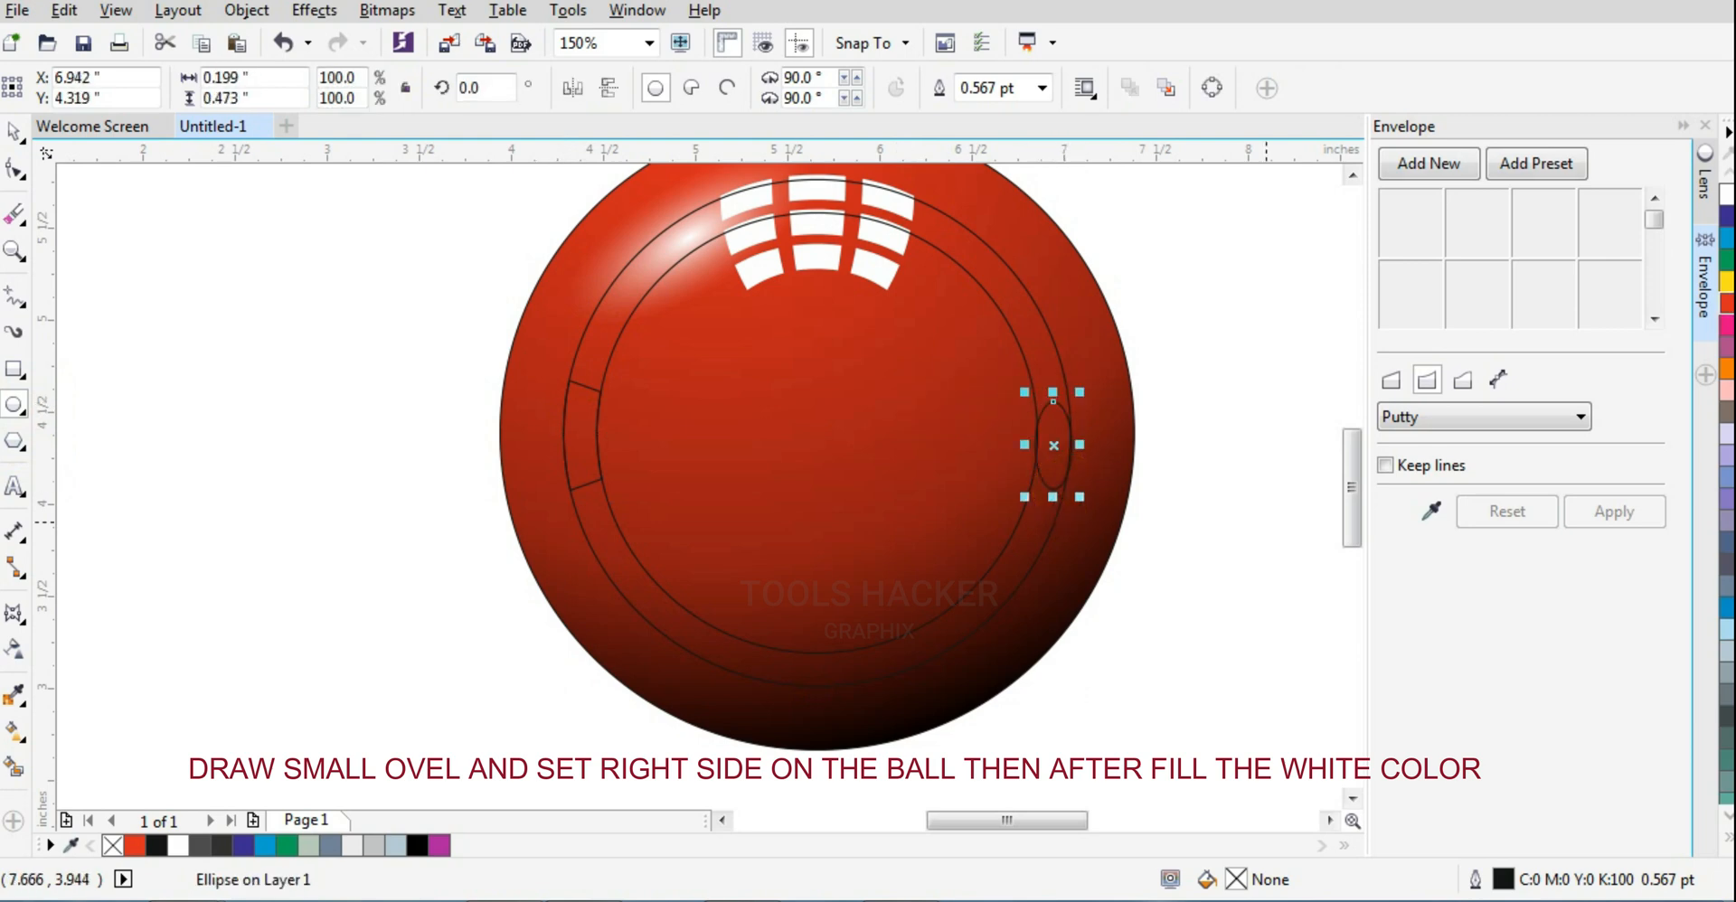
pyautogui.click(1722, 201)
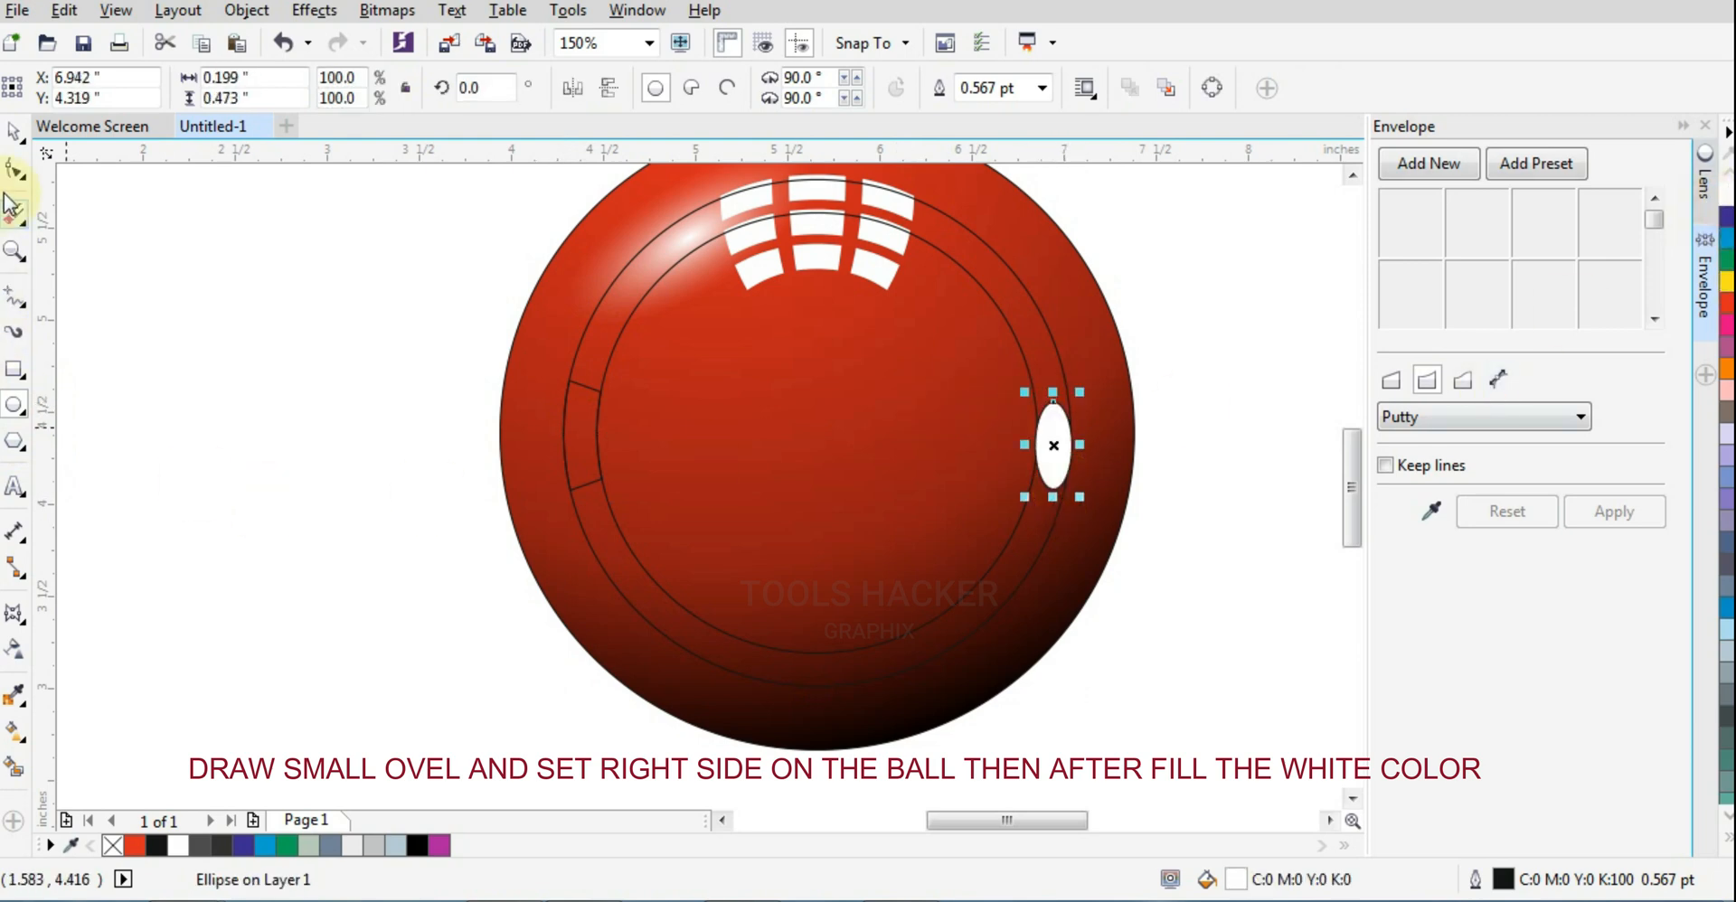
# Fill the intersected segment on the ring's left side with white
pyautogui.click(12, 134)
pyautogui.moveTo(407, 341); pyautogui.dragTo(750, 571)
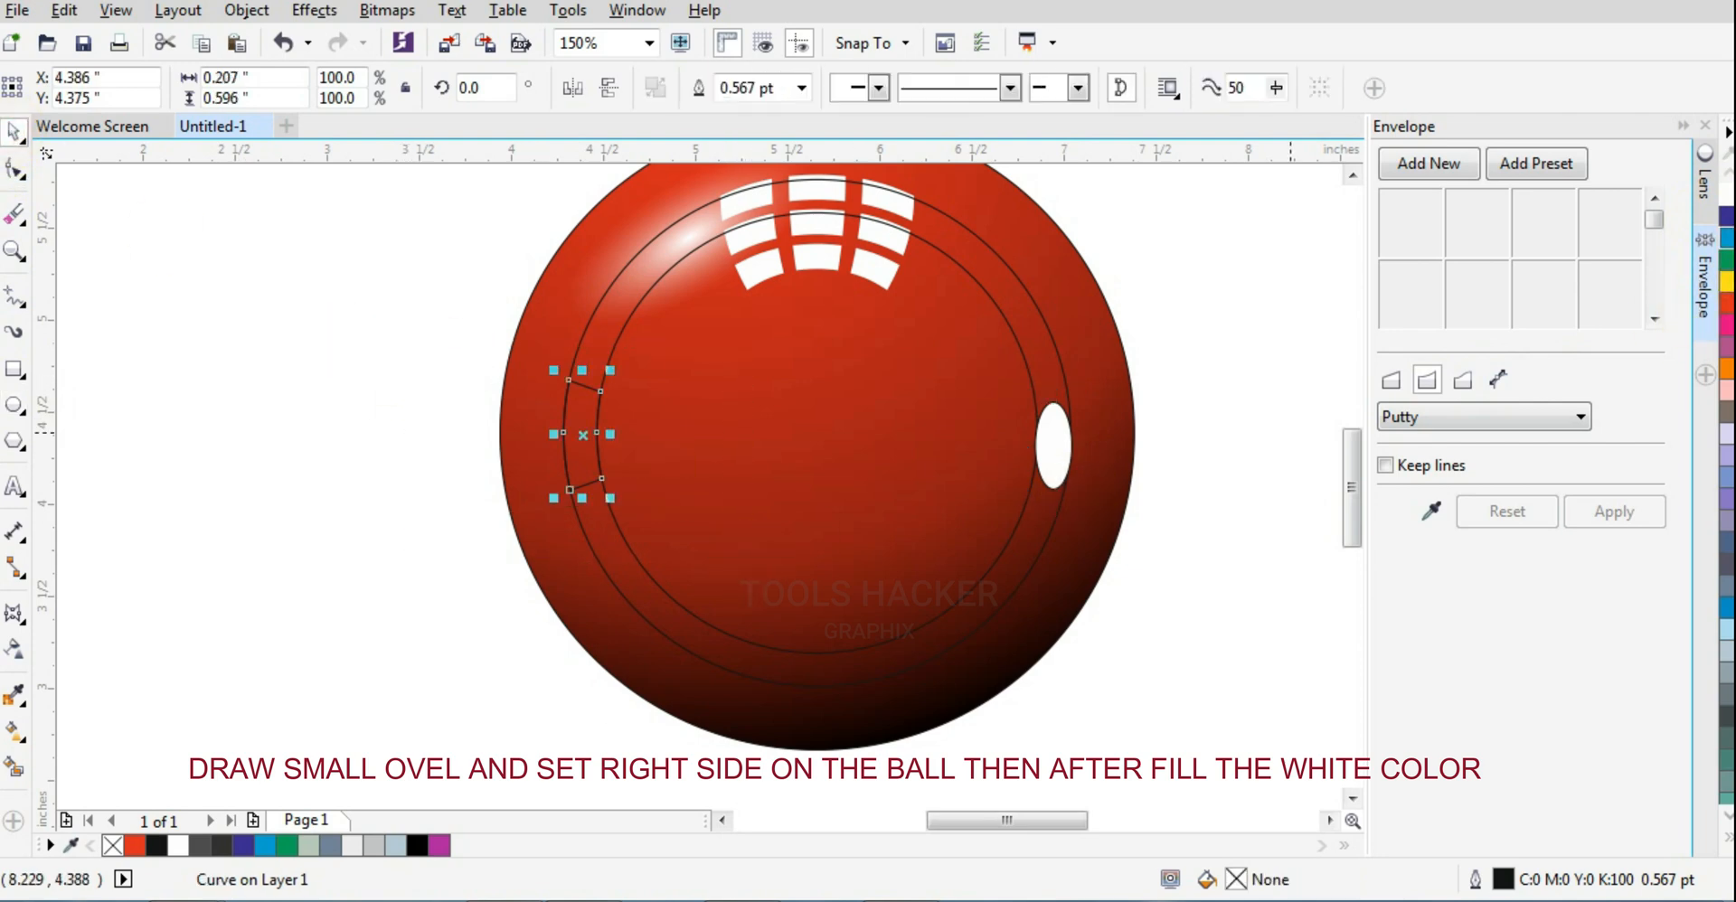
pyautogui.click(1725, 205)
# Delete the combined ring, keeping the two white side reflections
pyautogui.click(914, 613)
pyautogui.click(932, 620)
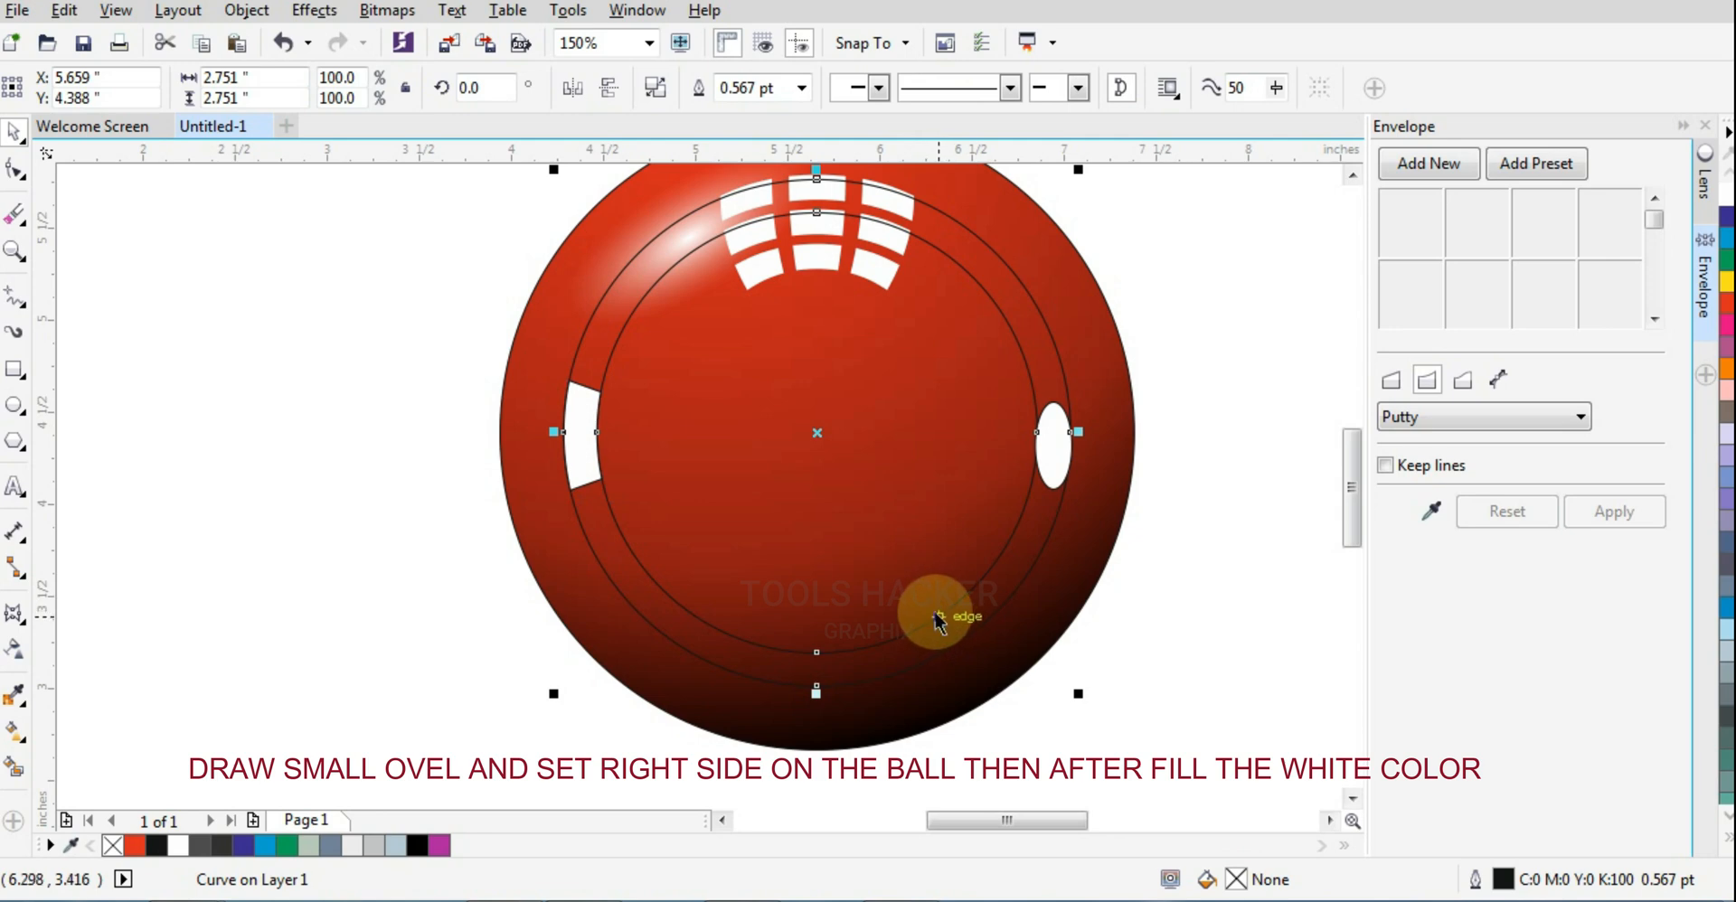
pyautogui.press('Delete')
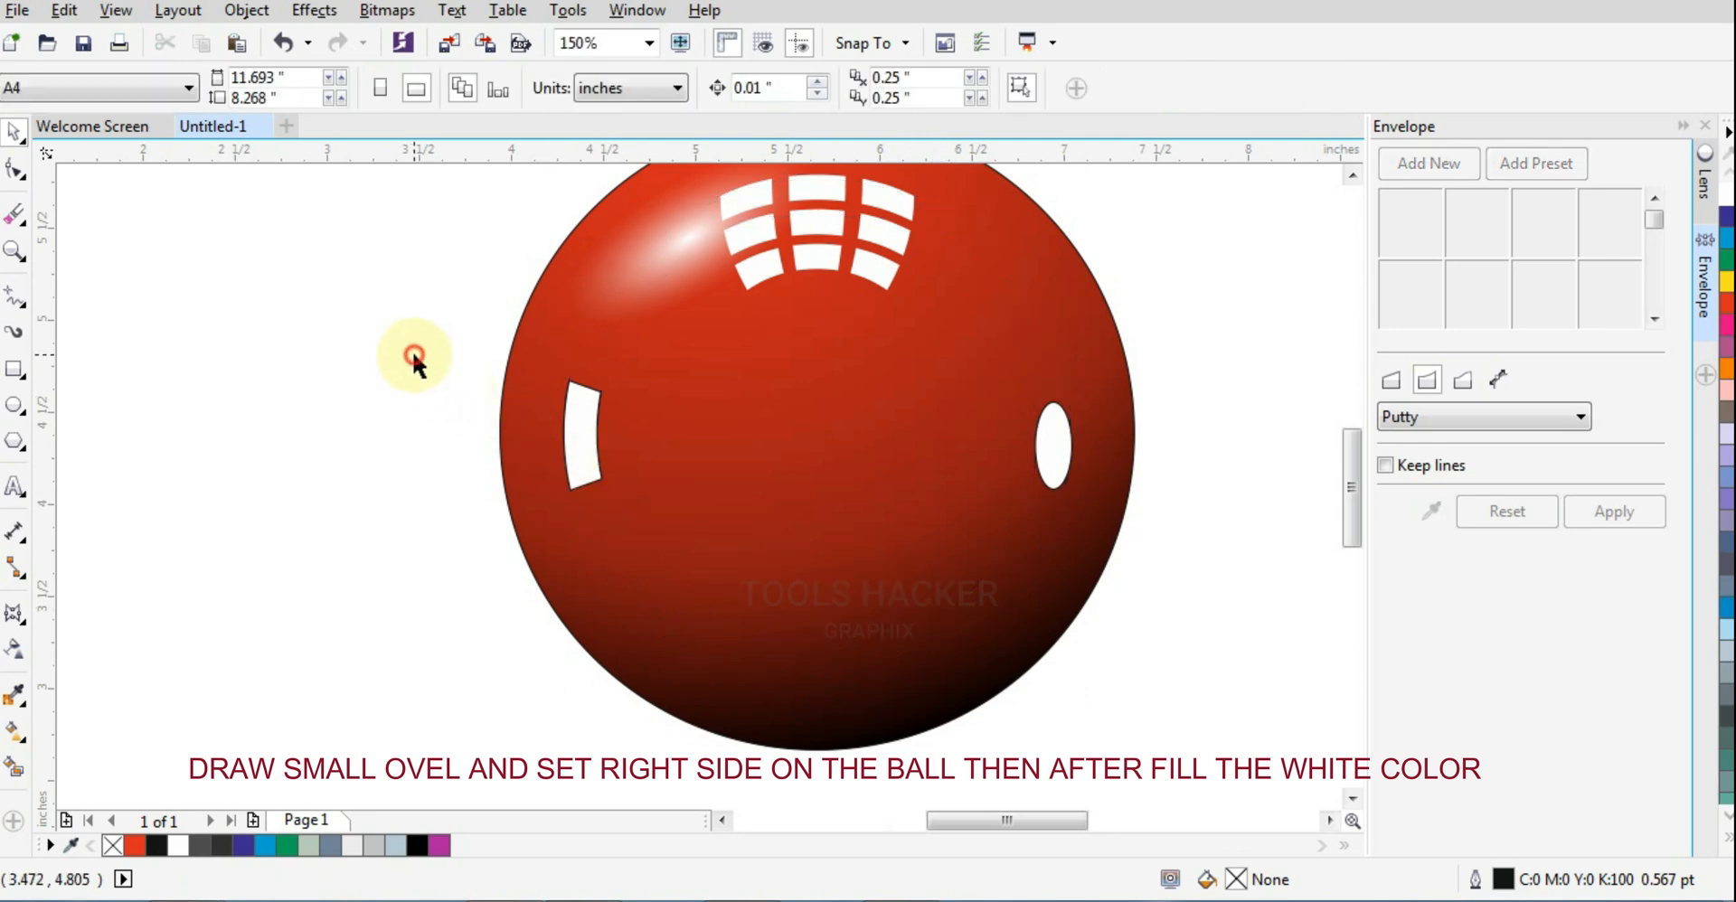
# Align the vertical centres of the two white side reflections and remove their outlines
pyautogui.moveTo(412, 350); pyautogui.dragTo(1162, 534)
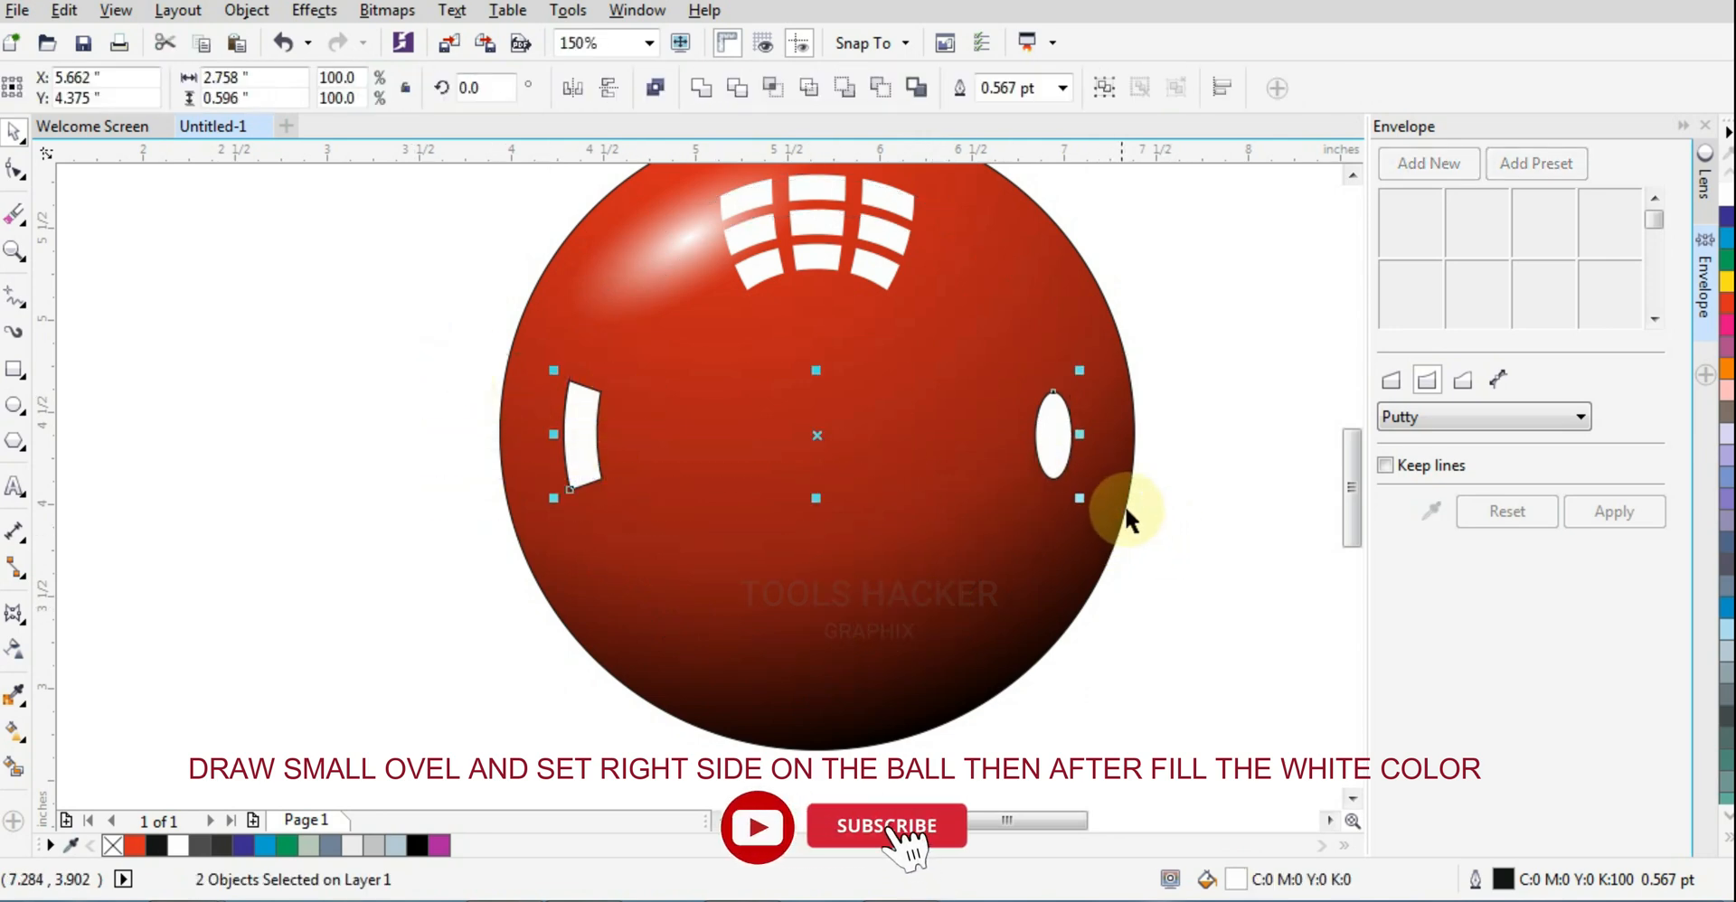
pyautogui.click(1725, 841)
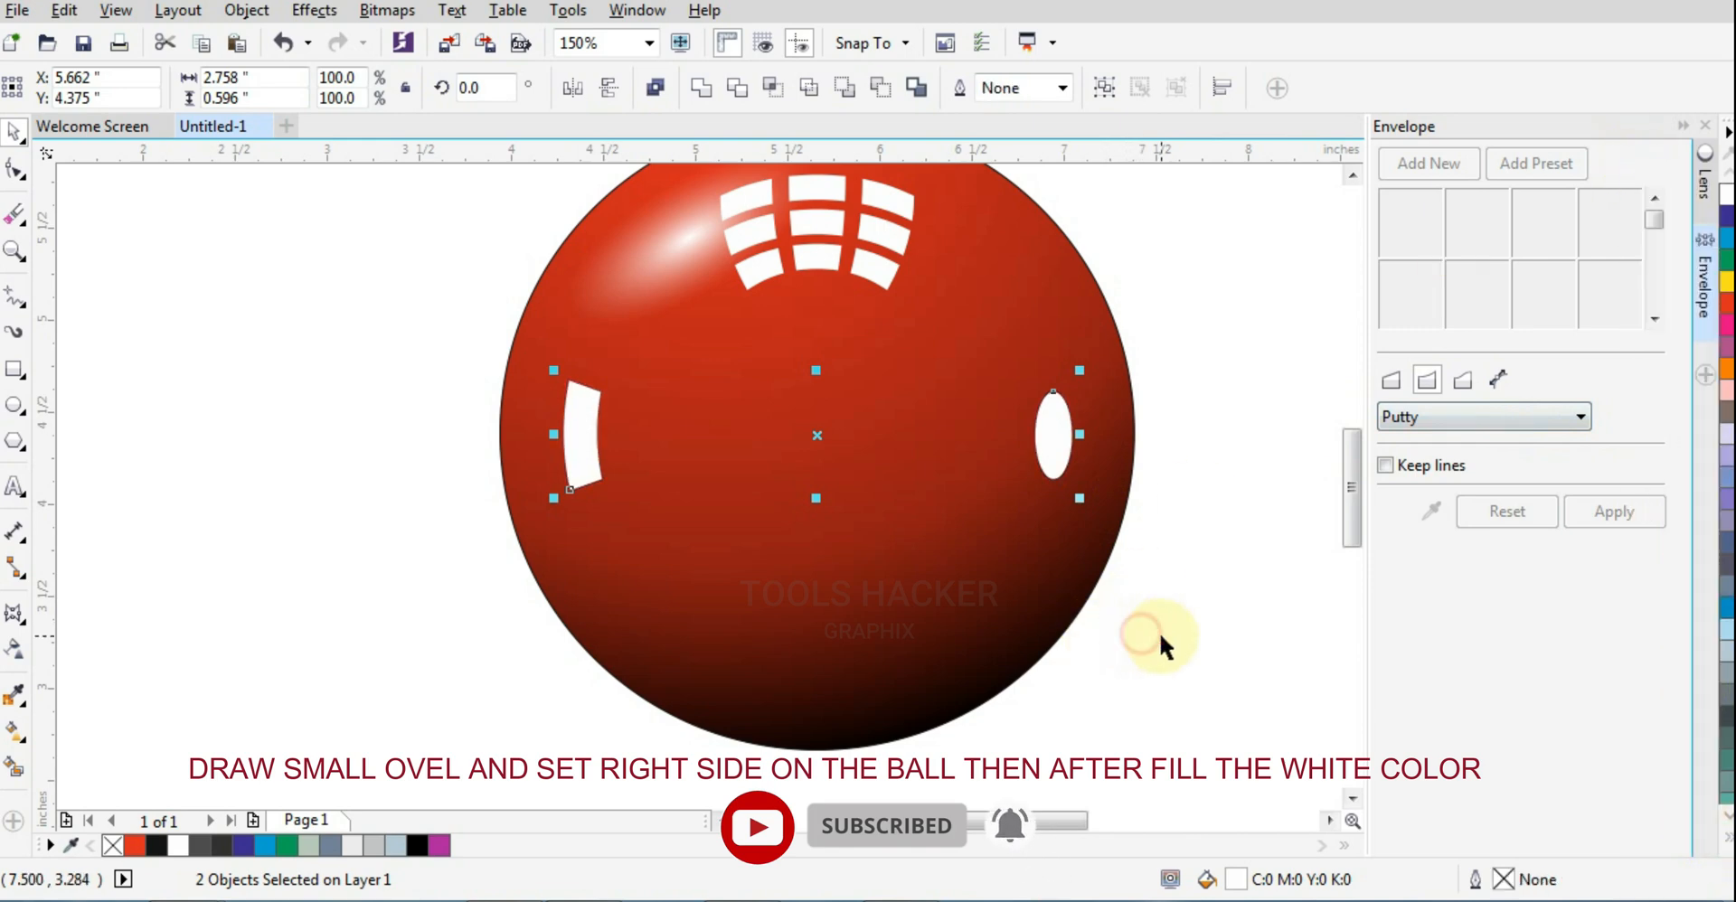
pyautogui.click(1159, 632)
pyautogui.scroll(-2, 1067, 671)
pyautogui.scroll(-2, 975, 586)
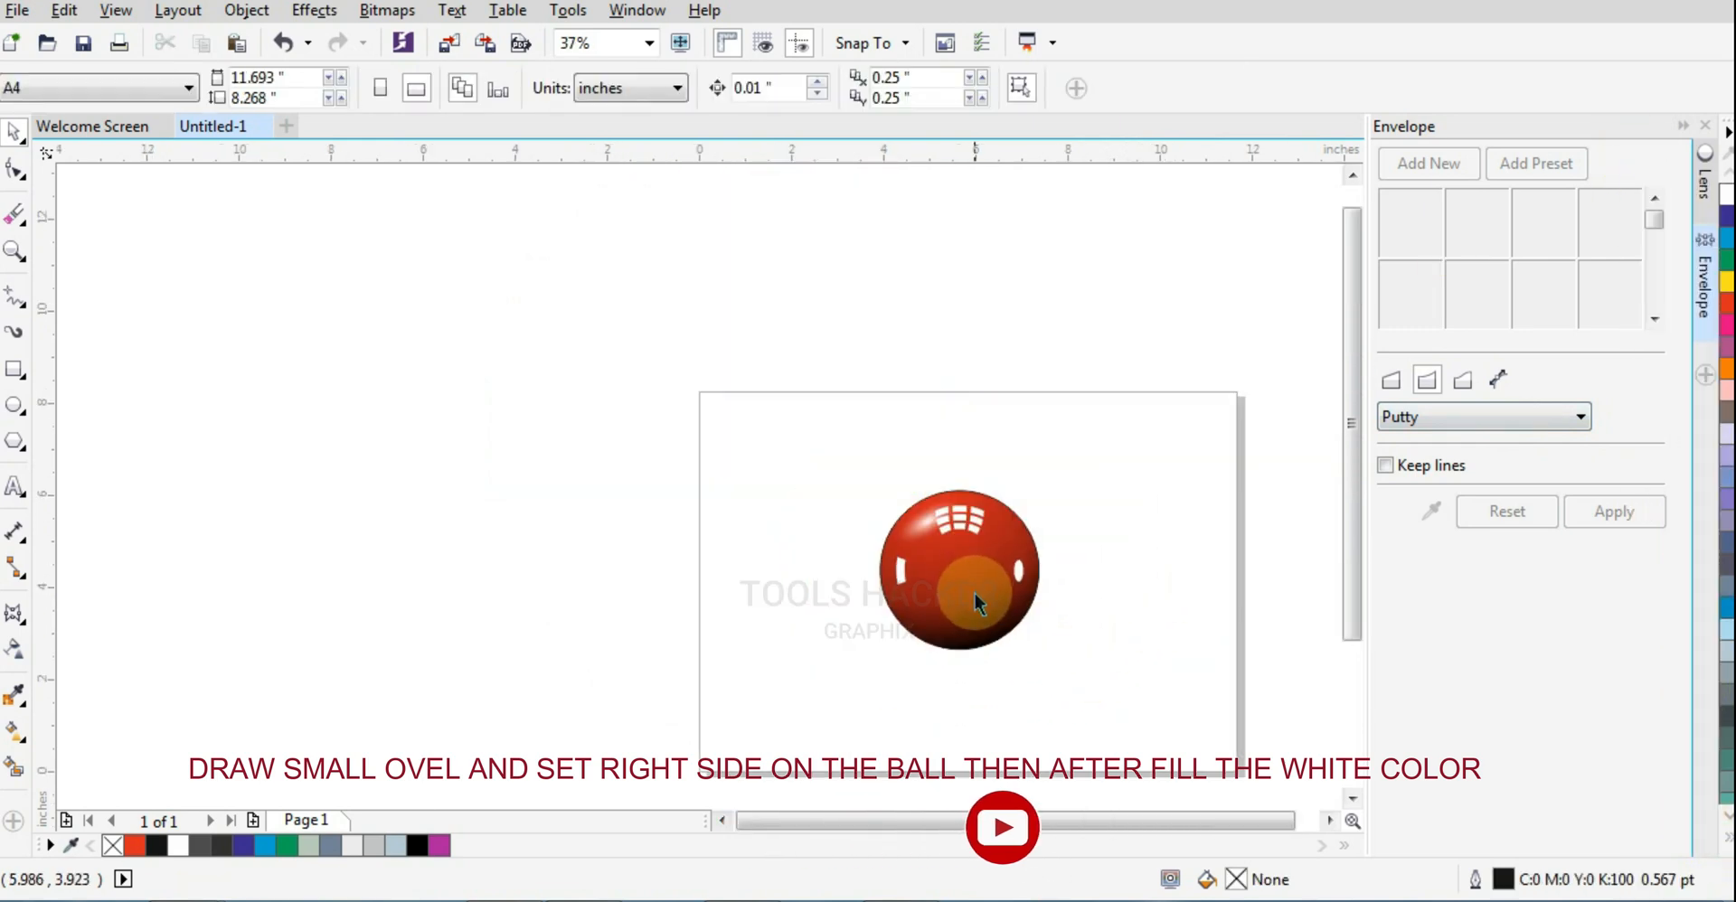
pyautogui.moveTo(1149, 418); pyautogui.dragTo(832, 687)
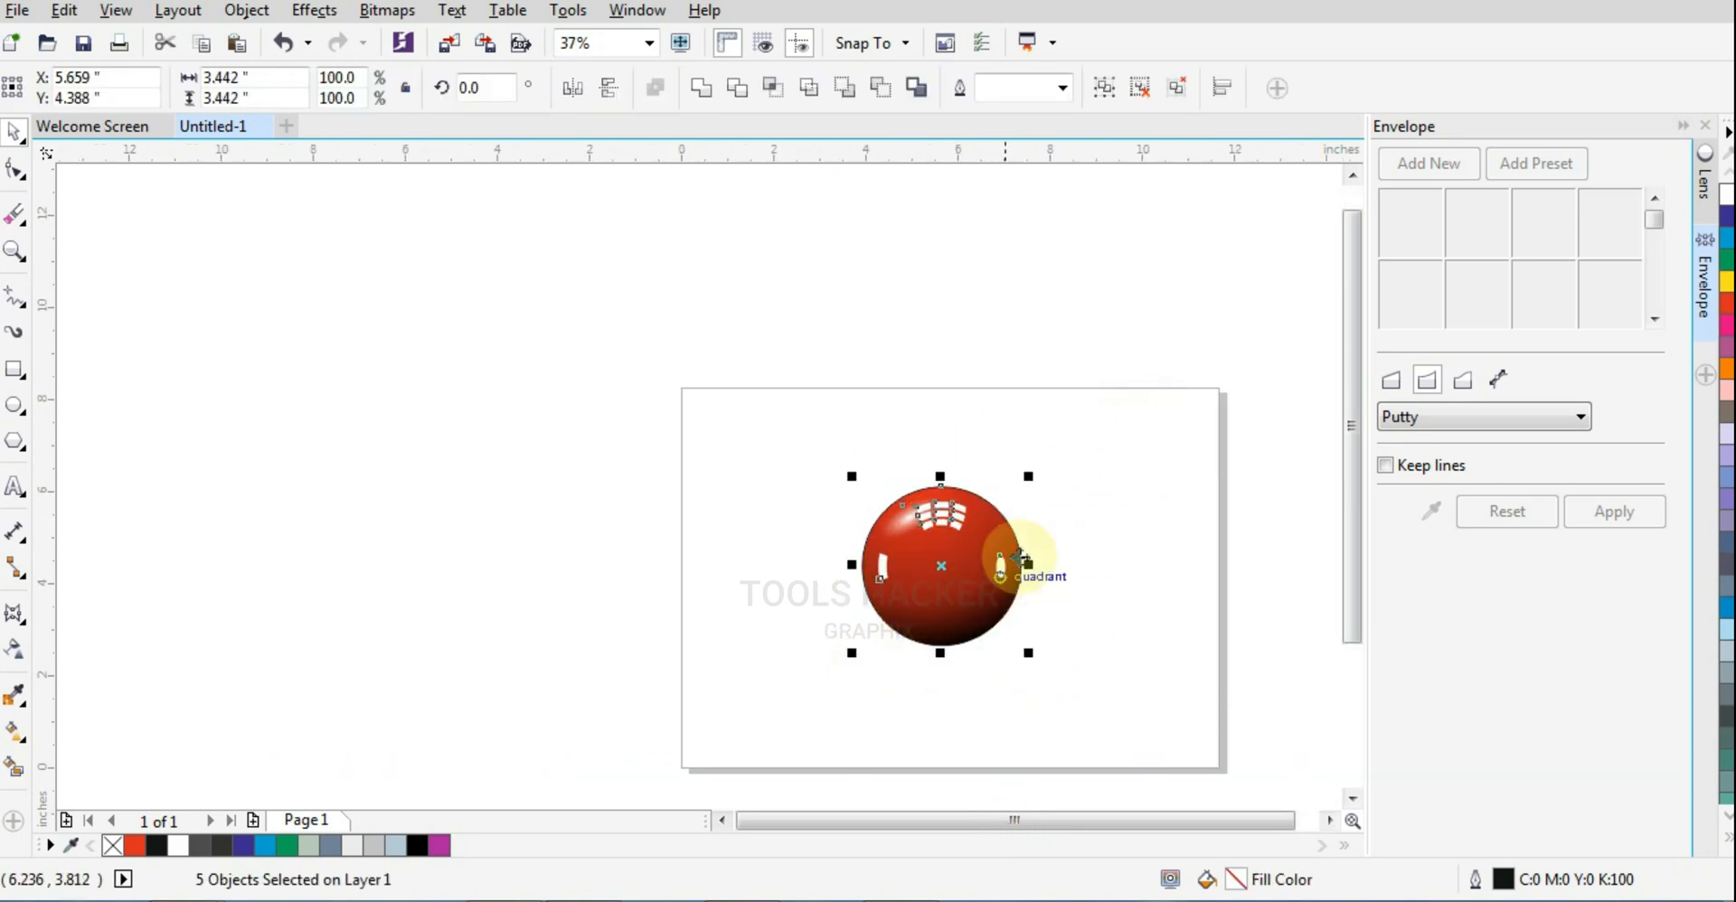
pyautogui.click(1089, 497)
# Move the soft highlight's rotation centre to the ball's centre and rotate the highlight counterclockwise to about 41 degrees
pyautogui.scroll(2, 913, 542)
pyautogui.click(892, 519)
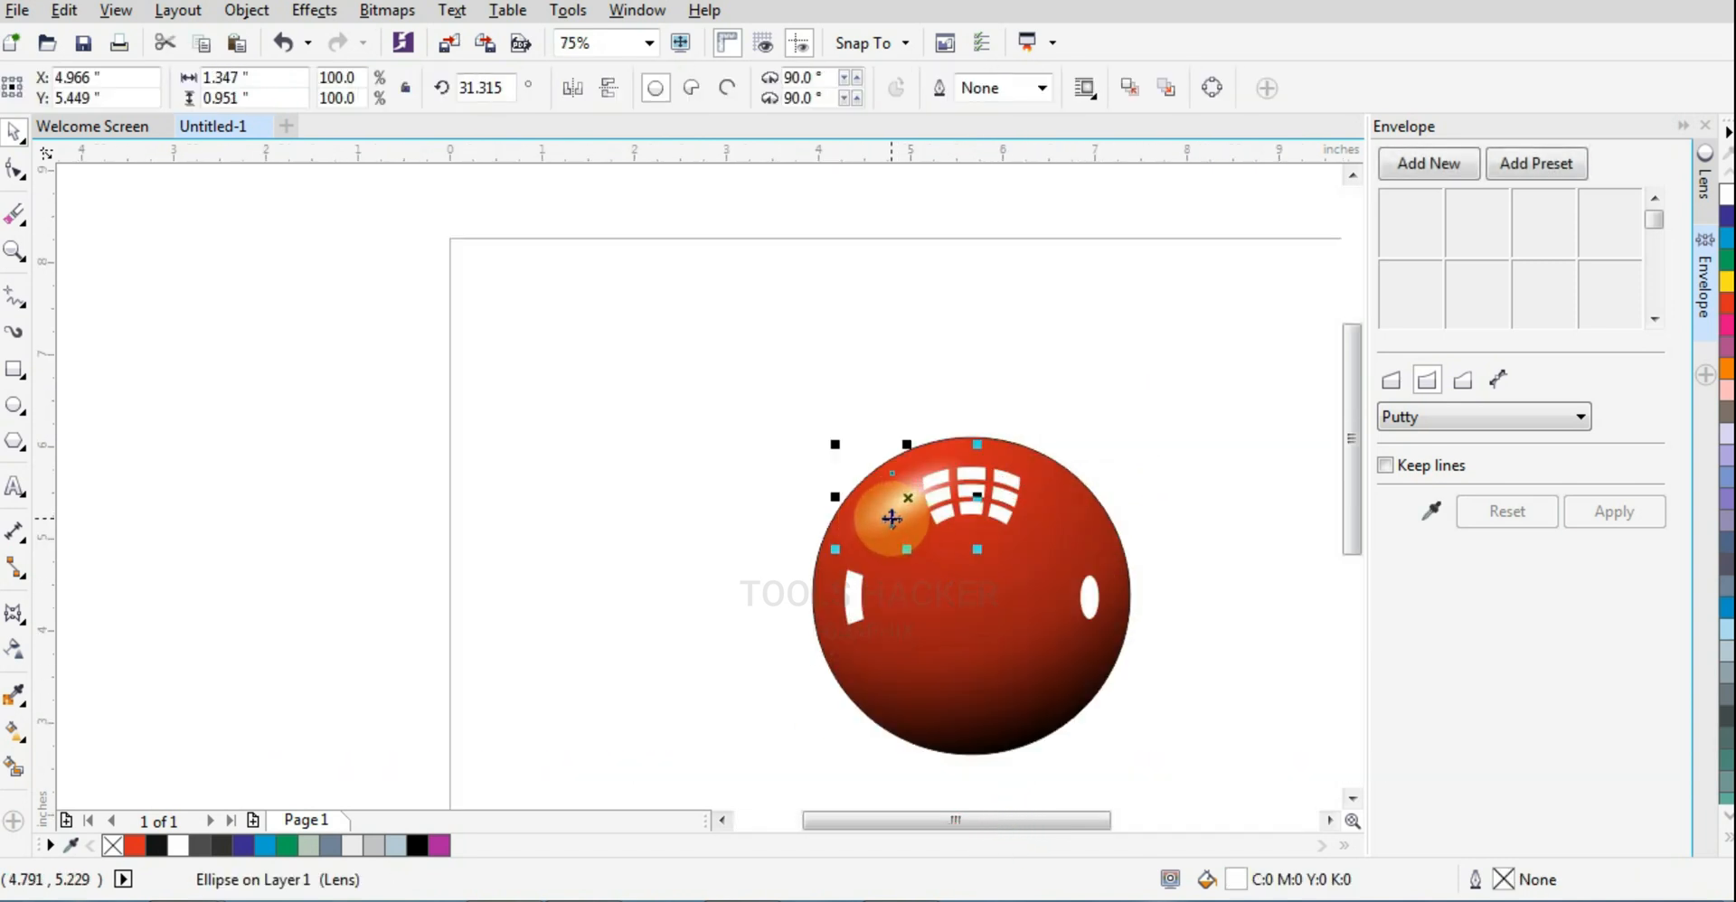
pyautogui.click(892, 519)
pyautogui.moveTo(907, 498); pyautogui.dragTo(978, 599)
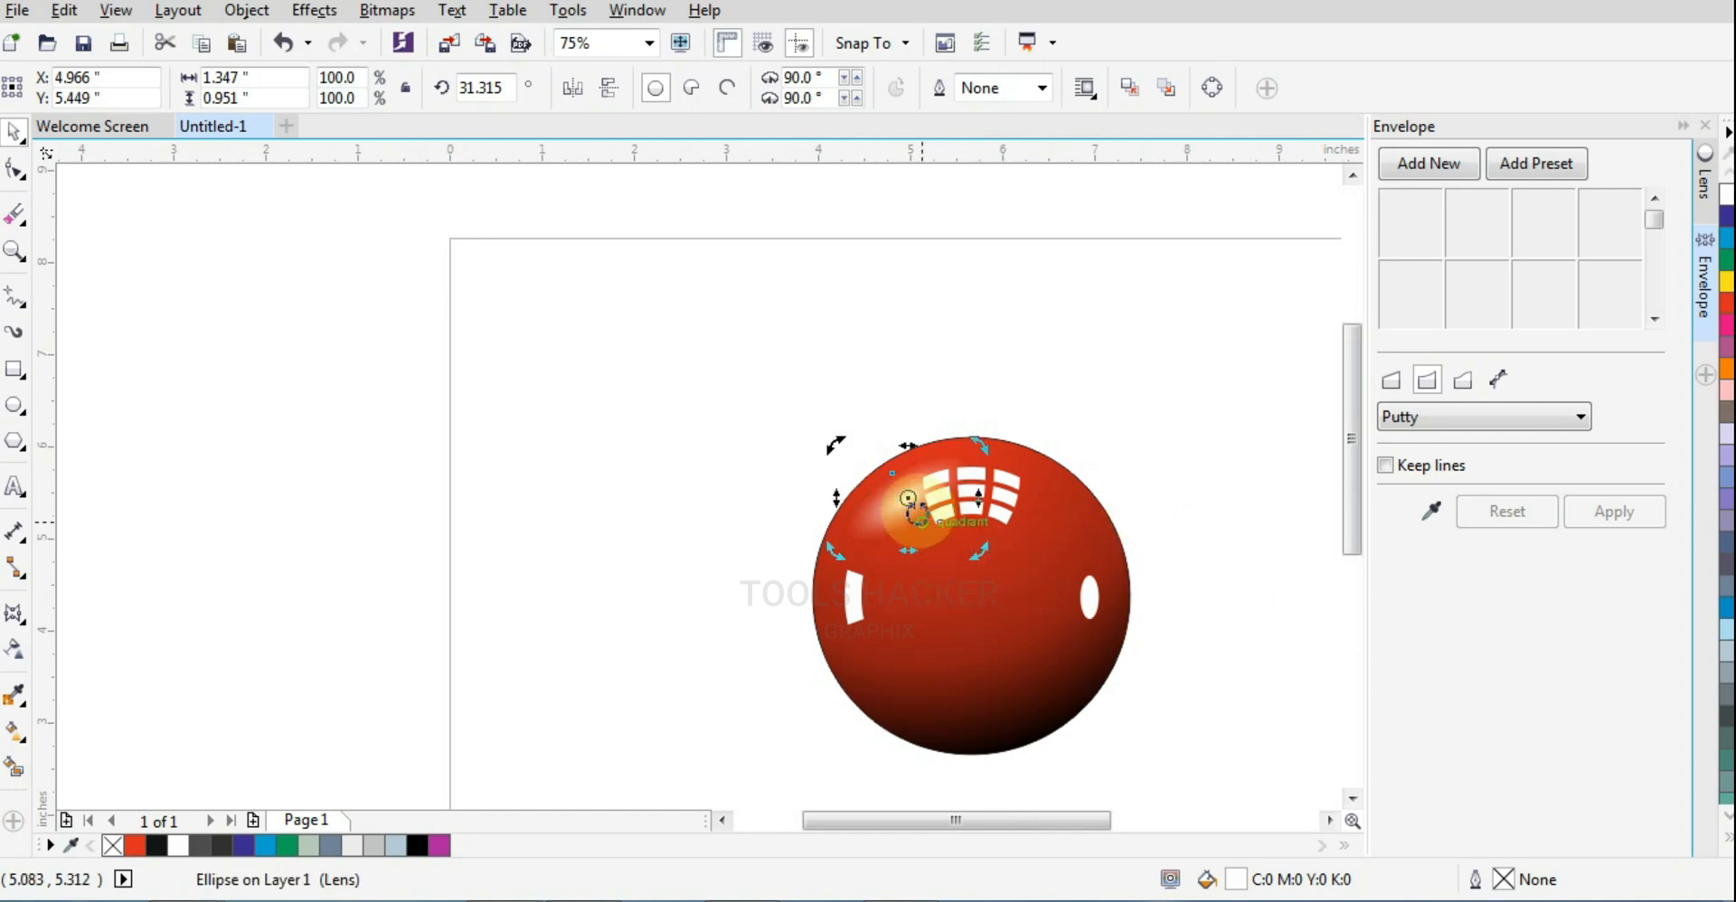
pyautogui.moveTo(907, 497)
pyautogui.mouseDown()
pyautogui.moveTo(979, 610)
pyautogui.moveTo(971, 597)
pyautogui.mouseUp()
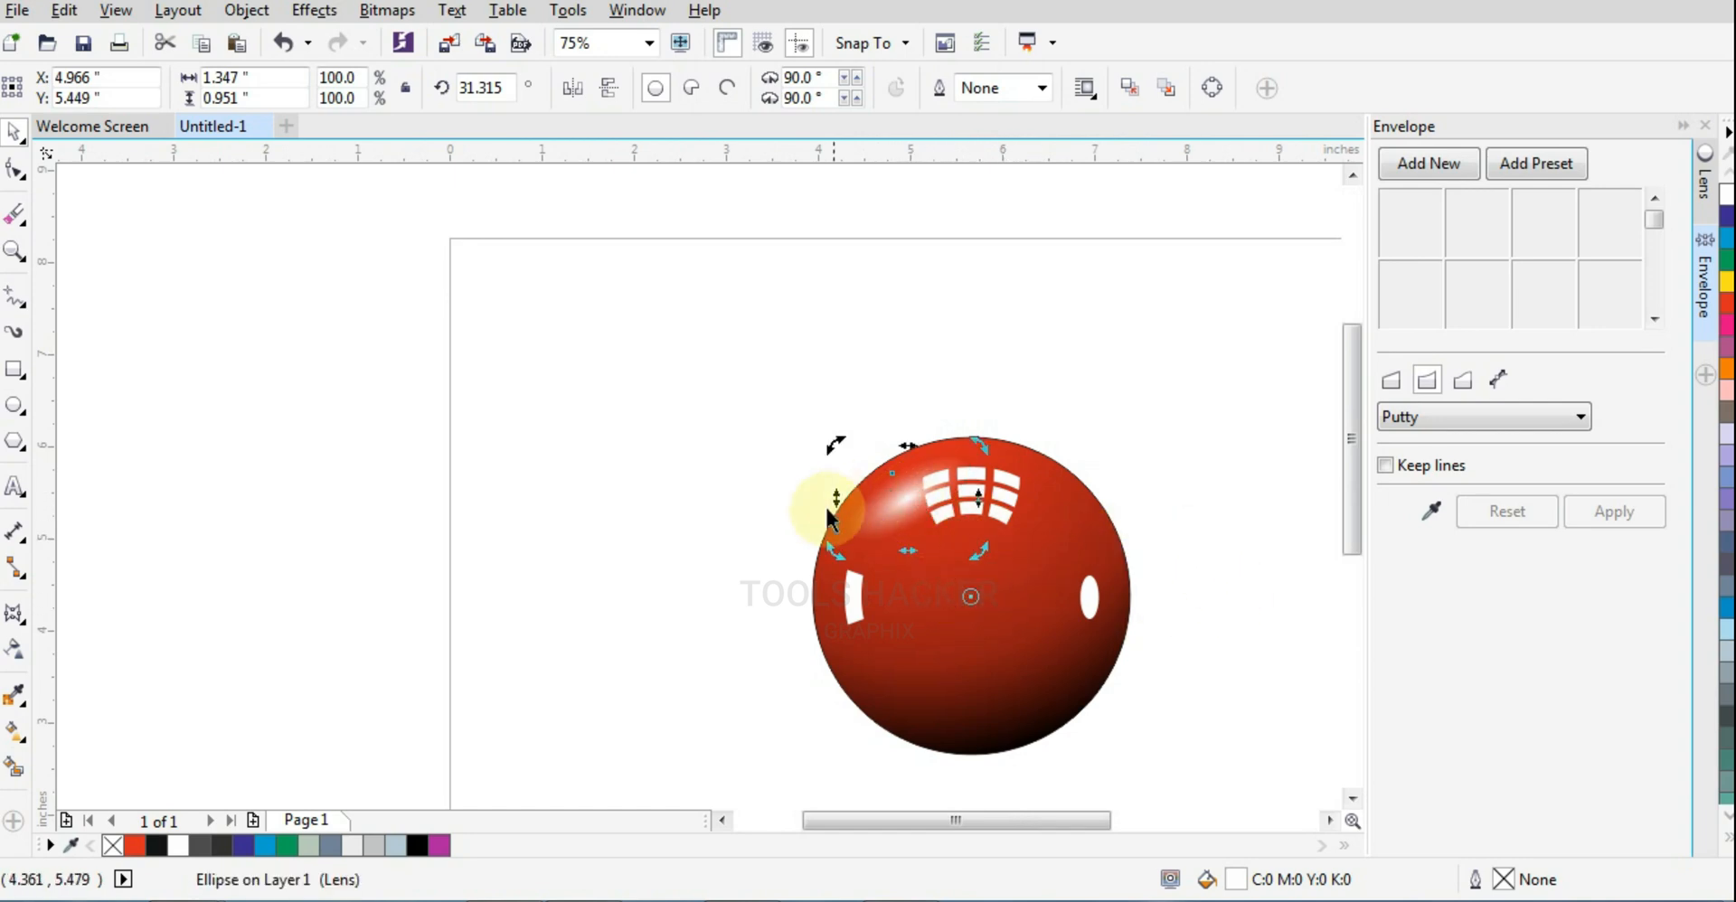
pyautogui.moveTo(832, 450); pyautogui.dragTo(810, 472)
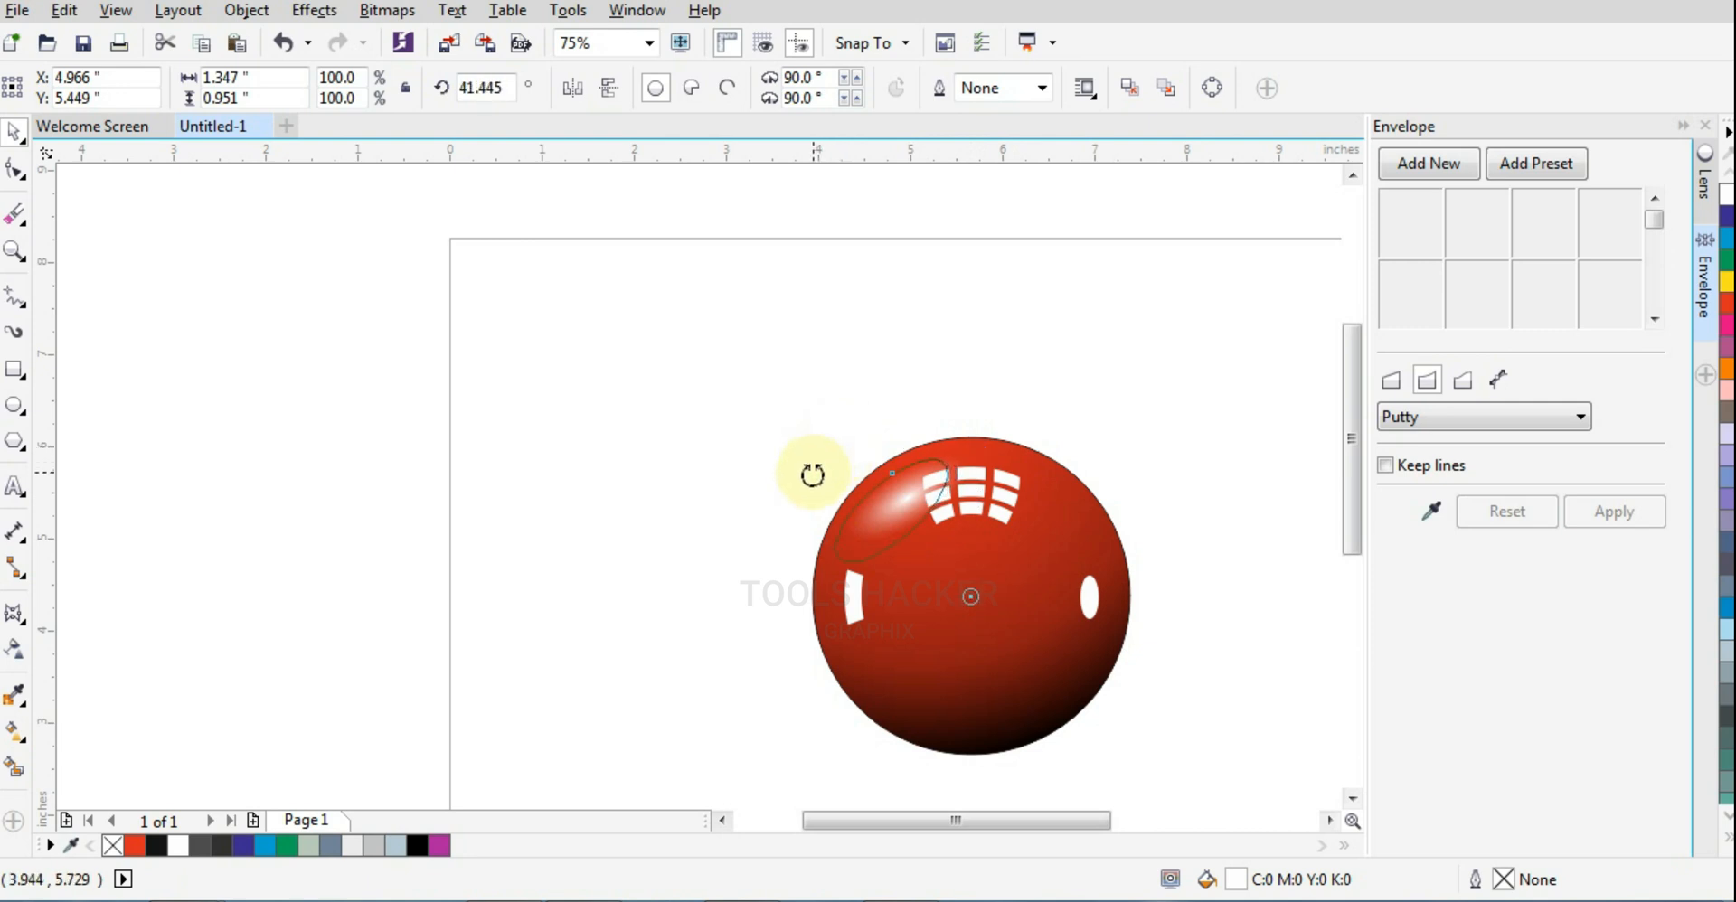
pyautogui.click(1210, 456)
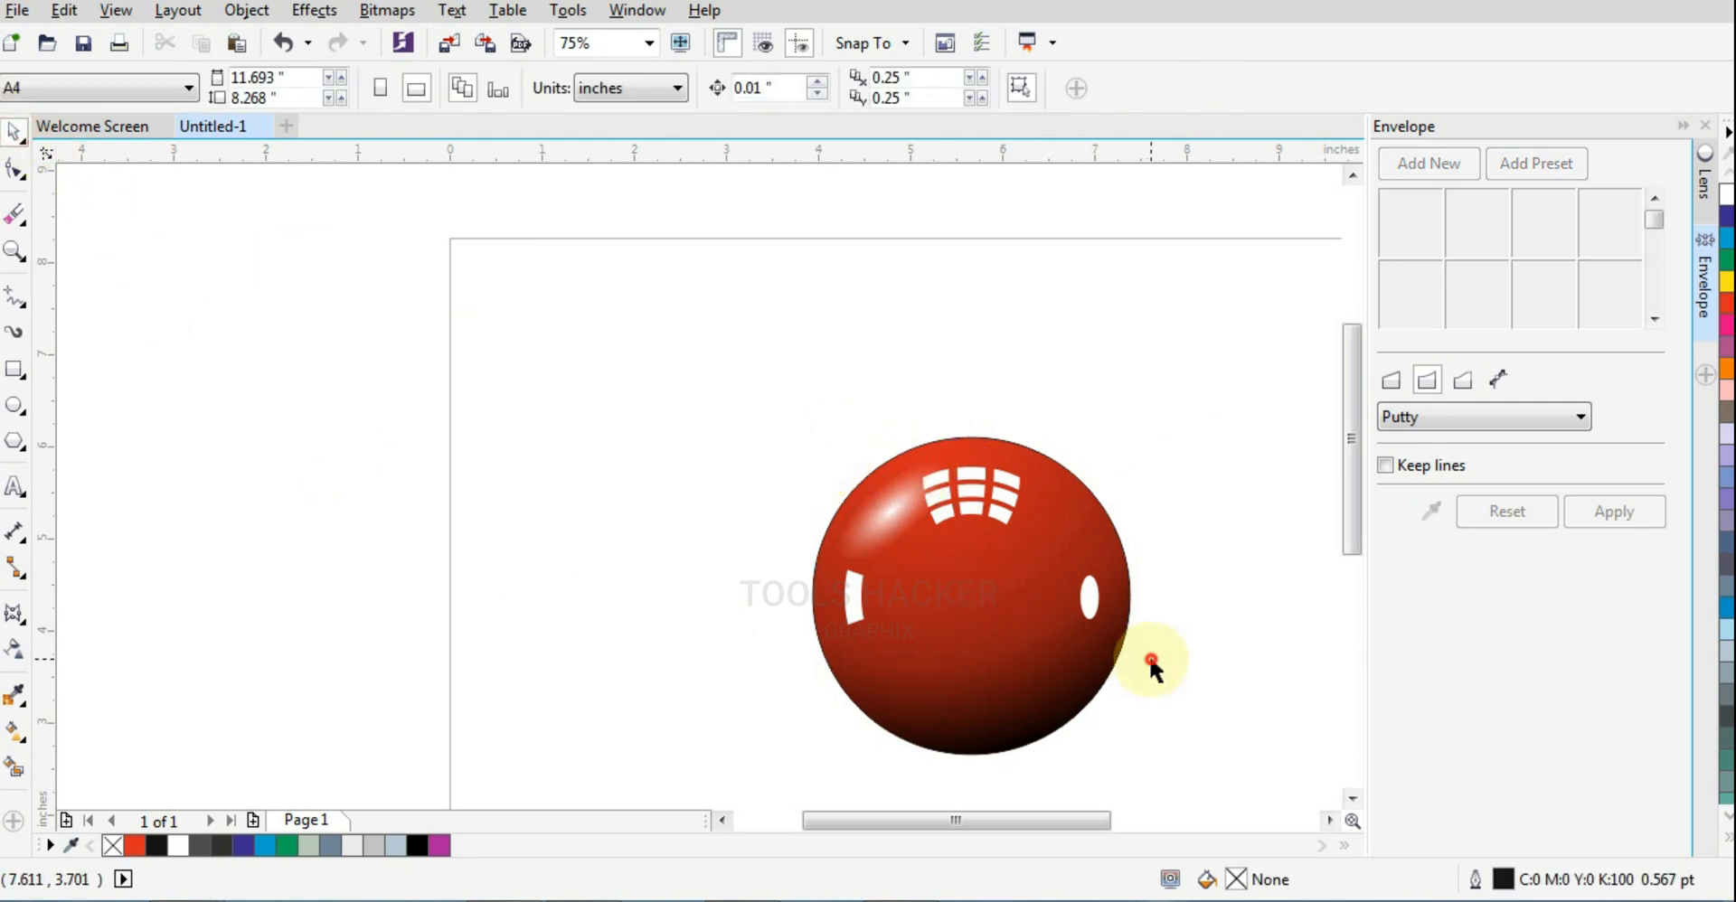
# Remove the ball's outline and collapse the Envelope settings
pyautogui.click(965, 573)
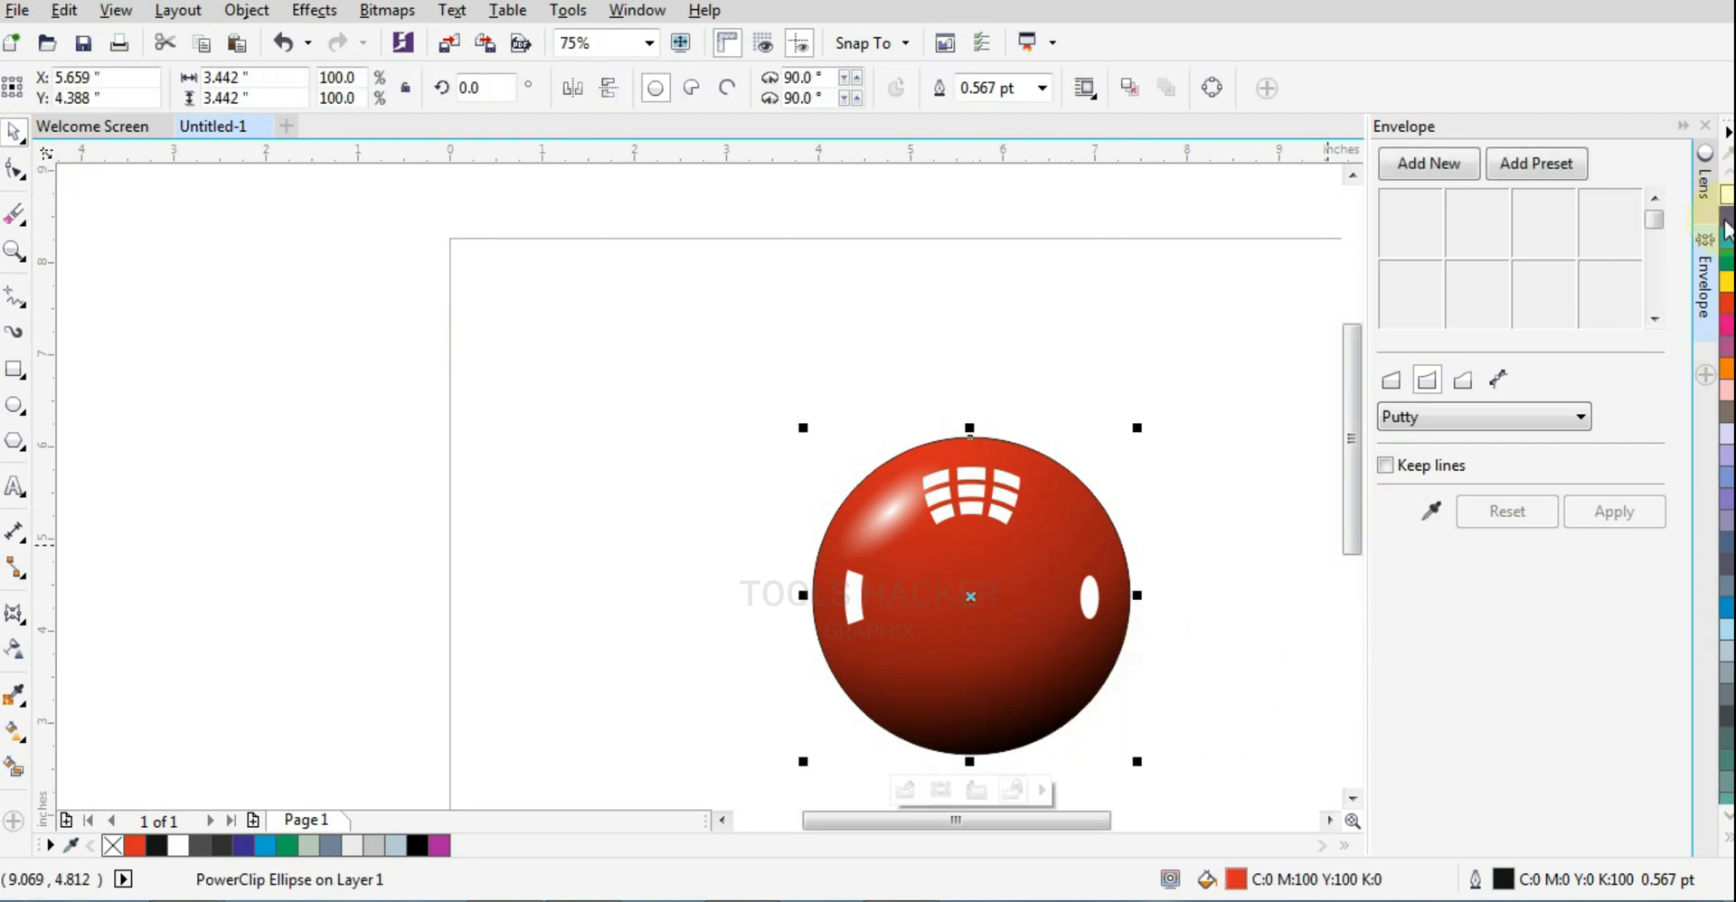
pyautogui.click(1726, 855)
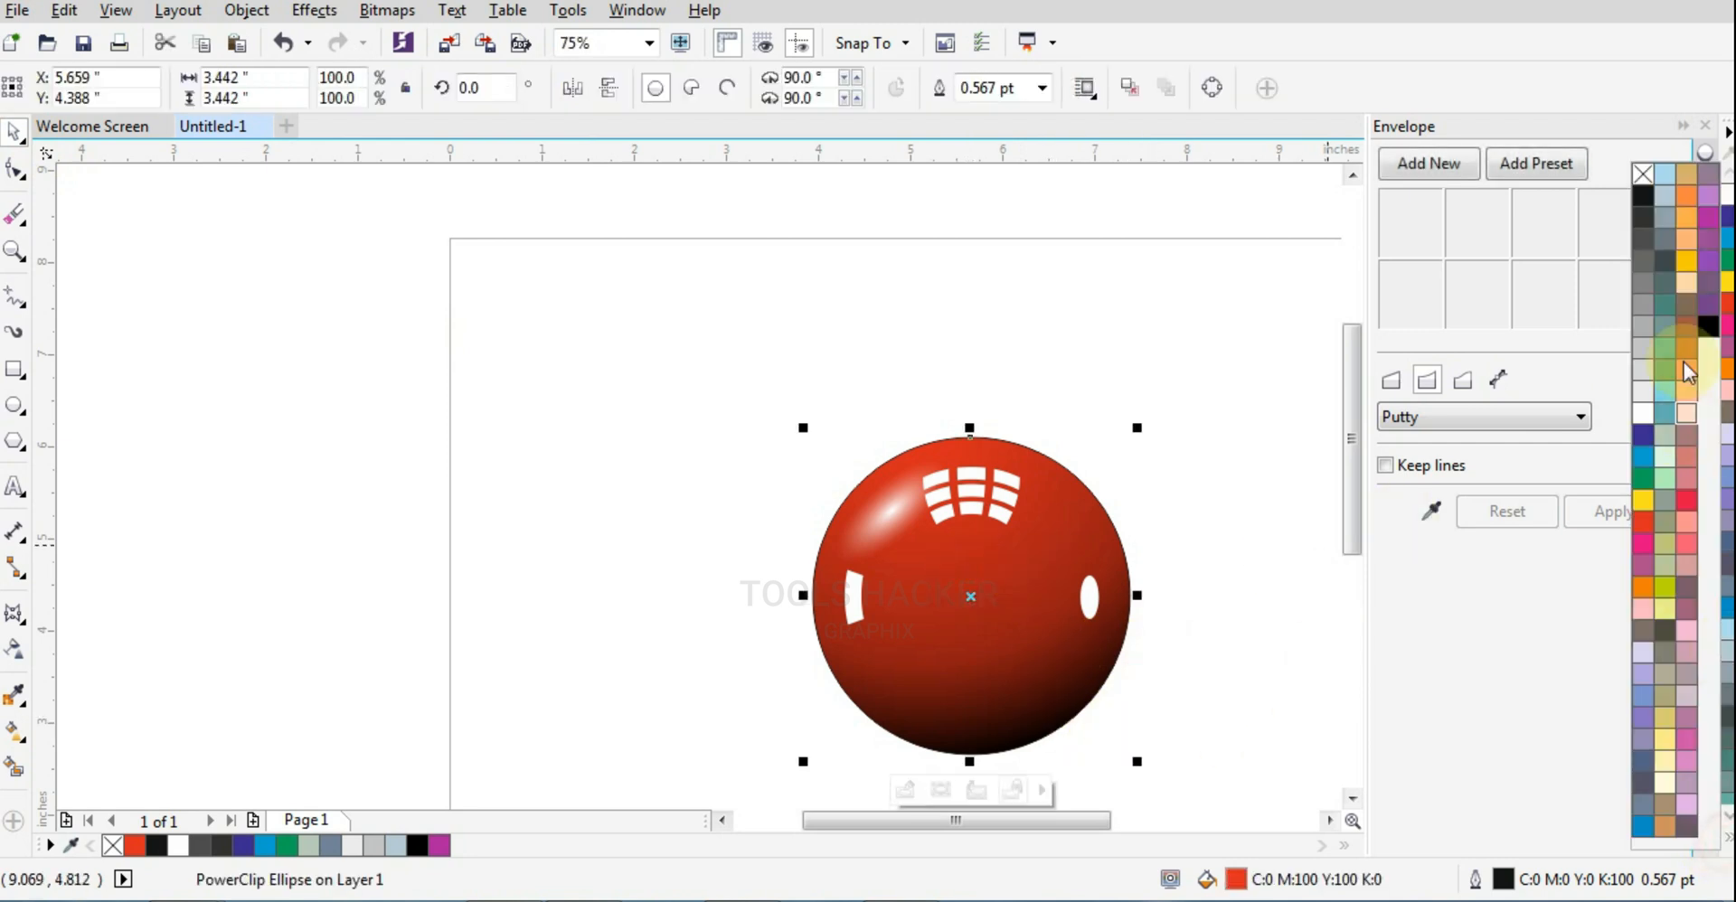
pyautogui.rightClick(1644, 172)
pyautogui.click(1215, 429)
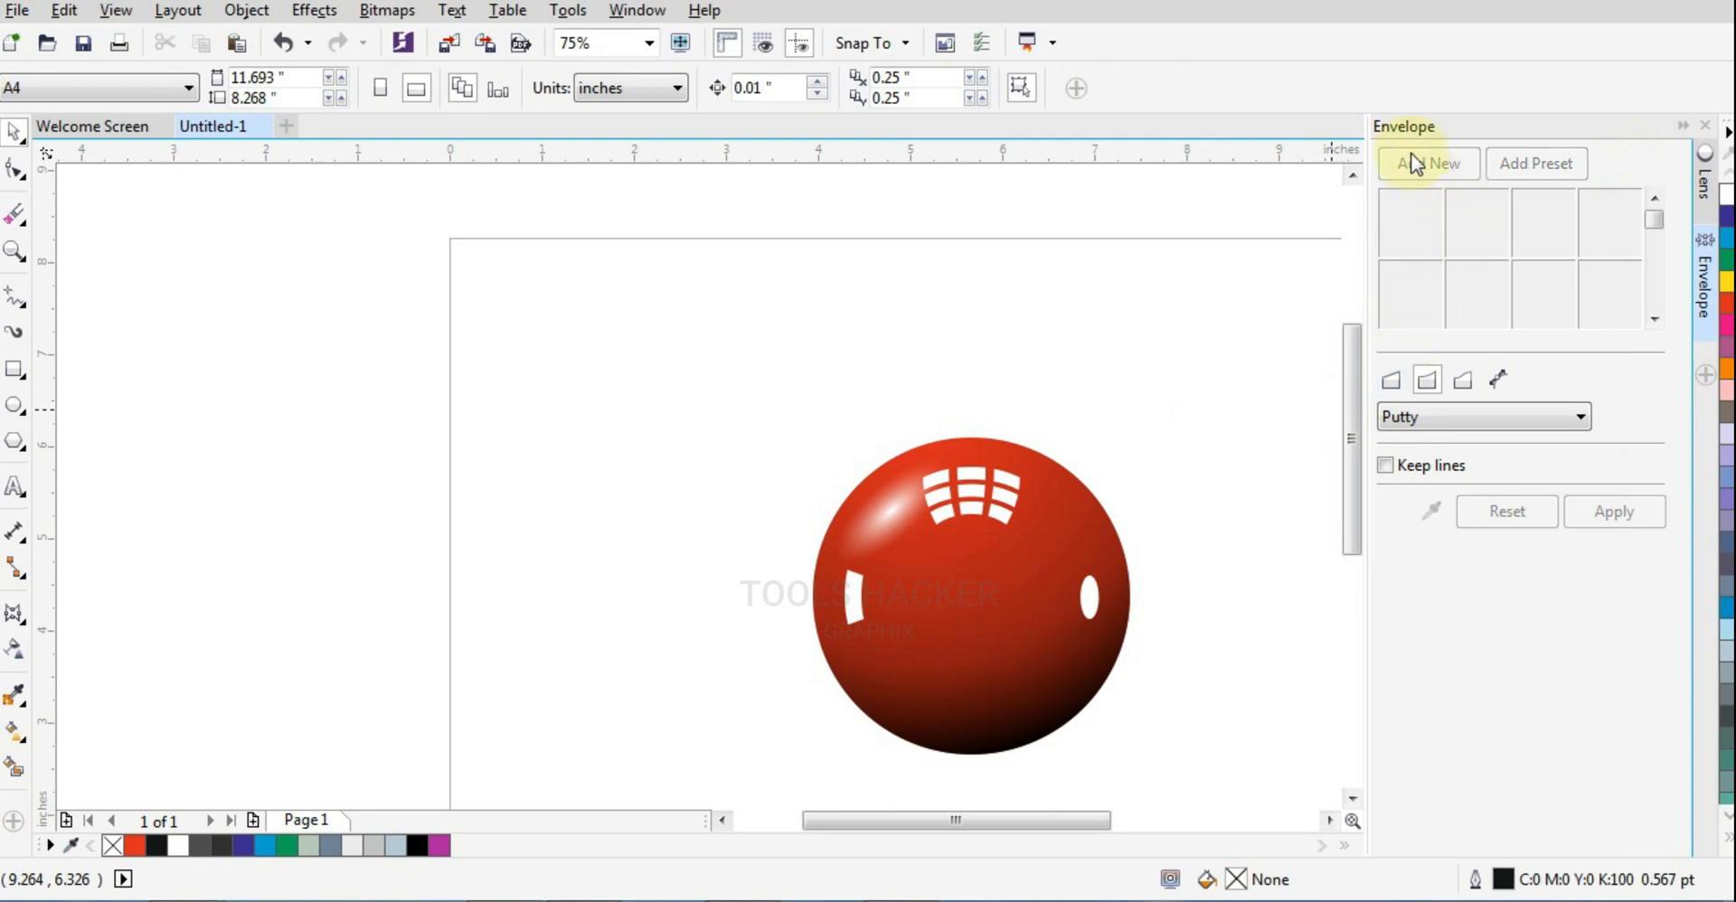
pyautogui.click(1680, 126)
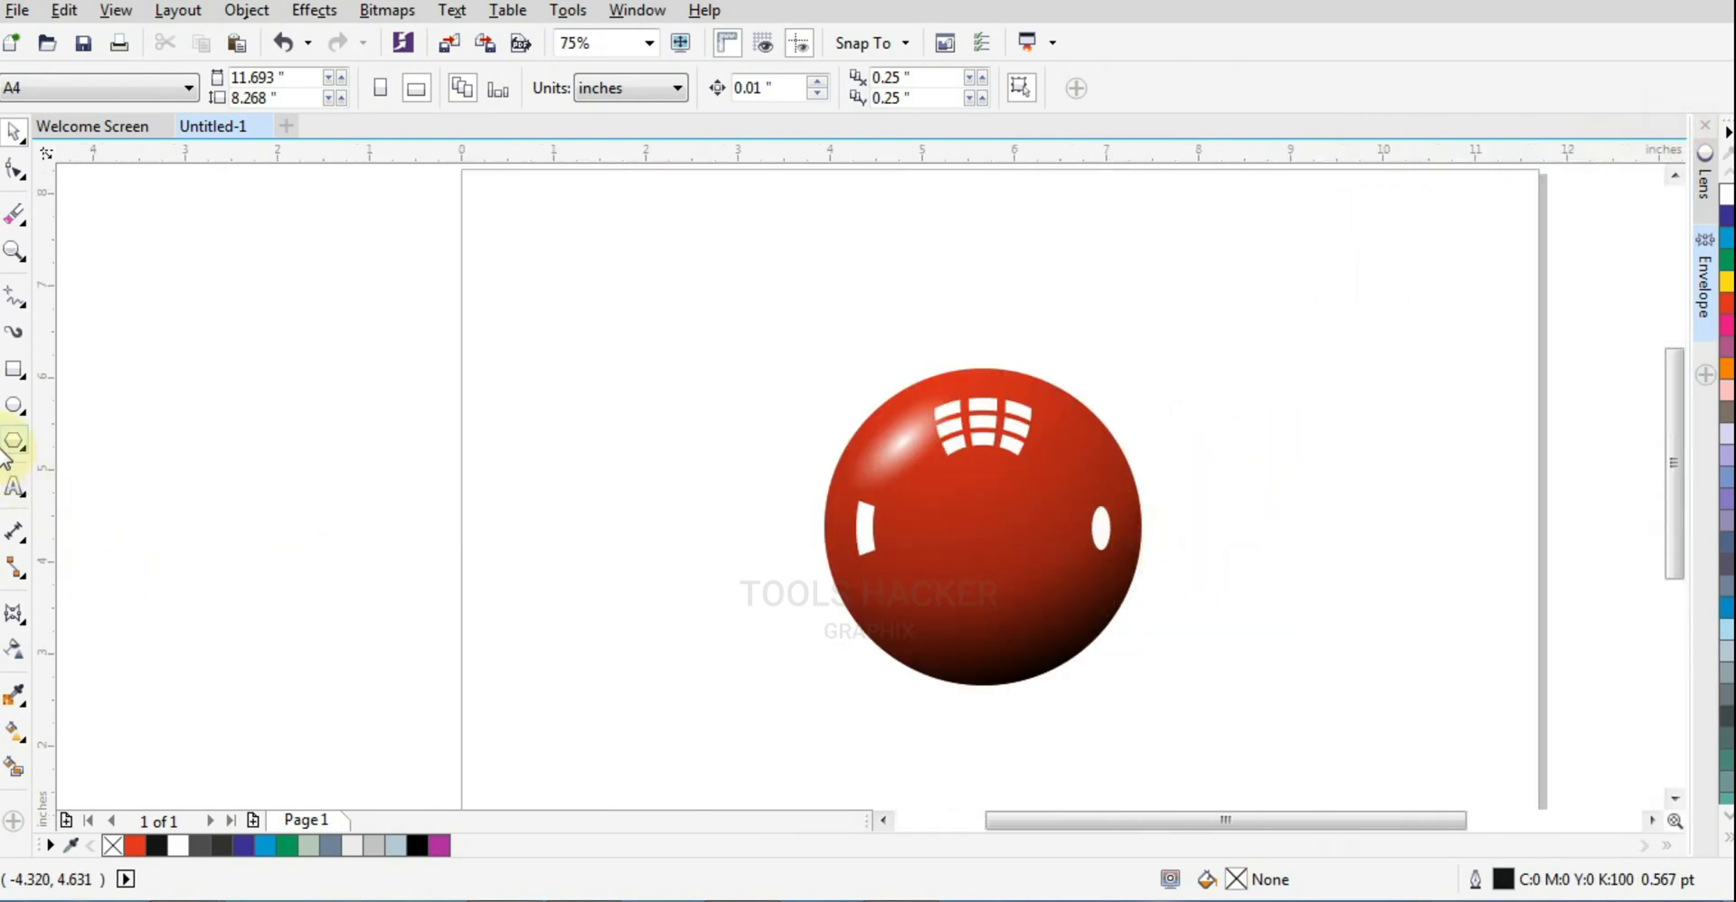
# Draw a flat ellipse about 3.6 by 0.63 inches under the ball, fill it with 90% black and remove its outline
pyautogui.click(16, 409)
pyautogui.moveTo(768, 651); pyautogui.dragTo(1110, 715)
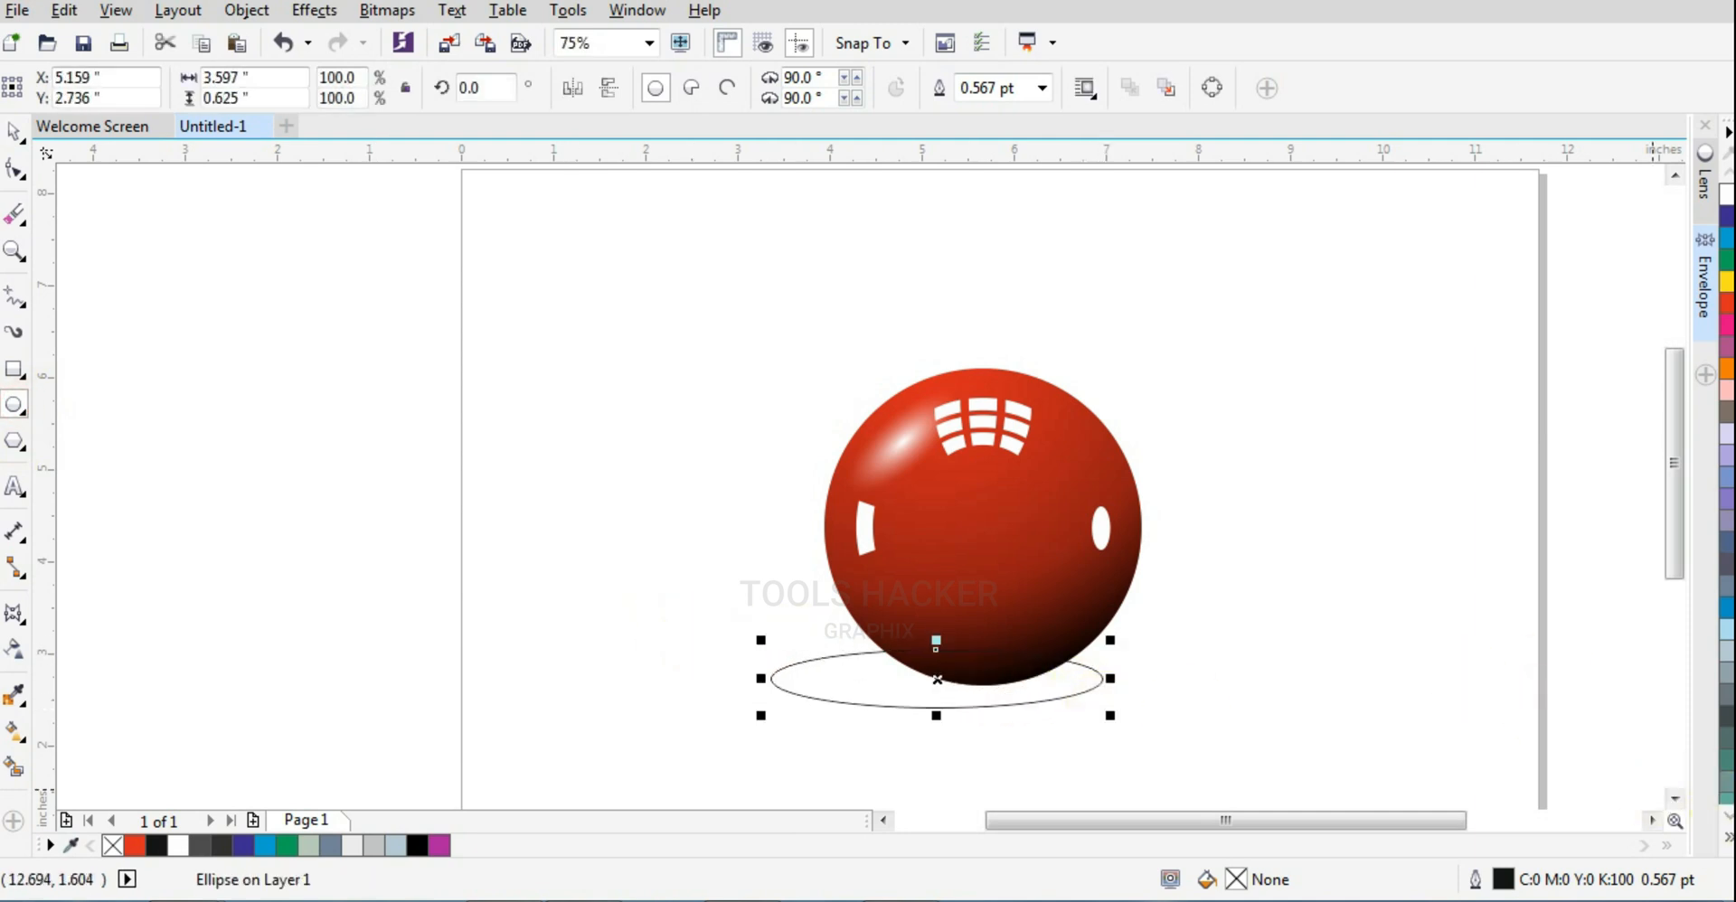
pyautogui.click(1726, 838)
pyautogui.click(1642, 234)
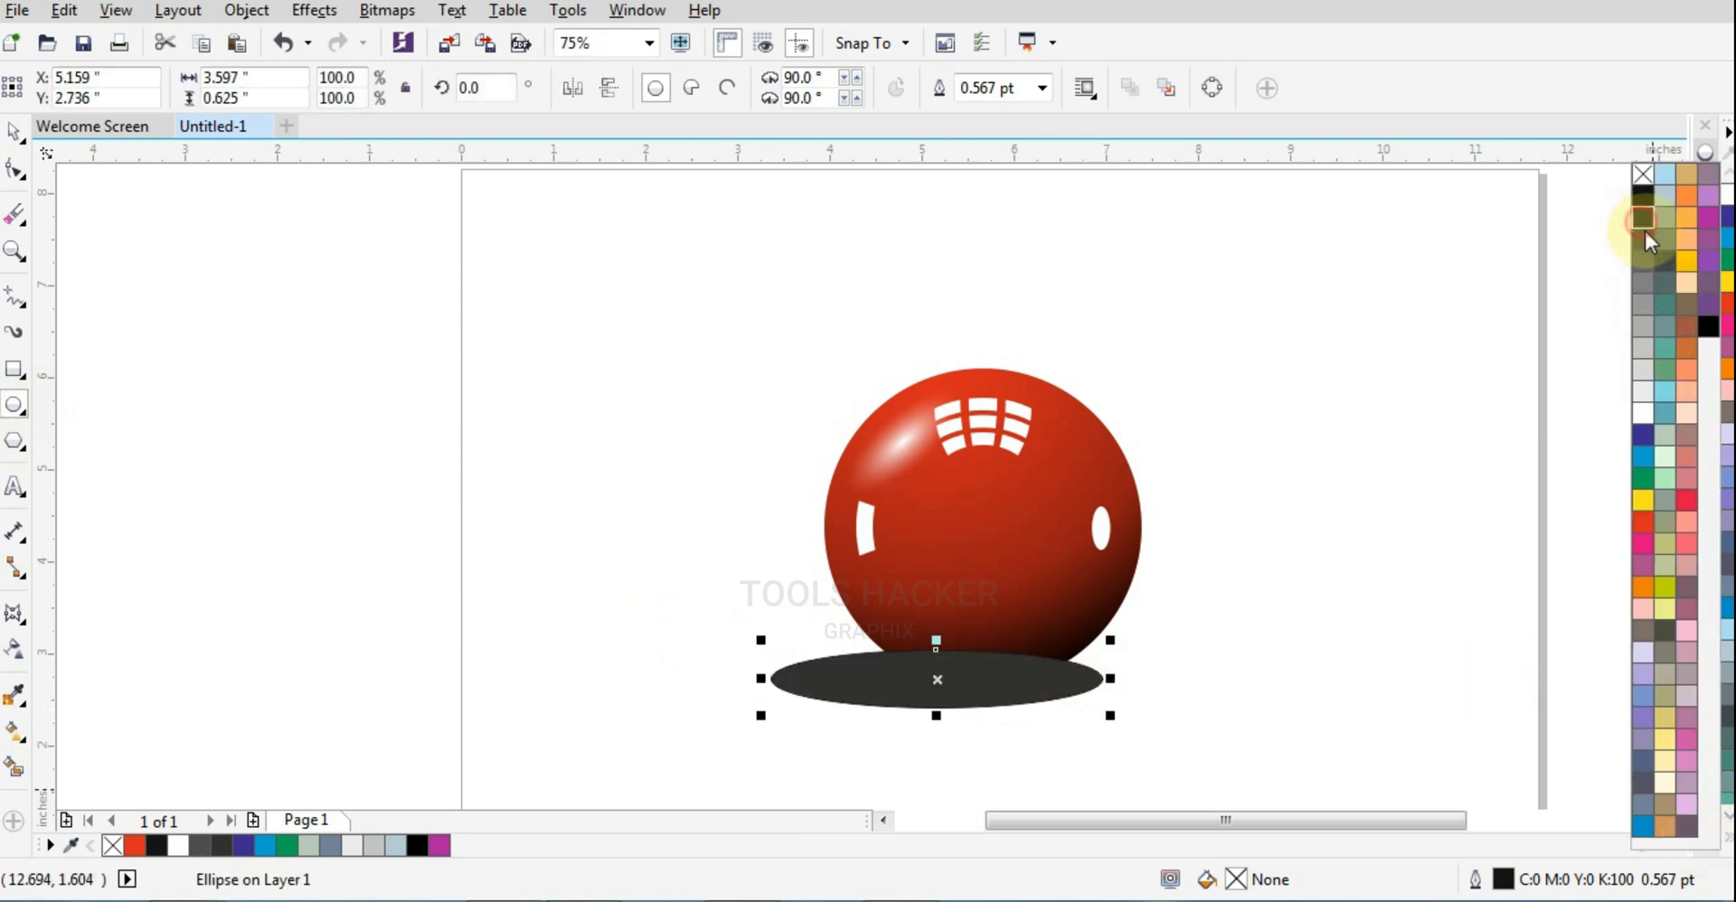
pyautogui.rightClick(1642, 178)
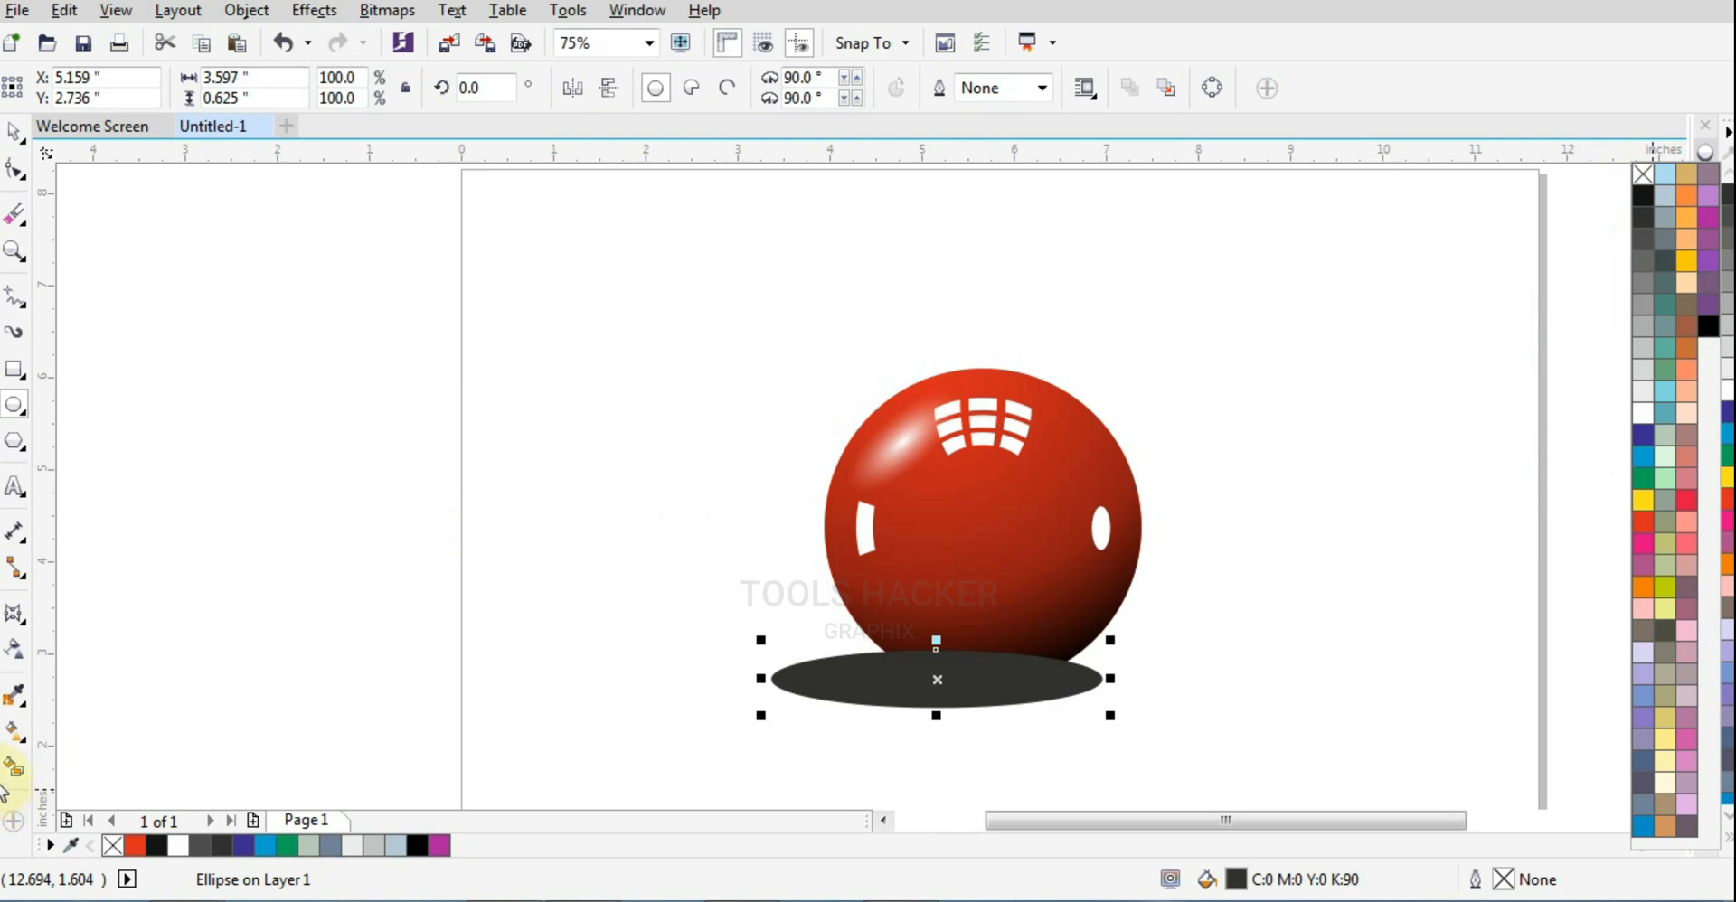
# Apply an elliptical fountain transparency to the dark ellipse beneath the ball
pyautogui.click(14, 651)
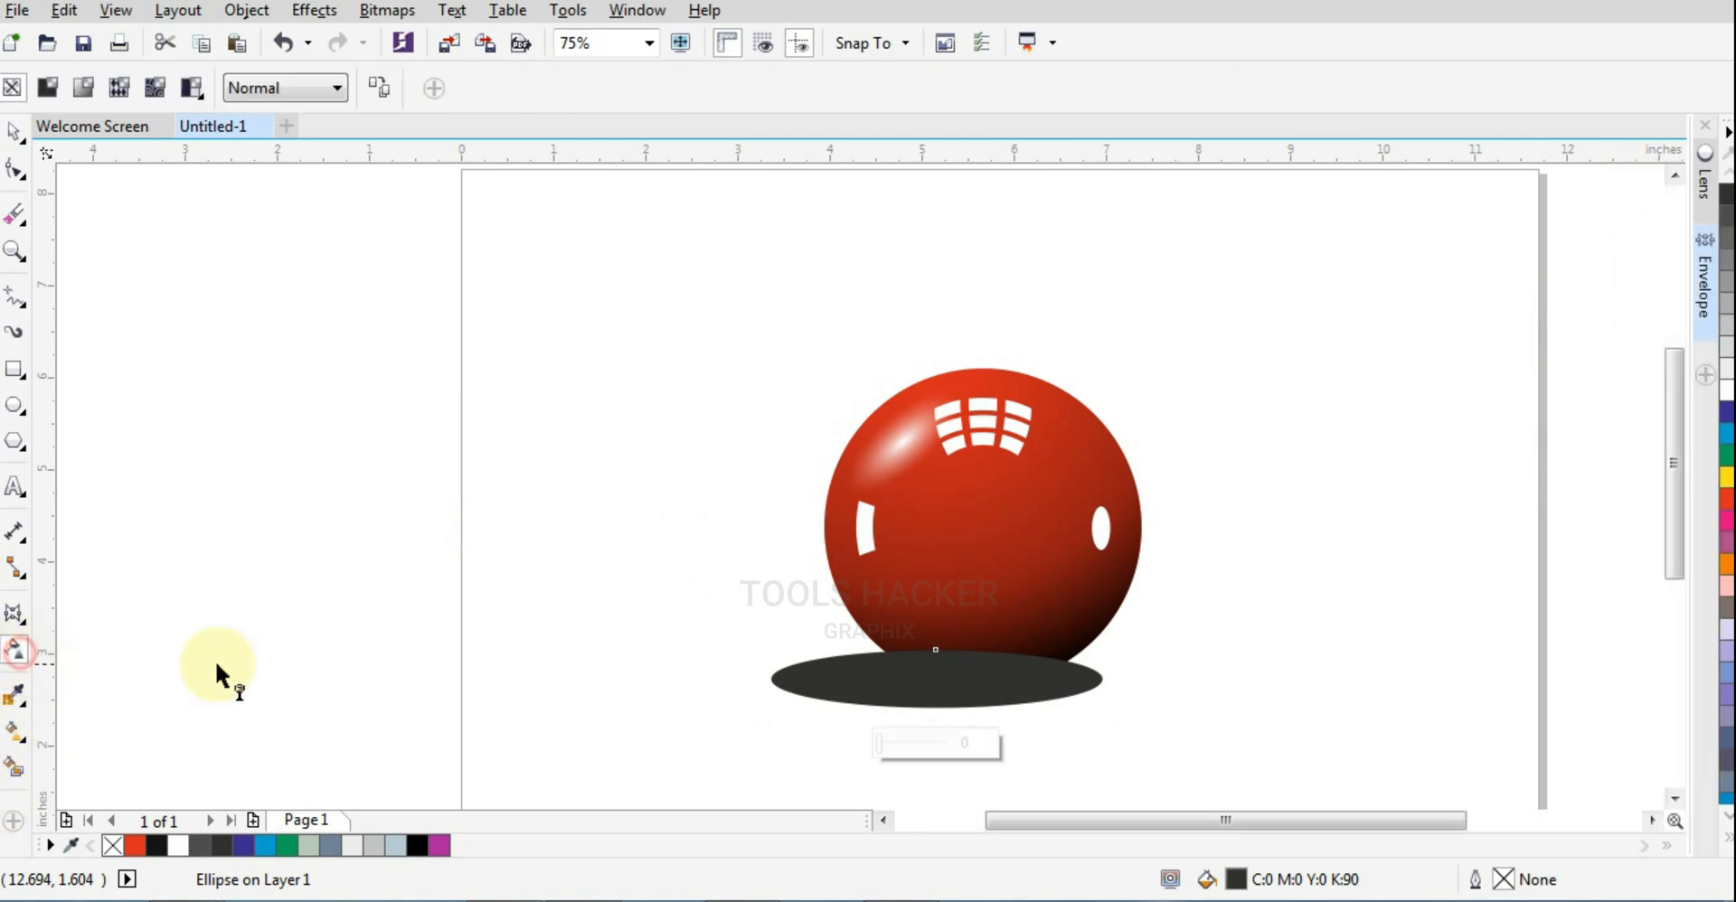
pyautogui.click(83, 87)
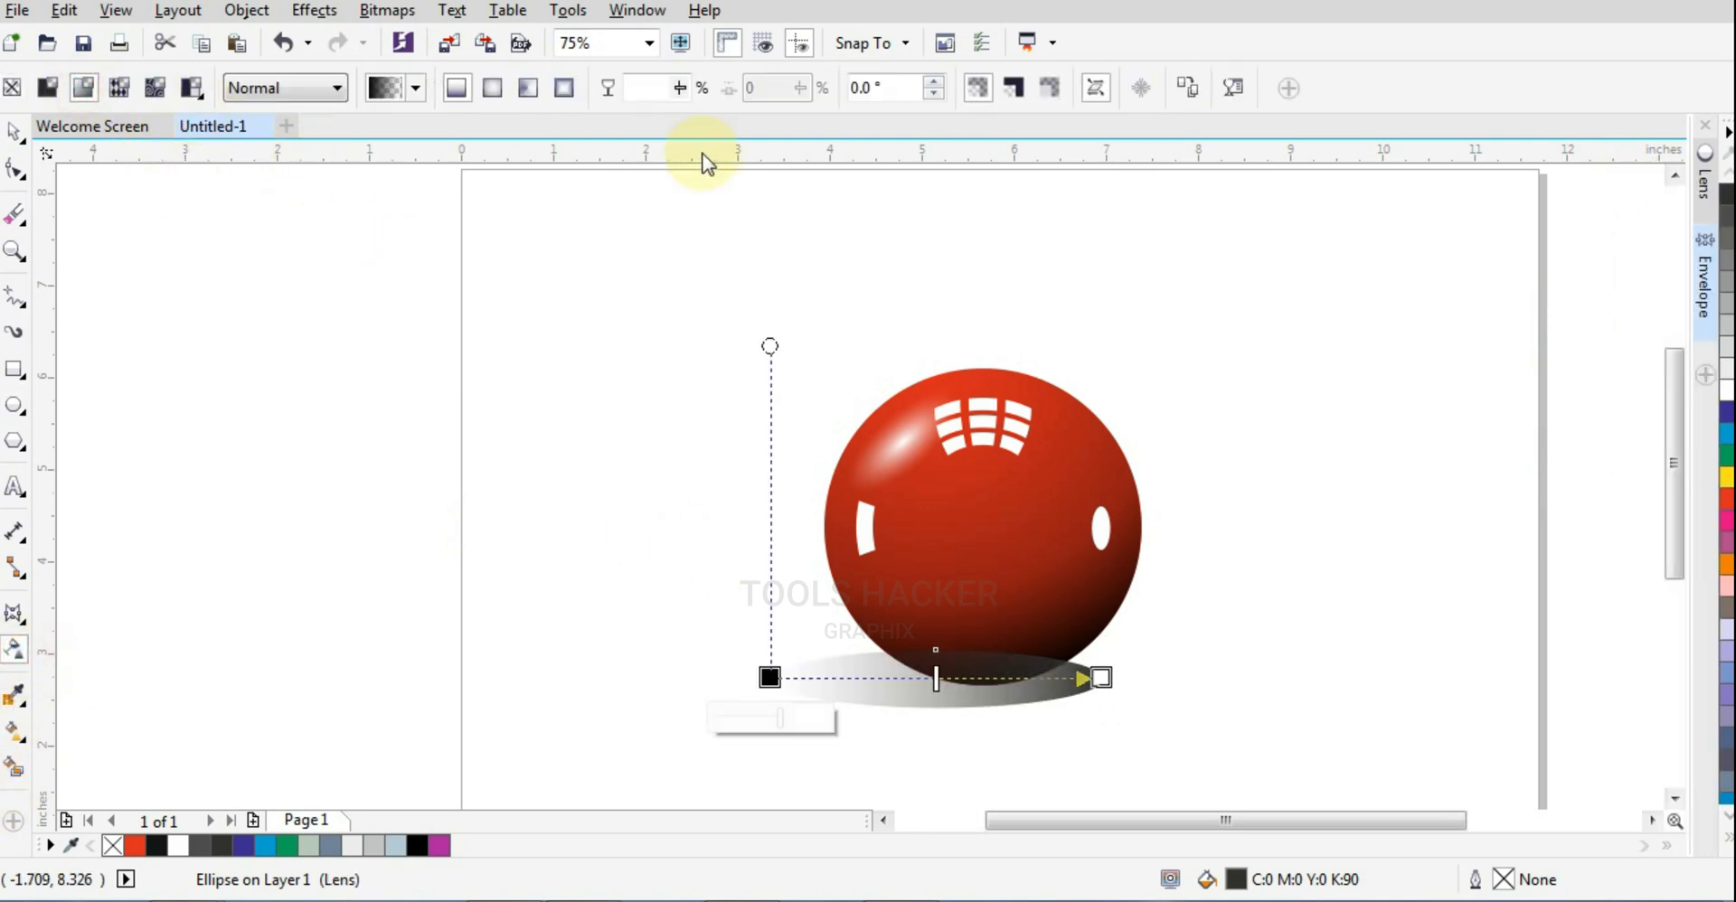
pyautogui.click(526, 96)
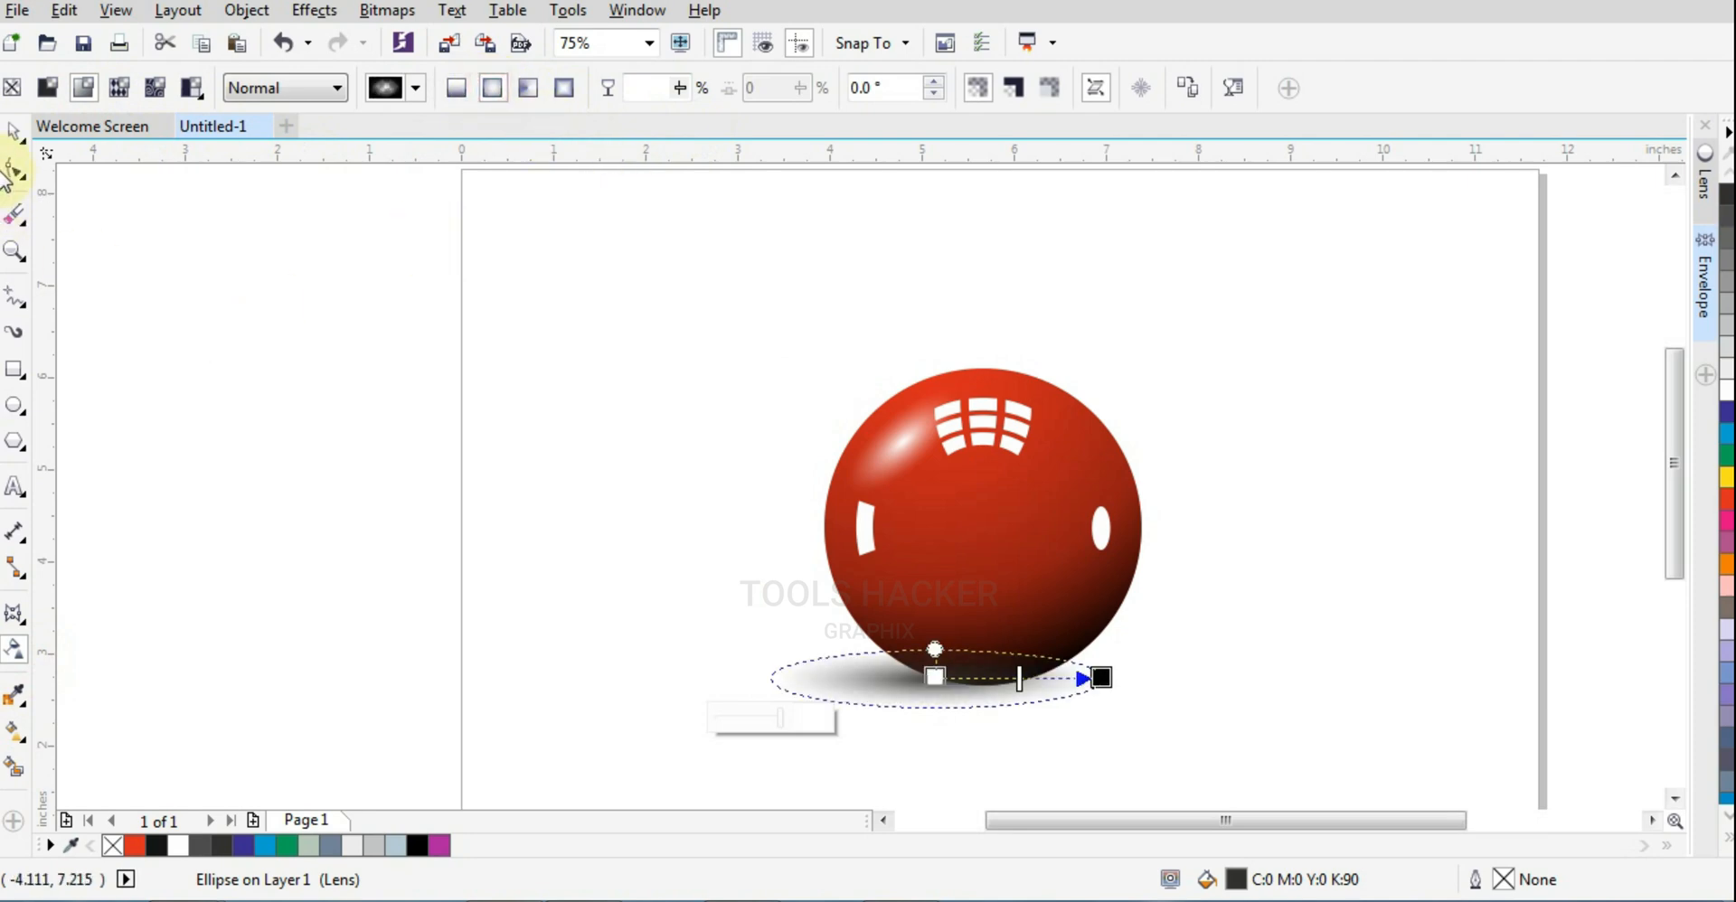
# Shift the shadow ellipse, enlarge it to about 4.7 inches wide and centre it horizontally under the ball
pyautogui.click(14, 134)
pyautogui.moveTo(892, 697); pyautogui.dragTo(927, 703)
pyautogui.moveTo(1147, 724); pyautogui.dragTo(1224, 728)
pyautogui.keyDown('shift'); pyautogui.click(1003, 544); pyautogui.keyUp('shift')
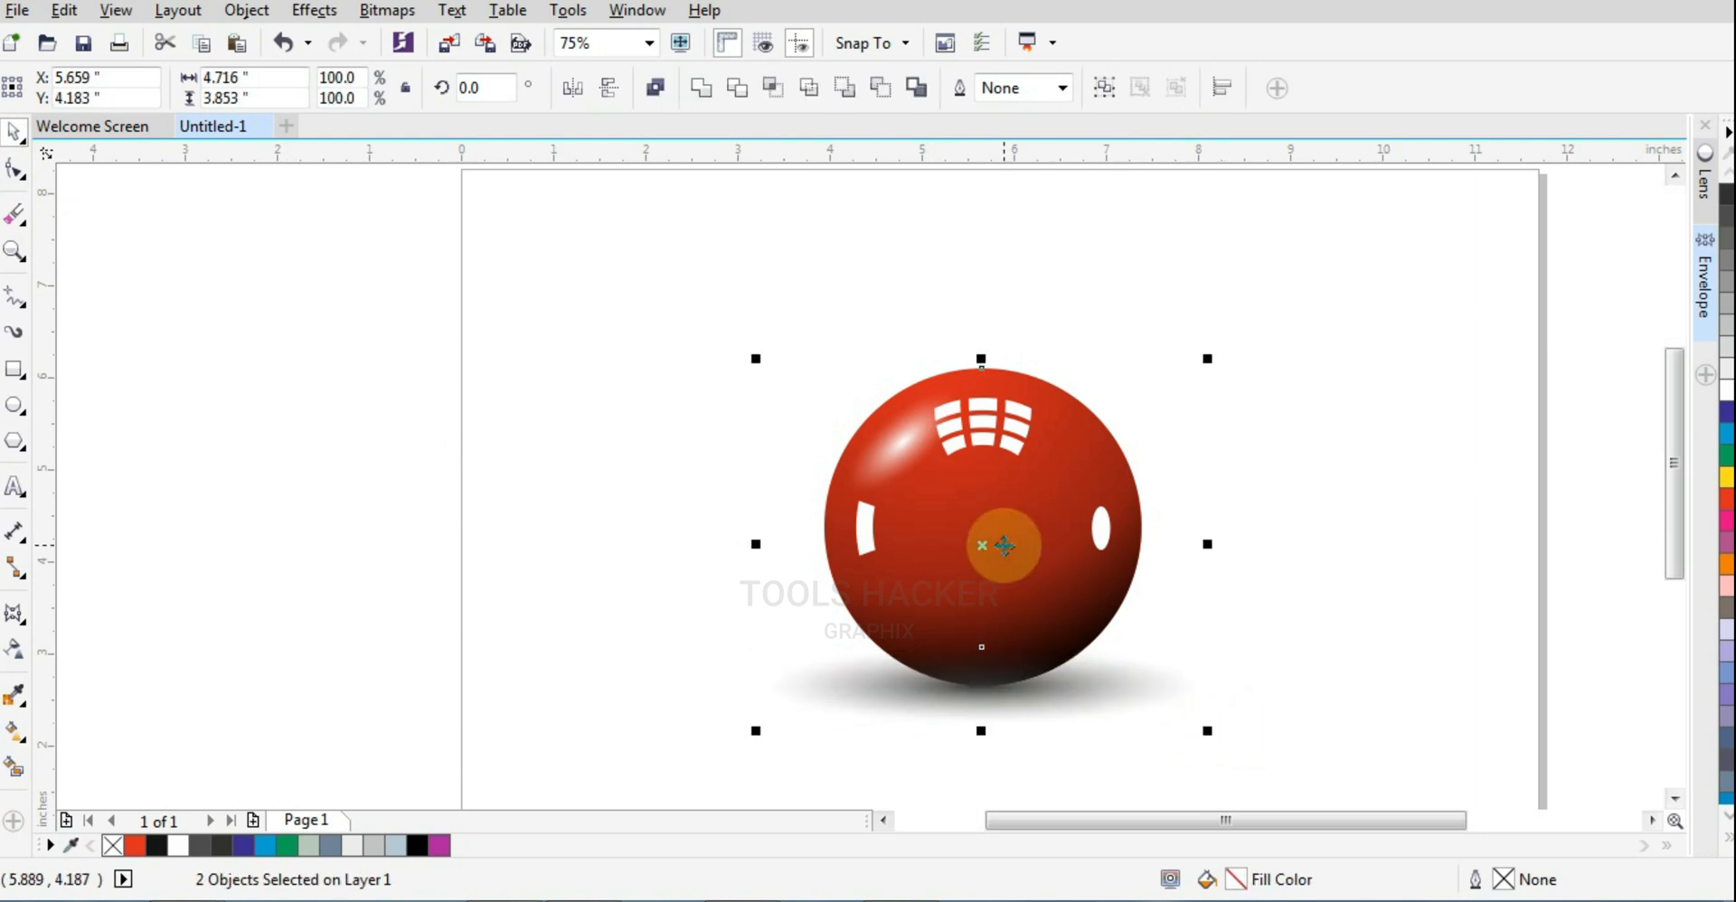
# Resize the shadow ellipse about its centre to roughly 3.9 by 1.02 inches
pyautogui.click(1174, 668)
pyautogui.moveTo(1213, 733); pyautogui.dragTo(1184, 727)
pyautogui.moveTo(981, 648); pyautogui.dragTo(981, 629)
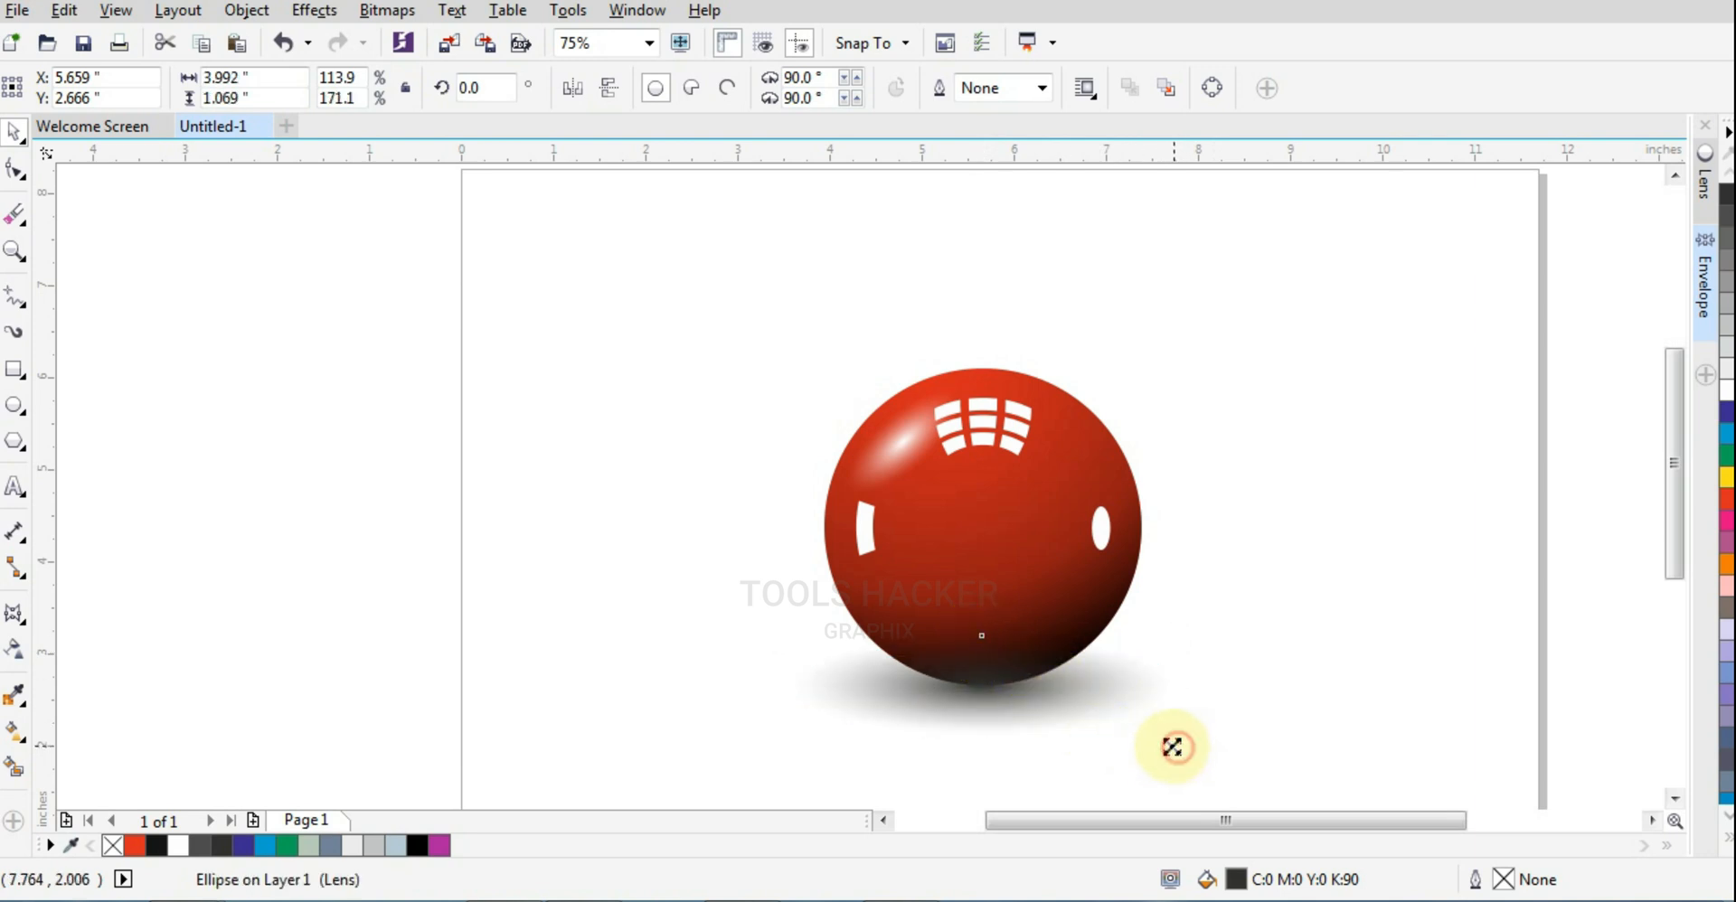
pyautogui.moveTo(1172, 747); pyautogui.dragTo(1169, 740)
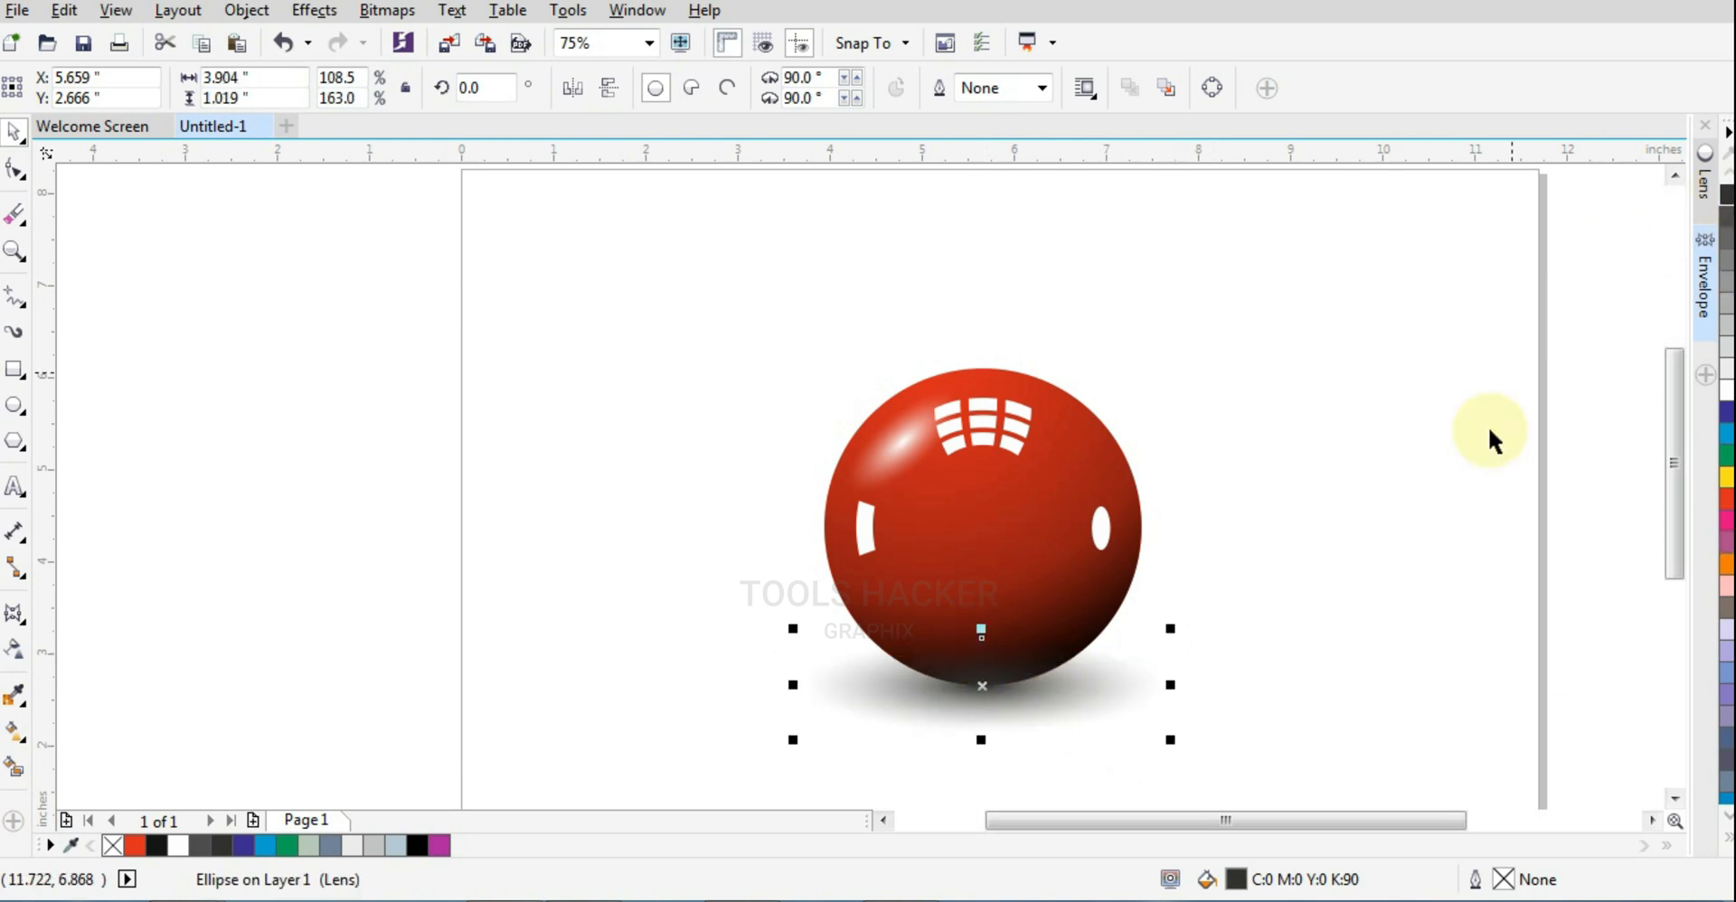
# Fill the shadow ellipse with the rich black C:100 M:100 Y:100 K:100
pyautogui.click(1435, 590)
pyautogui.click(1075, 704)
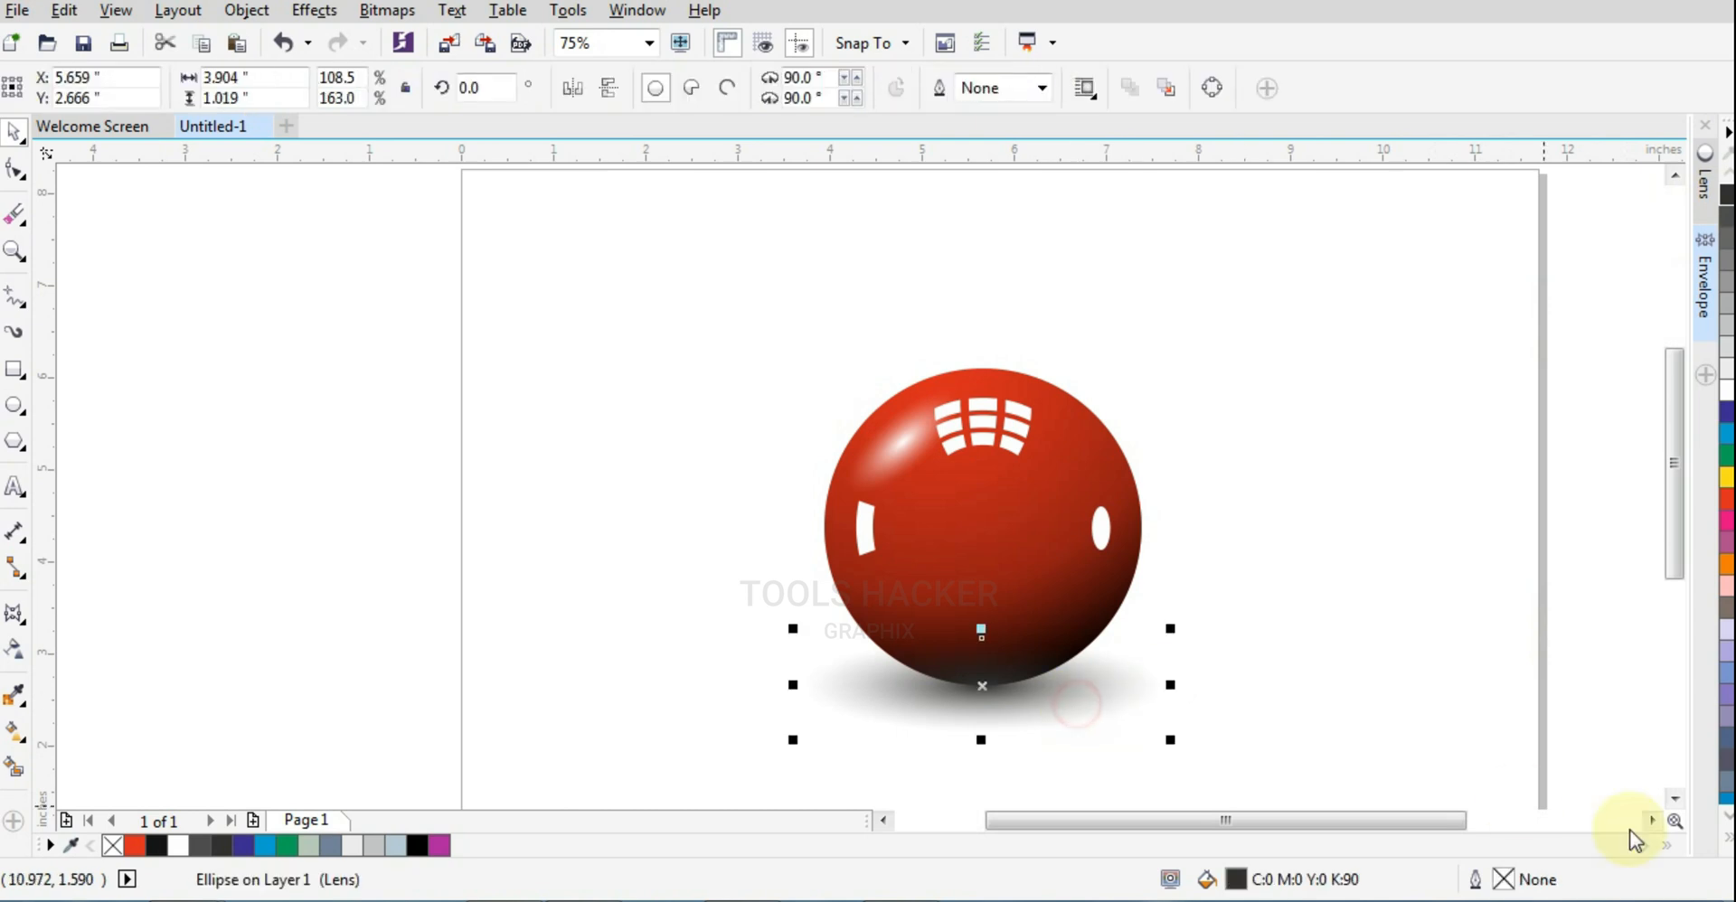
pyautogui.click(1727, 839)
pyautogui.click(1707, 323)
pyautogui.click(1400, 524)
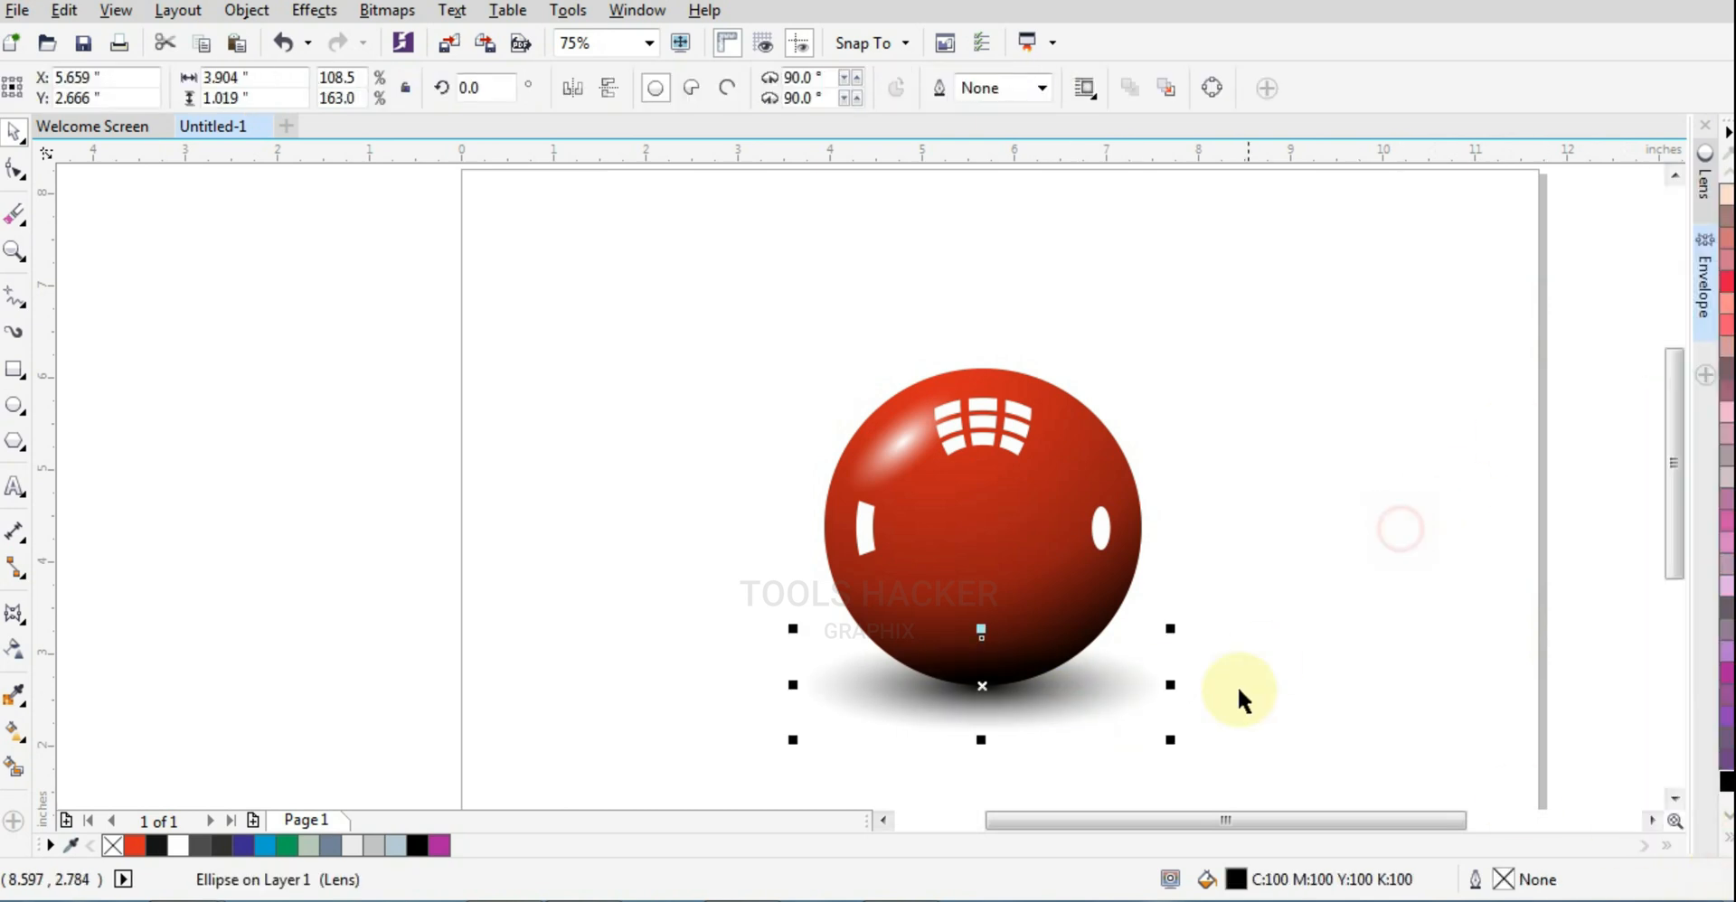
# Duplicate the shadow in place and shrink the copy about its centre to roughly 2.21 by 0.58 inches
pyautogui.click(1235, 691)
pyautogui.click(1065, 687)
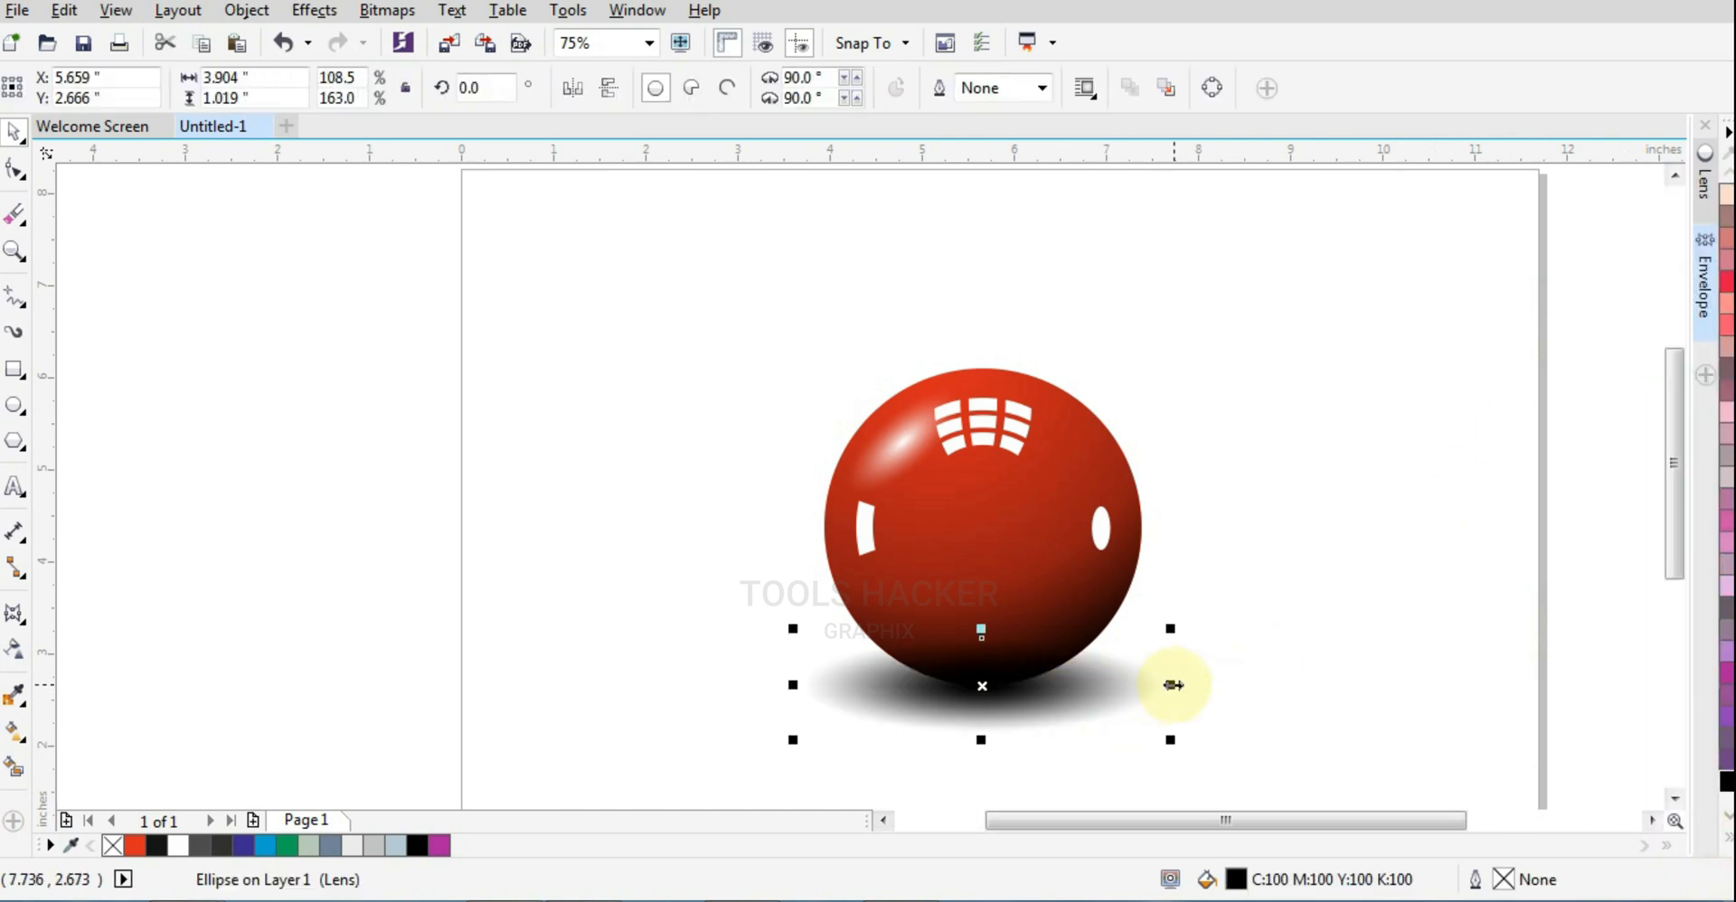
pyautogui.moveTo(1169, 742); pyautogui.dragTo(1094, 723)
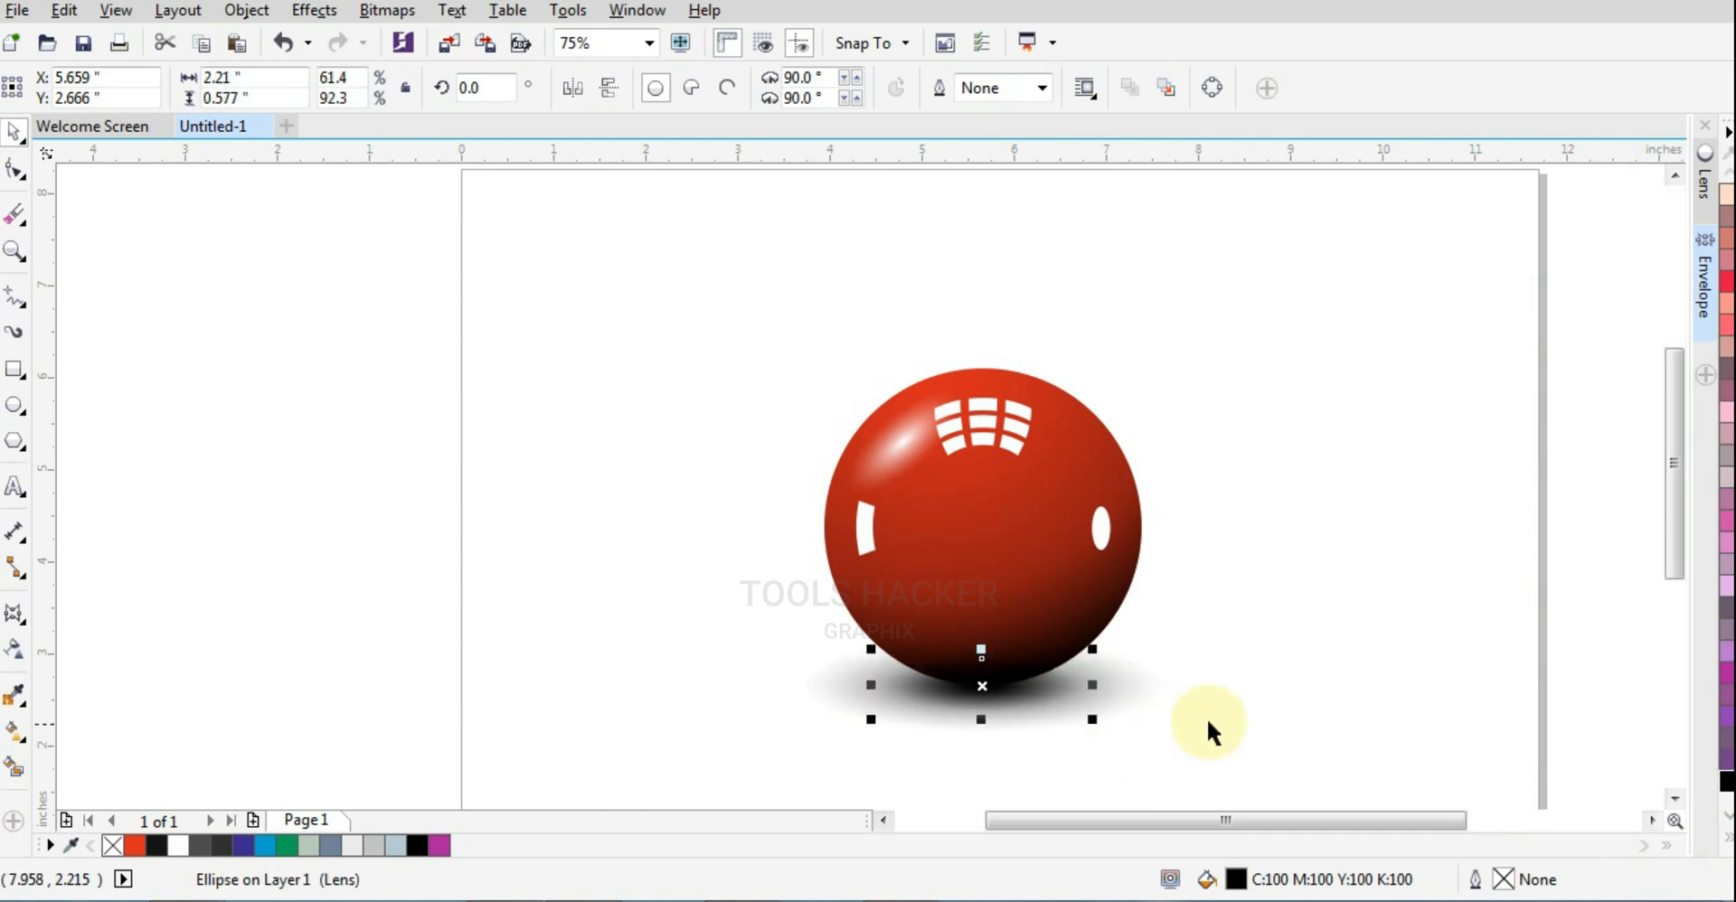
pyautogui.click(1256, 701)
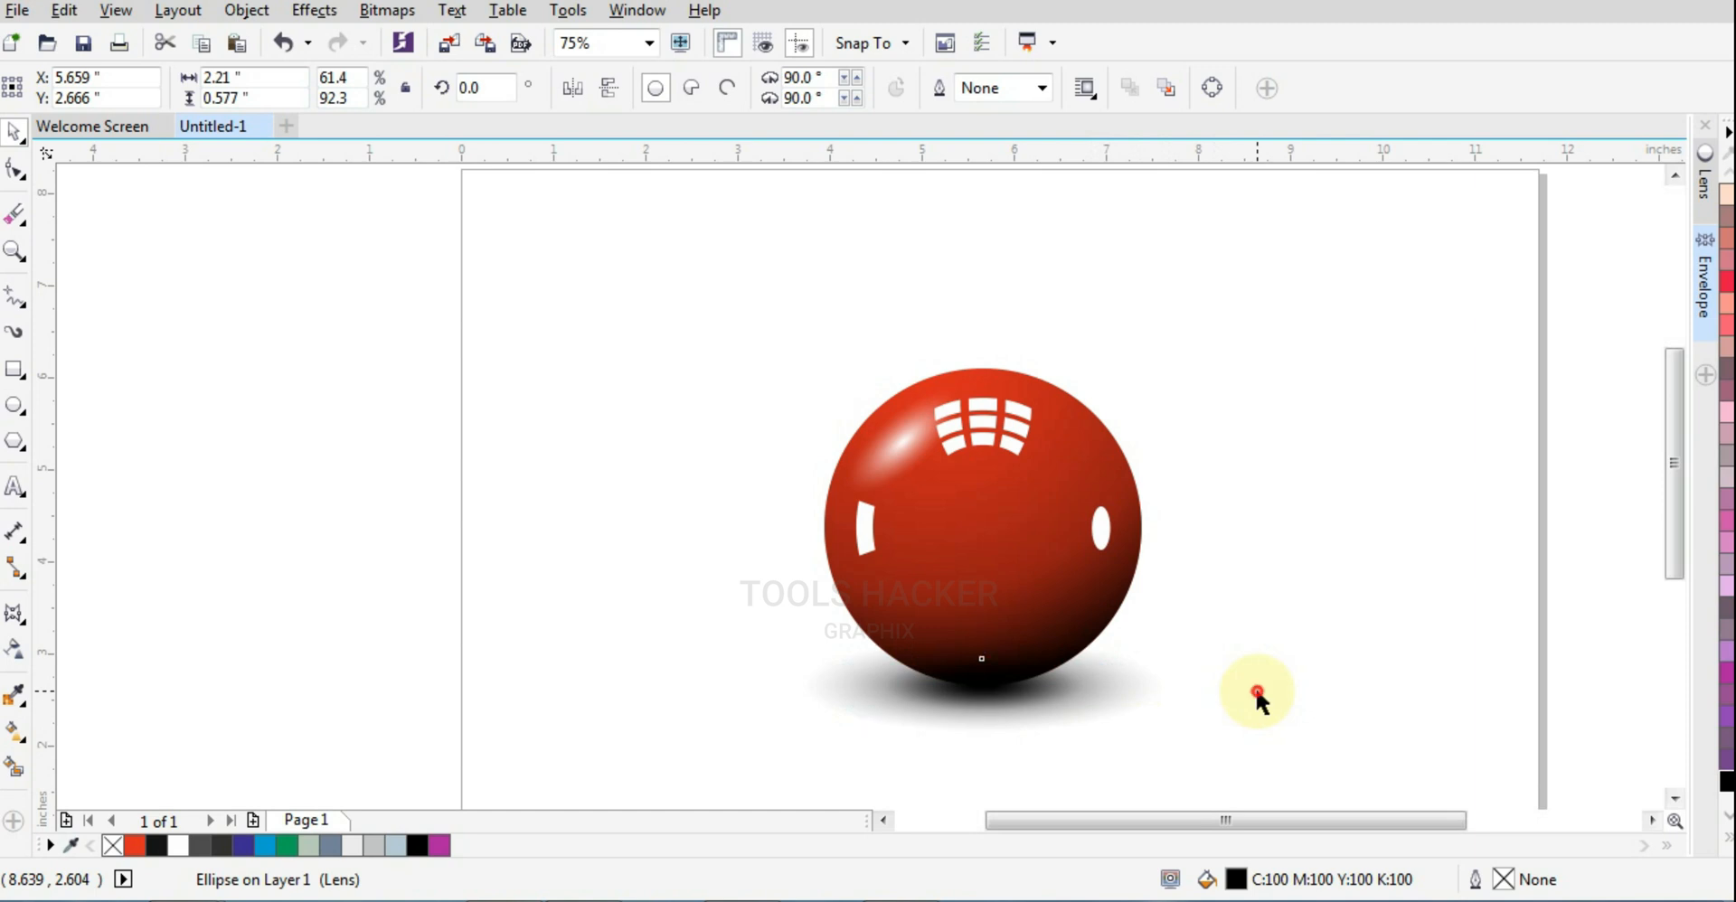
# Group the ball with its highlight, reflections and shadows, and centre the group on the page
pyautogui.scroll(-1, 1133, 715)
pyautogui.moveTo(751, 392); pyautogui.dragTo(1416, 833)
pyautogui.hotkey('ctrl', 'g')
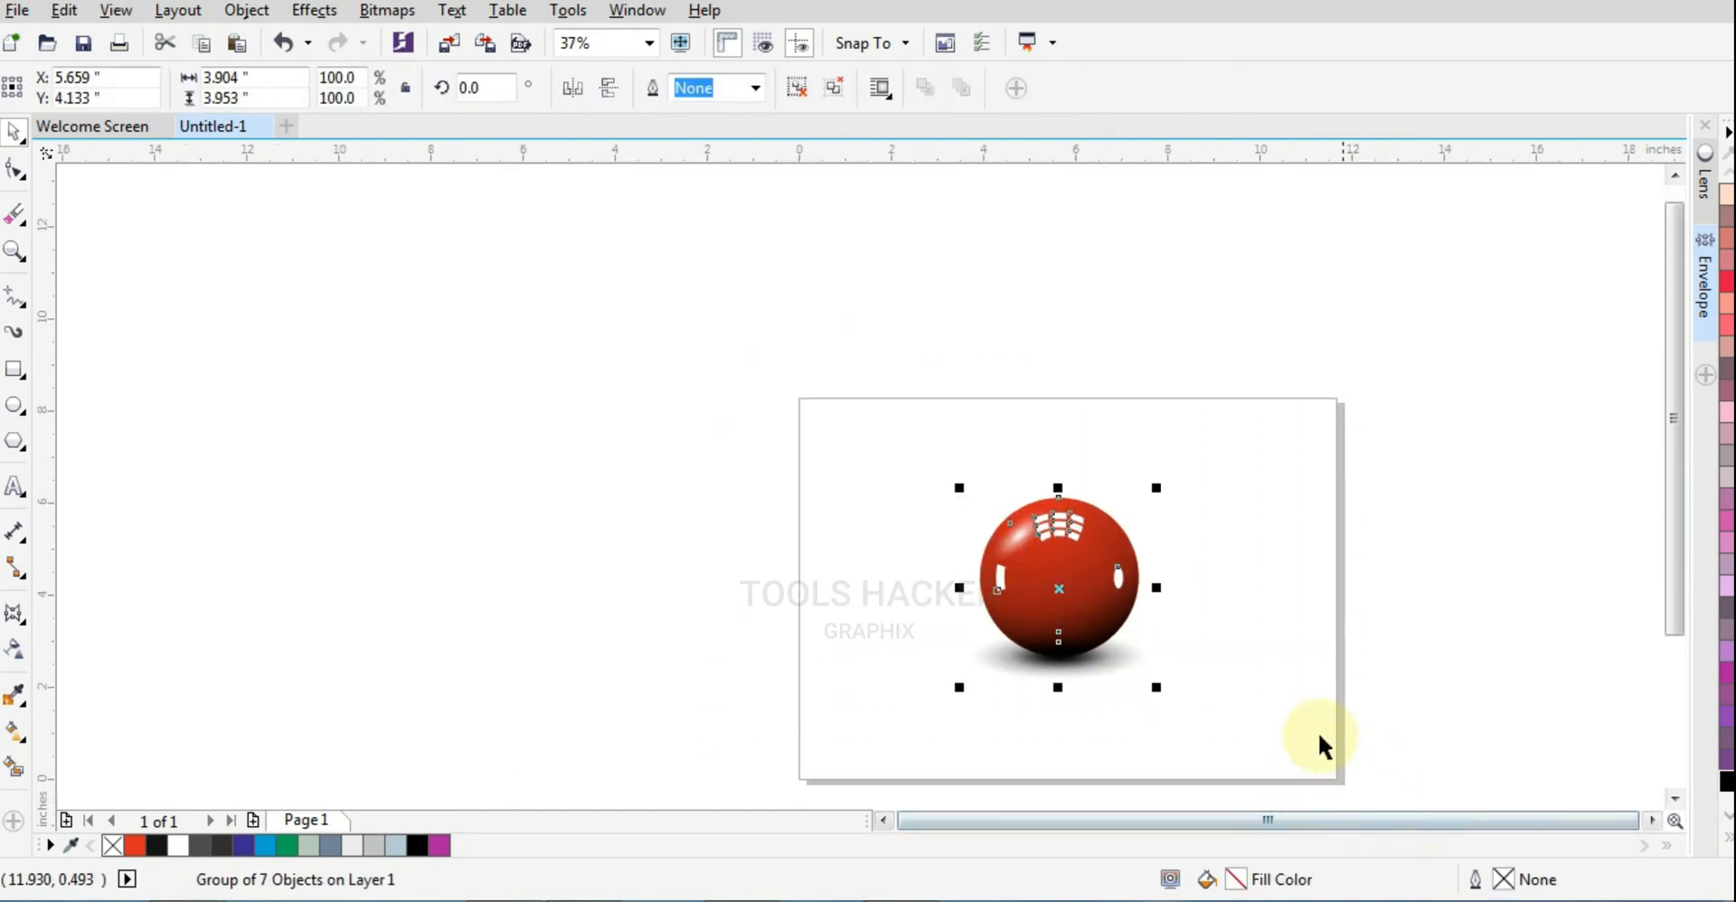
pyautogui.press('p')
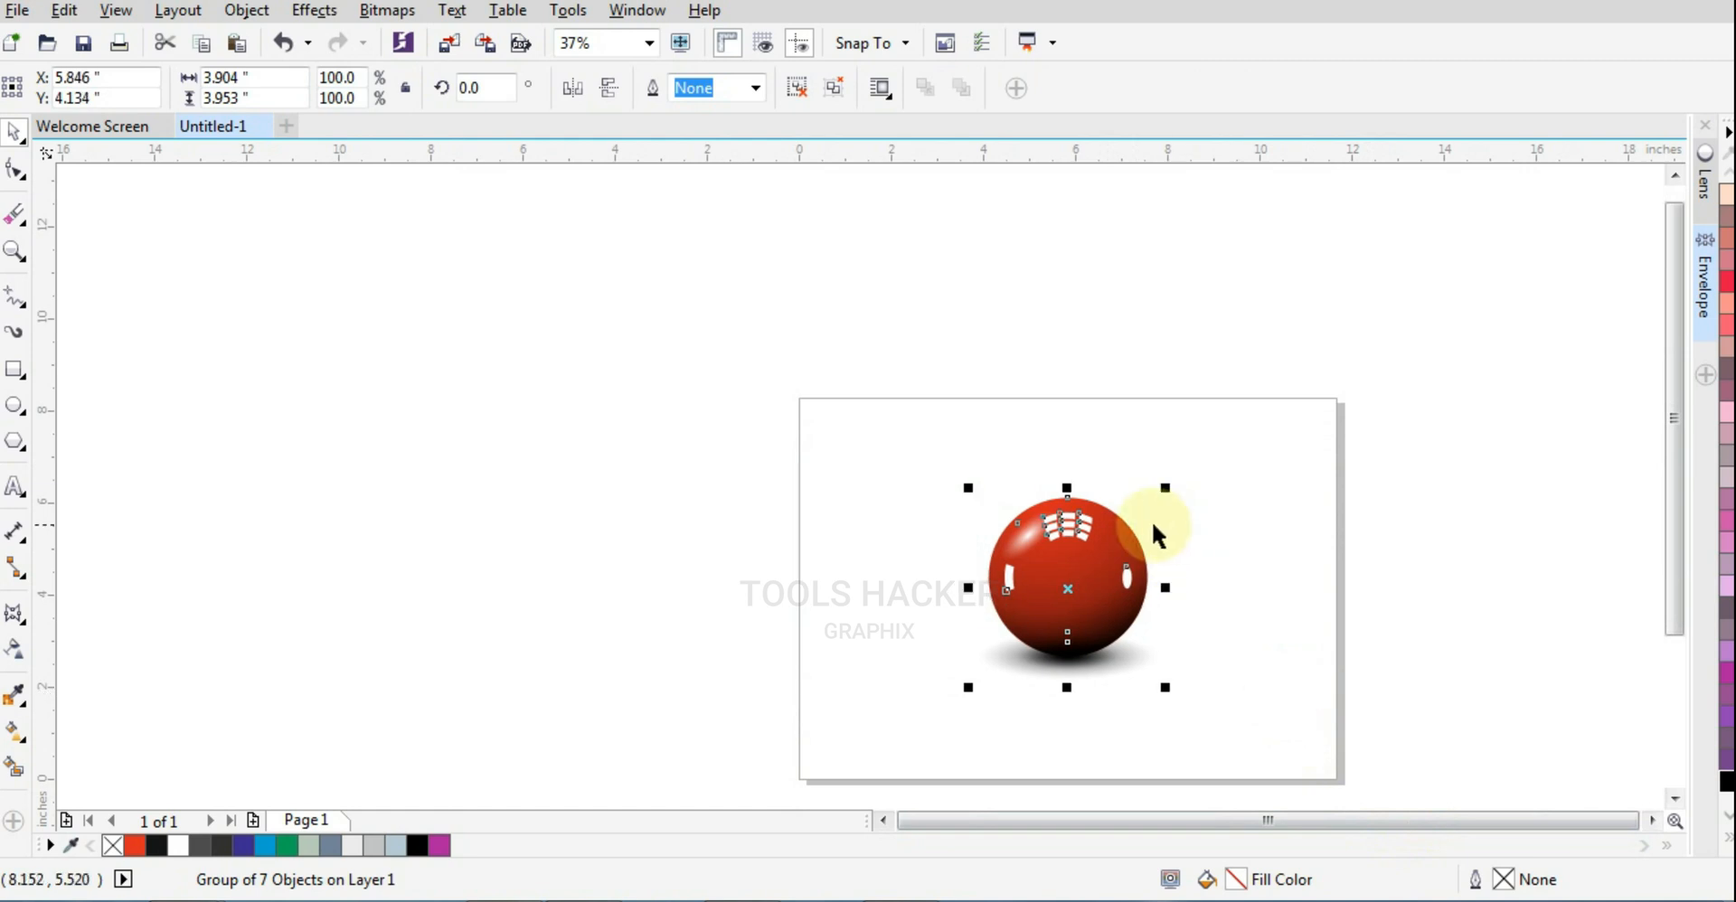
# Move the ball group straight down by about 1 inch
pyautogui.click(1103, 575)
pyautogui.moveTo(1103, 575); pyautogui.dragTo(1104, 615)
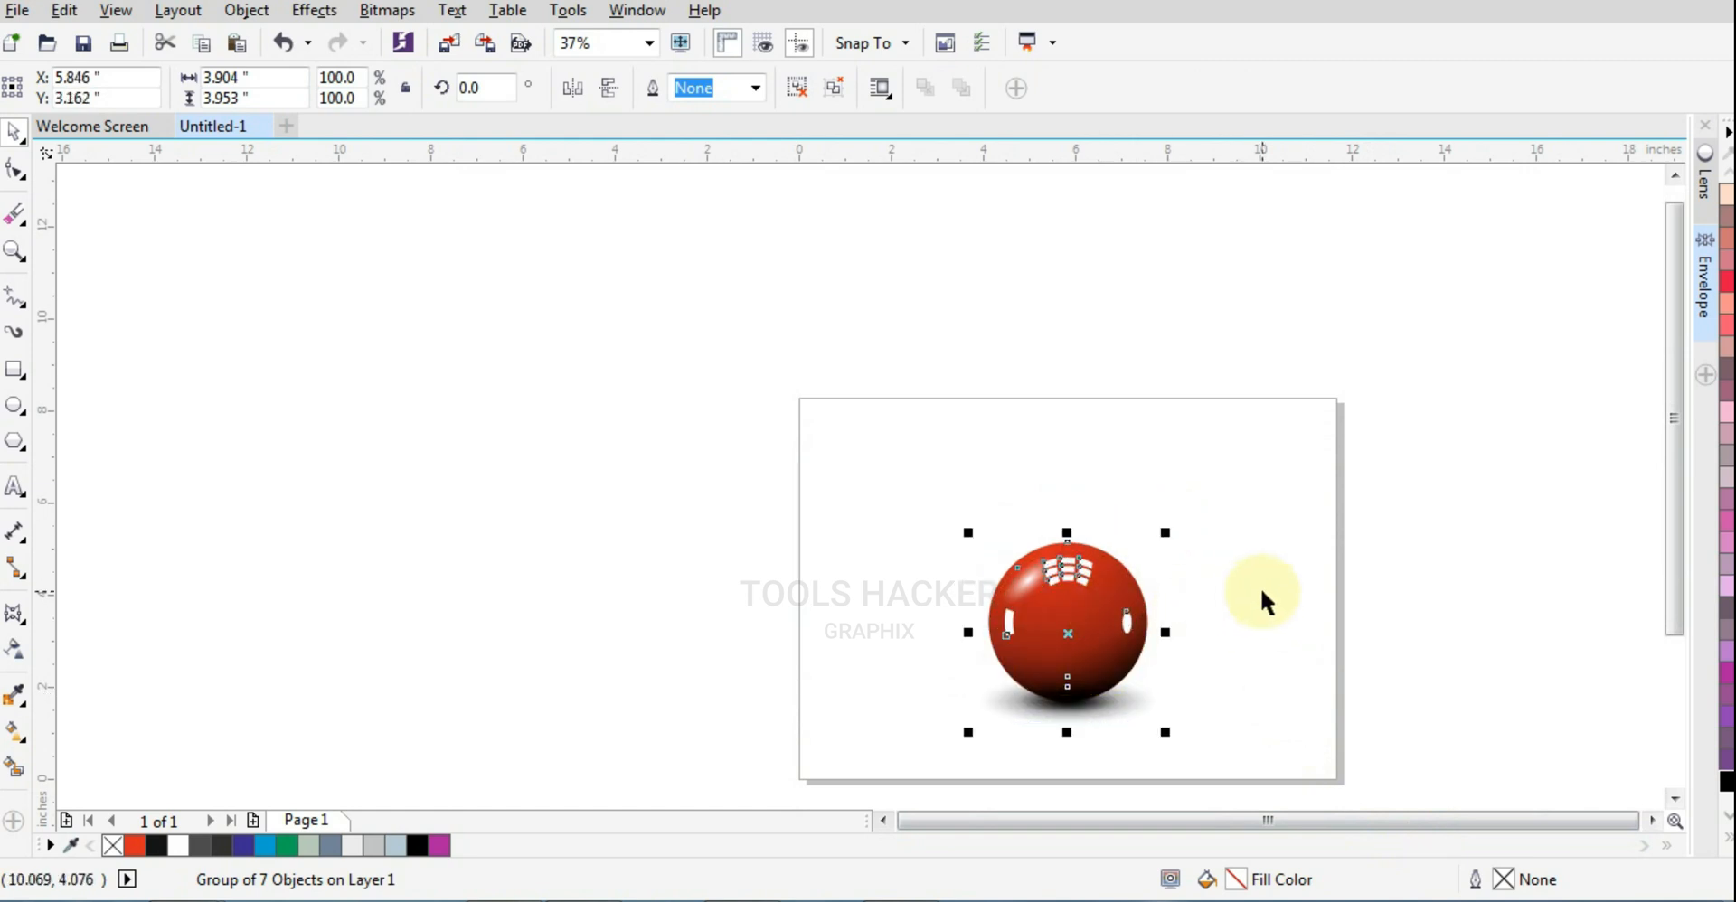
pyautogui.click(1263, 603)
# Duplicate the ball group, scale the copy to about 65% and place it to the upper left of the large ball
pyautogui.click(1096, 595)
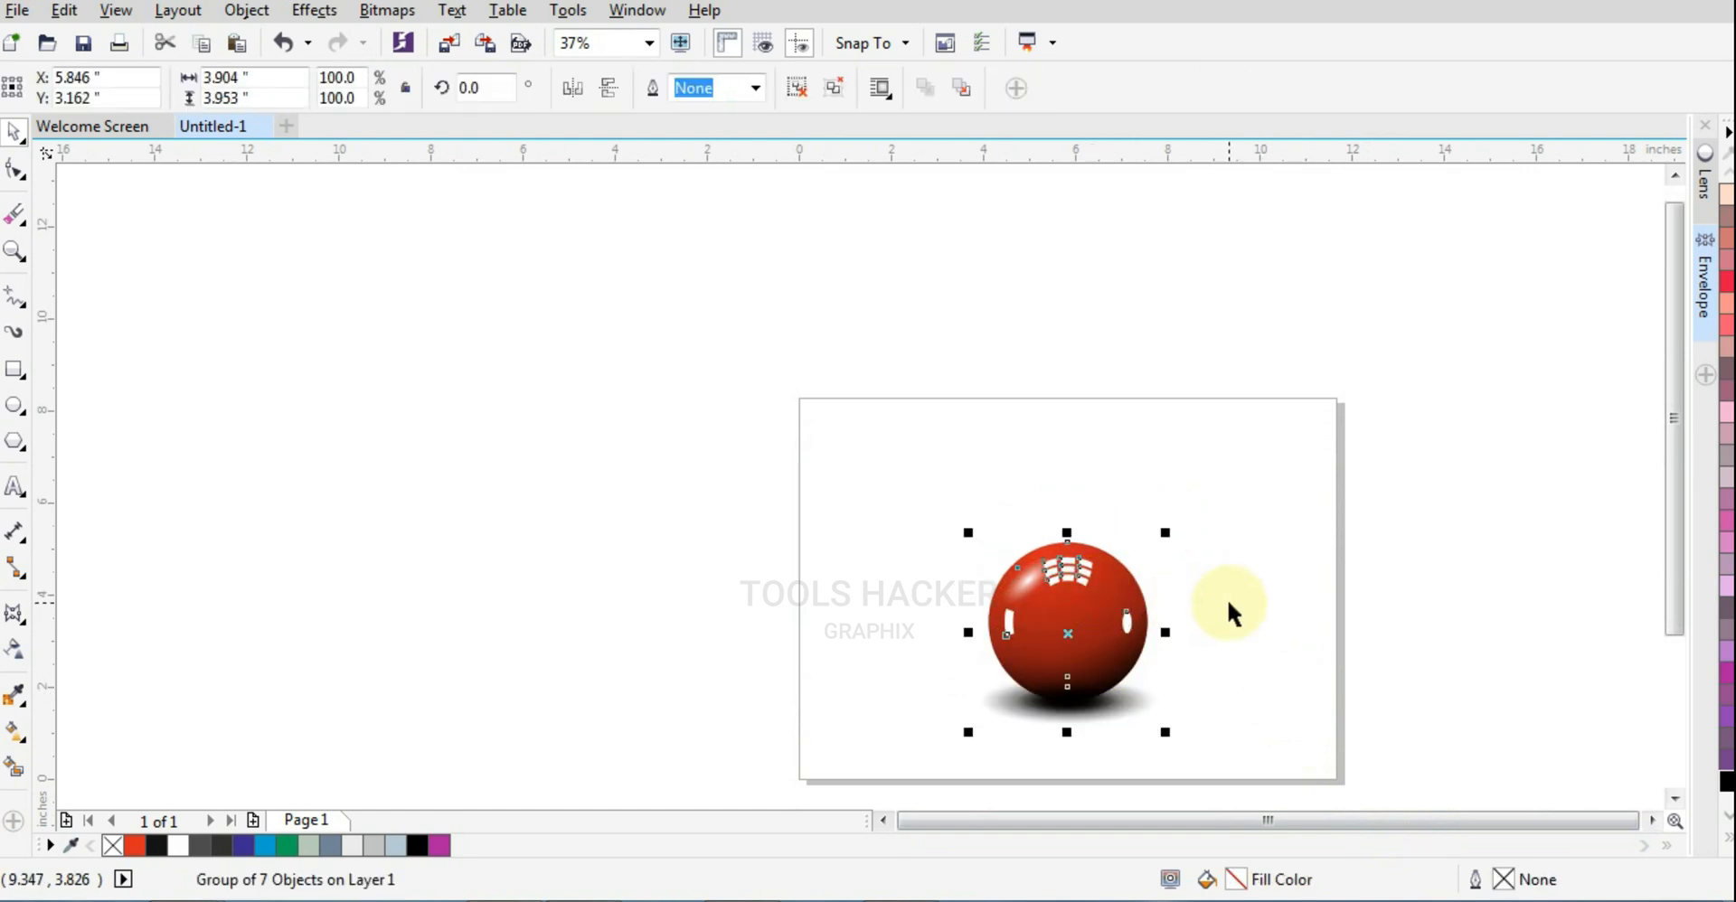
pyautogui.moveTo(1164, 733); pyautogui.dragTo(1104, 670)
pyautogui.moveTo(1035, 600); pyautogui.dragTo(940, 593)
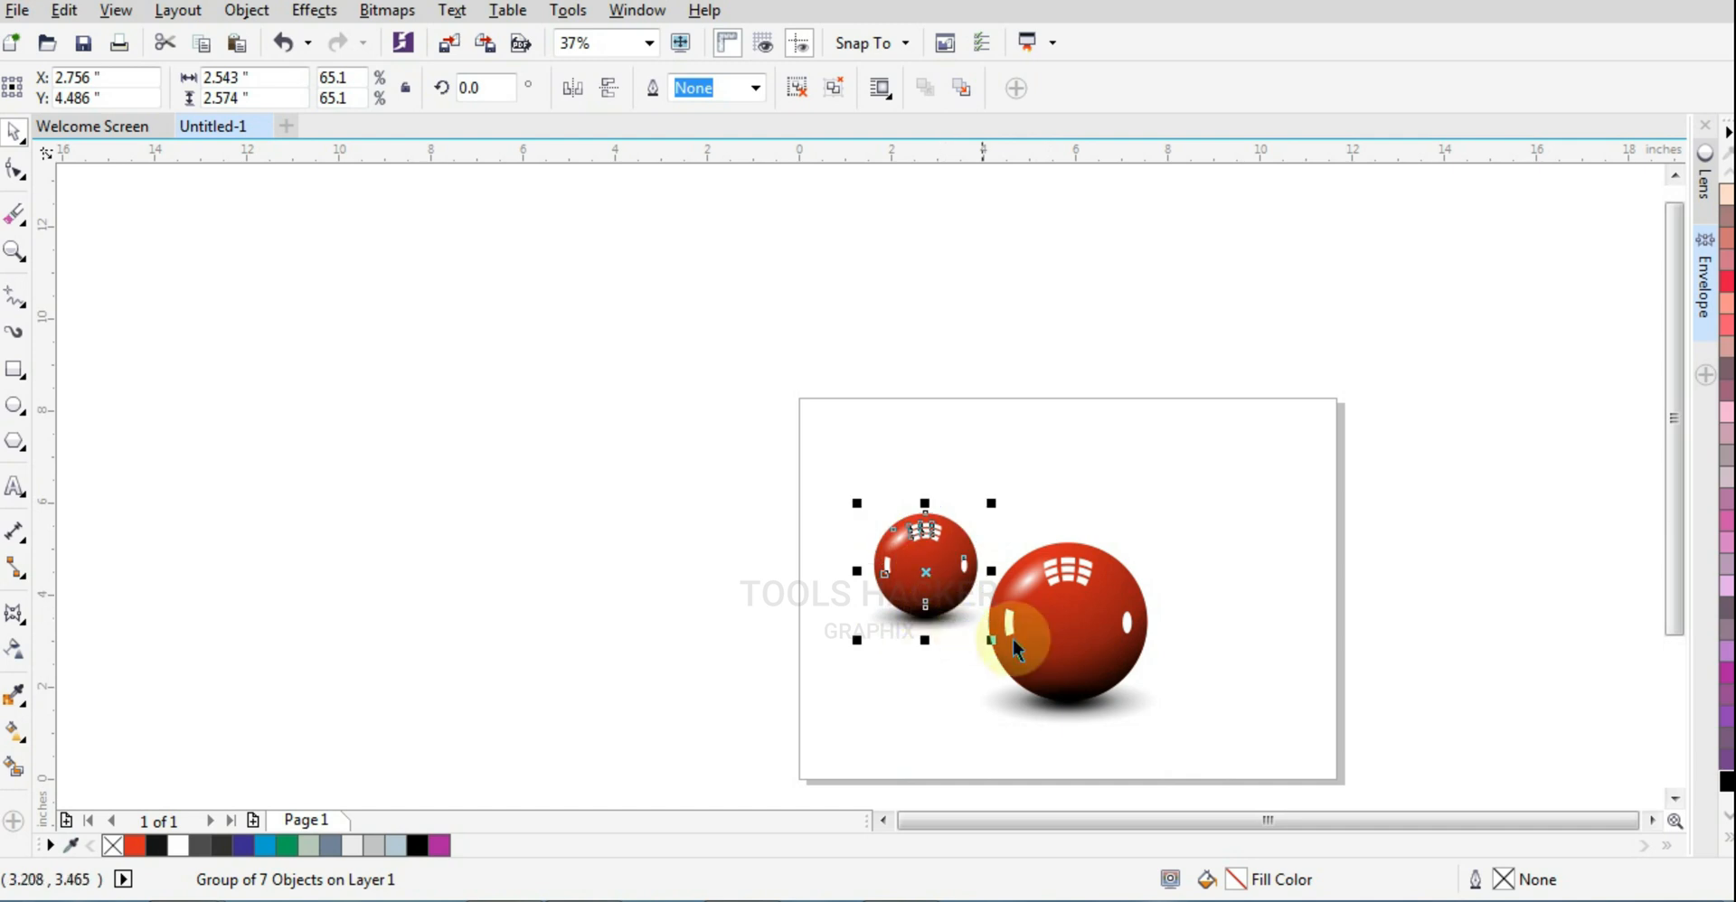
pyautogui.press('Left')
pyautogui.press('Left')
pyautogui.press('Left')
pyautogui.press('Left')
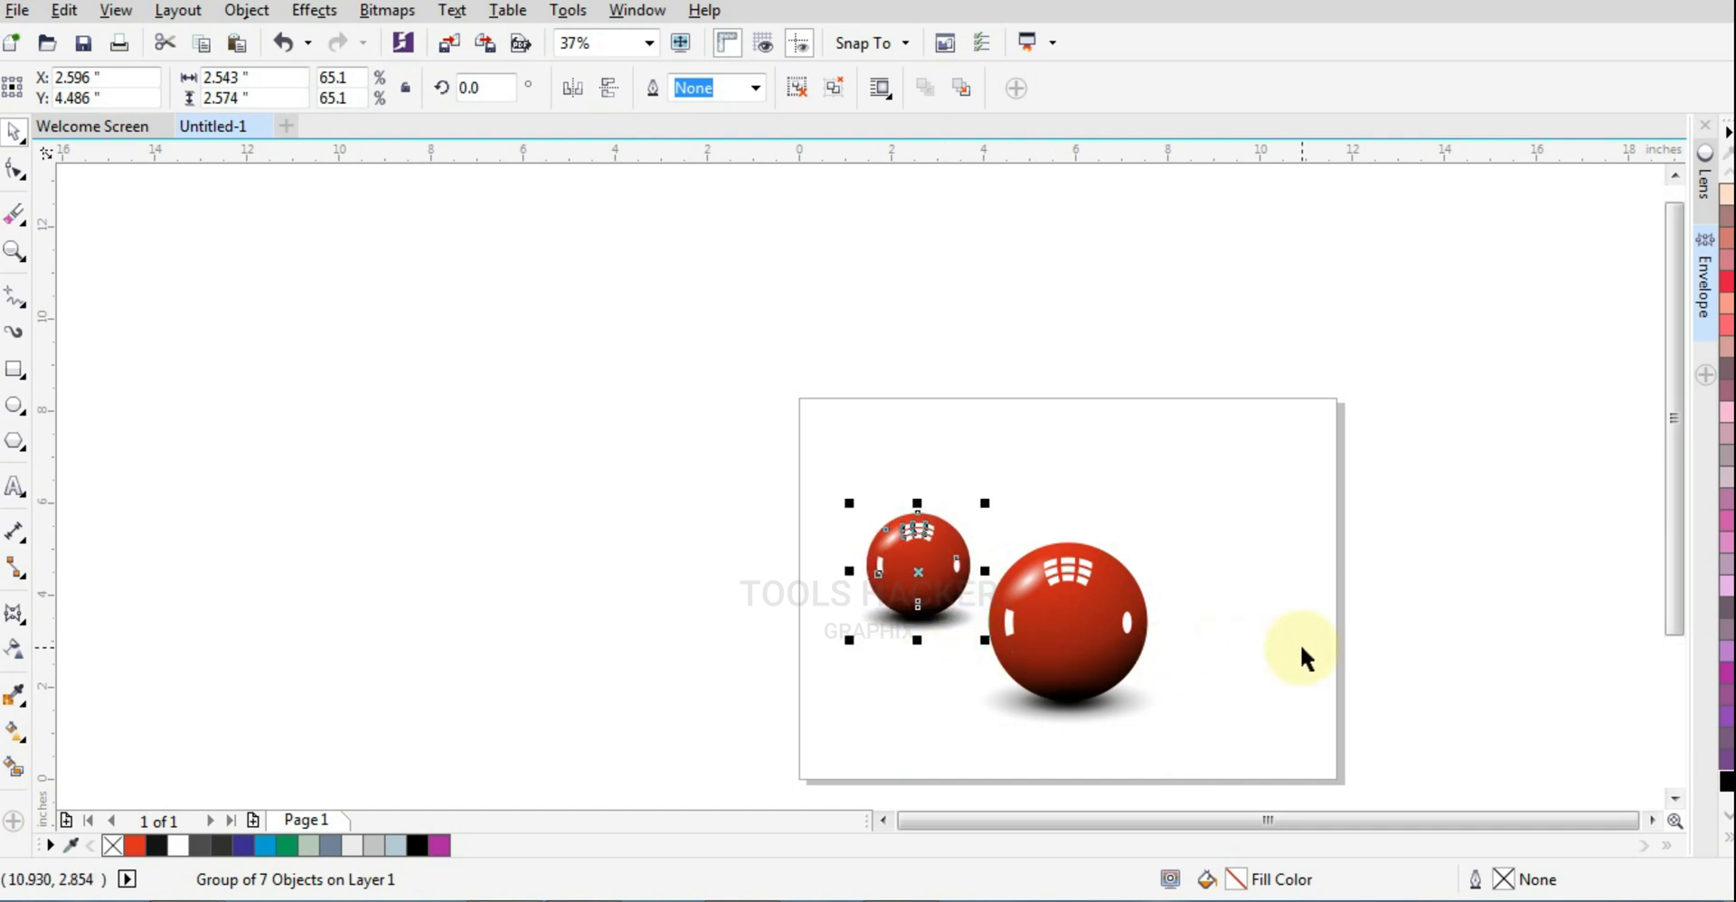
# Place a copy of the small ball at the same height on the right side of the large ball
pyautogui.moveTo(924, 602); pyautogui.dragTo(1198, 586)
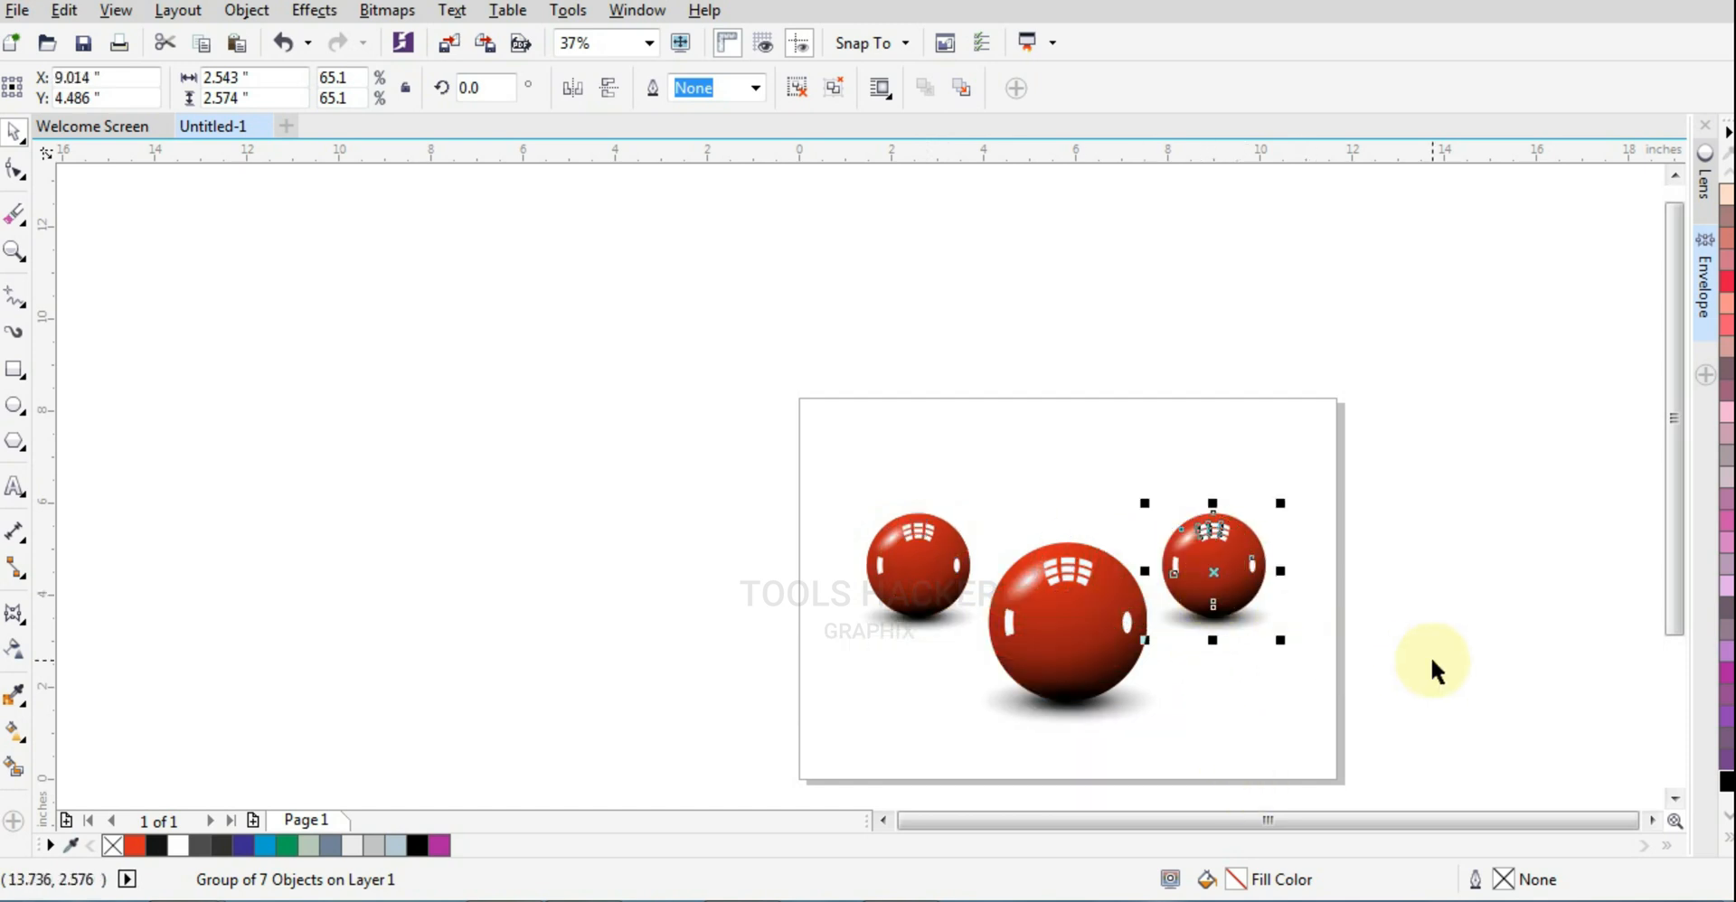
pyautogui.click(1470, 692)
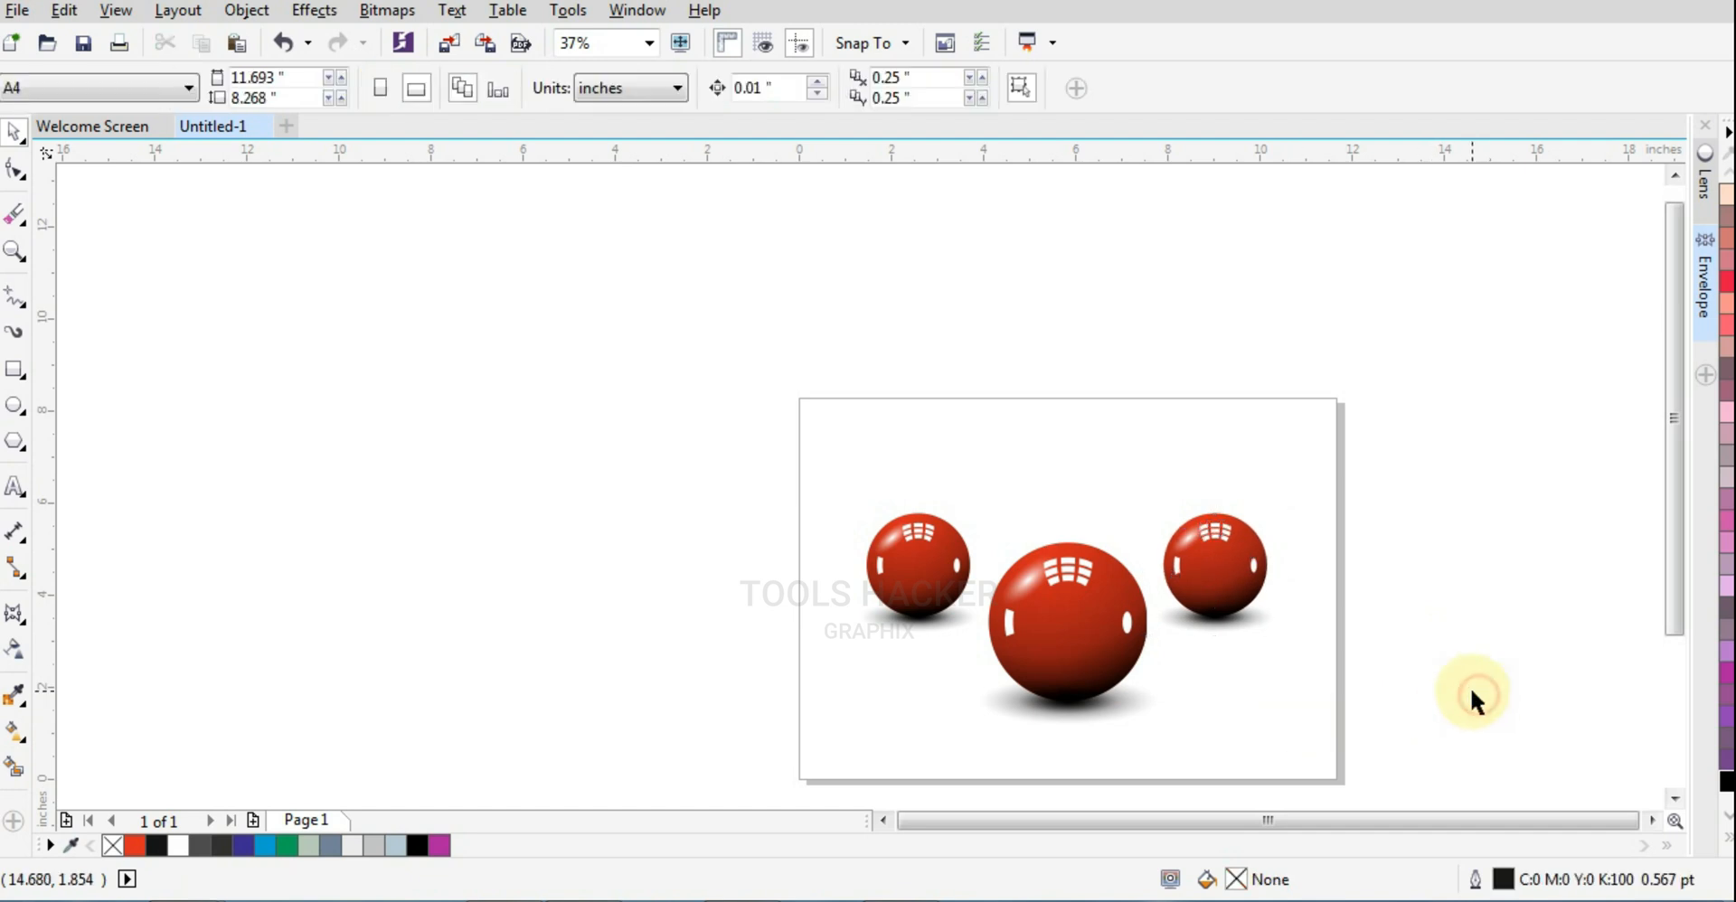
pyautogui.moveTo(764, 426); pyautogui.dragTo(1030, 691)
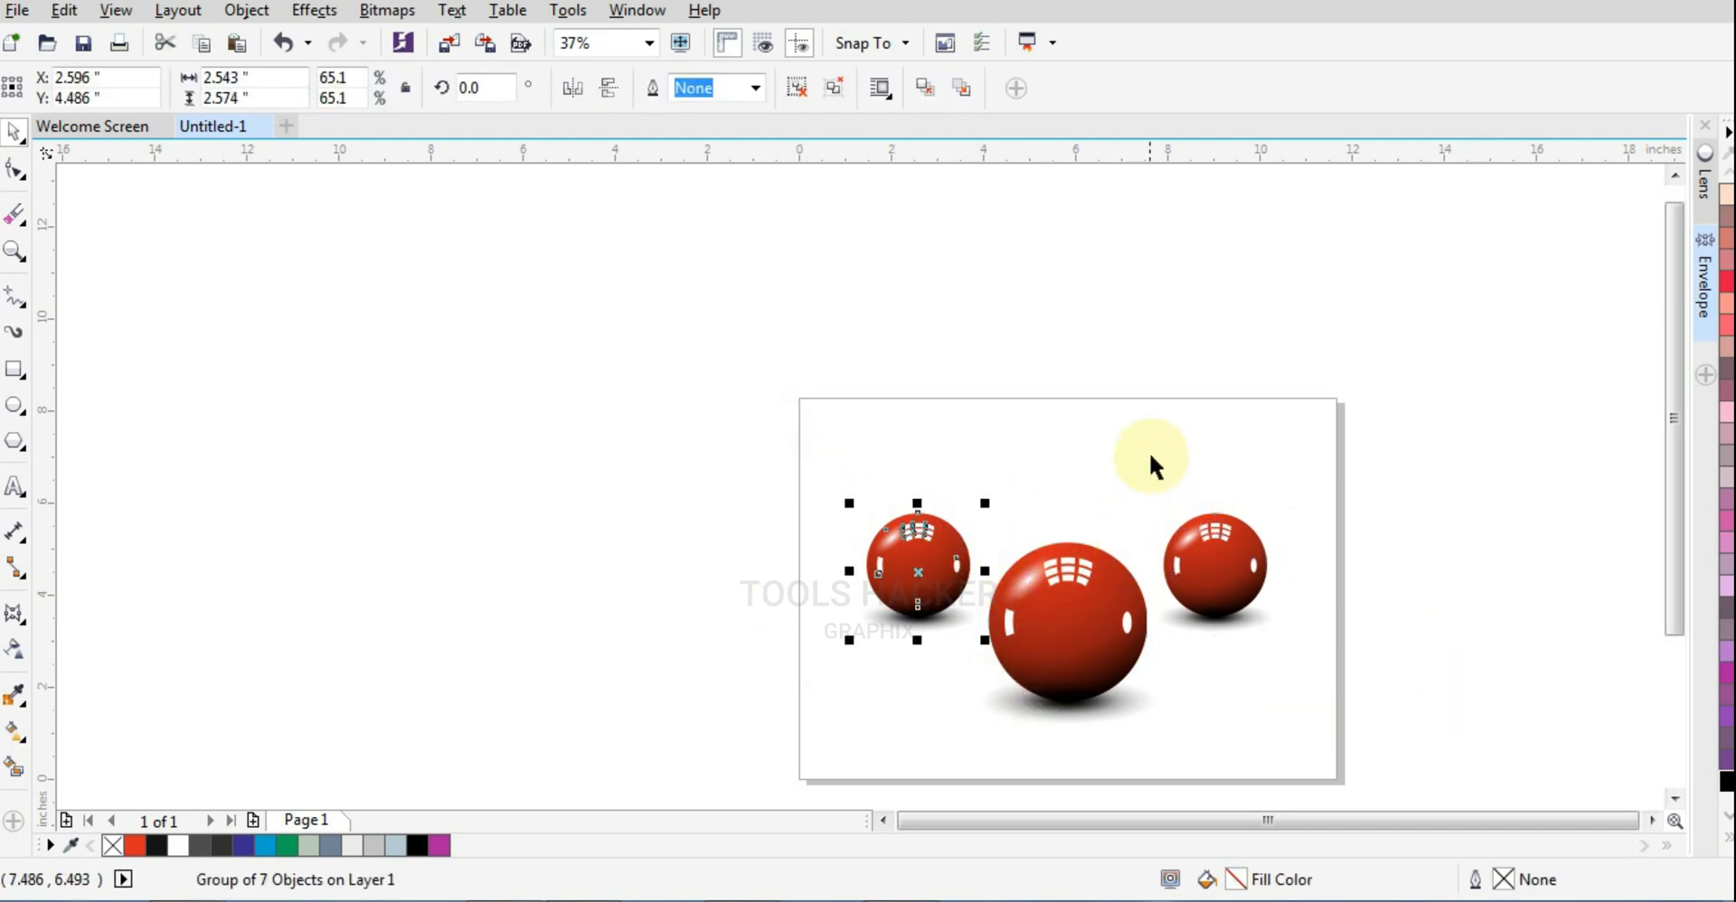
pyautogui.moveTo(1151, 447); pyautogui.dragTo(1342, 675)
pyautogui.click(1215, 579)
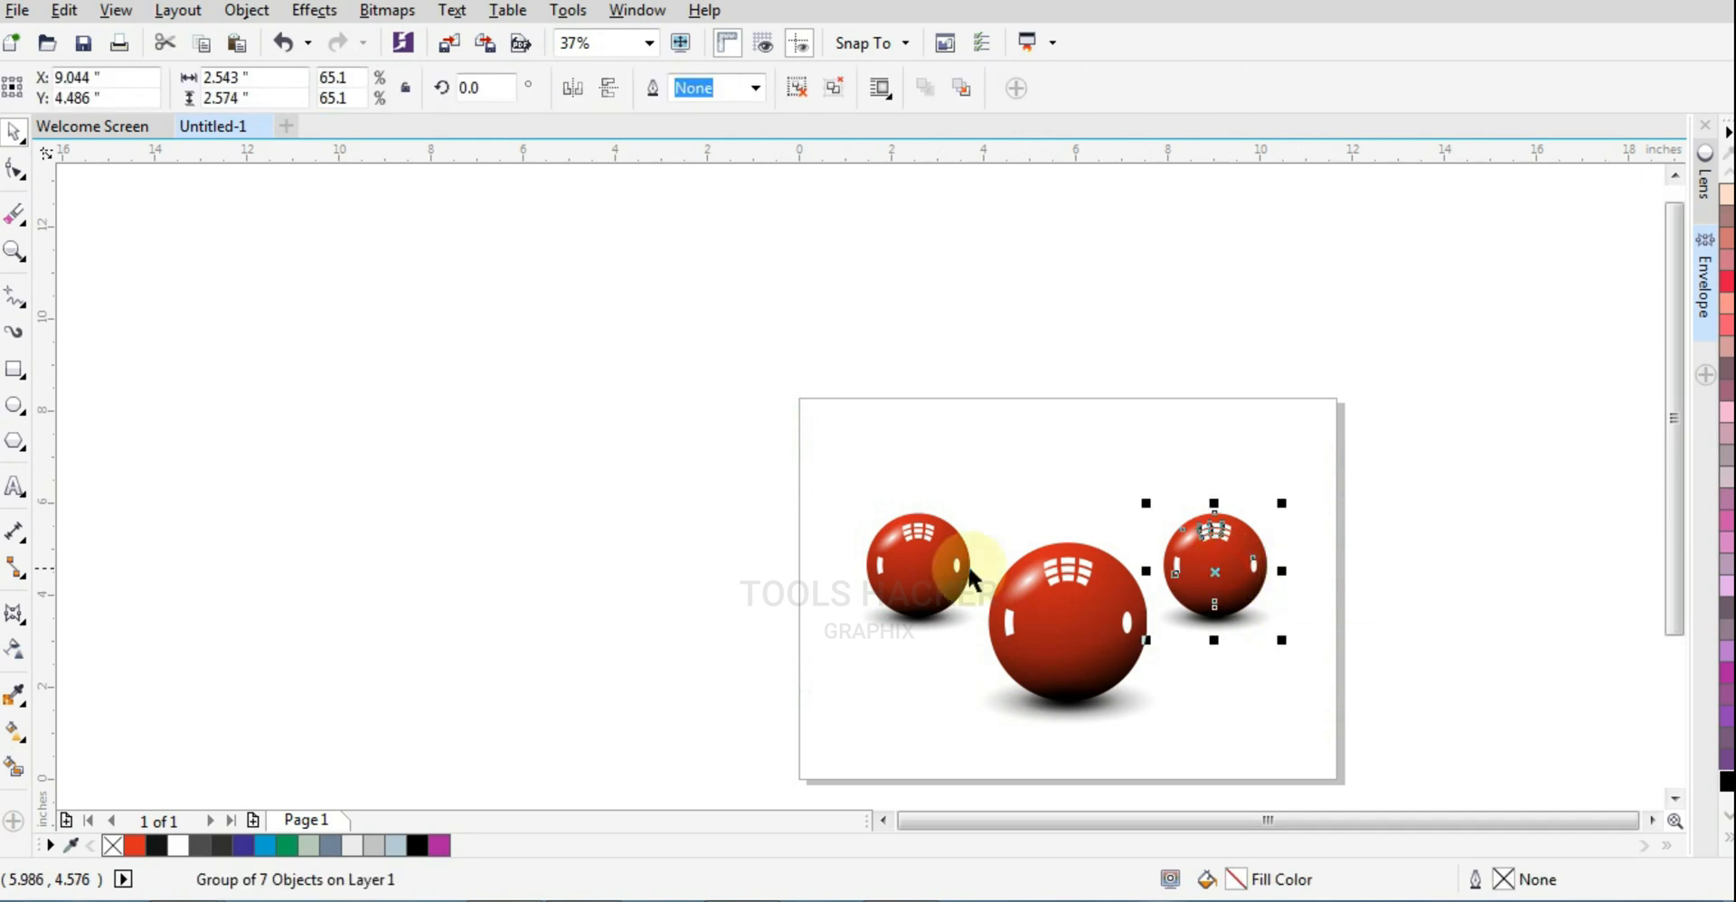
# Group the two small balls and centre the pair horizontally on the large ball
pyautogui.keyDown('shift'); pyautogui.click(930, 573); pyautogui.keyUp('shift')
pyautogui.hotkey('ctrl', 'g')
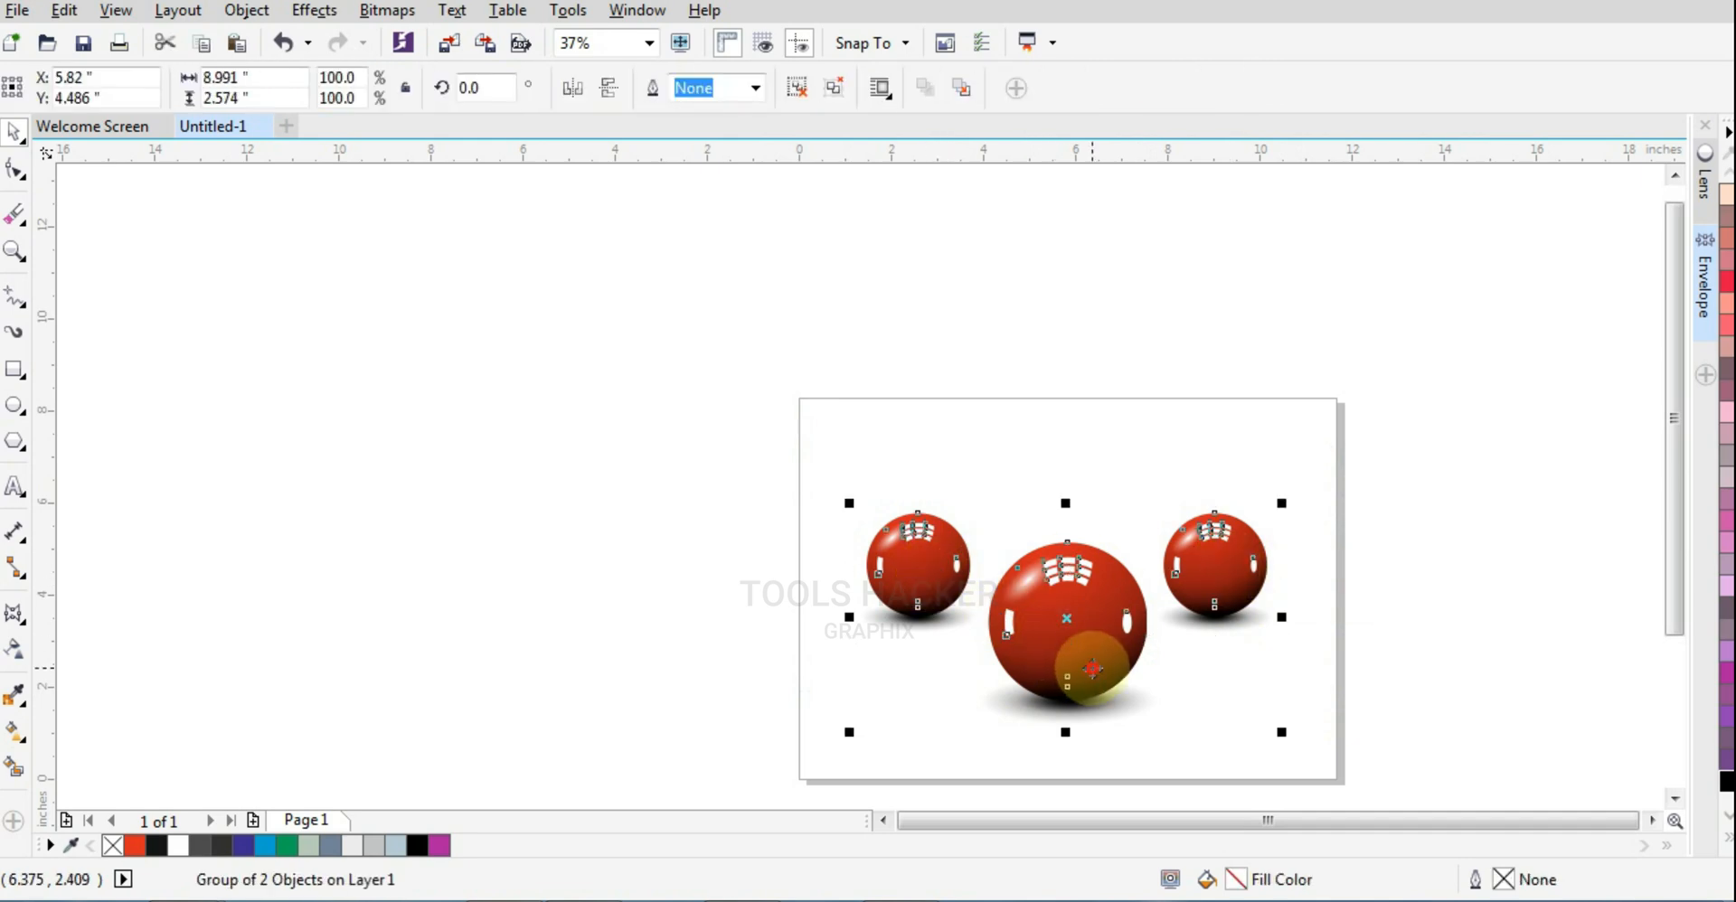
pyautogui.keyDown('shift'); pyautogui.click(1090, 666); pyautogui.keyUp('shift')
pyautogui.click(1273, 689)
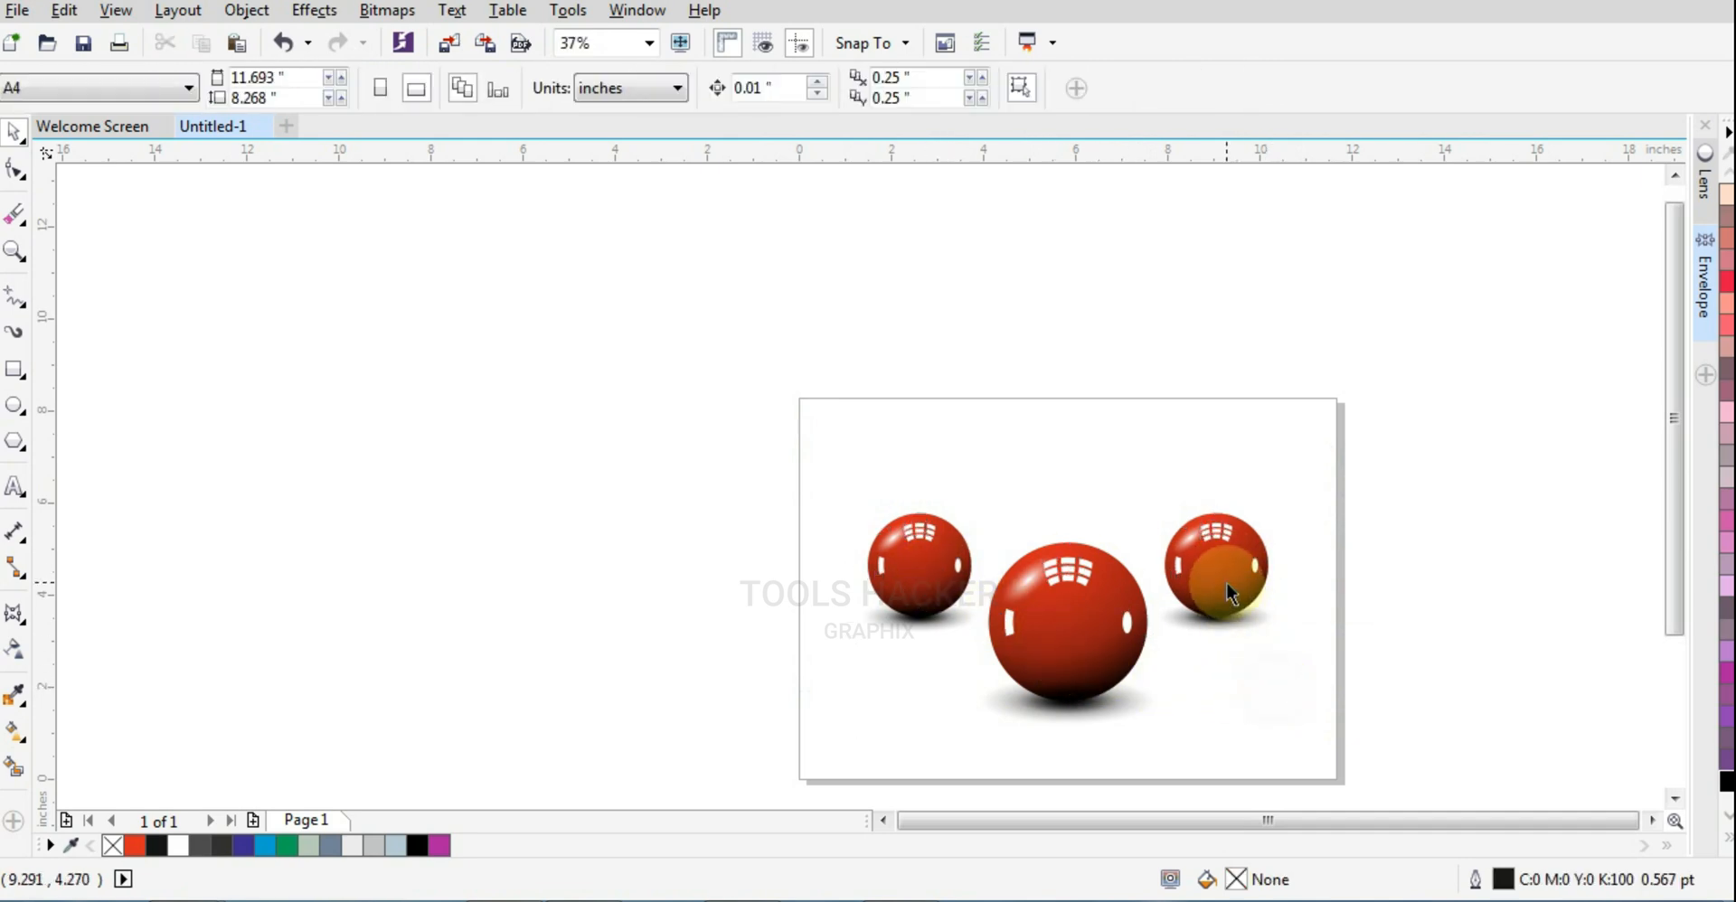
# Fill the left small ball's PowerClip ellipse with blue, selecting it inside the group
pyautogui.click(1220, 586)
pyautogui.click(1352, 635)
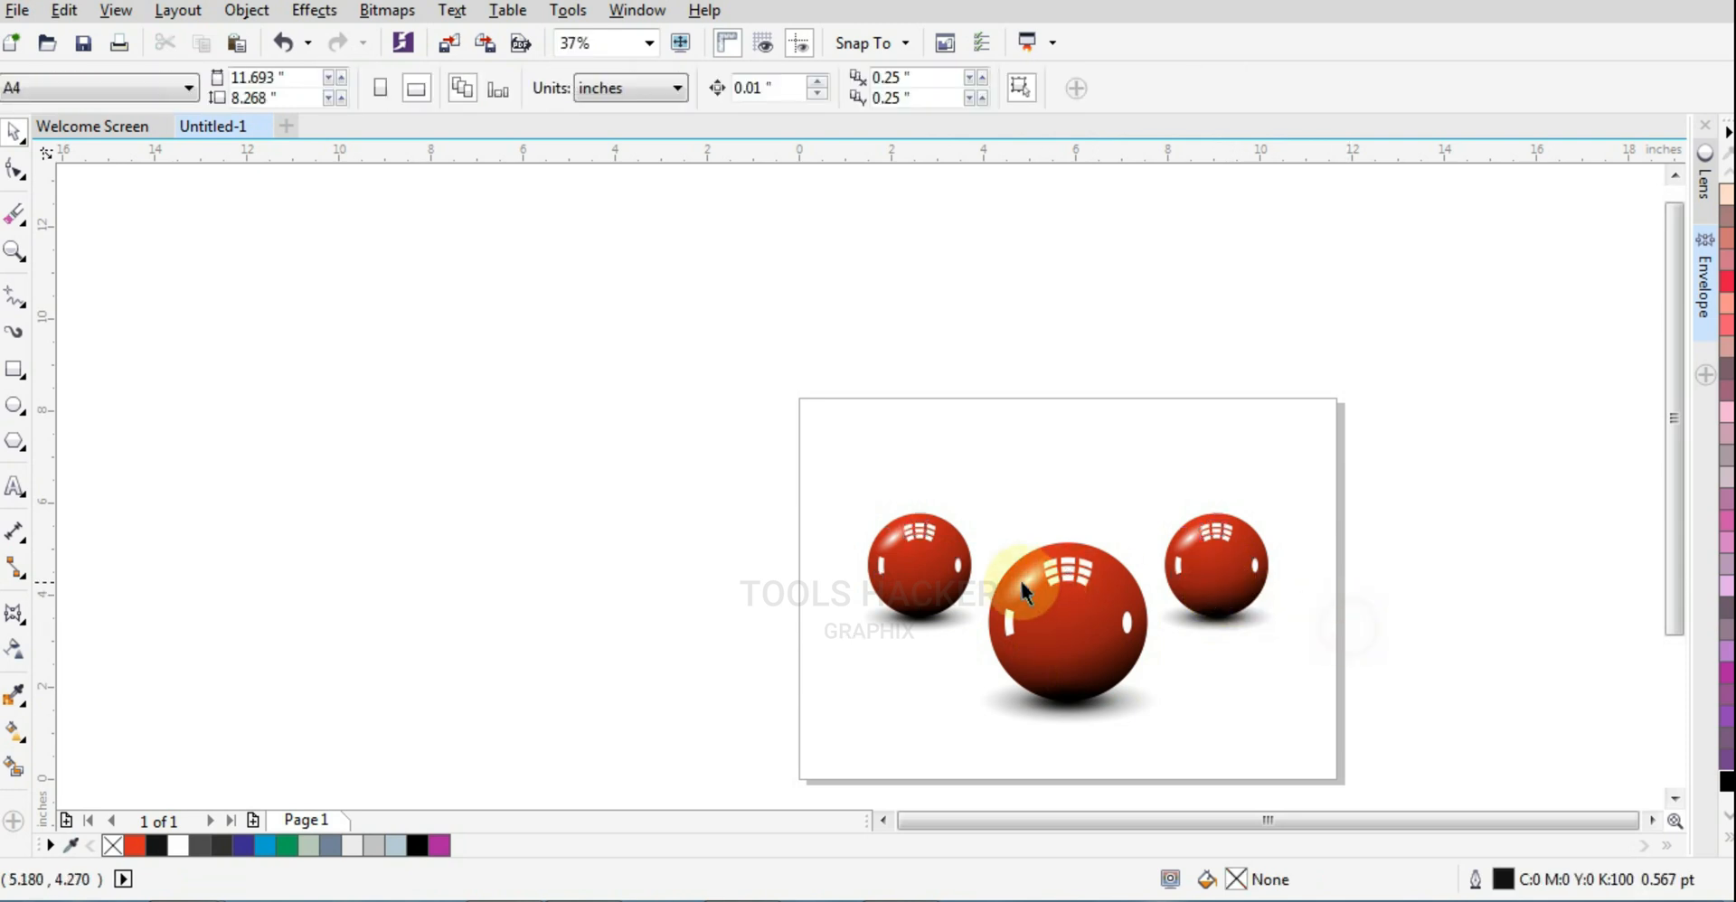
pyautogui.keyDown('ctrl'); pyautogui.click(931, 570); pyautogui.keyUp('ctrl')
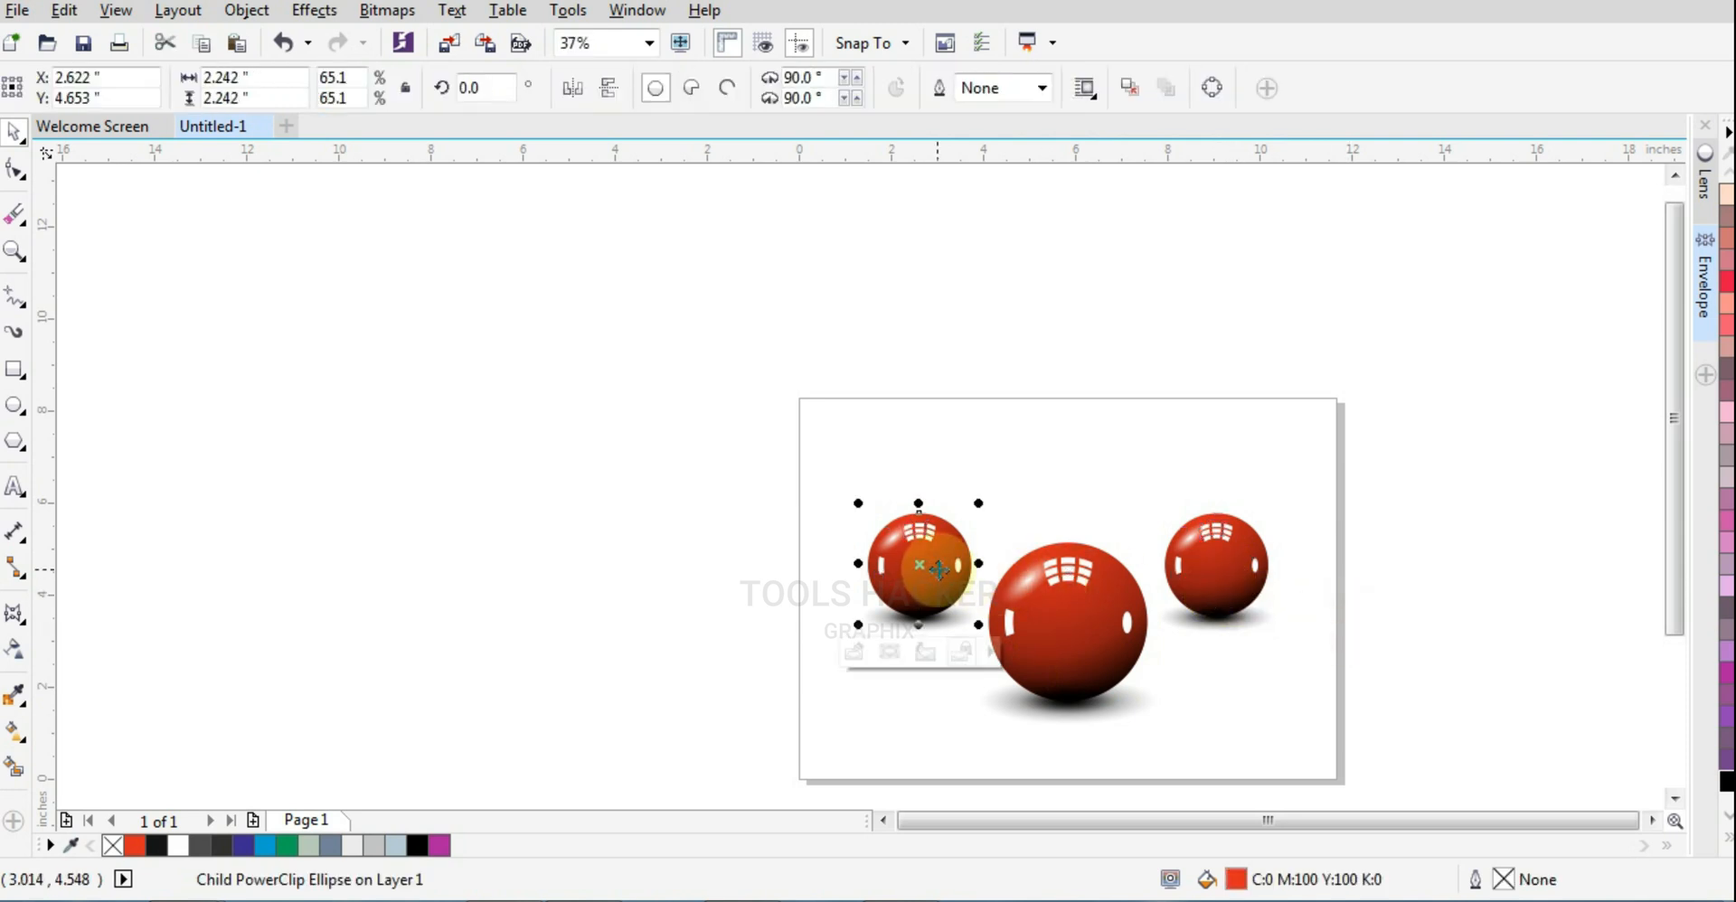
pyautogui.click(1725, 836)
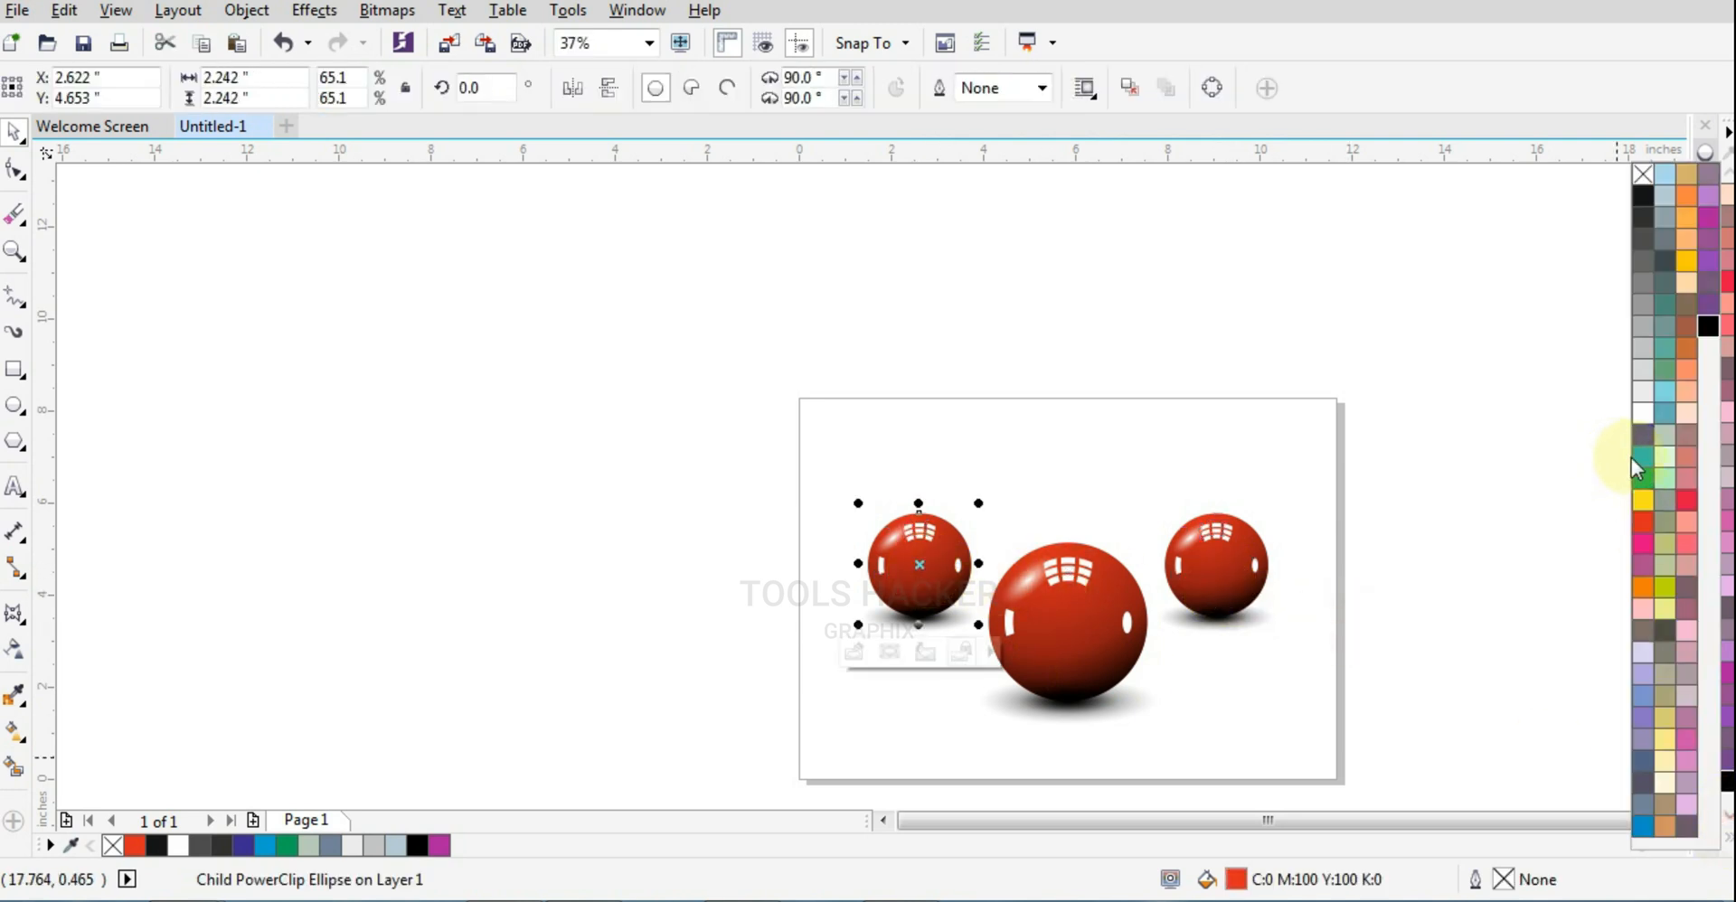
pyautogui.click(1627, 457)
# Fill the right small ball's PowerClip ellipse with green, selecting it inside the group
pyautogui.keyDown('ctrl'); pyautogui.click(1221, 571); pyautogui.keyUp('ctrl')
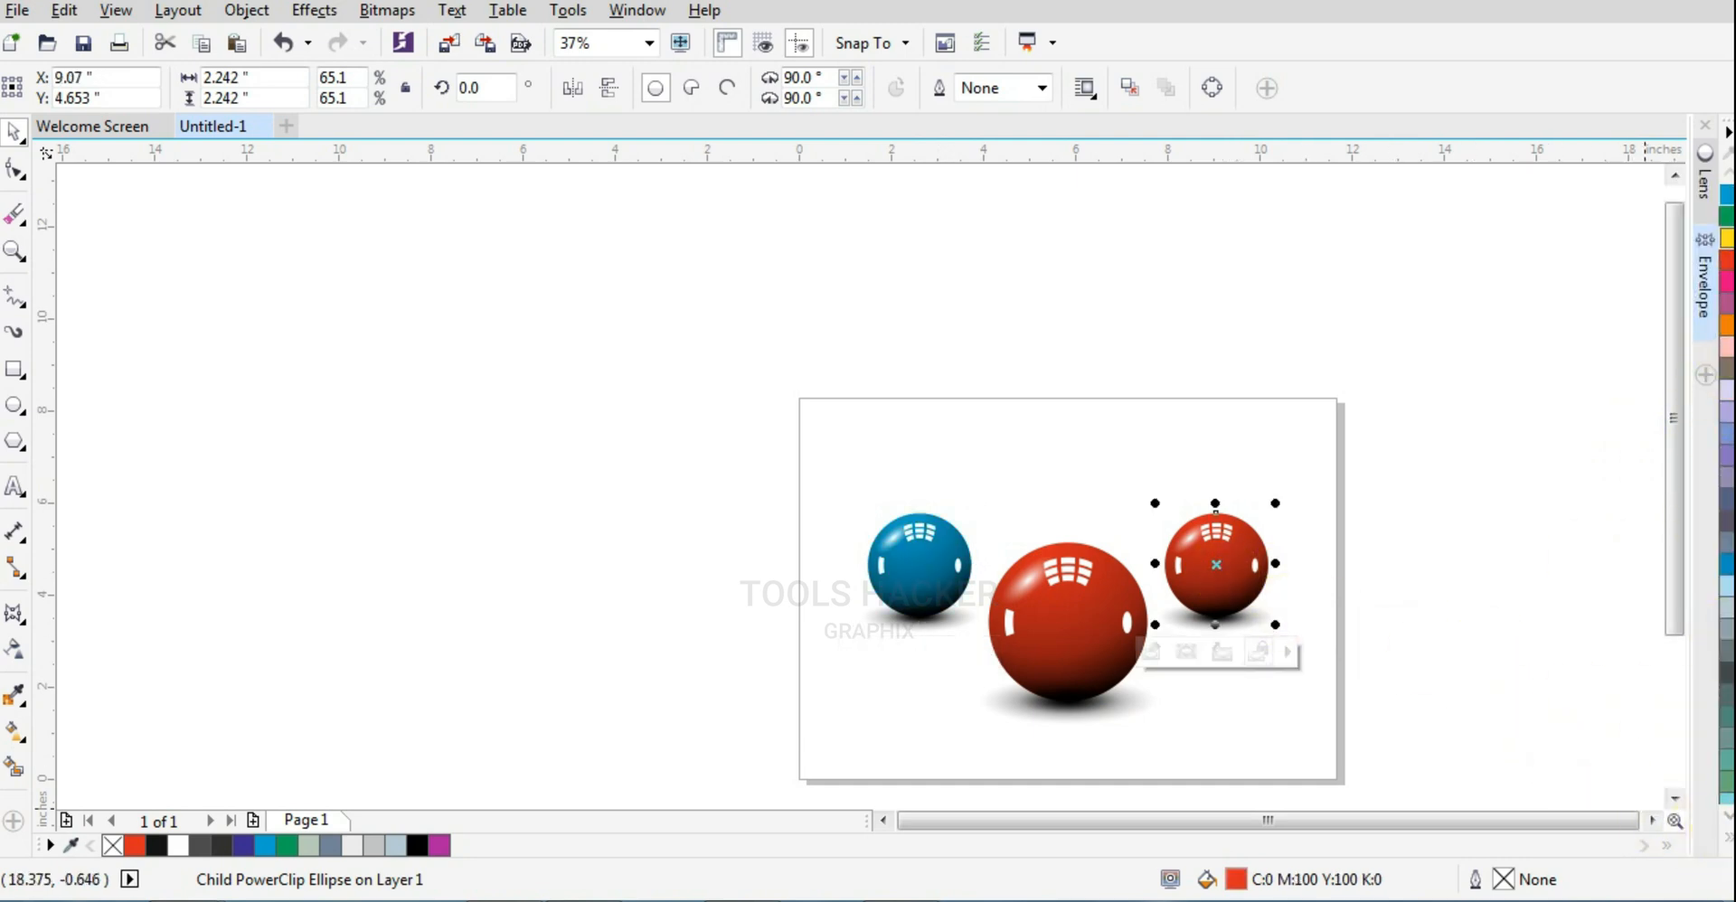
pyautogui.click(1465, 544)
pyautogui.click(1461, 599)
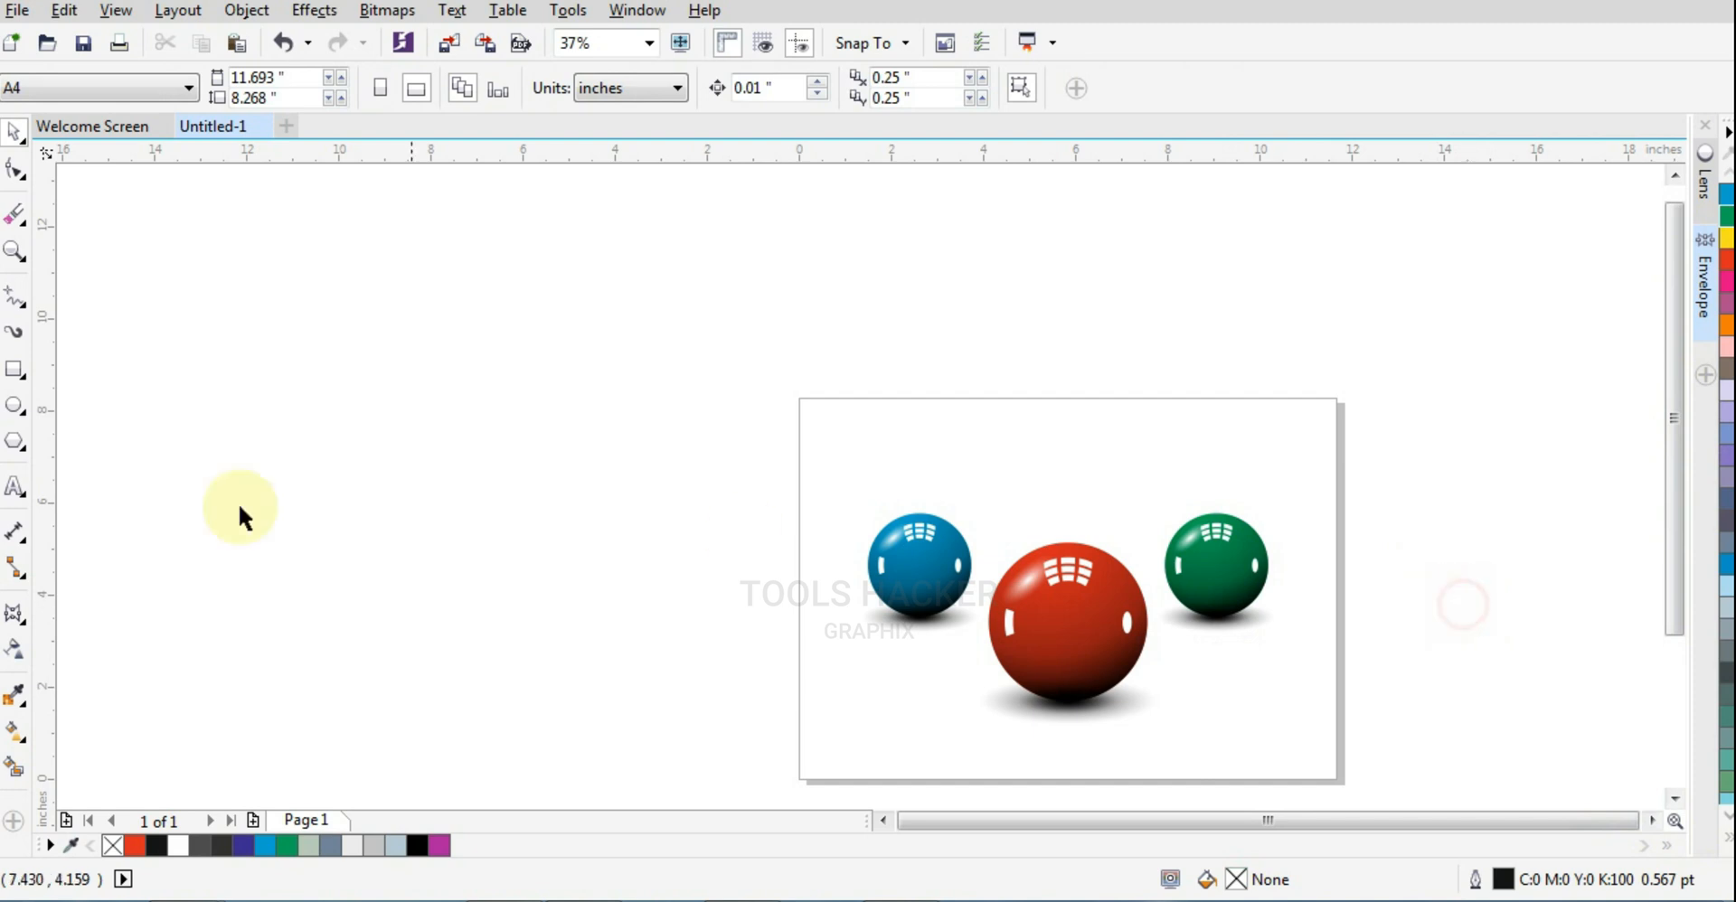
# Add a page-sized rectangle behind the balls and fill it with the blue-grey C:20 M:0 Y:0 K:20
pyautogui.scroll(-1, 708, 525)
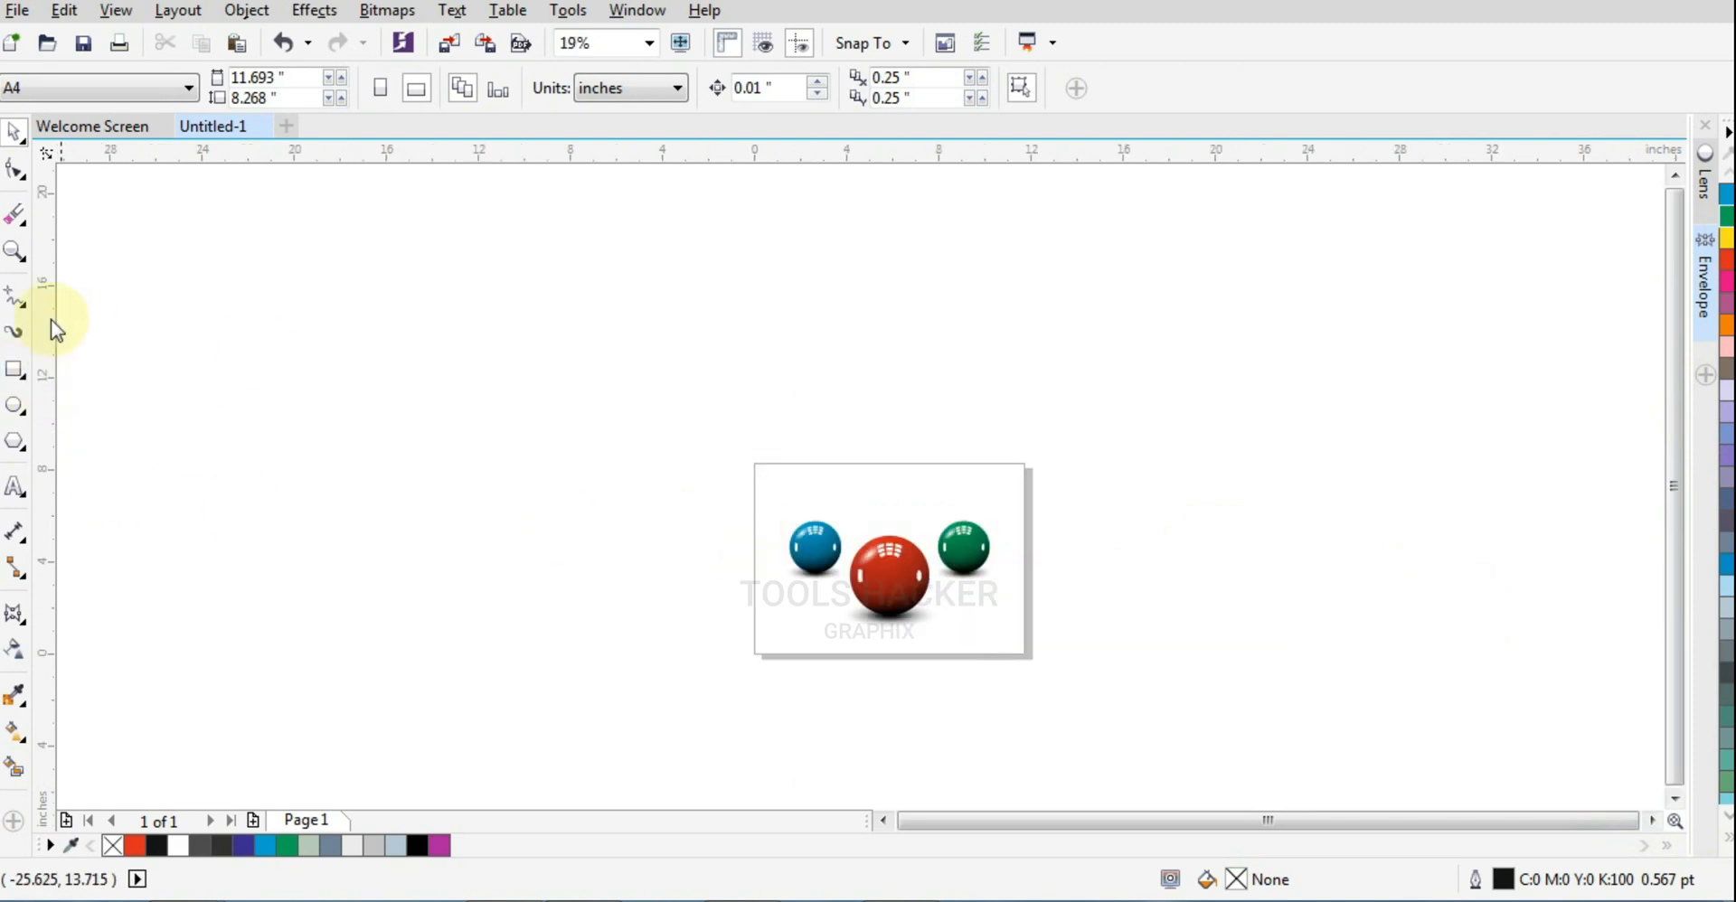
pyautogui.click(22, 256)
pyautogui.moveTo(740, 441); pyautogui.dragTo(1048, 680)
pyautogui.doubleClick(15, 371)
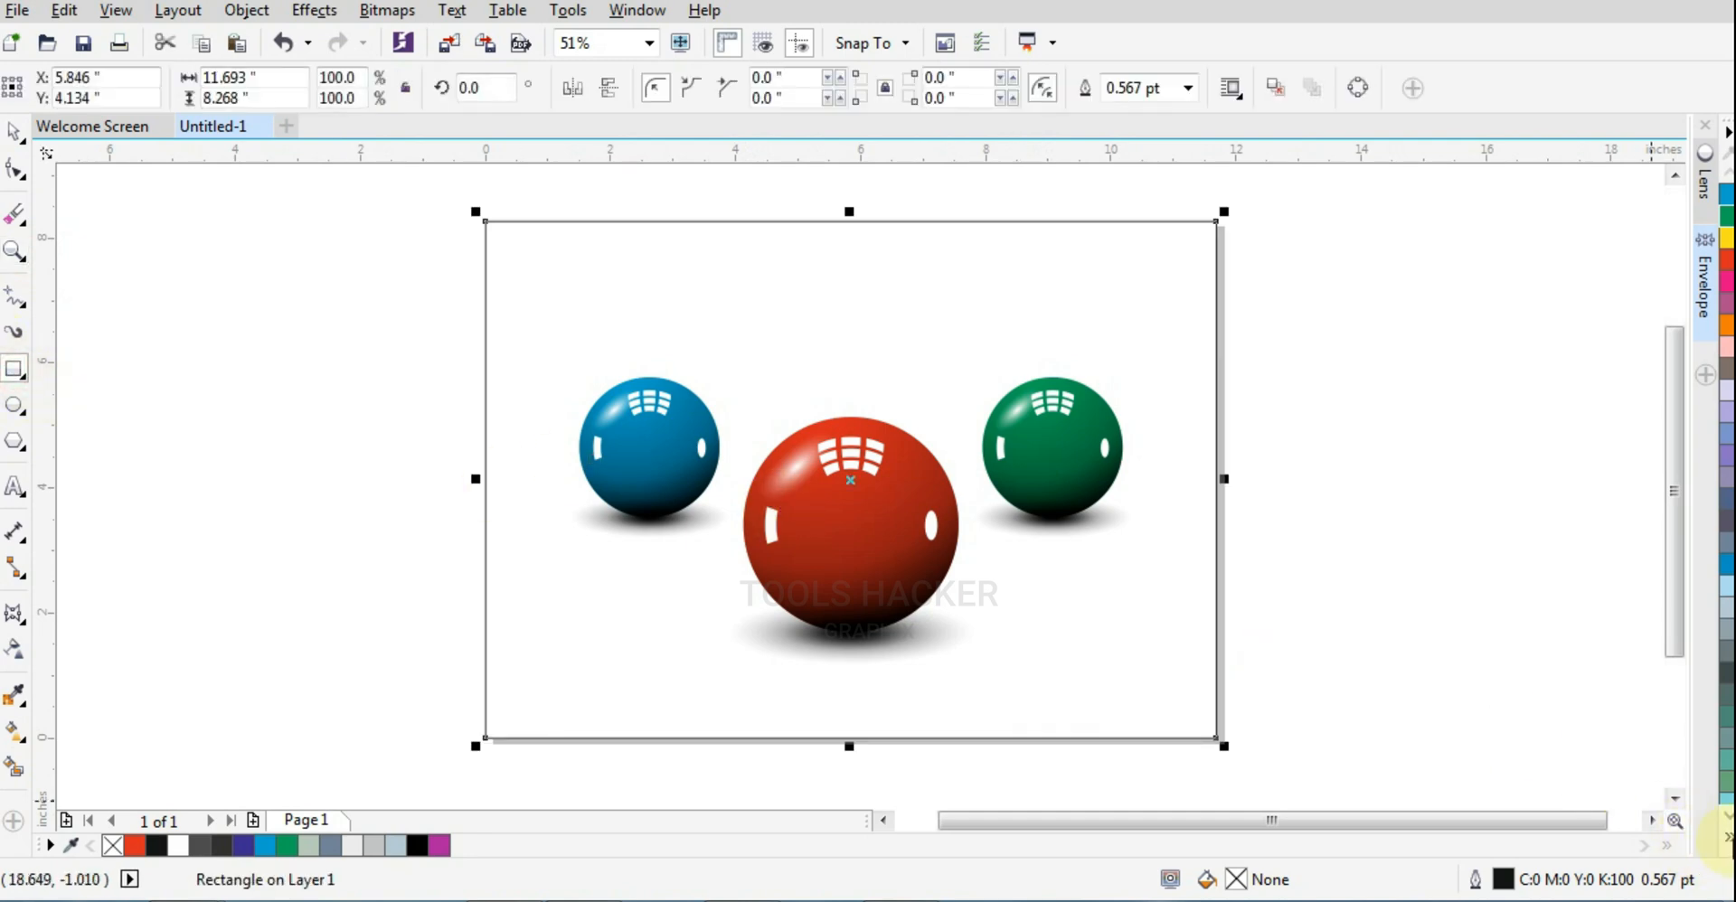
pyautogui.click(1727, 836)
pyautogui.click(1663, 195)
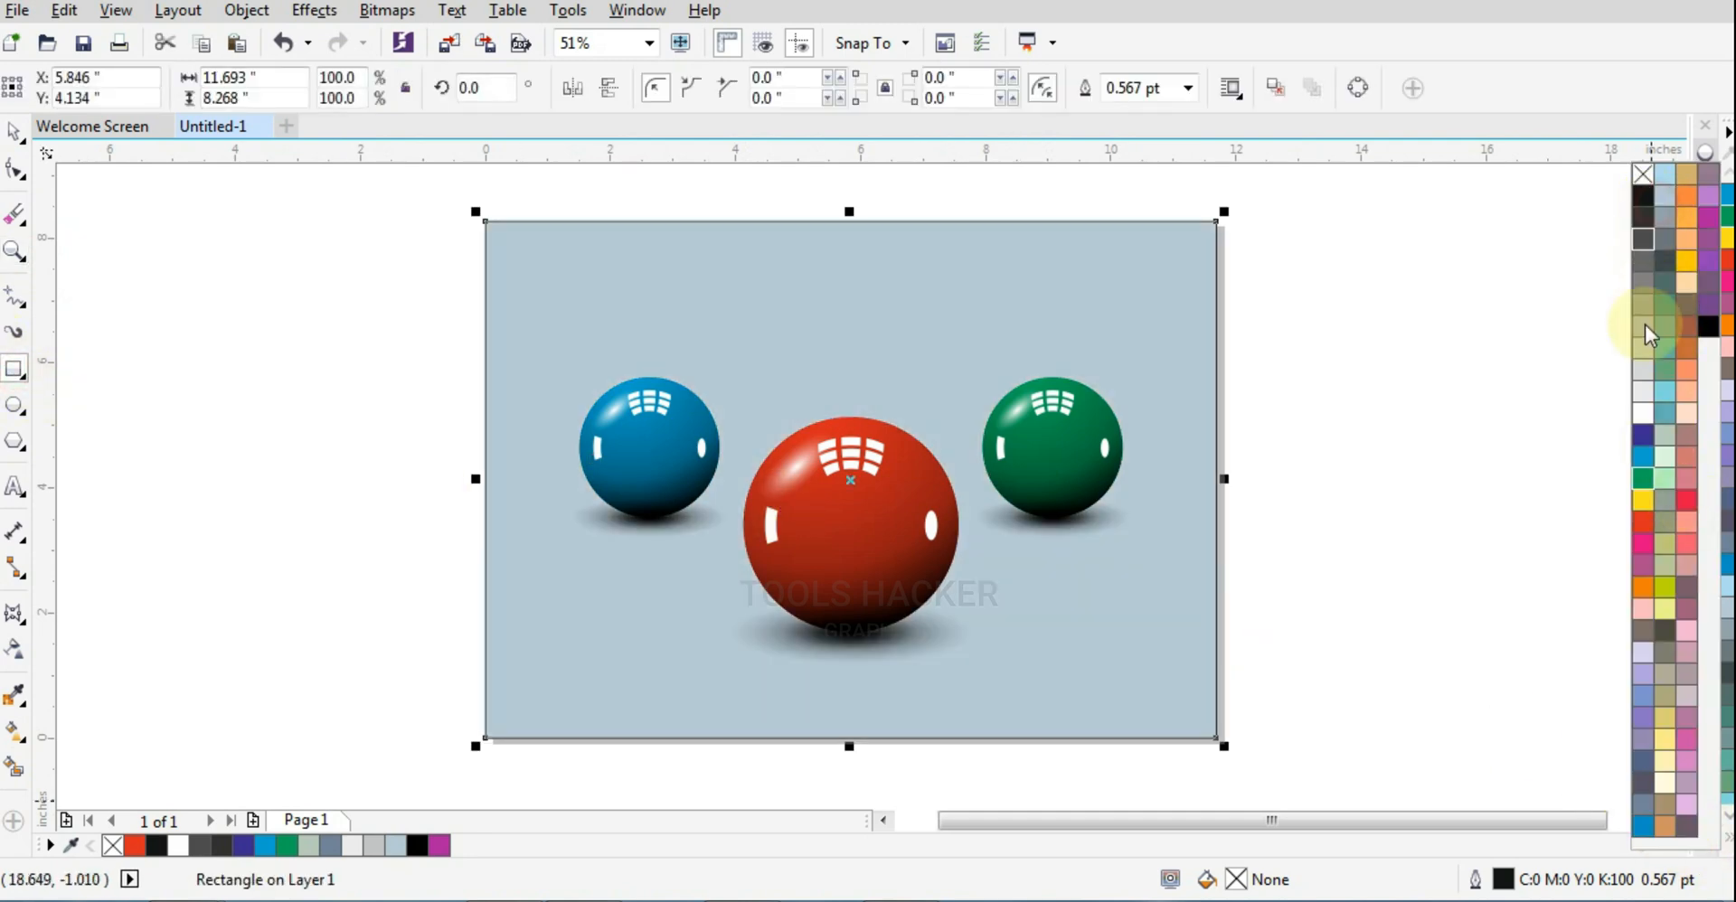
# Give the background rectangle an elliptical fountain fill from blue-grey edges to a white centre
pyautogui.click(16, 657)
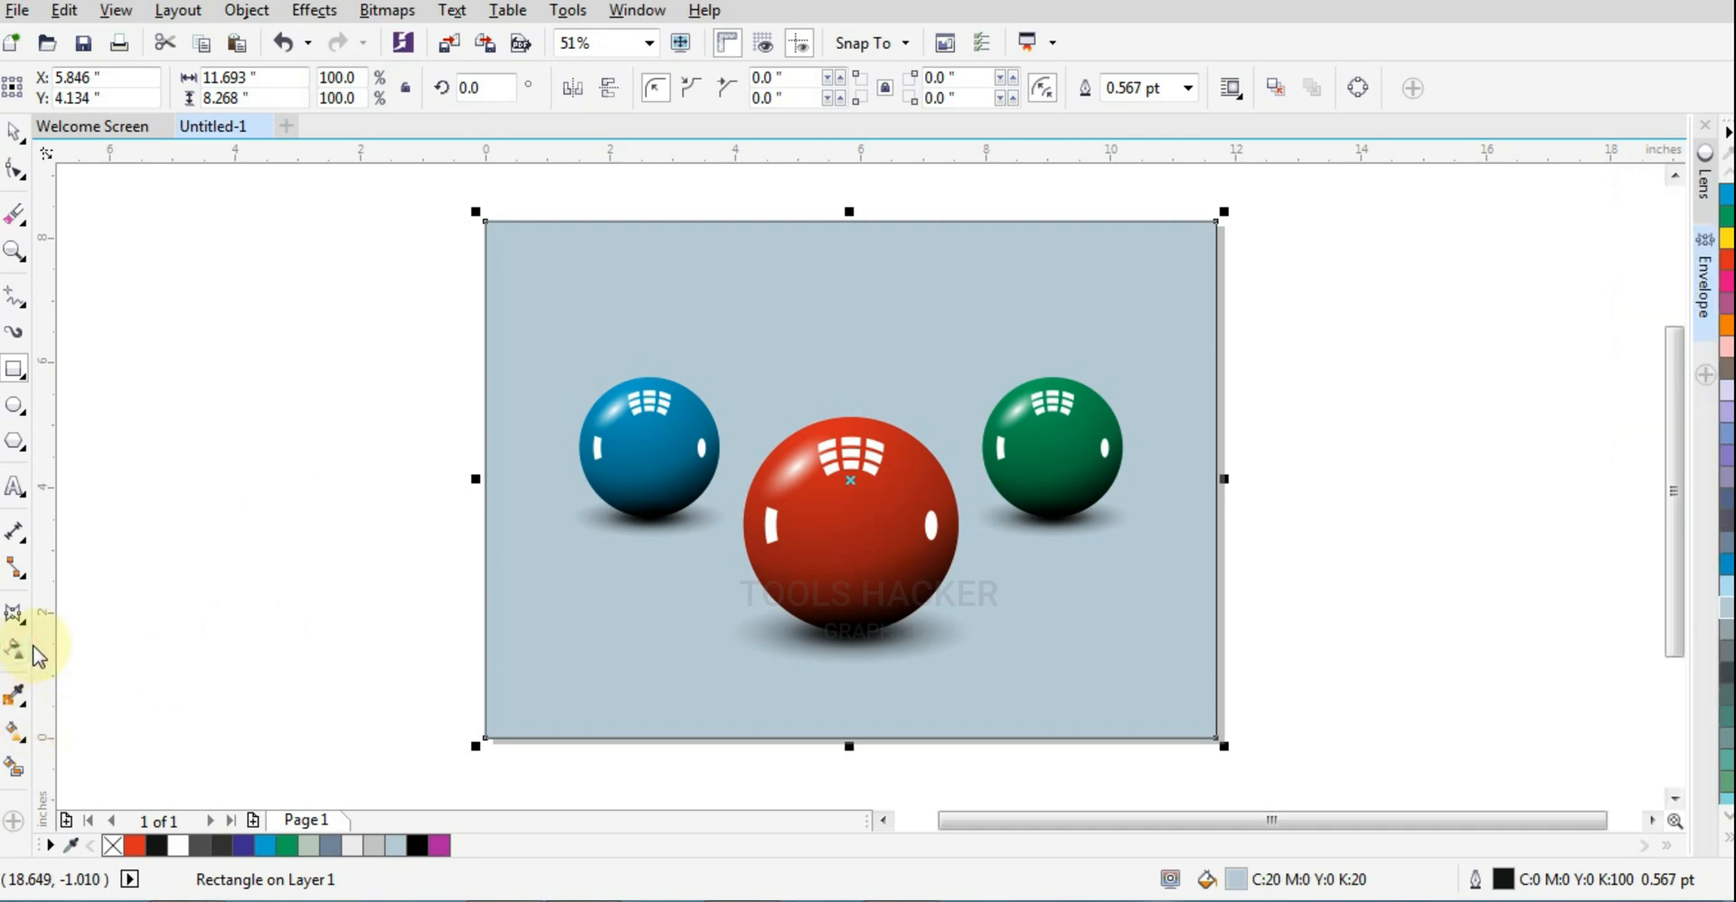
pyautogui.click(26, 723)
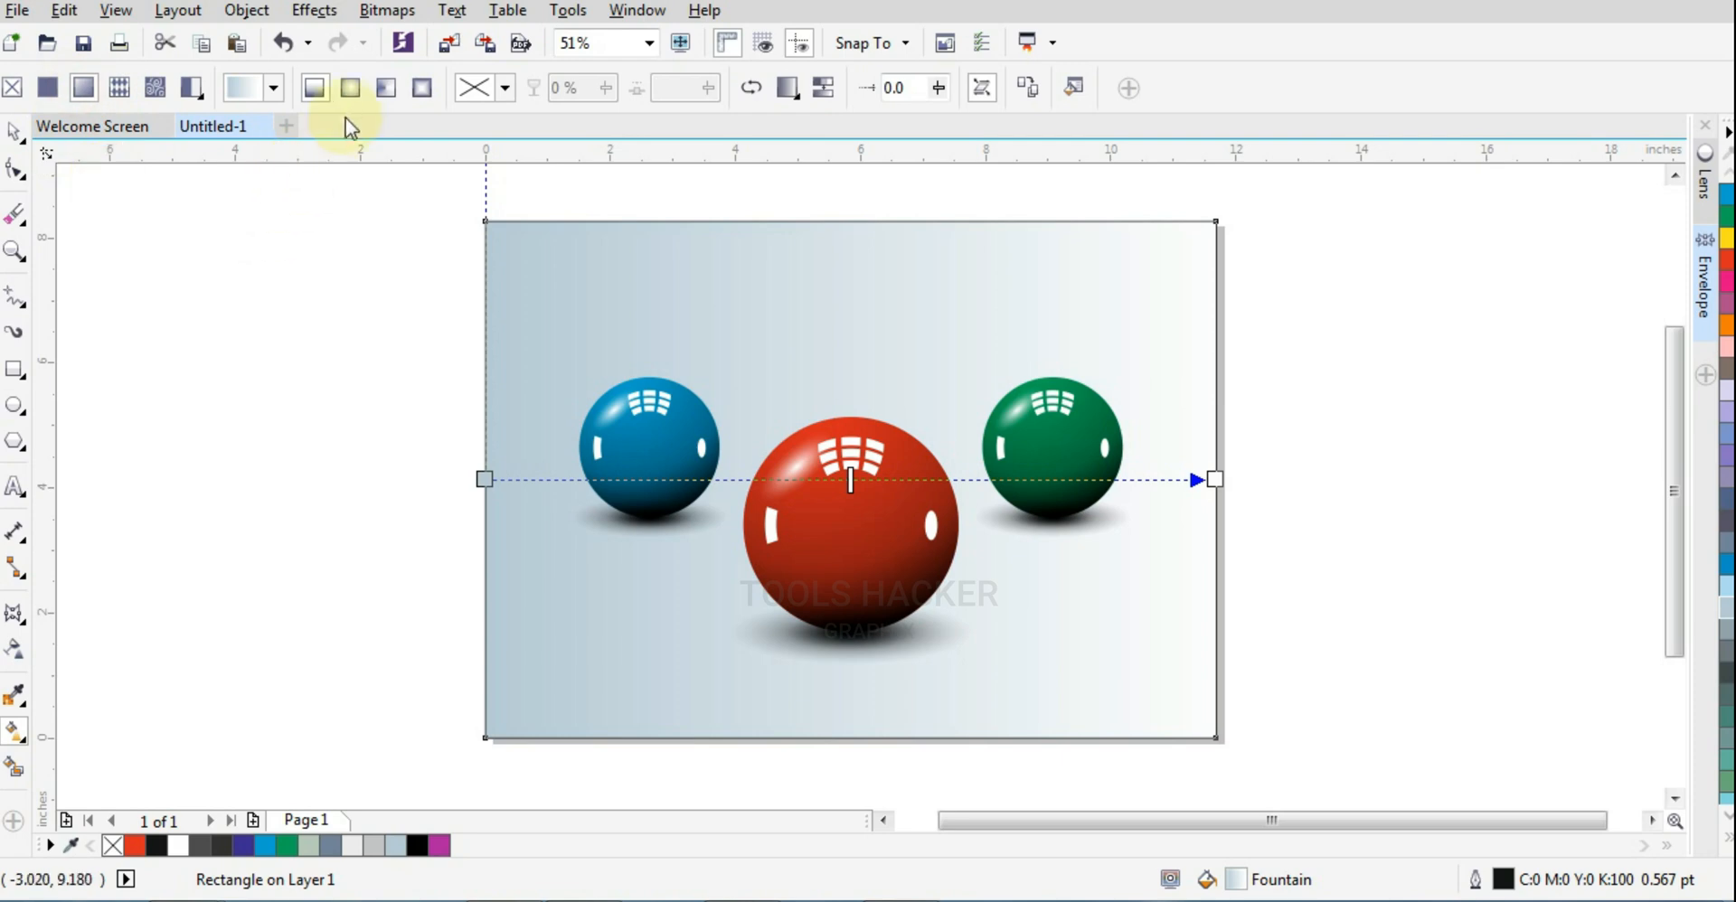
pyautogui.click(350, 87)
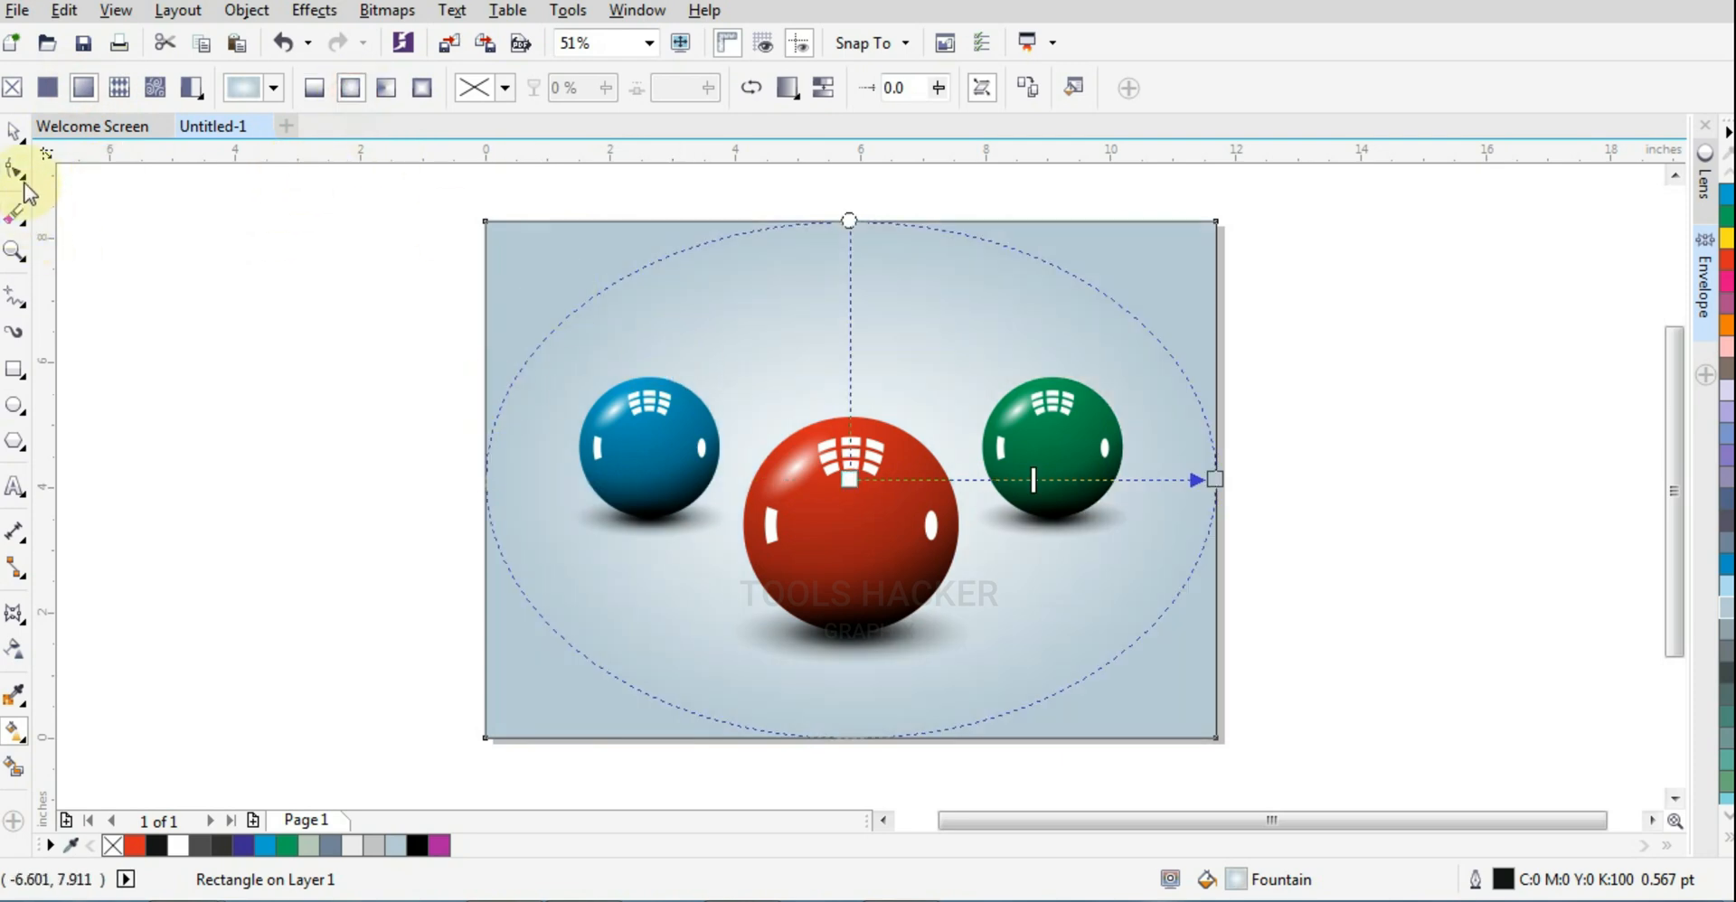
pyautogui.click(13, 133)
pyautogui.click(162, 241)
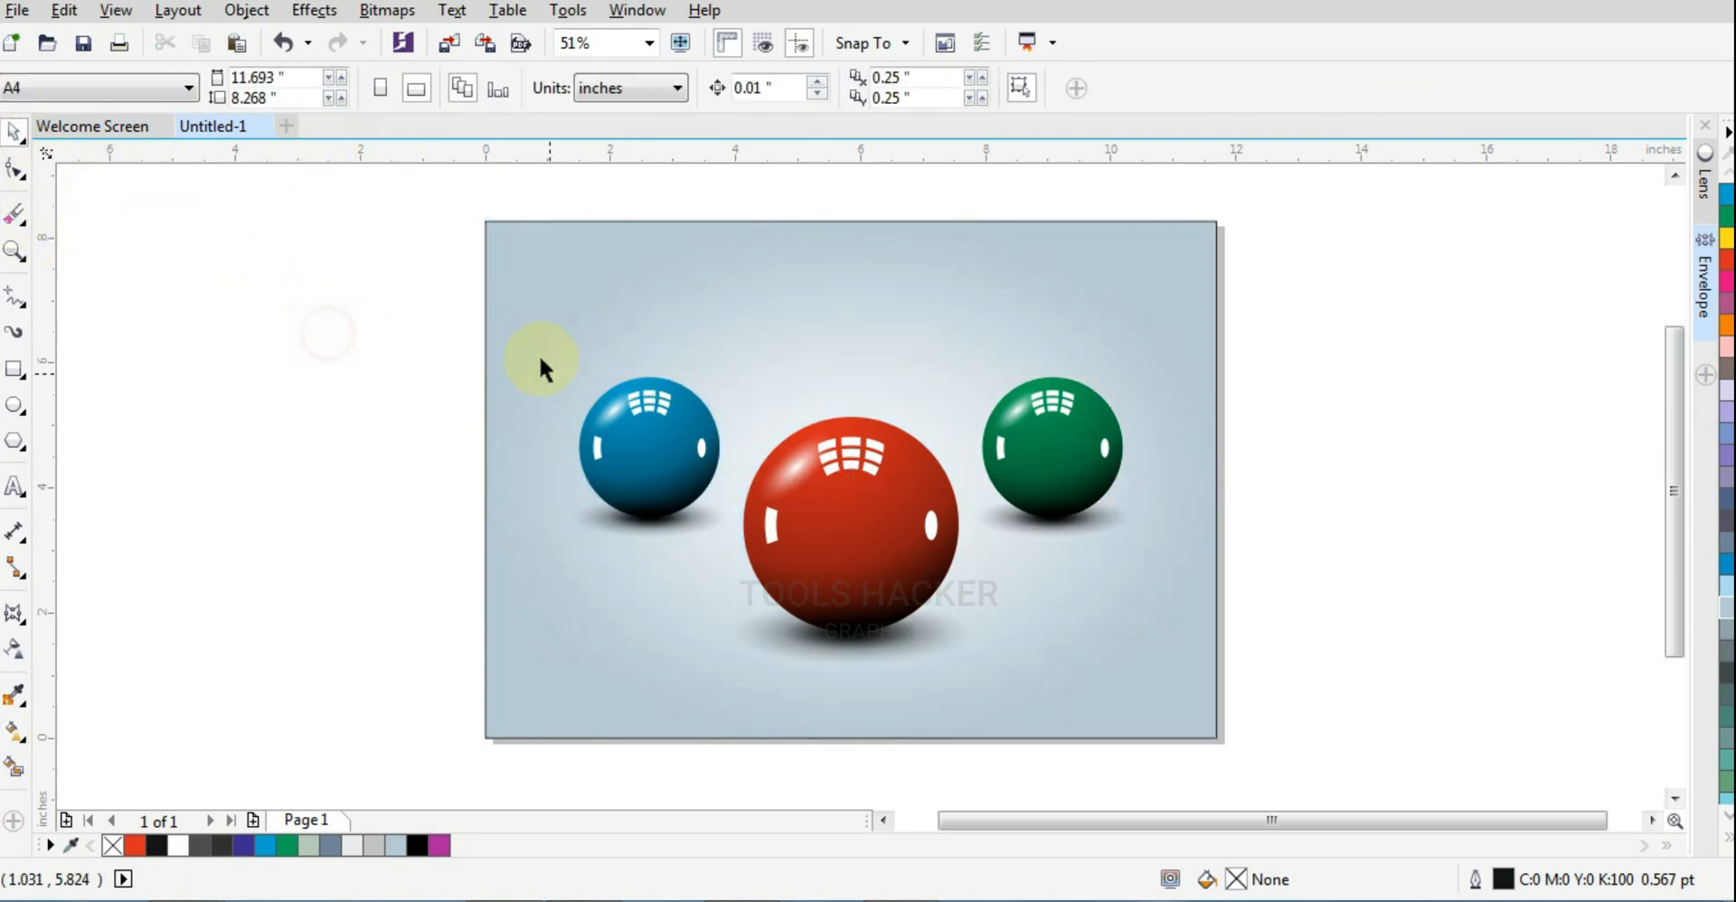
# Examine the finished three-ball composition close up and in a full-screen preview
pyautogui.click(14, 251)
pyautogui.moveTo(474, 212); pyautogui.dragTo(1239, 734)
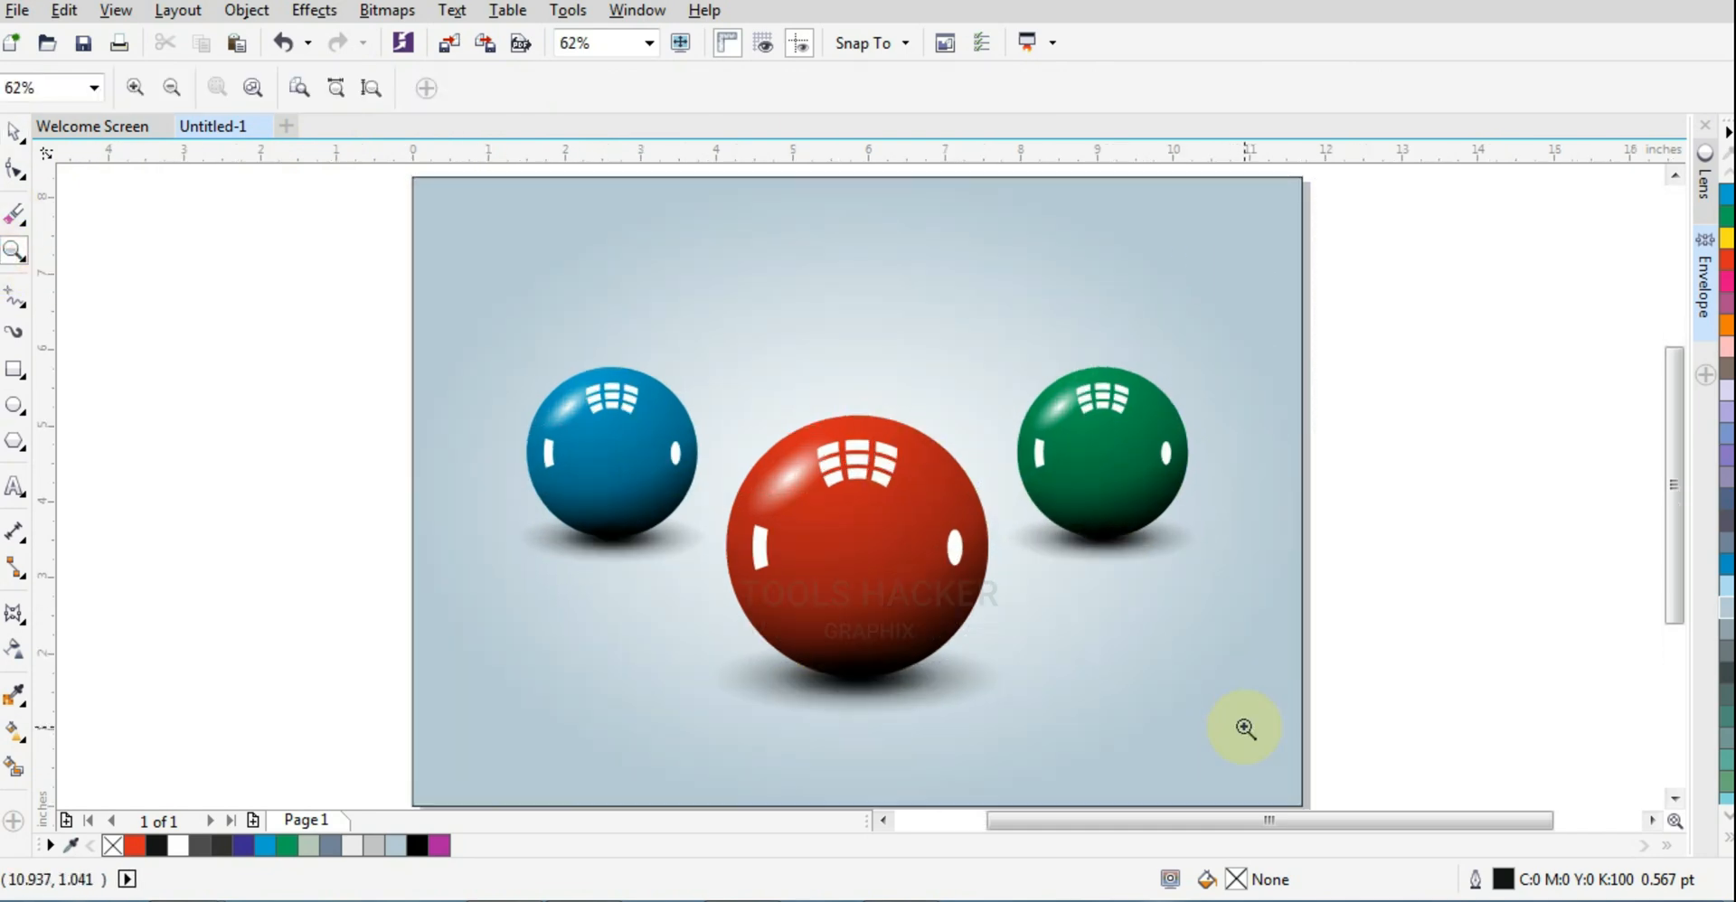
pyautogui.press('F9')
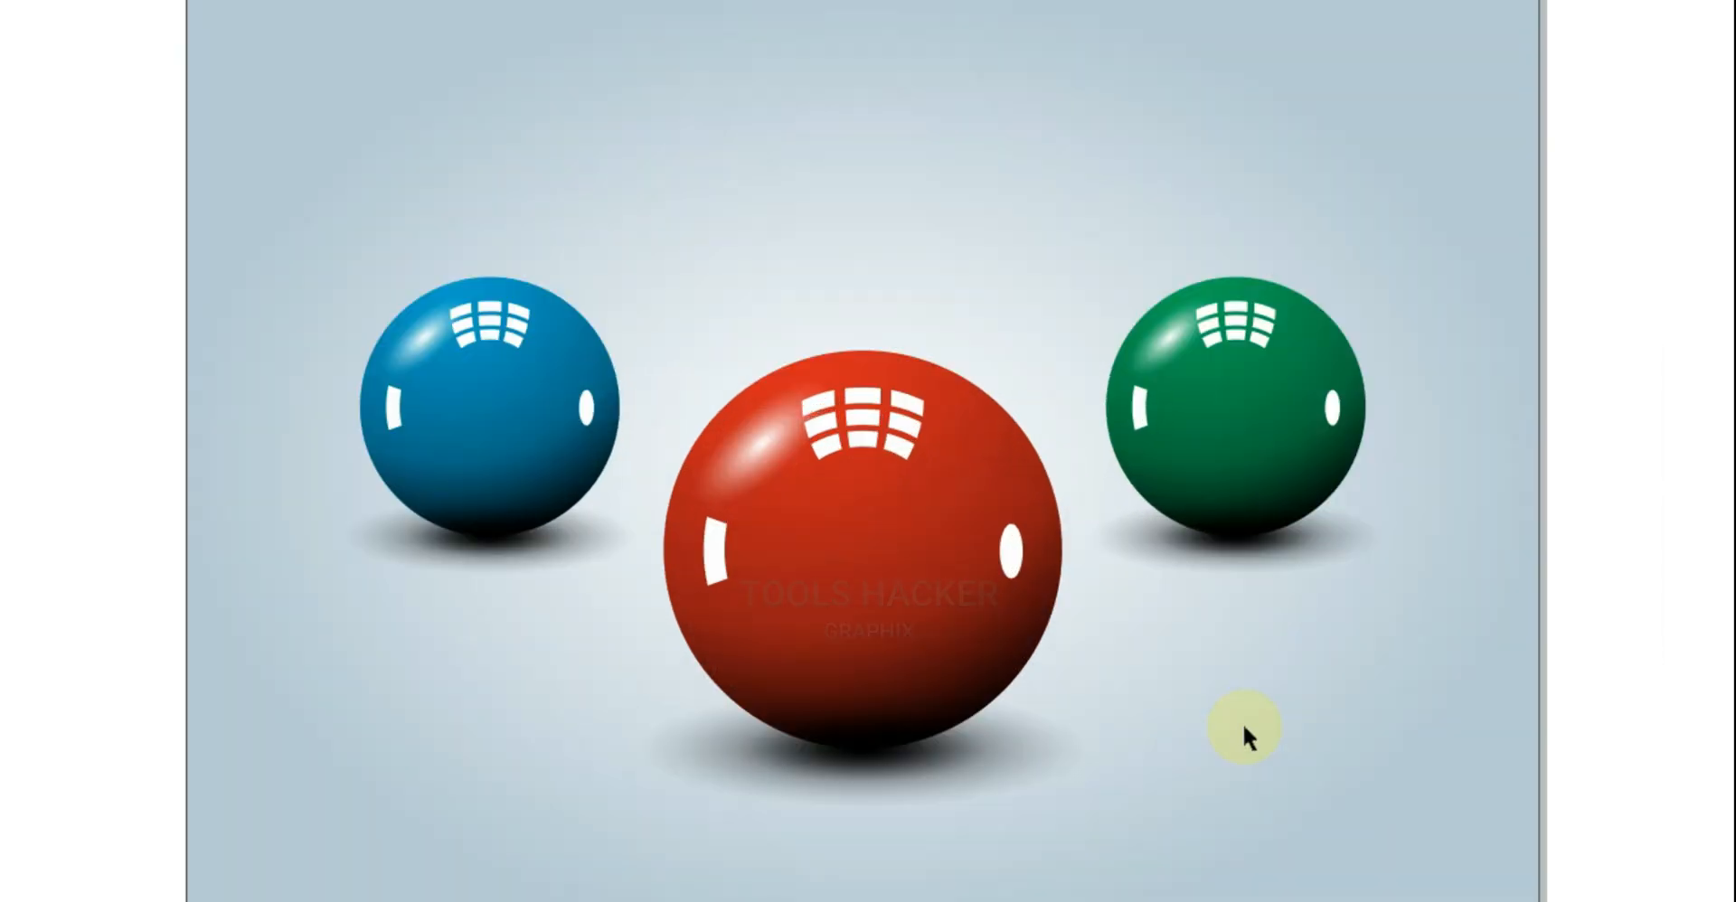
pyautogui.click(1341, 796)
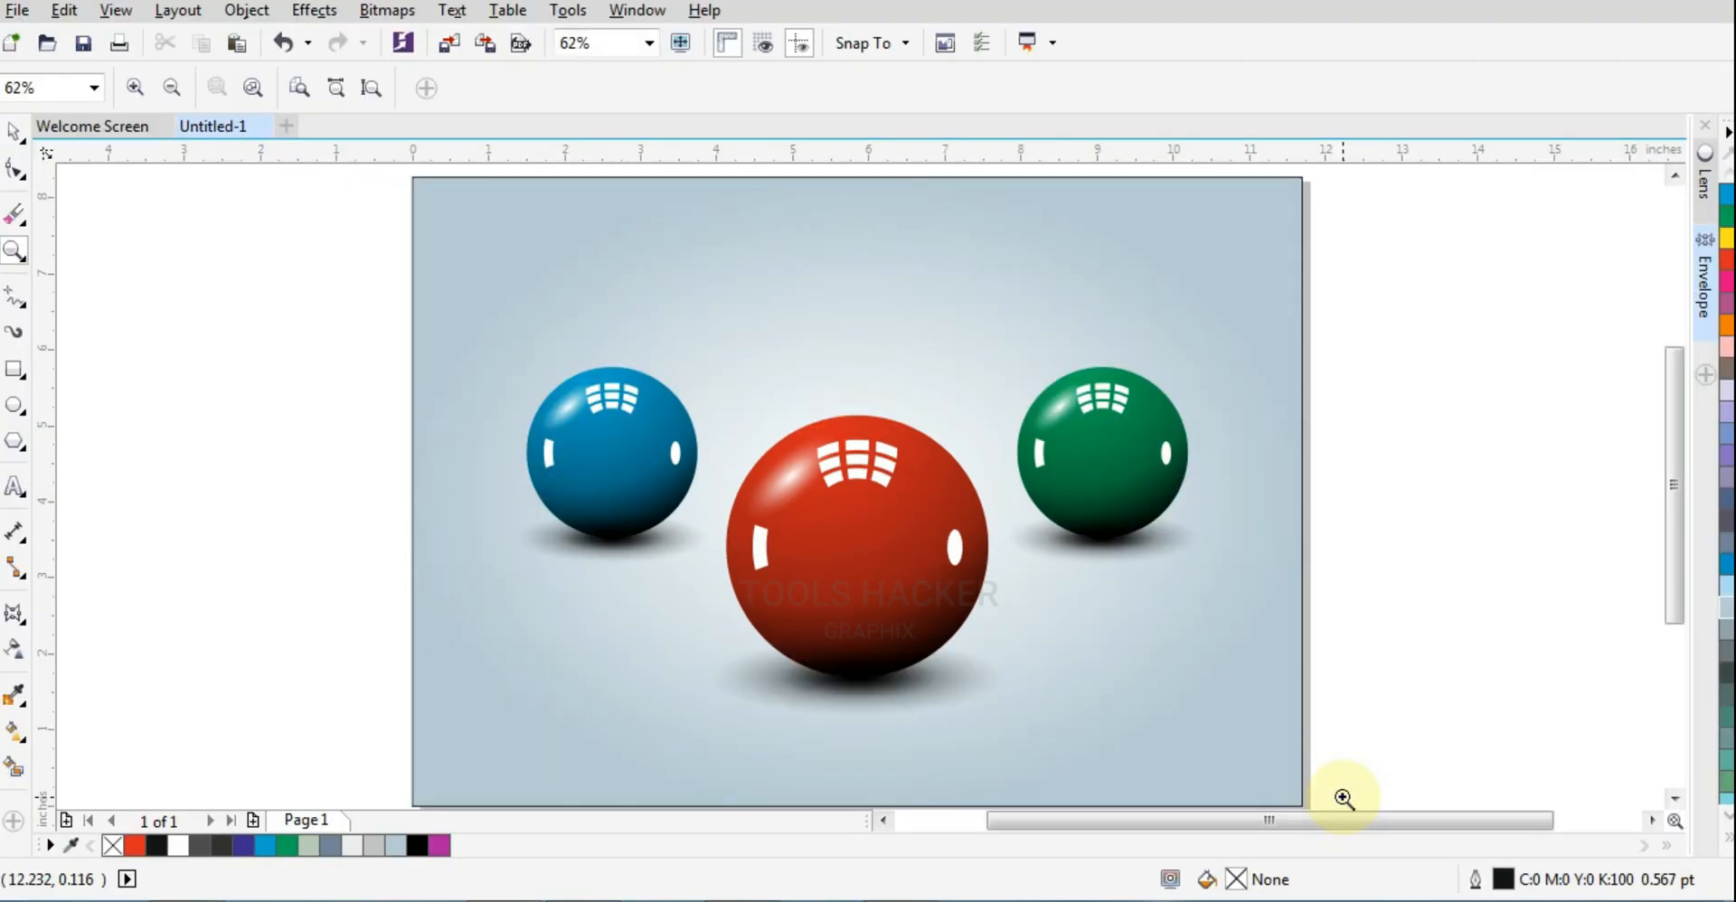